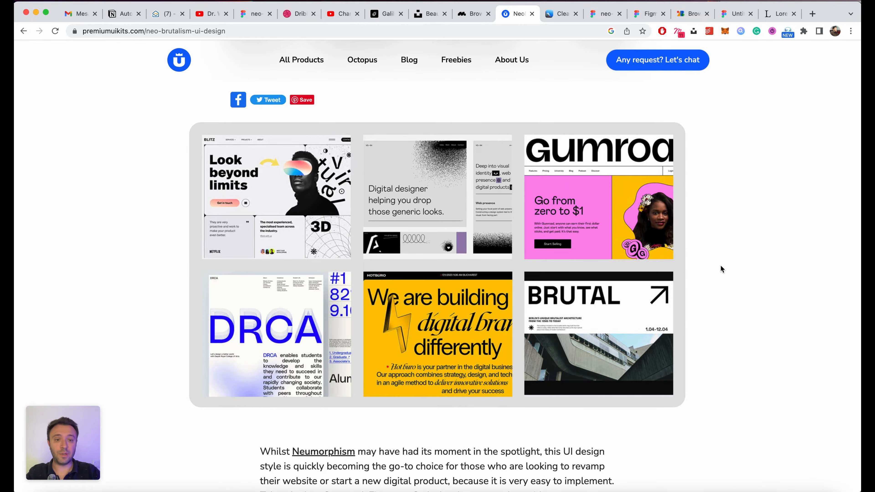
Step: Read the article's introduction and its sections explaining Brutalism and what Neo Brutalism means in design
scroll(721, 265, down, 1)
scroll(720, 265, down, 4)
scroll(721, 264, down, 6)
scroll(720, 265, up, 2)
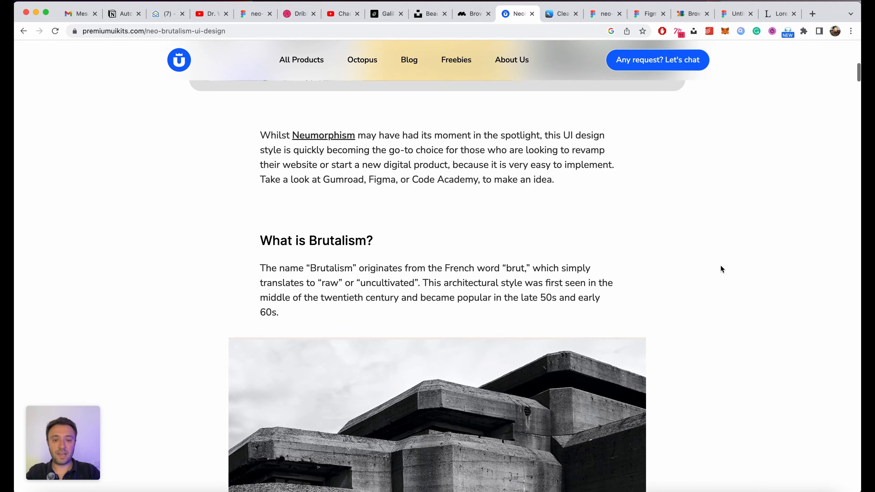
scroll(721, 264, down, 5)
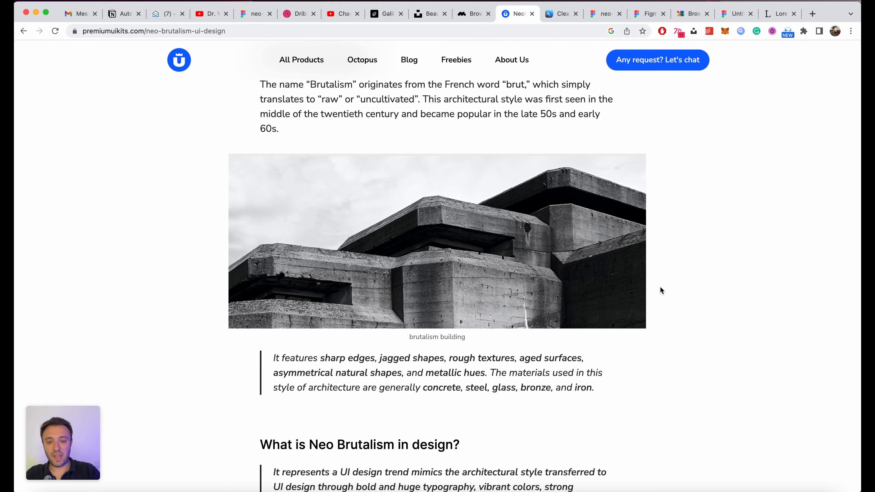
scroll(661, 290, down, 2)
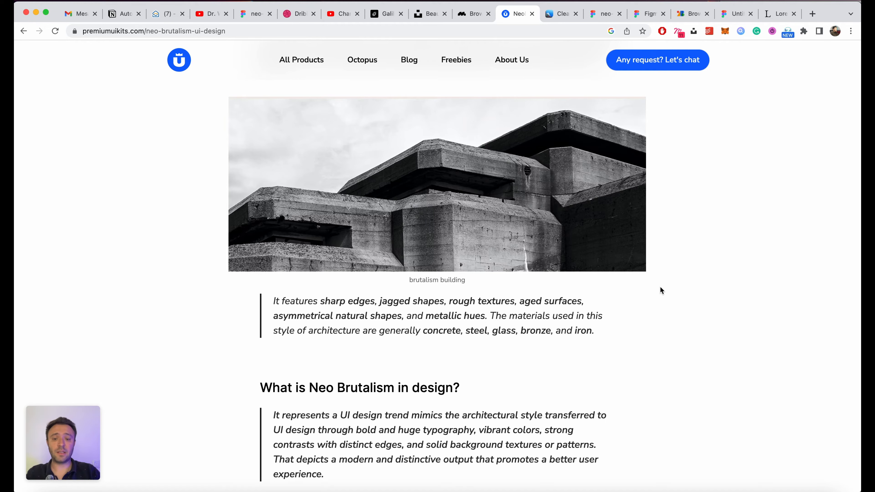
scroll(661, 290, up, 2)
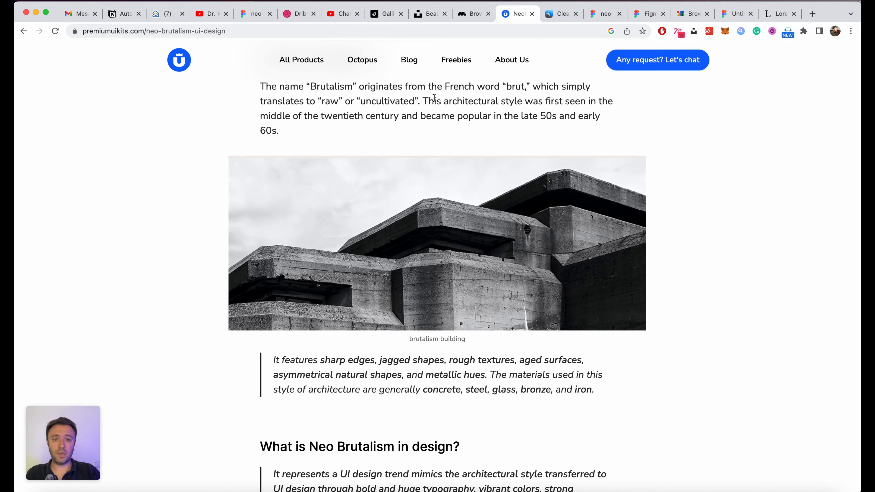
scroll(542, 254, down, 2)
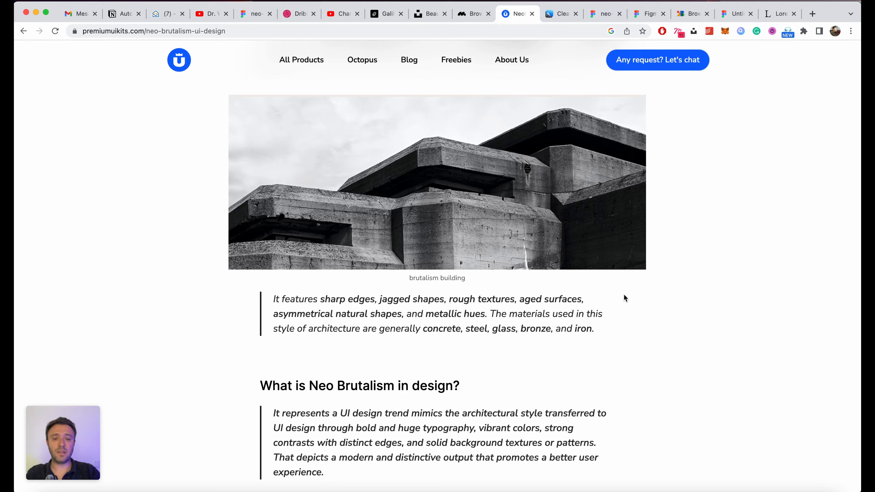
scroll(625, 298, up, 1)
scroll(625, 298, down, 2)
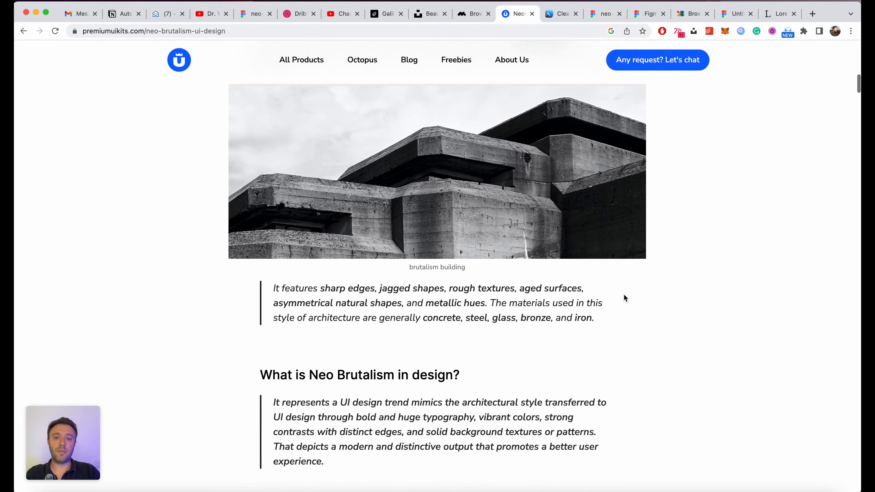
scroll(625, 299, down, 5)
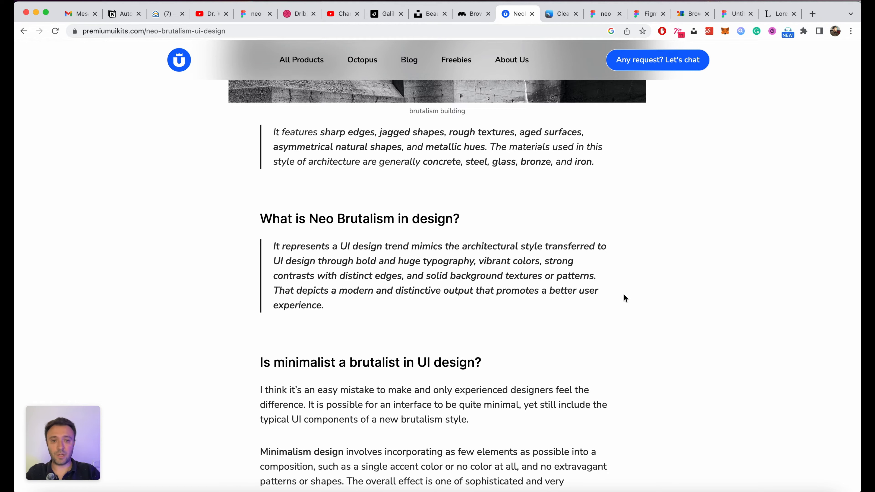
scroll(629, 175, up, 6)
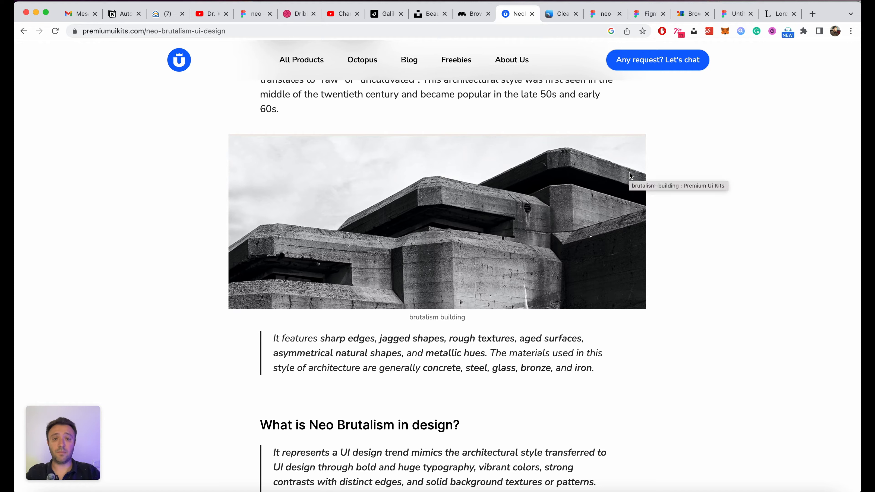
scroll(628, 171, down, 1)
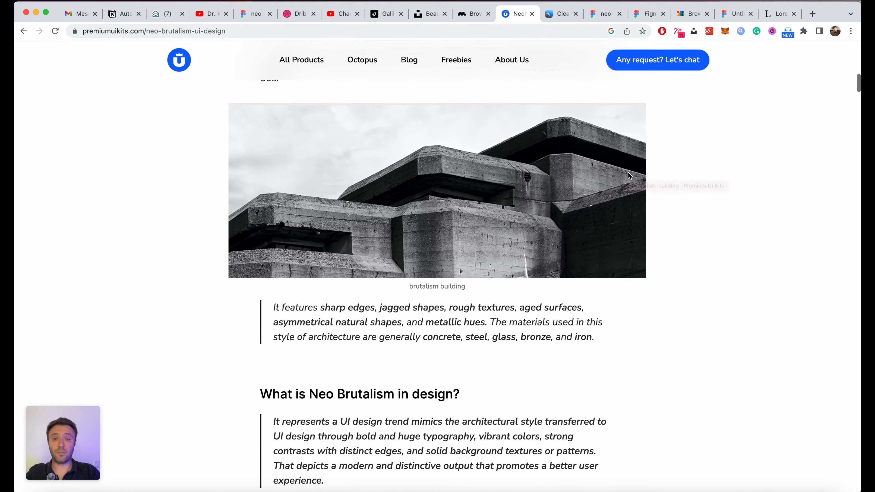
scroll(661, 185, down, 3)
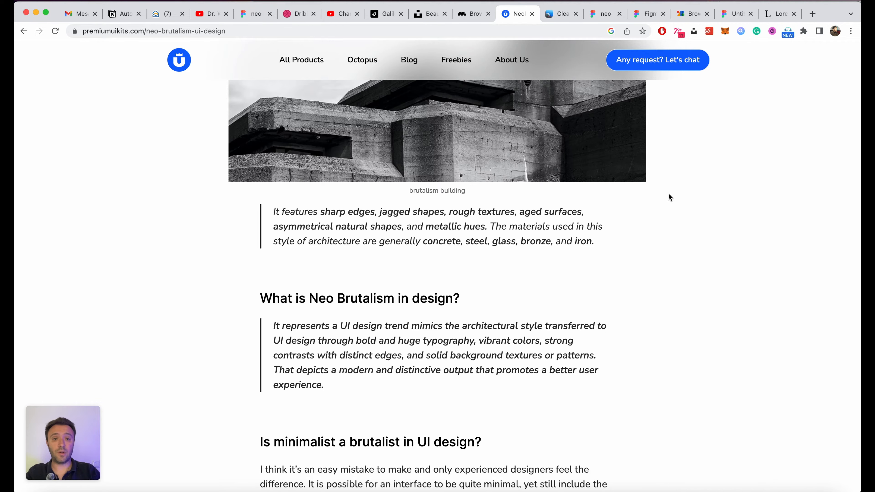
scroll(668, 195, down, 5)
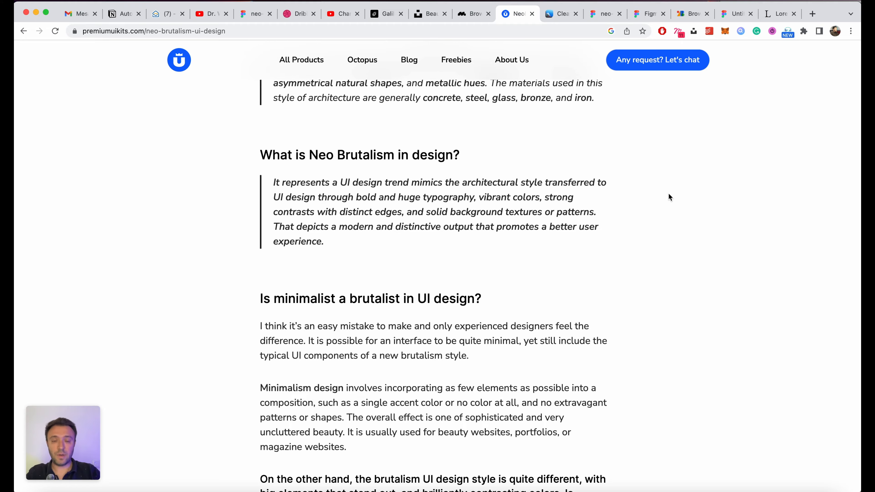
Step: Examine the article's Colors section and its Look Beyond Limits, Gumroad, Figma and CodeAcademy examples
scroll(669, 194, down, 20)
scroll(669, 195, down, 20)
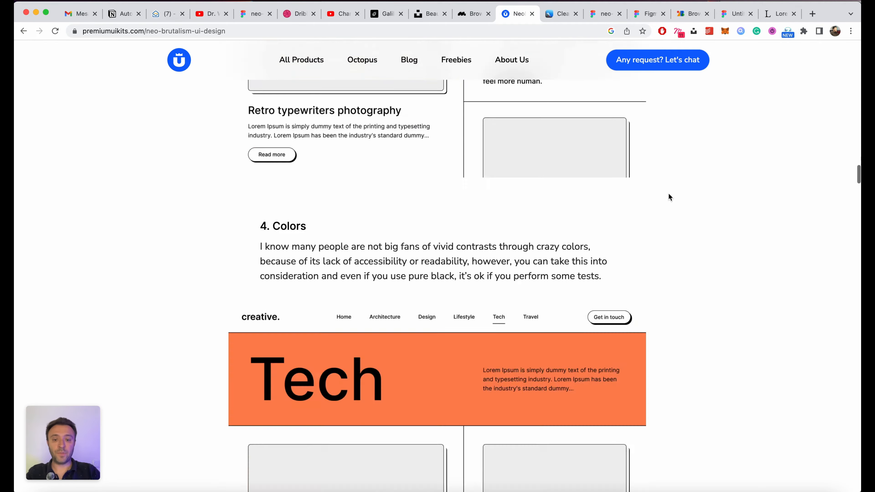
scroll(669, 194, down, 20)
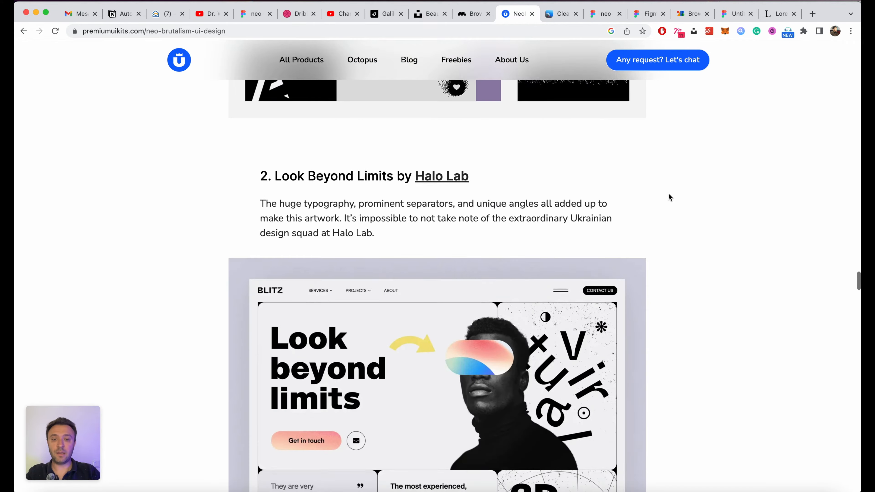
scroll(669, 195, up, 5)
scroll(669, 194, up, 2)
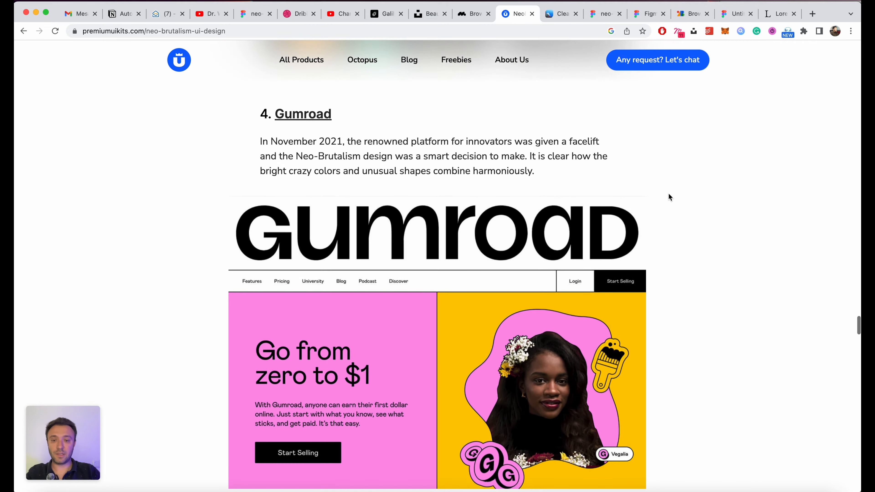
scroll(669, 194, down, 1)
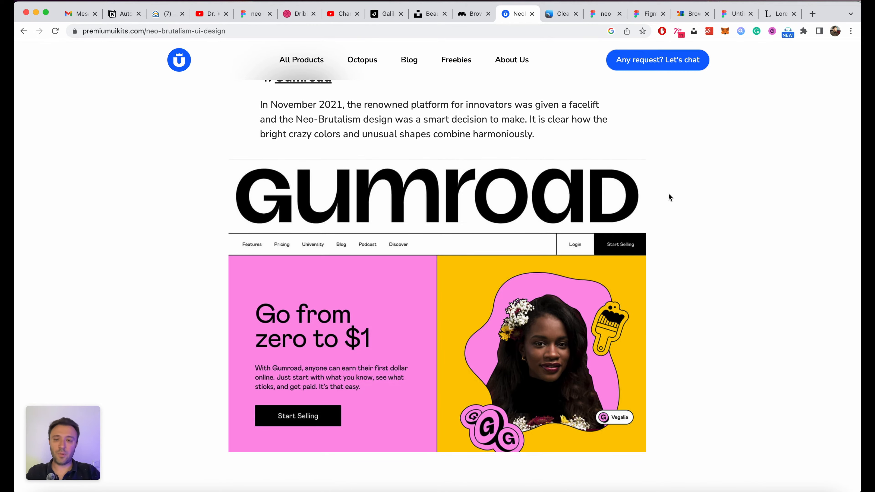
scroll(617, 247, down, 2)
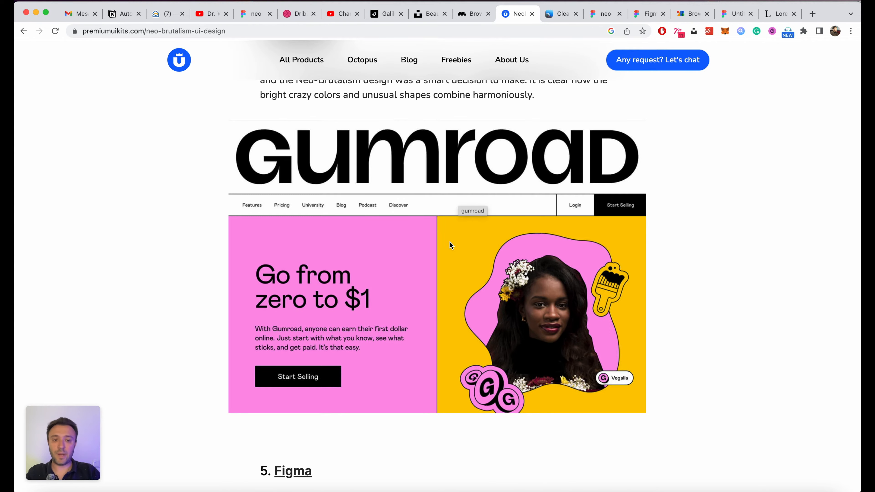
scroll(644, 271, down, 2)
scroll(623, 278, down, 15)
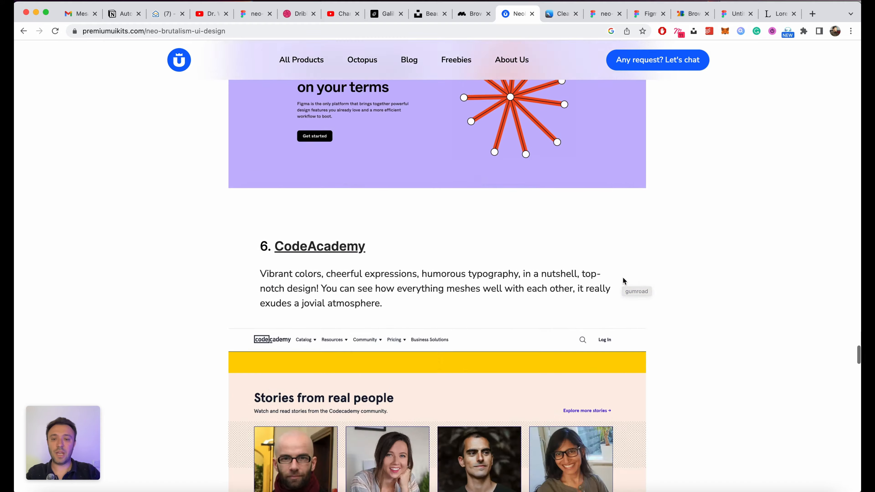
Step: Go back to the first example, Personal Branding, and examine its hero section design
scroll(622, 277, up, 20)
scroll(623, 278, up, 20)
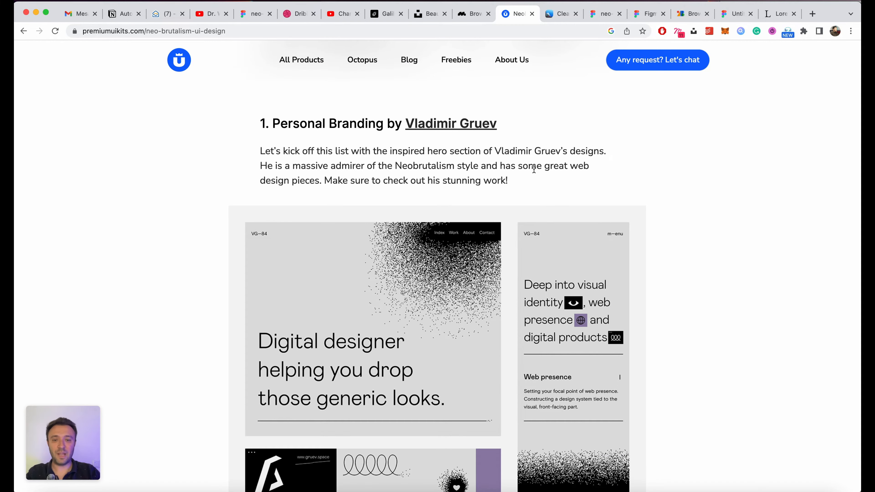
scroll(619, 186, down, 1)
scroll(619, 187, down, 3)
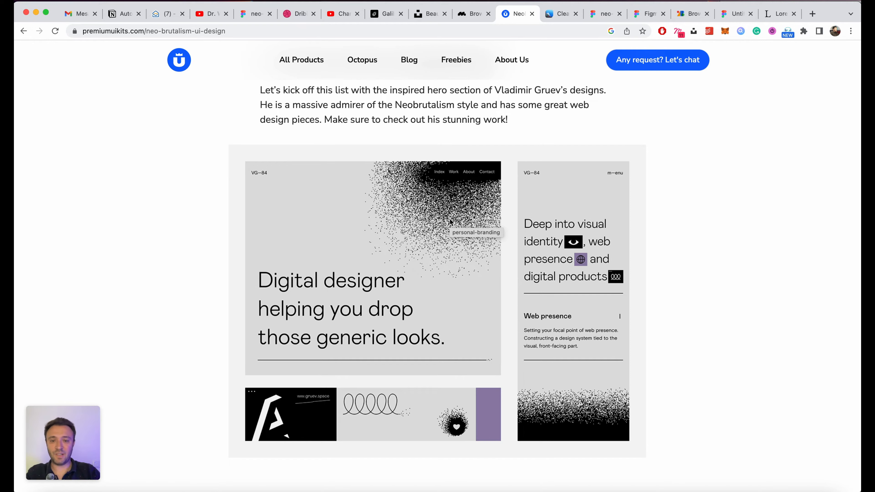
scroll(744, 244, down, 5)
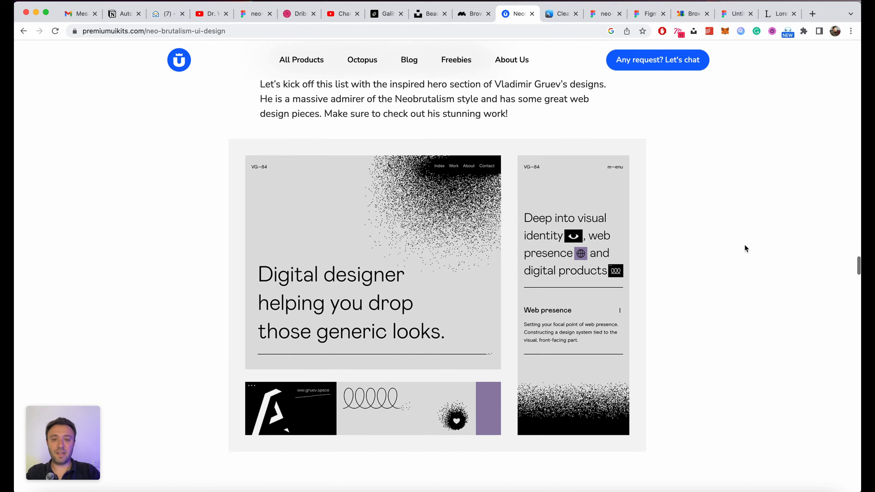
scroll(745, 244, up, 5)
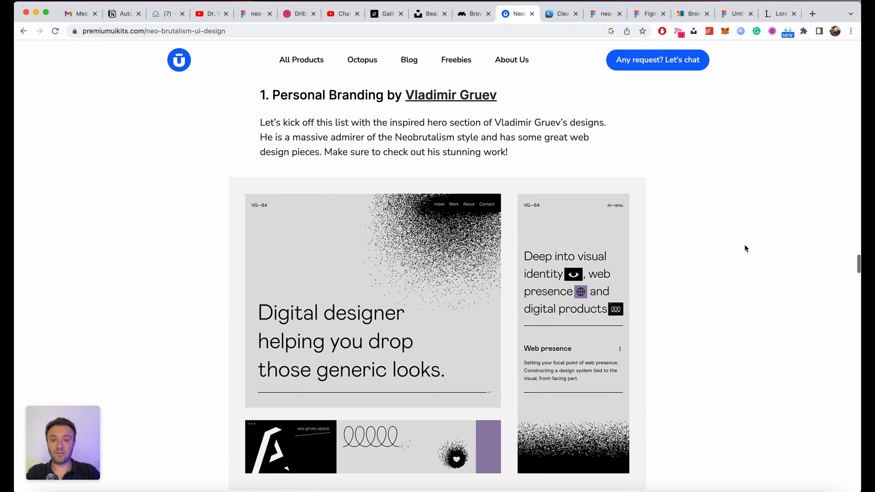
scroll(745, 245, down, 3)
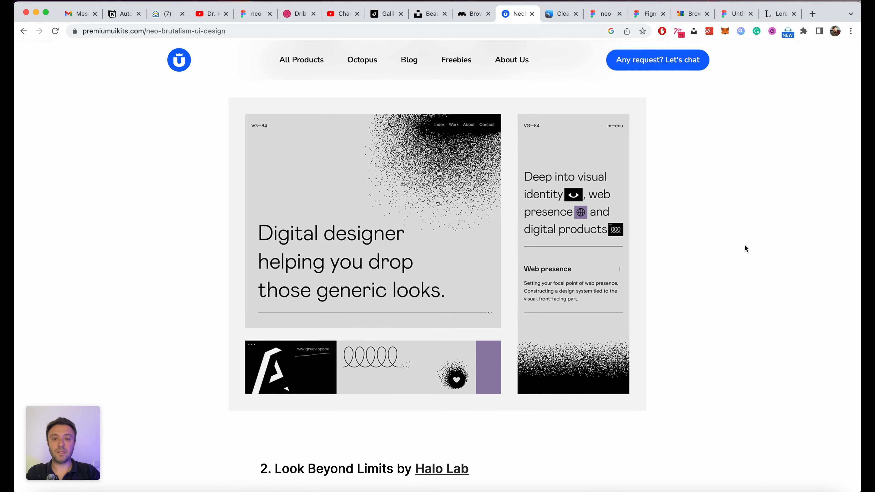
Step: Copy the article's black CREATIVE magazine template image to the clipboard
scroll(745, 244, down, 15)
right_click(544, 269)
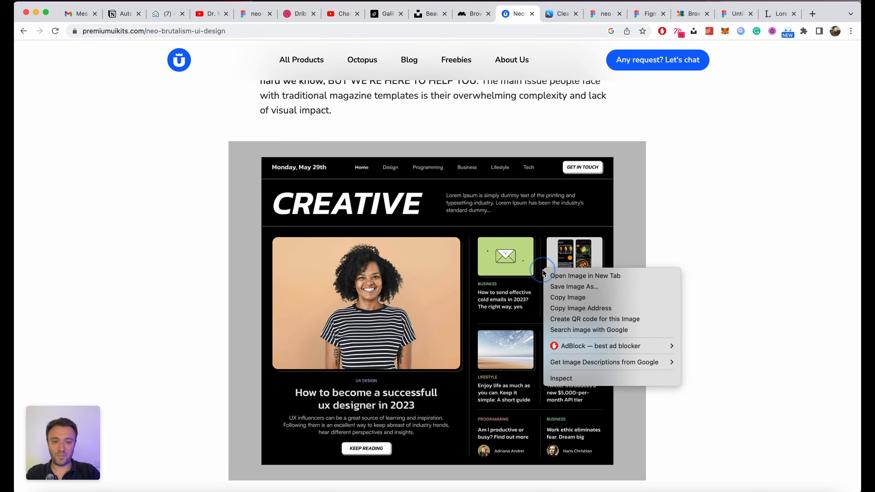
click(603, 297)
Step: Switch to the blank Untitled Figma file and create a MacBook Air frame of 1280 × 832
scroll(696, 299, down, 1)
scroll(696, 300, down, 1)
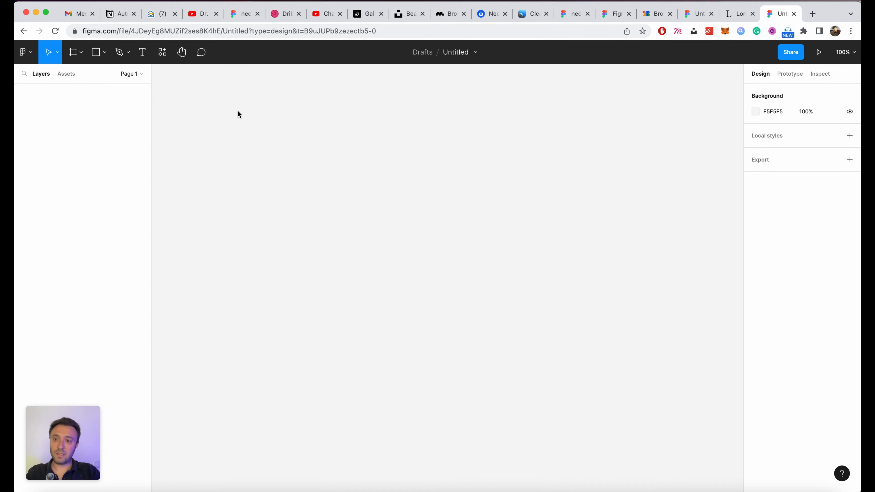
key(a)
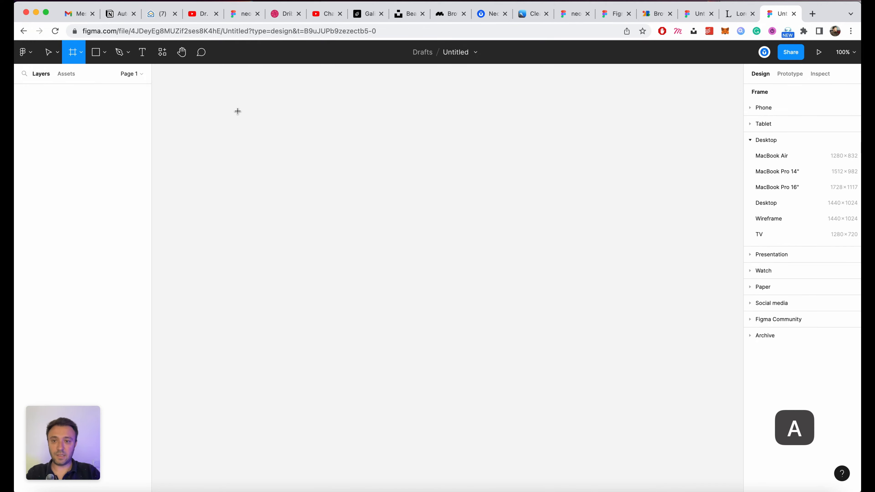
click(779, 161)
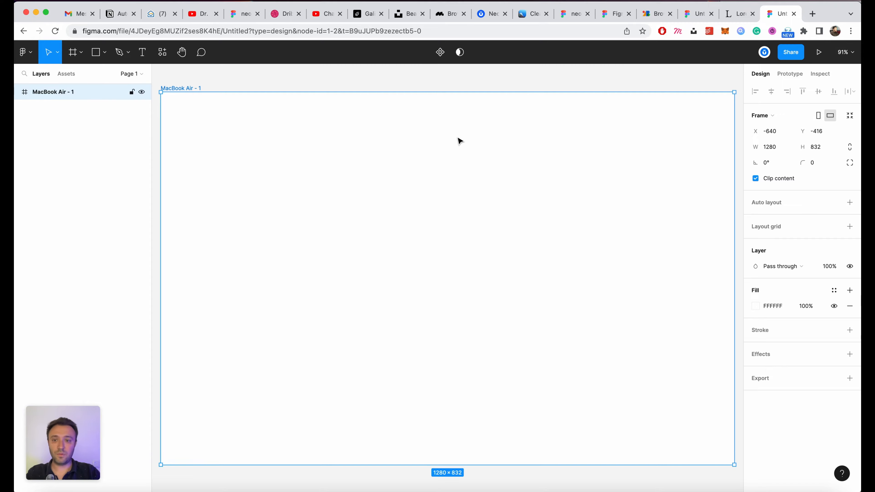
Step: Paste the copied magazine image and place it just right of the frame at about X 689, with top edges aligned
scroll(459, 142, down, 3)
key(super+v)
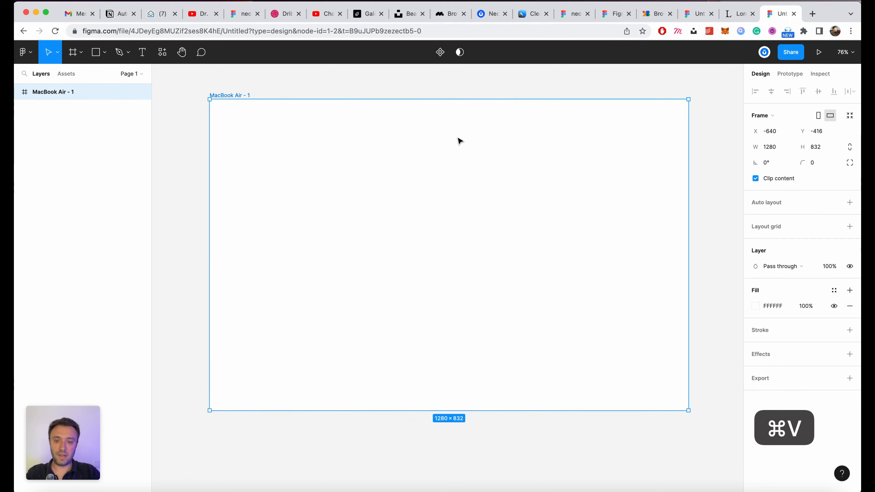
scroll(459, 141, down, 5)
drag(385, 155, 618, 169)
scroll(616, 156, up, 2)
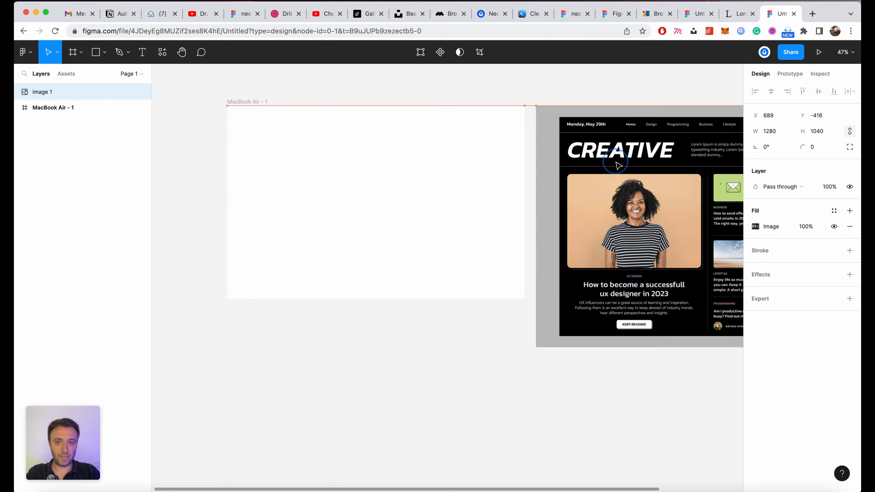
Step: Rename the MacBook Air frame as Templates and deselect it
click(229, 102)
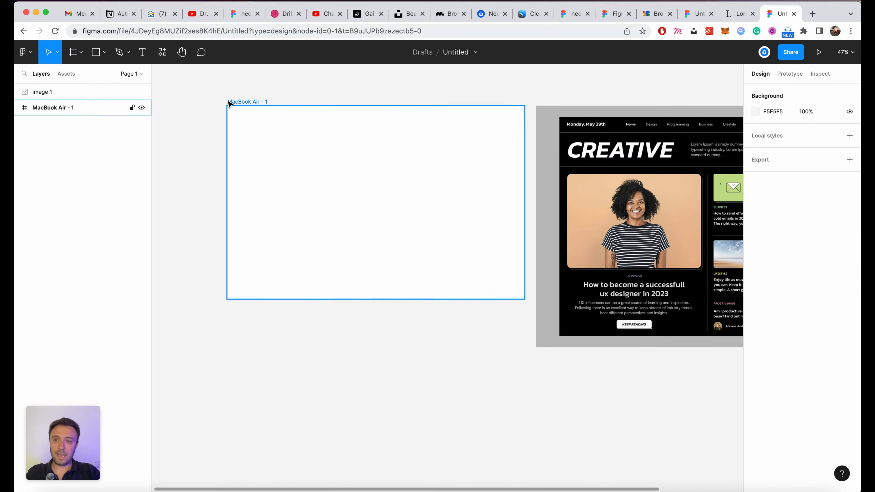
double_click(39, 107)
text(Templates)
key(Return)
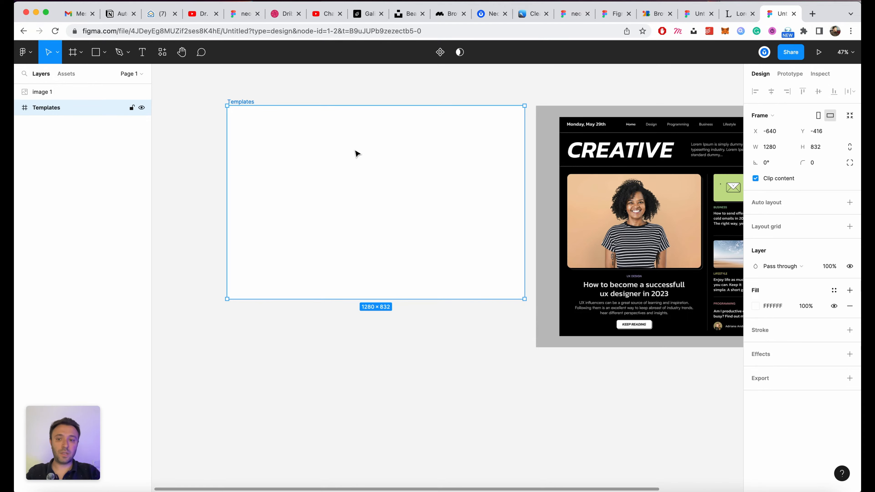
scroll(355, 152, down, 3)
scroll(489, 152, up, 3)
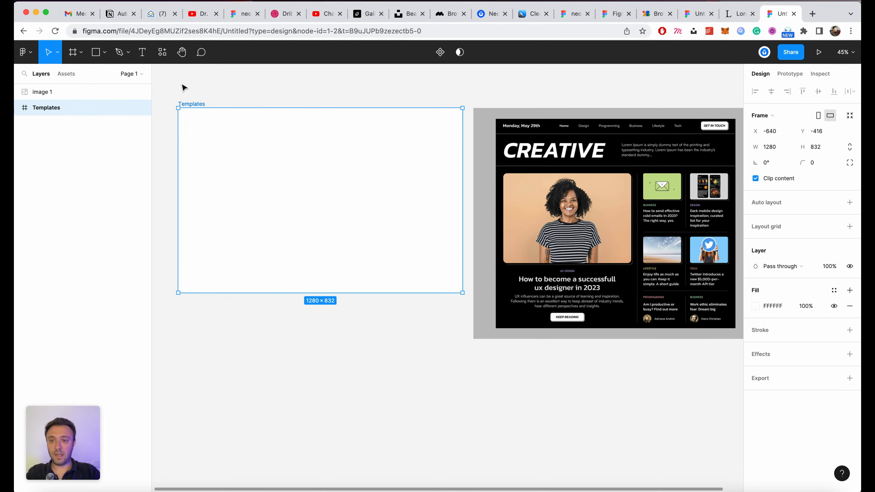
click(205, 86)
Step: Show the file's page list and rename Page 1 as Templates
scroll(207, 111, up, 3)
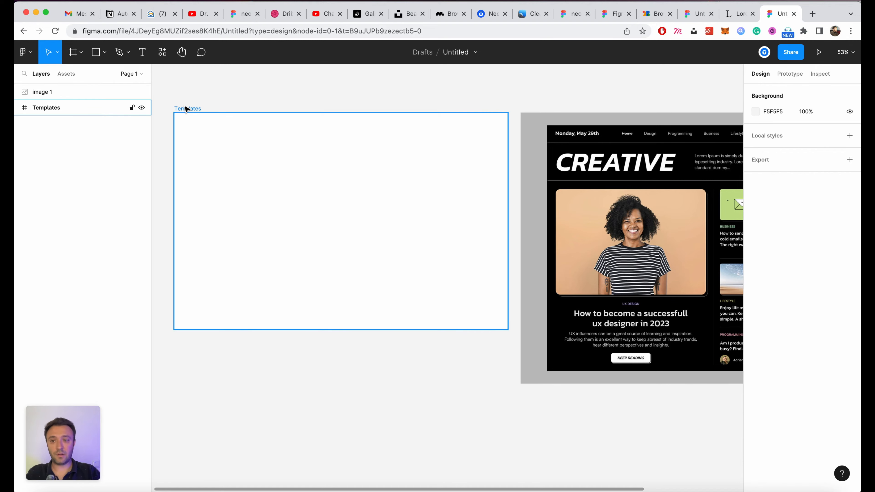
click(139, 76)
double_click(40, 110)
text(T)
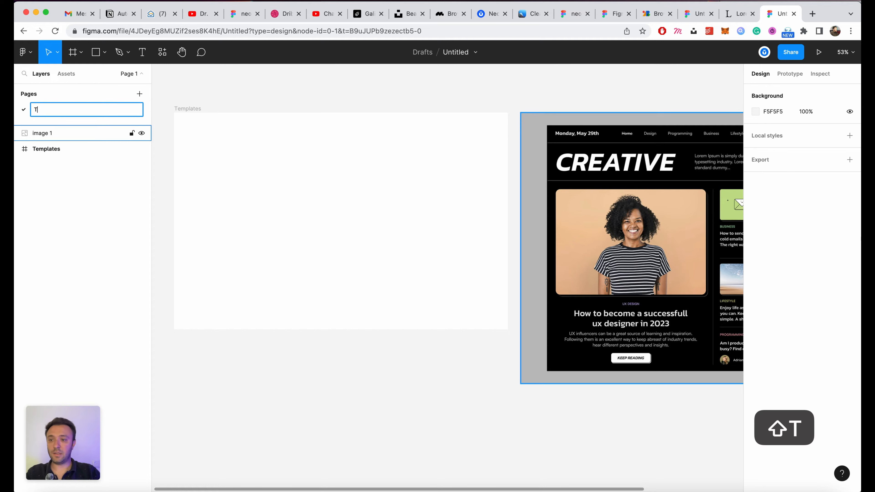
text(emplate)
key(BackSpace)
key(BackSpace)
key(BackSpace)
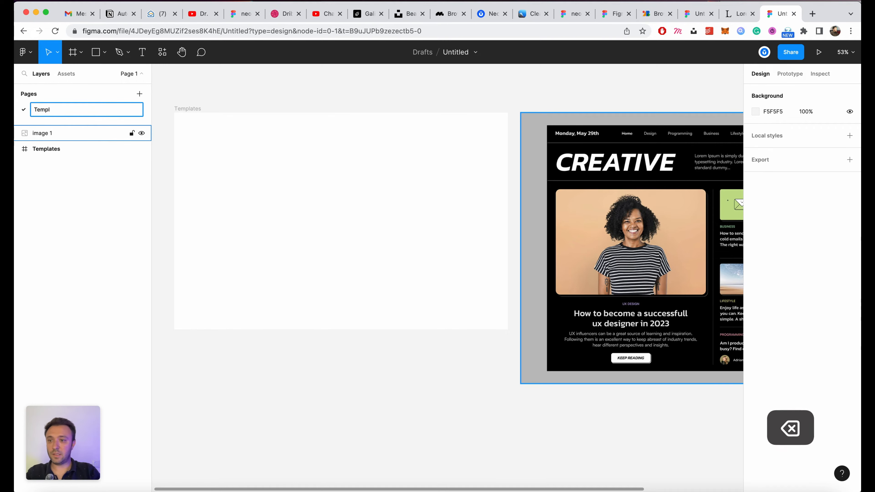
text(ates)
key(Return)
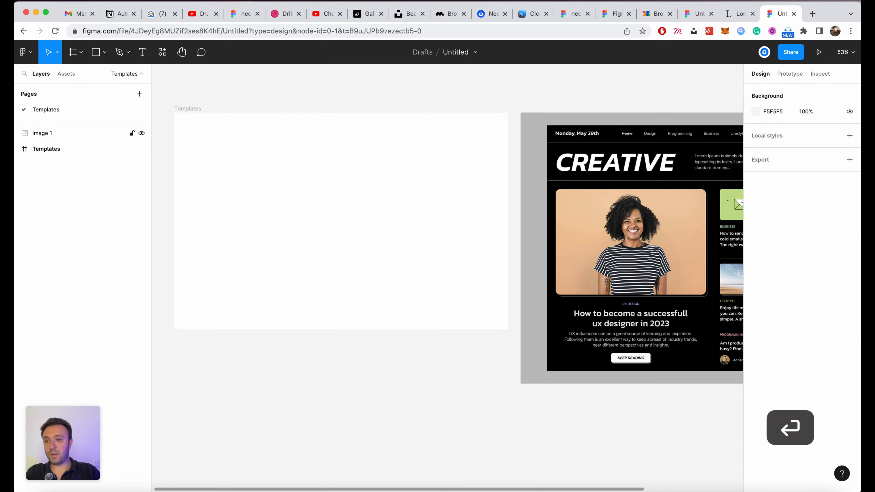
Step: Add a new page to the file and name it Components
click(140, 94)
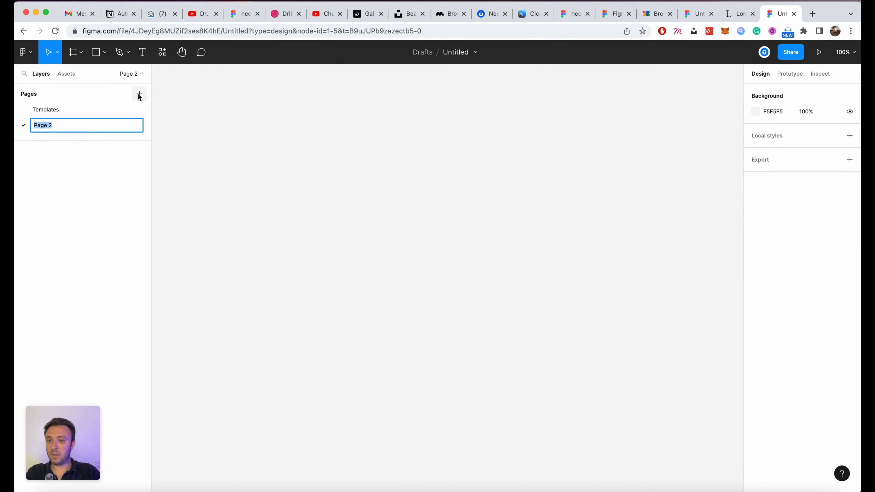
text(Componet)
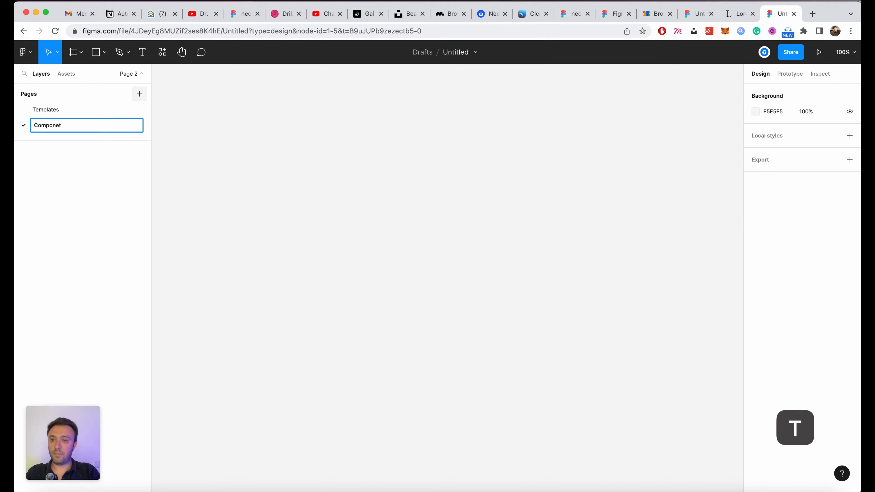
key(BackSpace)
text(nts)
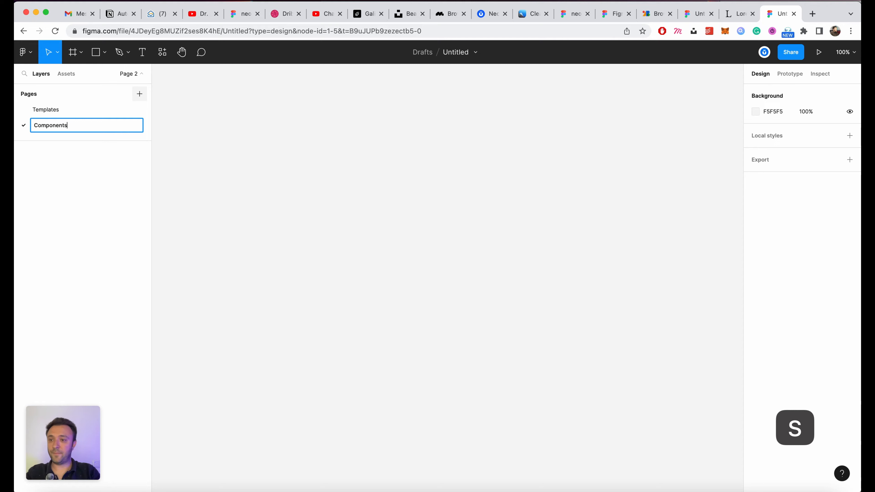
key(Return)
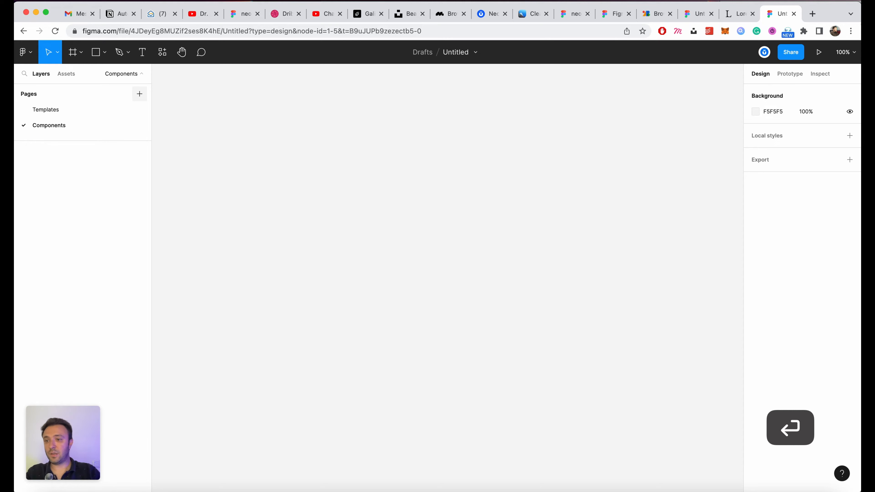
Step: Add another page to the file and name it Typography
click(141, 94)
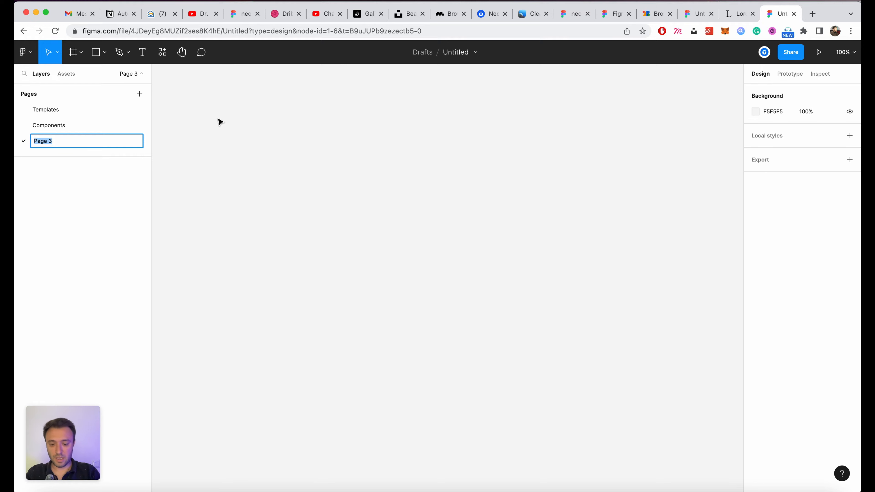
text(Typograph)
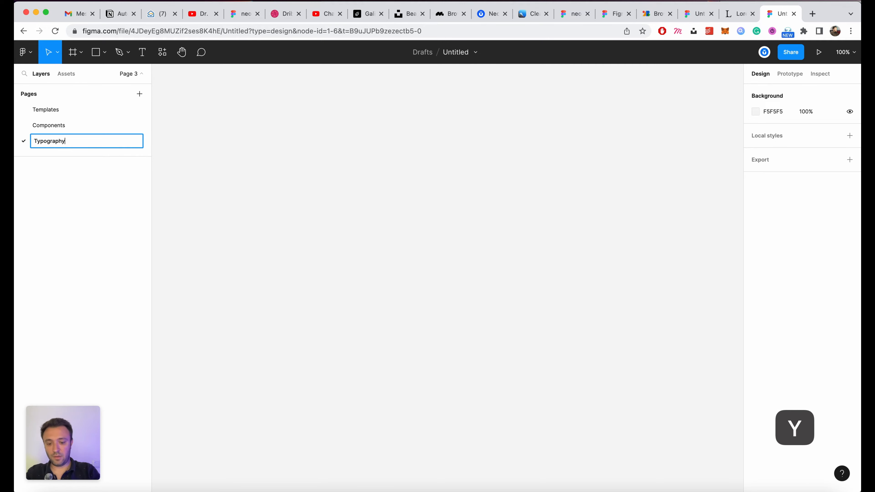
text(y)
key(Return)
Step: Add a fourth page to the file and name it Colors
click(139, 94)
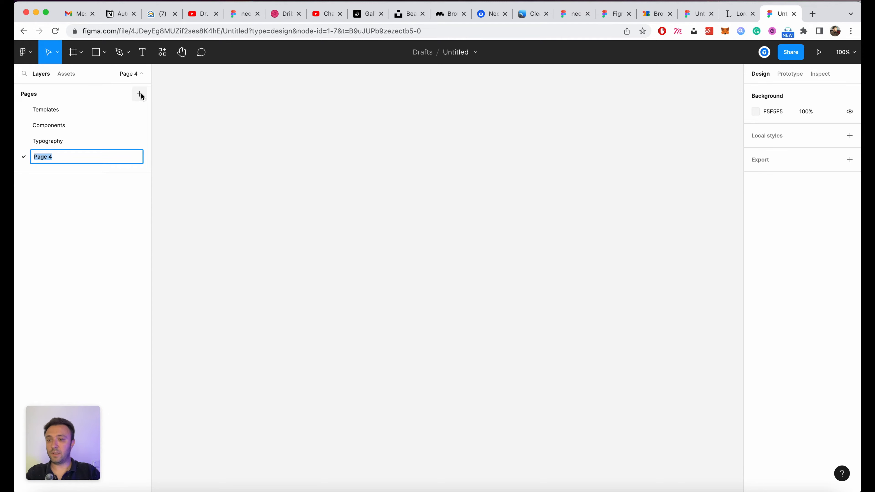
text(Colors)
key(Return)
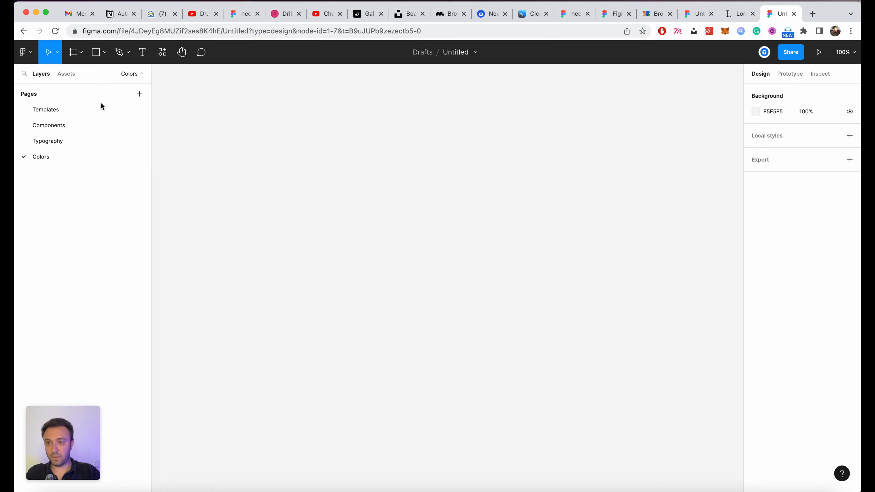
Step: Return to the Templates page and fill the Templates frame with black 000000 sampled from the reference image, then deselect it
click(82, 107)
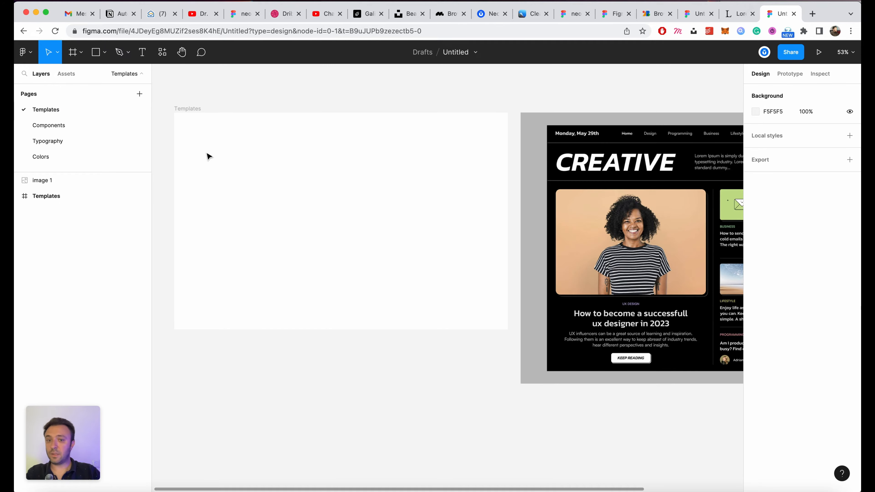
scroll(352, 205, down, 3)
scroll(351, 205, up, 2)
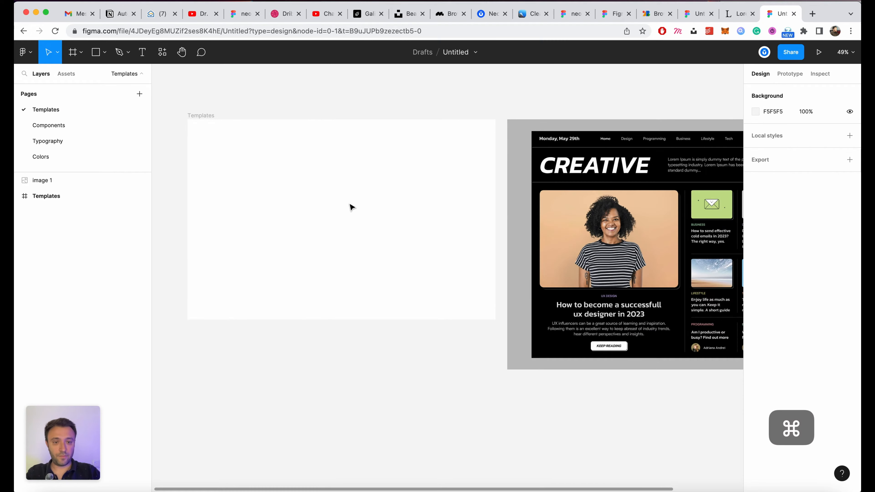
click(192, 116)
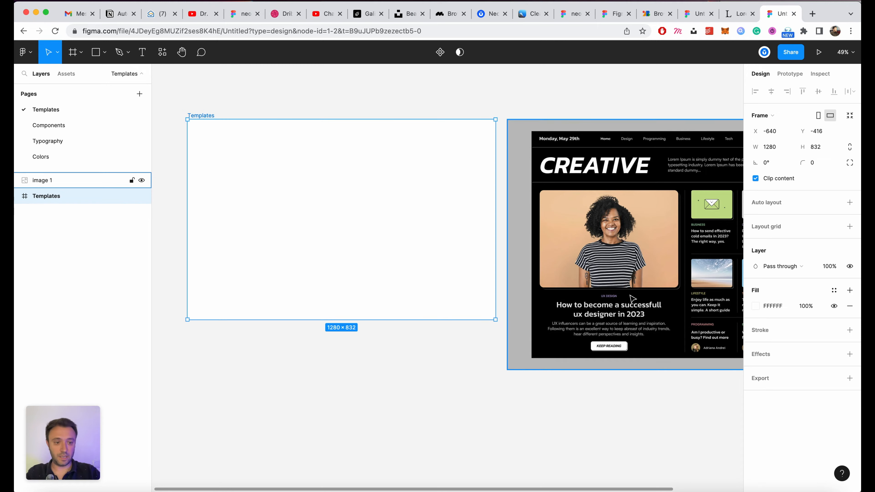
scroll(648, 328, right, 5)
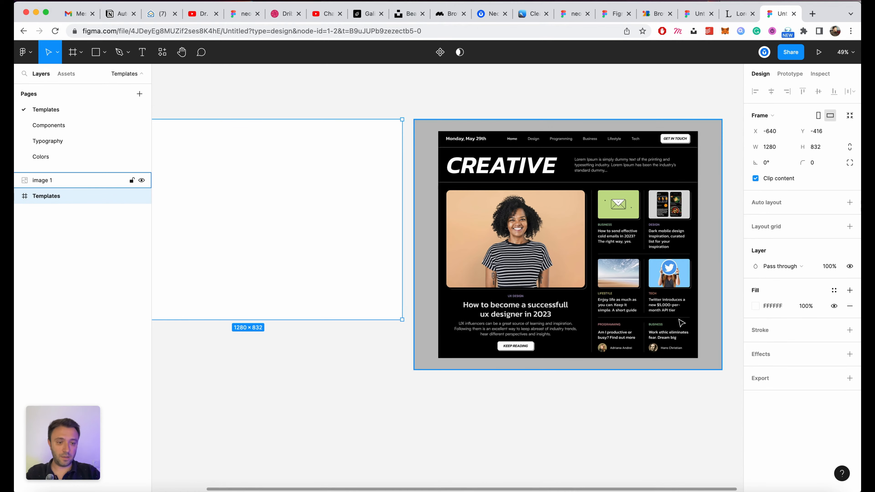
click(755, 306)
click(640, 383)
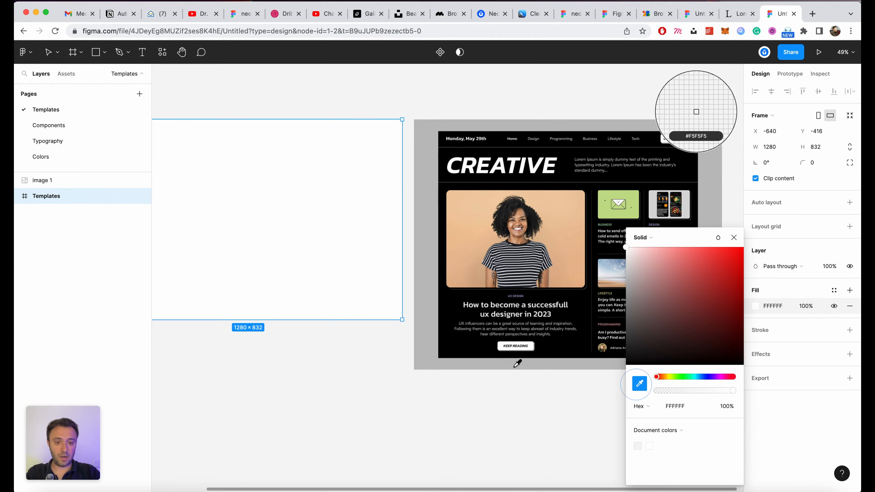
click(696, 111)
scroll(363, 293, left, 4)
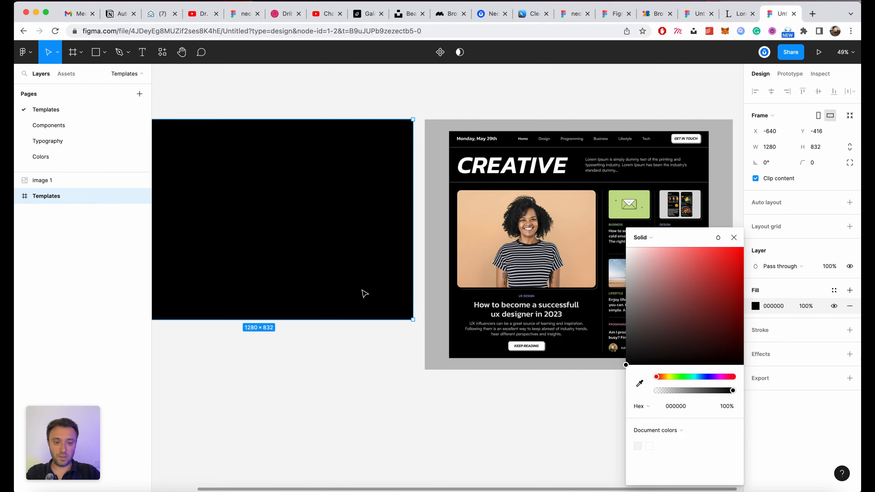
click(395, 379)
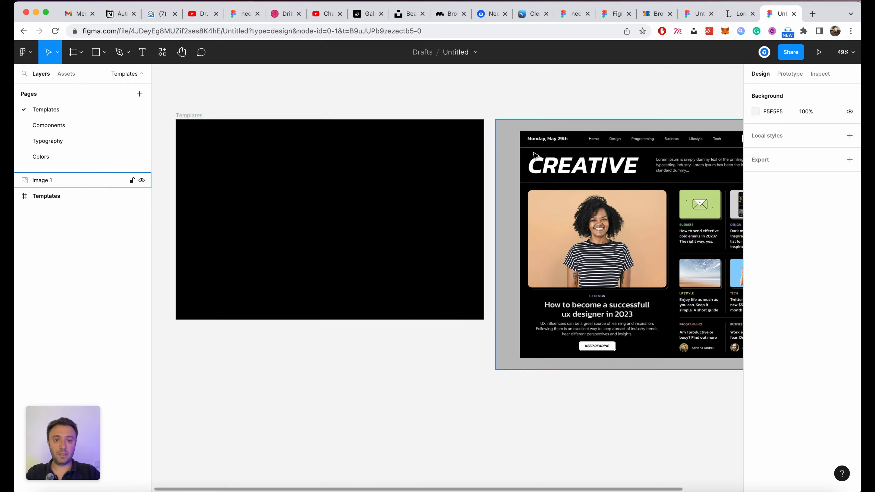
Step: Examine the reference magazine image's header, featured article, article cards and typography up close
scroll(535, 156, right, 4)
scroll(670, 172, up, 5)
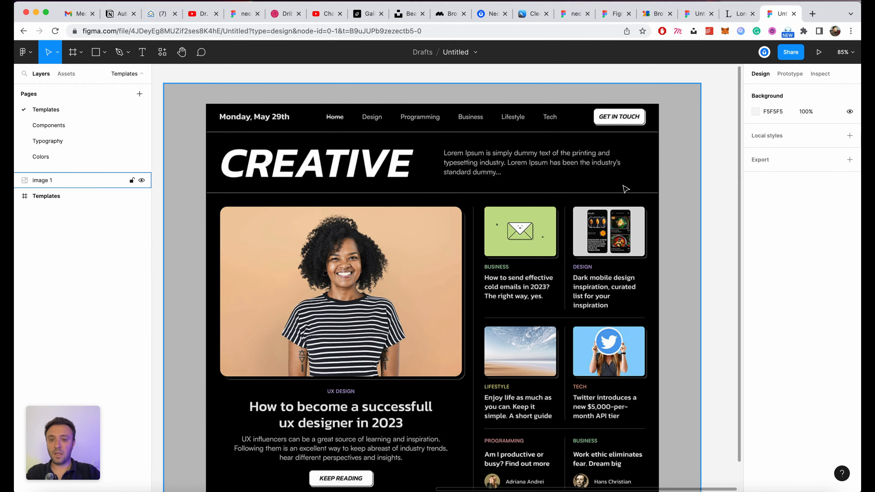
scroll(625, 189, down, 3)
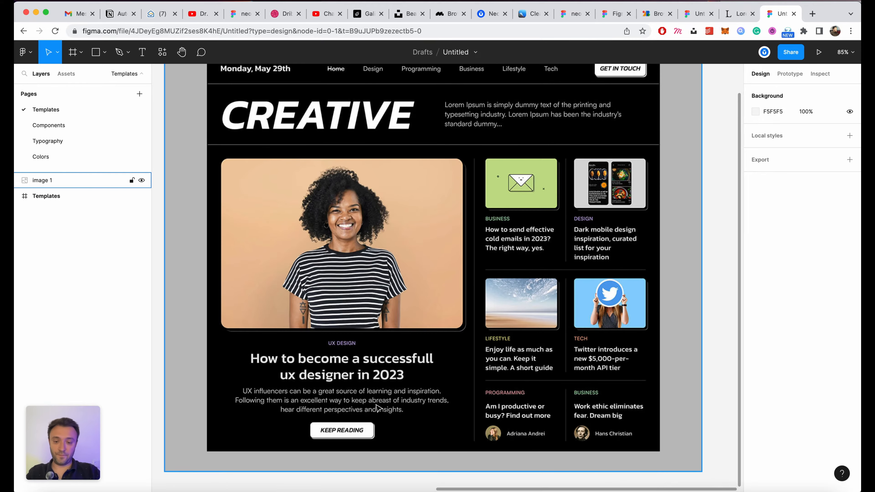
scroll(378, 408, up, 2)
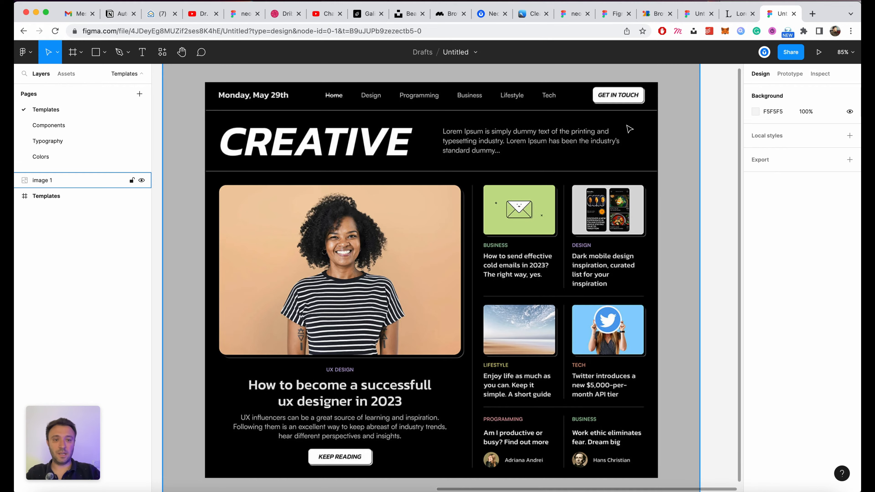
Step: View the Kanit font on Google Fonts and the font installers on Figma's downloads page
click(653, 13)
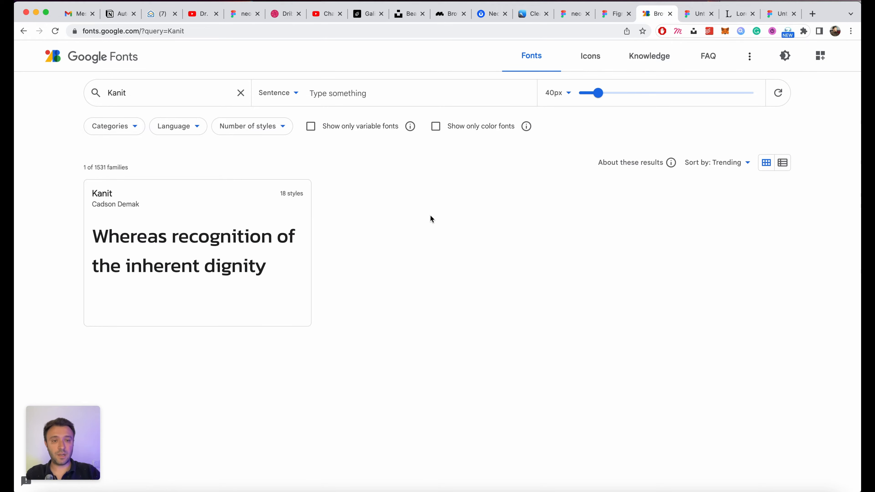
click(613, 14)
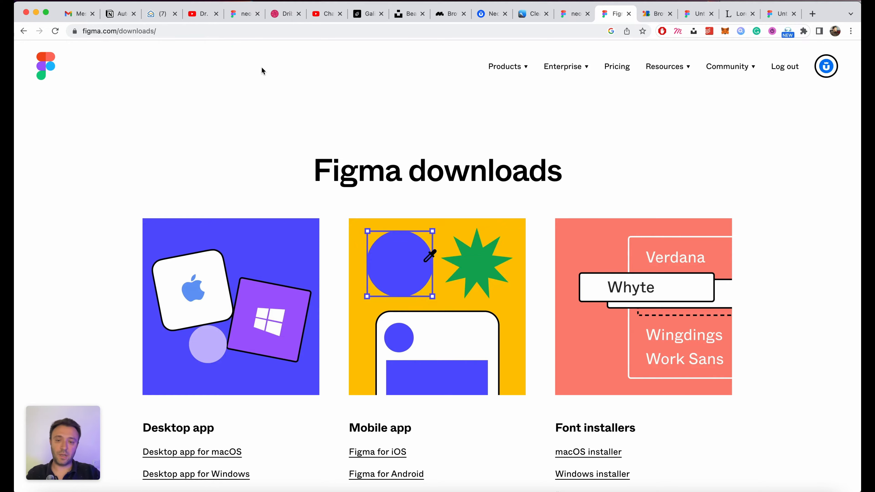
scroll(762, 139, down, 5)
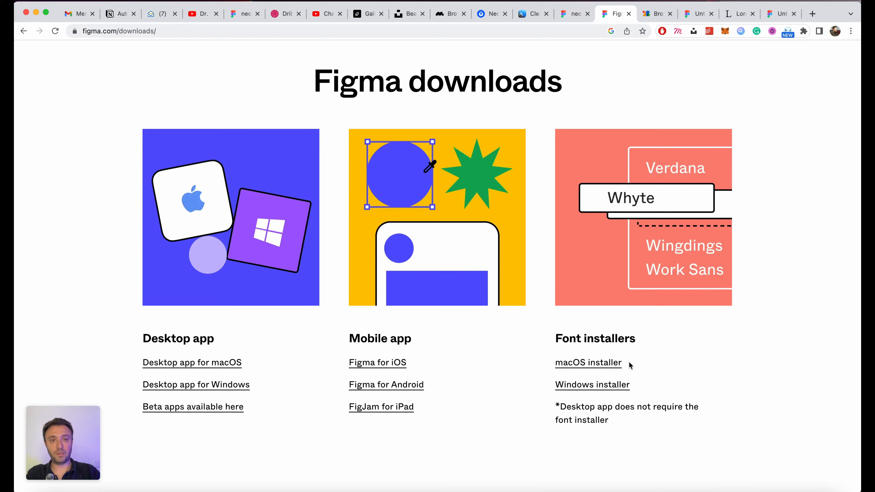
Step: Switch back to the Untitled Figma file and add a text layer reading Home in the black frame at about X 440, Y 134
click(788, 14)
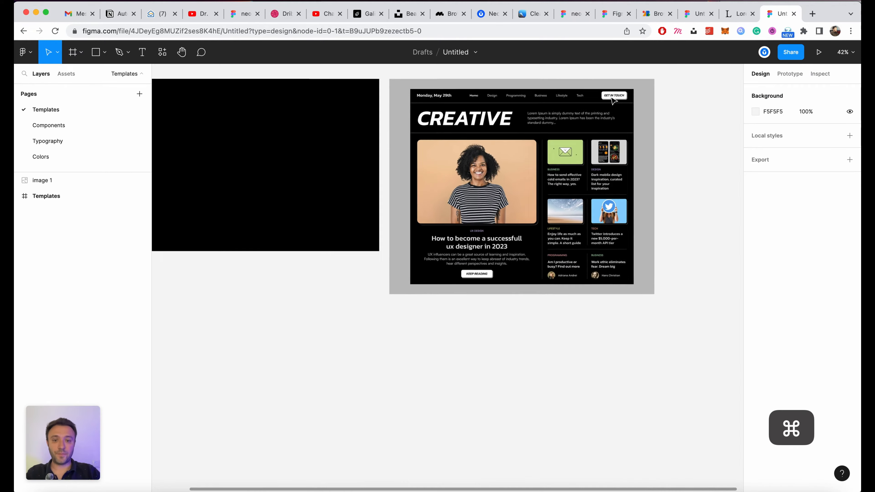
scroll(613, 100, up, 5)
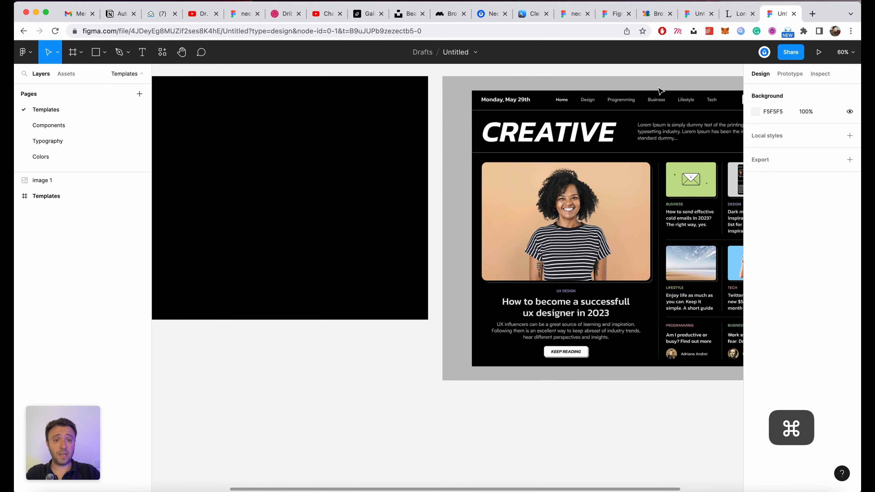
key(t)
click(281, 116)
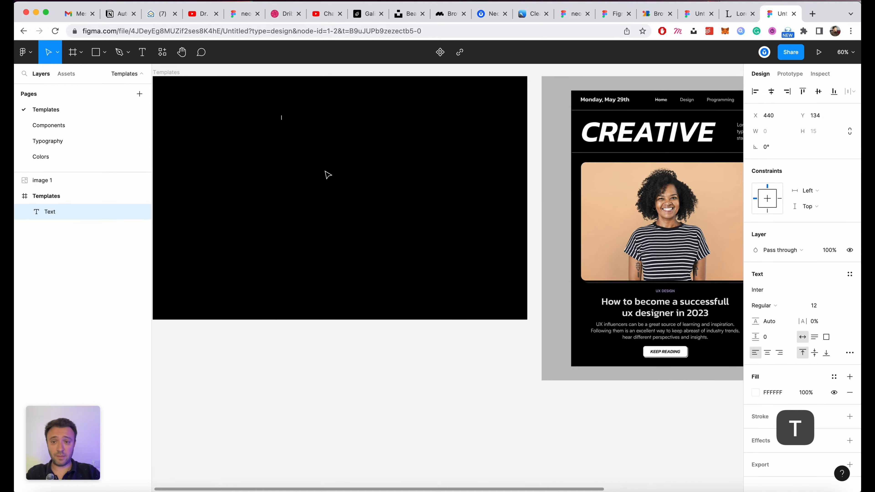
text(Homn)
key(BackSpace)
text(e)
key(Escape)
Step: Duplicate the Home text straight below at Y 214 and change the copy's wording to Design
scroll(160, 108, up, 3)
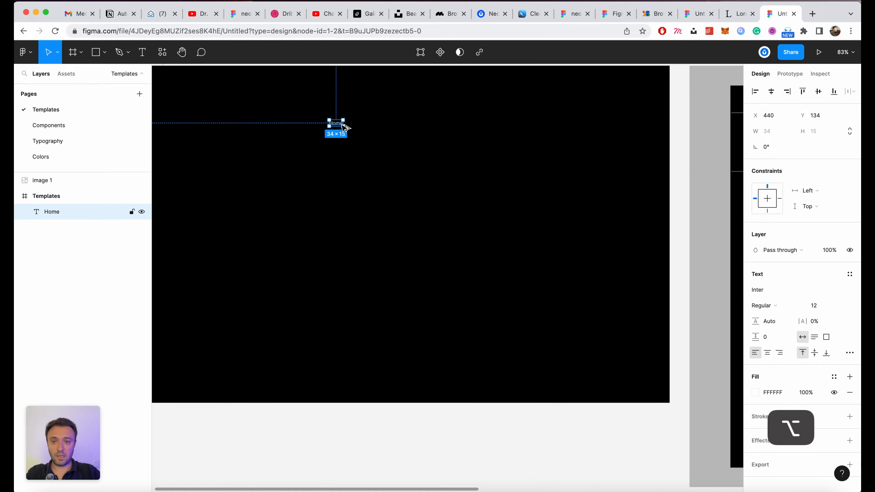
drag(345, 128, 344, 160)
key(Return)
text(Design)
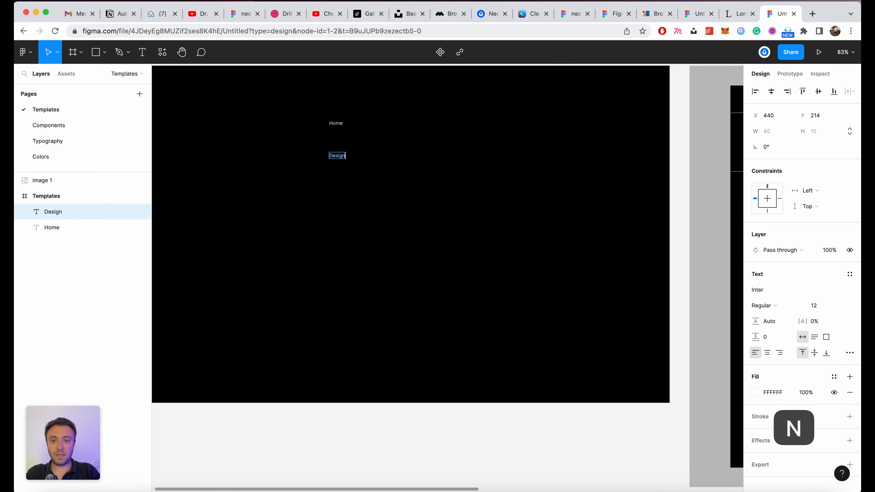
key(Escape)
Step: Duplicate the Design text, move the copy down to Y 264 and change its wording to Programming
key(super+d)
key(shift+Down)
key(shift+Down)
key(shift+Down)
key(shift+Down)
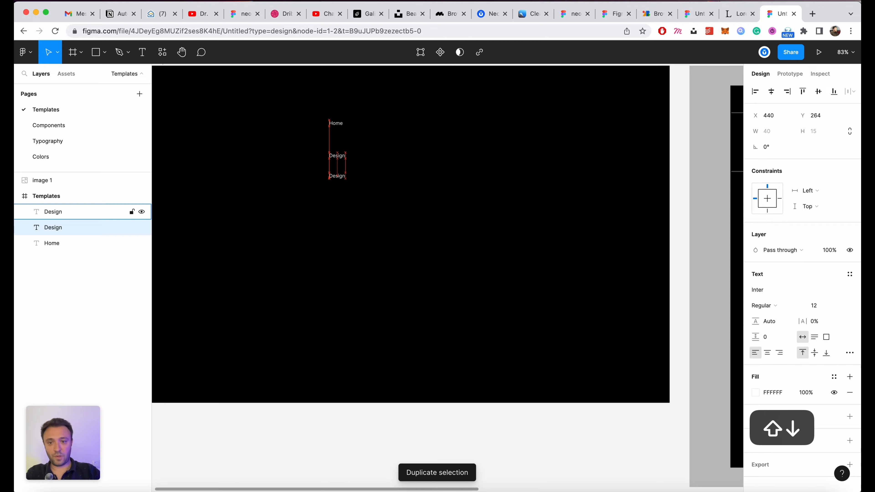
double_click(335, 176)
text(Prog)
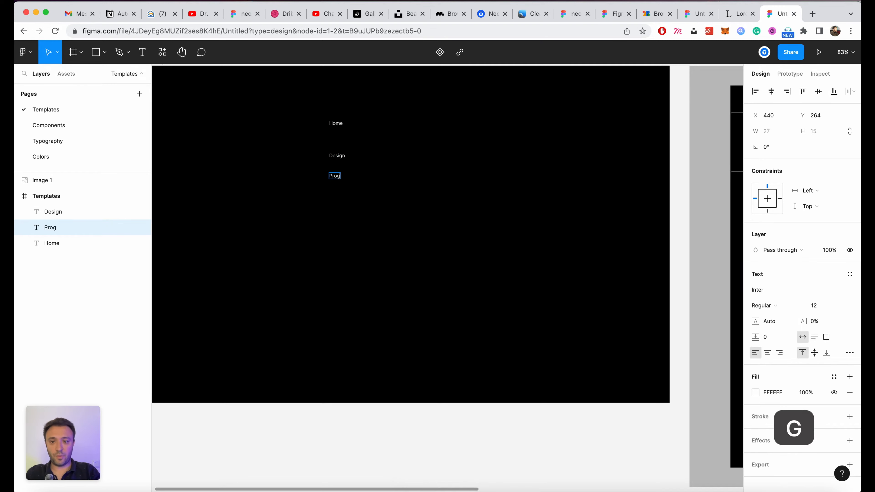
key(Escape)
Step: Duplicate the Programming text, move the copy down to Y 314 and change its wording to Business
key(super+d)
key(shift+Down)
key(shift+Down)
key(shift+Down)
key(shift+Down)
key(shift+Down)
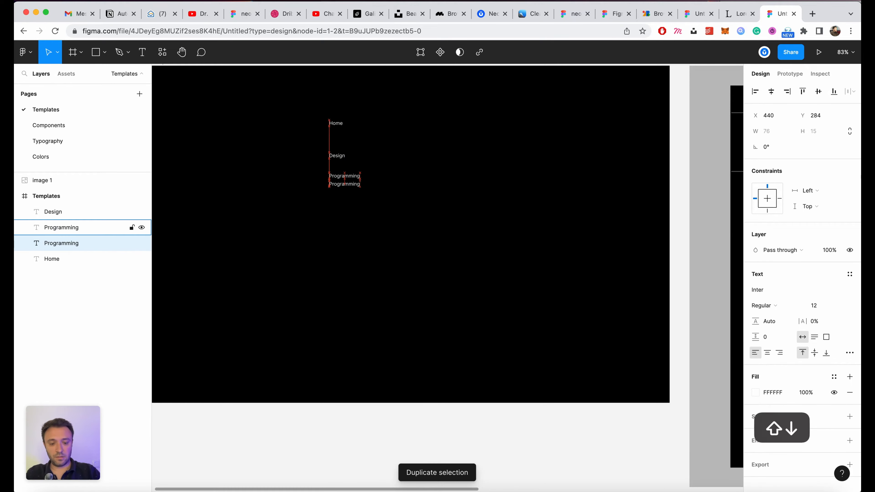
double_click(332, 195)
text(Business)
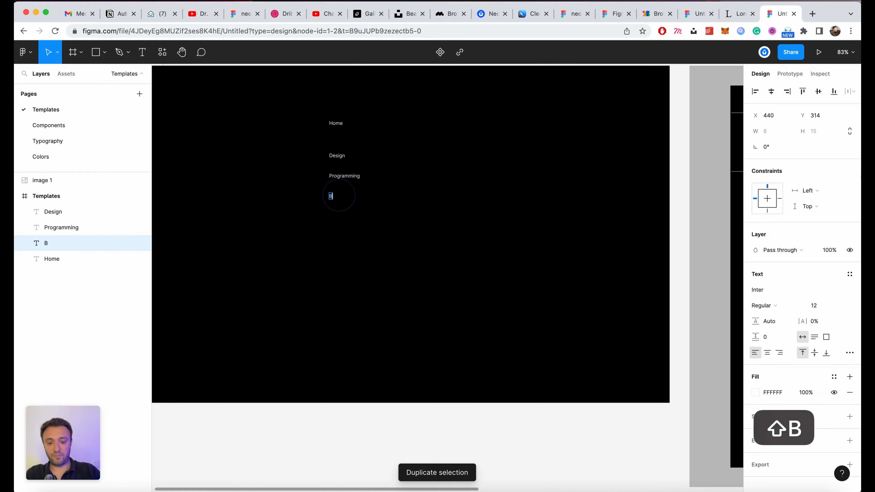
key(Escape)
Step: Duplicate the Business text, move the copy down to Y 354 and change its wording to Lifestyle
key(super+d)
key(shift+Down)
key(shift+Down)
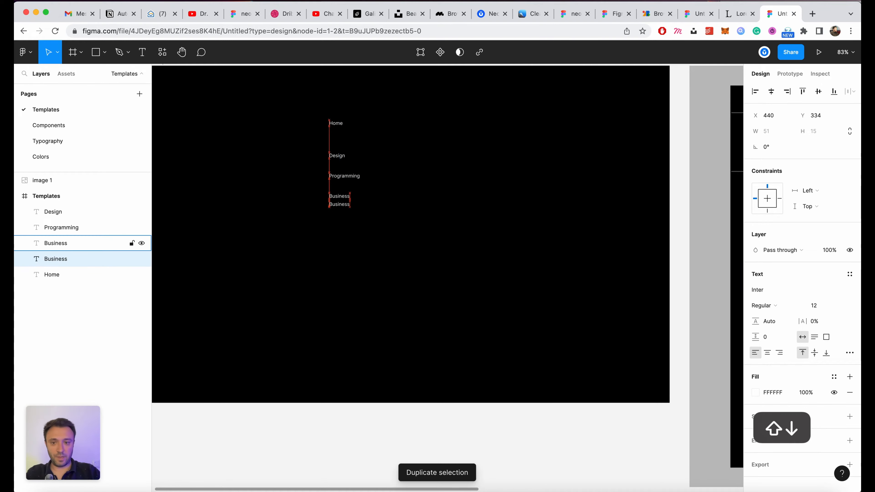
double_click(341, 213)
text(Lifestyle)
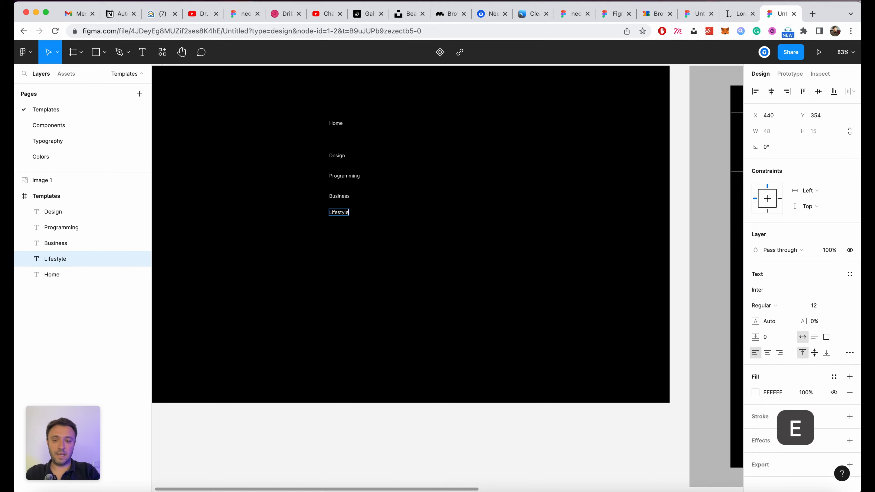
key(Escape)
Step: Duplicate the Lifestyle text, move the copy down to Y 404 and change its wording to Tech
key(super+d)
key(shift+Down)
key(shift+Down)
key(shift+Down)
key(shift+Down)
key(shift+Down)
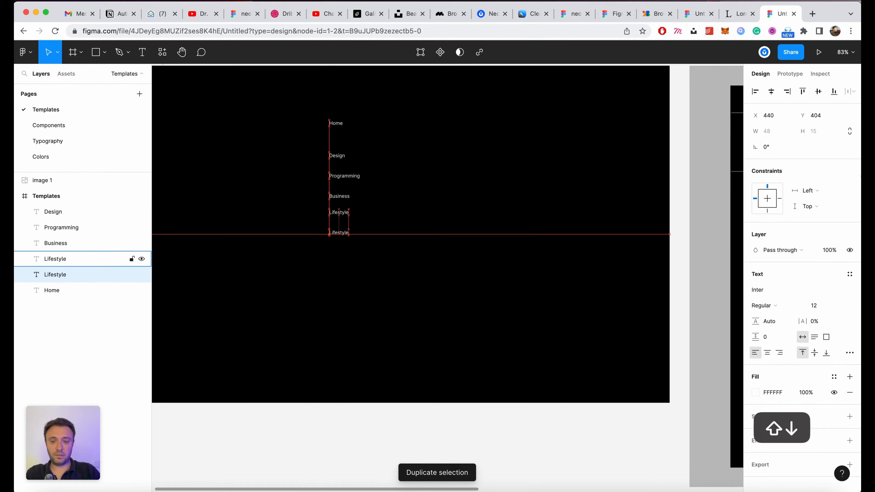
scroll(310, 243, up, 5)
key(Return)
text(Tec)
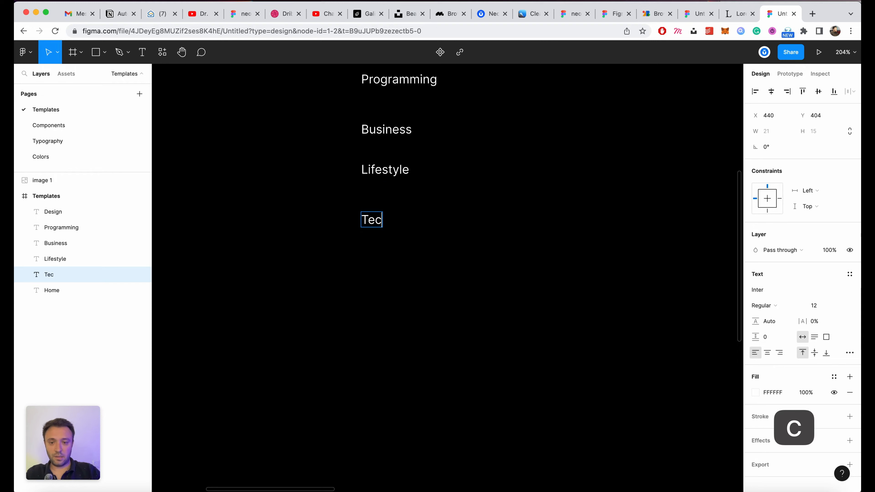
text(h)
key(Escape)
Step: Select the six navigation texts from Home to Tech, apply auto layout and set the spacing between items to 40
scroll(417, 238, down, 10)
click(417, 236)
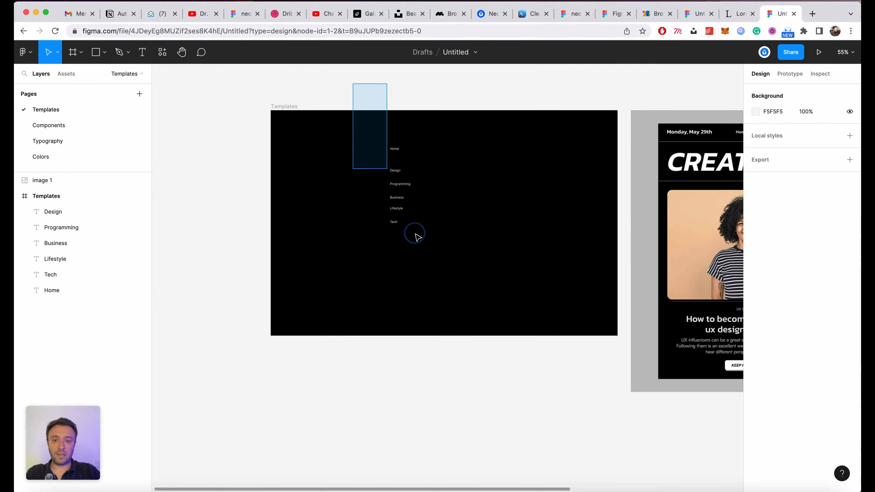
drag(417, 238, 453, 275)
scroll(453, 276, up, 5)
scroll(453, 276, up, 3)
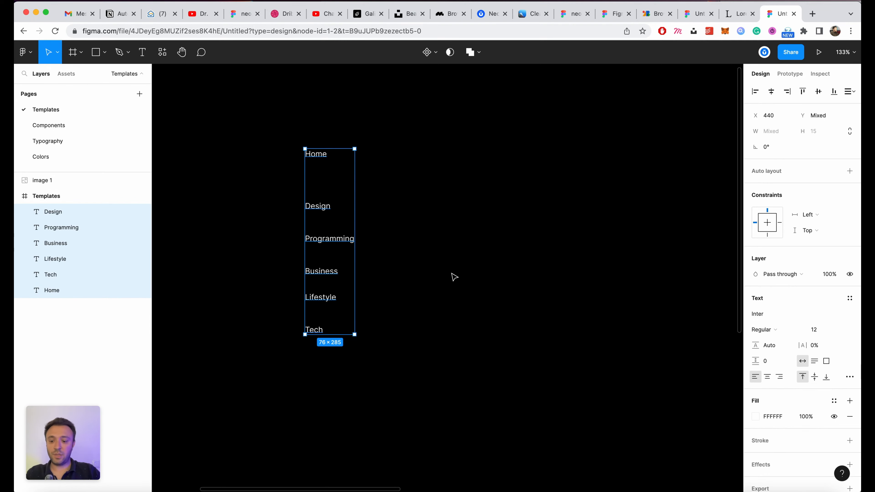
key(shift+a)
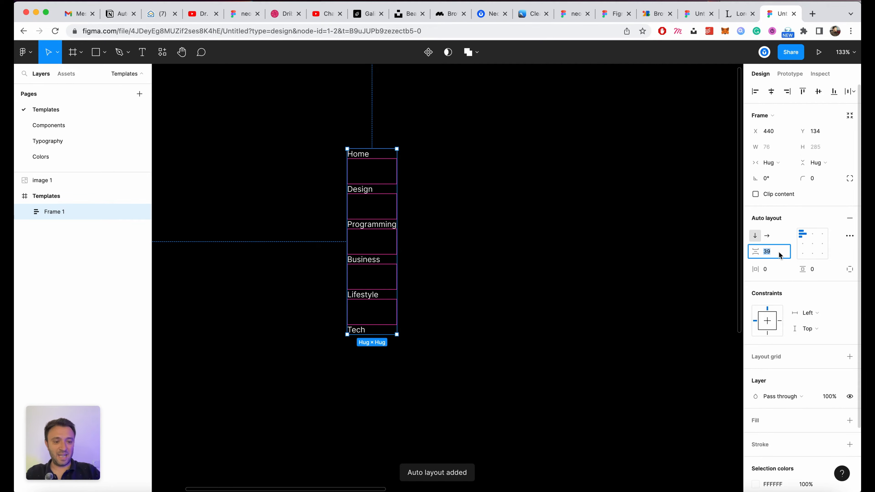
key(Up)
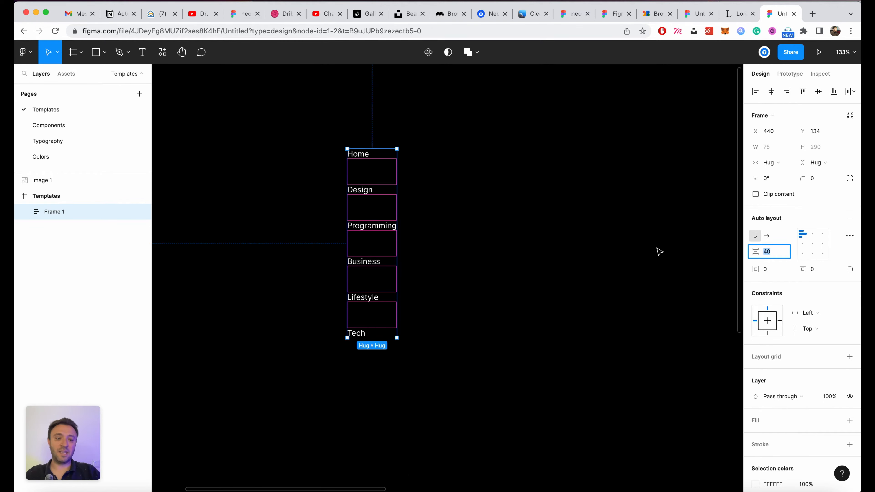
click(656, 248)
Step: Move the navigation auto layout frame to X 377, Y 89 and switch its direction to horizontal
click(377, 167)
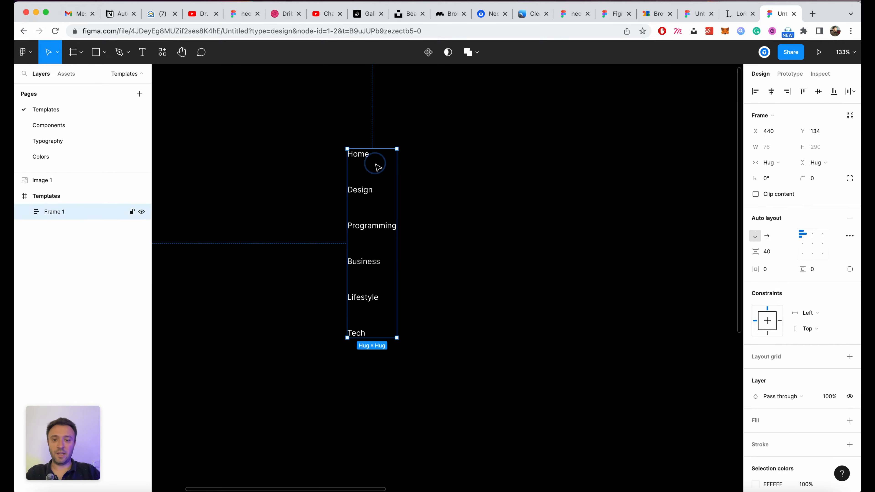
scroll(357, 143, down, 3)
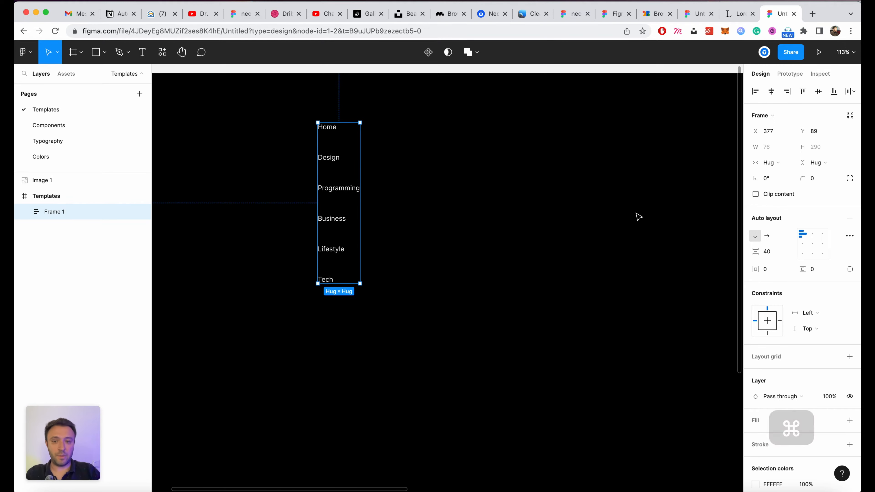
scroll(557, 194, up, 3)
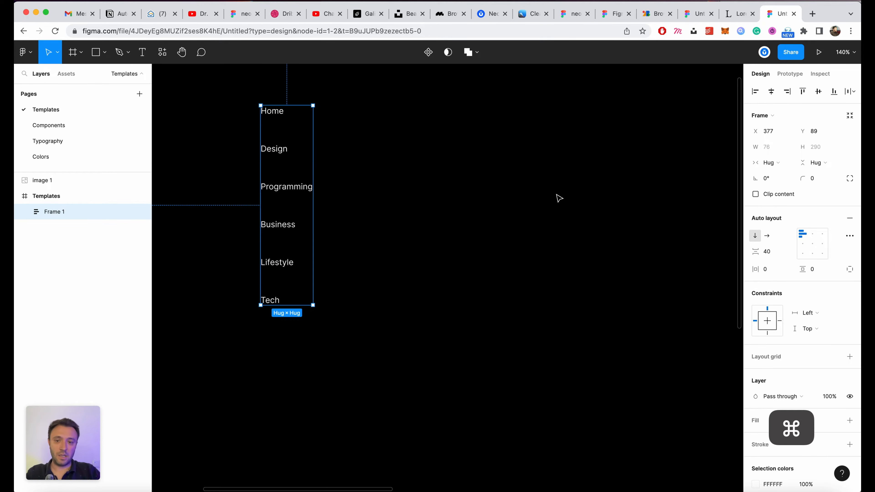
click(766, 236)
scroll(444, 221, up, 3)
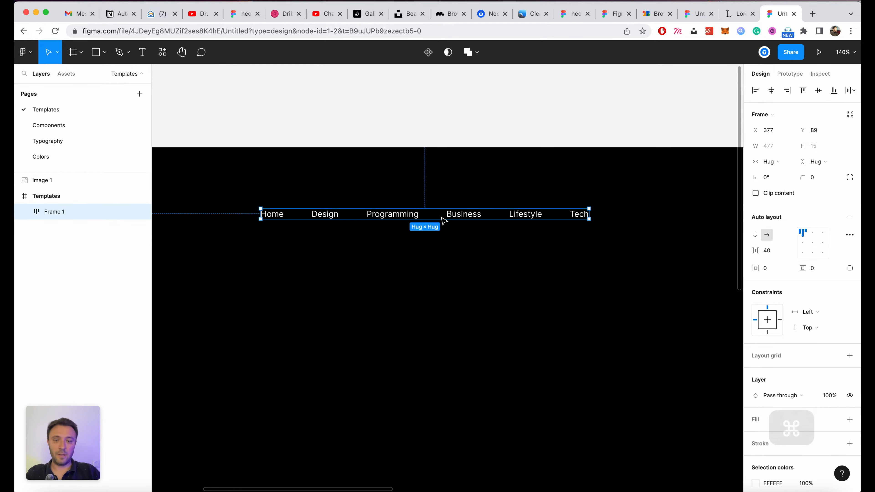
Step: Set the color of all the navigation texts to C7C7C7
scroll(744, 410, down, 3)
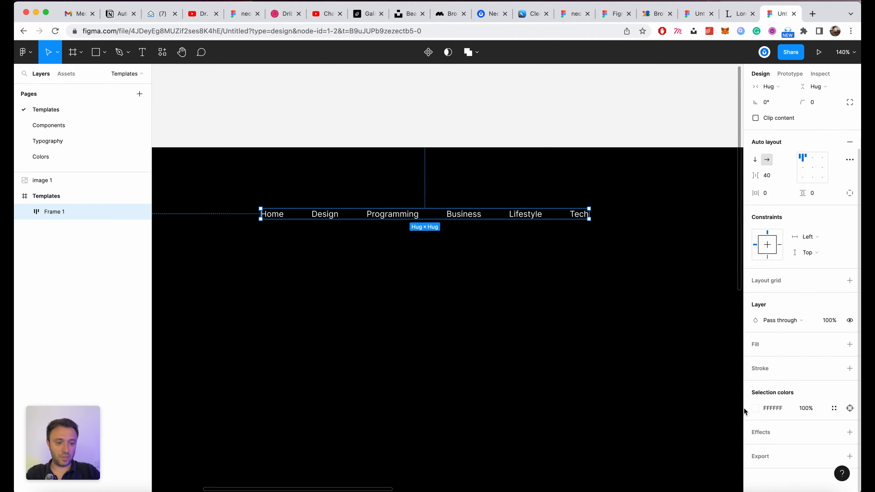
text(c7c7c7)
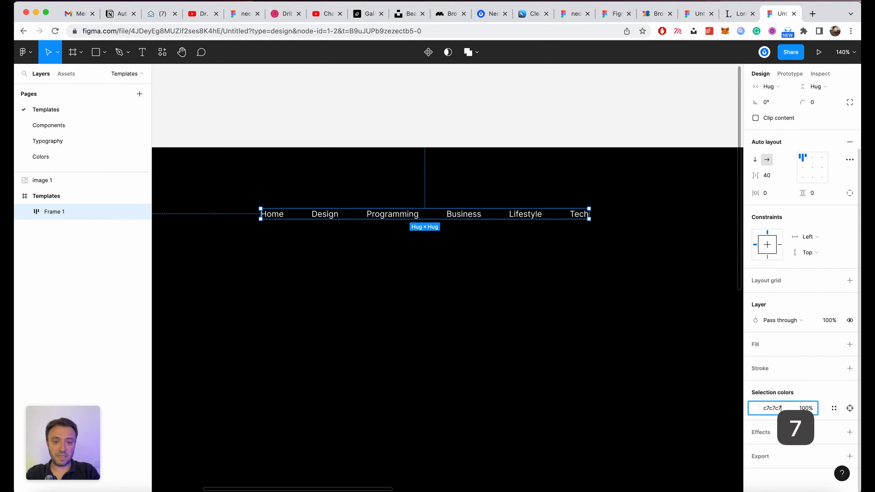
key(Return)
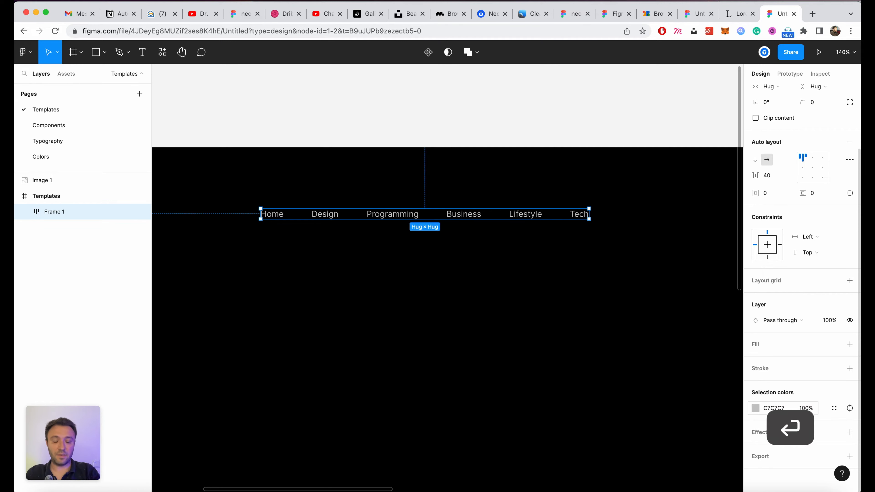
click(245, 235)
Step: Change the fill of only the Home text to white FFFFFF
scroll(246, 235, up, 5)
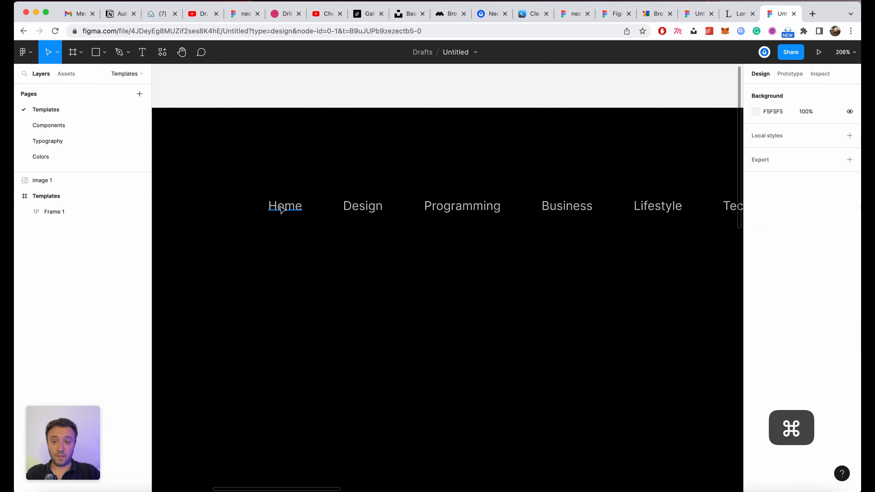
super+click(283, 206)
click(755, 345)
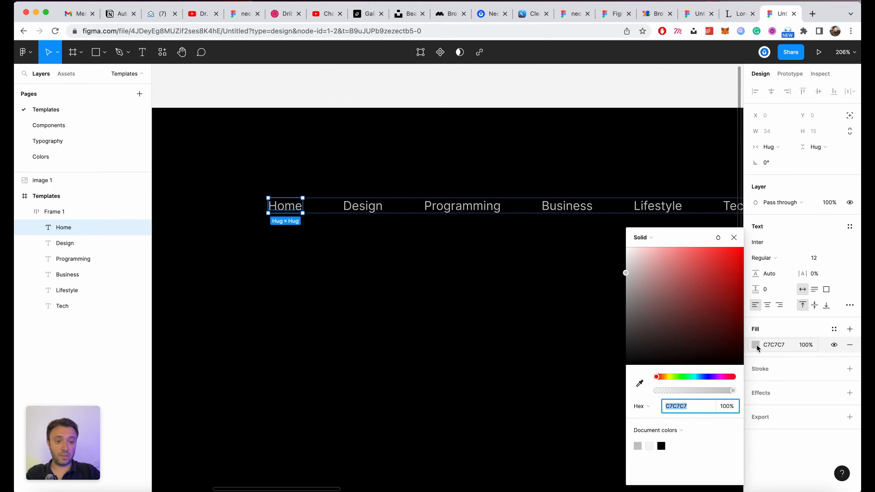
drag(713, 304, 580, 208)
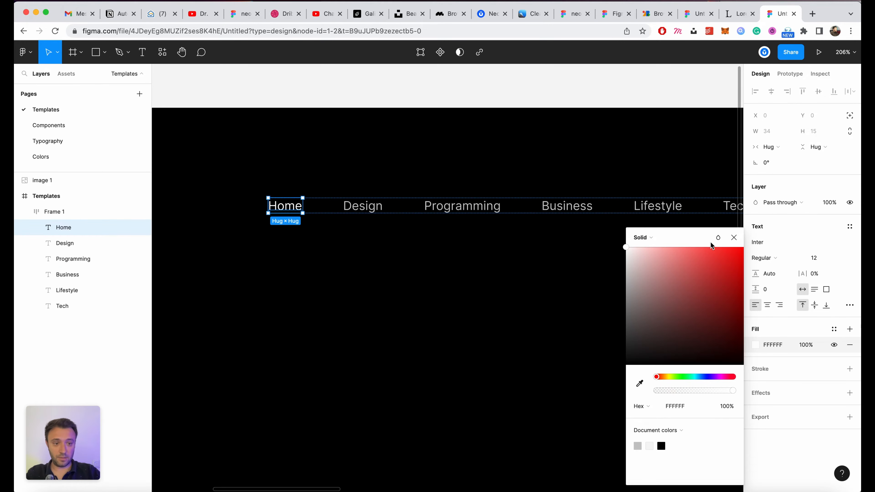
click(736, 239)
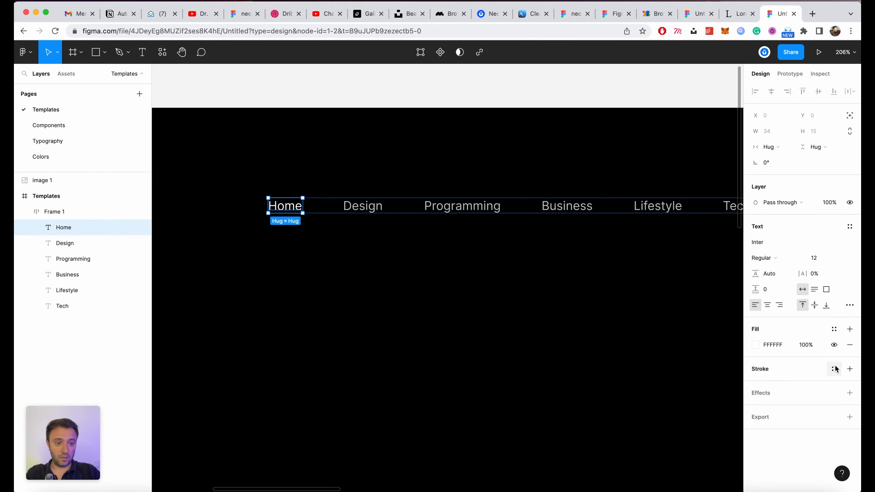
Step: Apply the Strikethrough decoration to the Home text
click(849, 306)
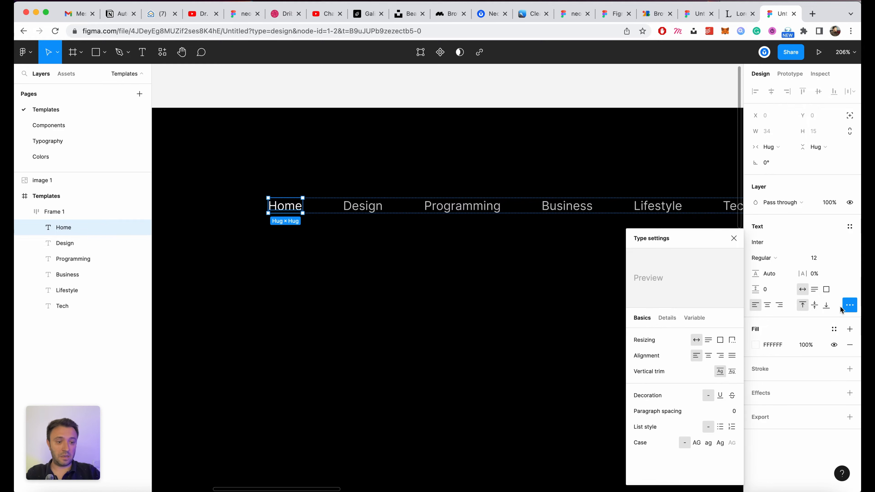
click(732, 396)
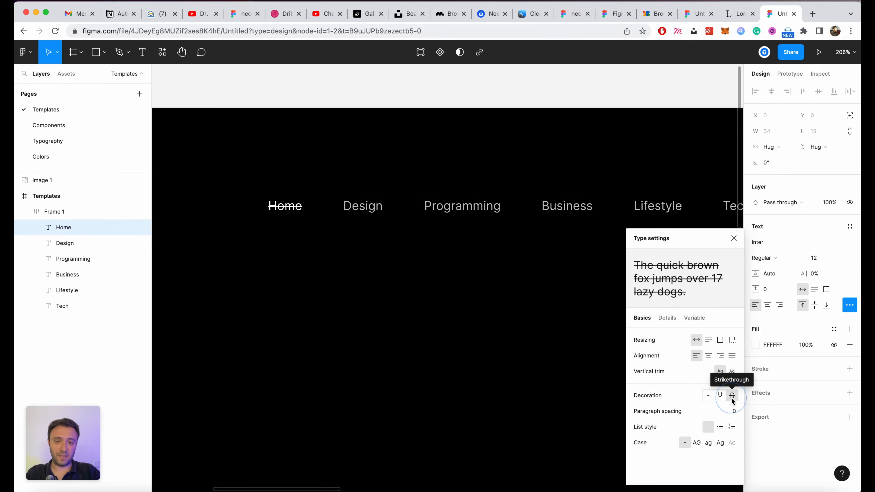
click(734, 238)
Step: Rename the navigation auto layout frame to Nav and collapse its layer
scroll(352, 327, down, 3)
click(55, 211)
double_click(55, 211)
text(Nav)
key(Return)
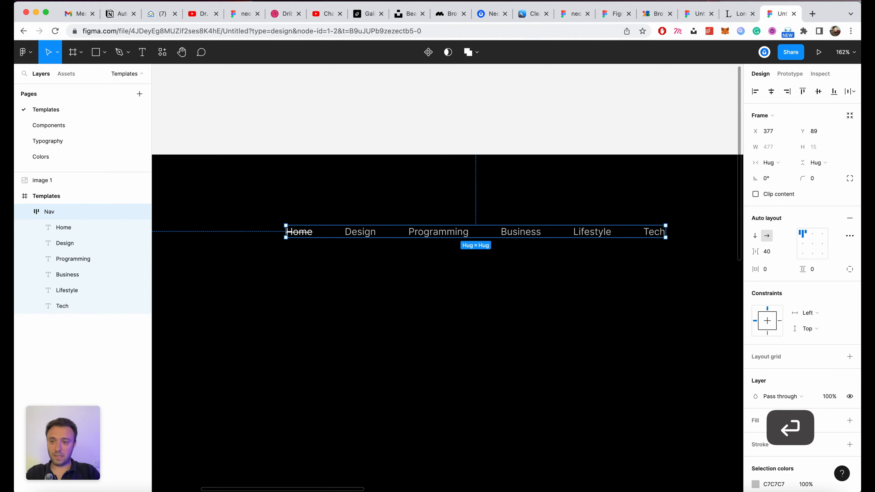
click(30, 211)
Step: Examine the reference image's navigation bar, headline and article layout, and compare them with the Nav on the black frame
scroll(354, 263, down, 4)
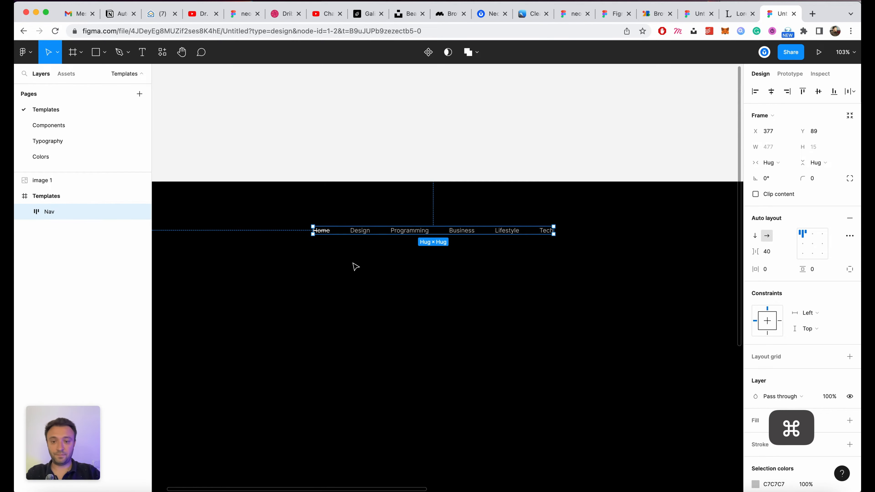
click(354, 263)
scroll(554, 352, right, 10)
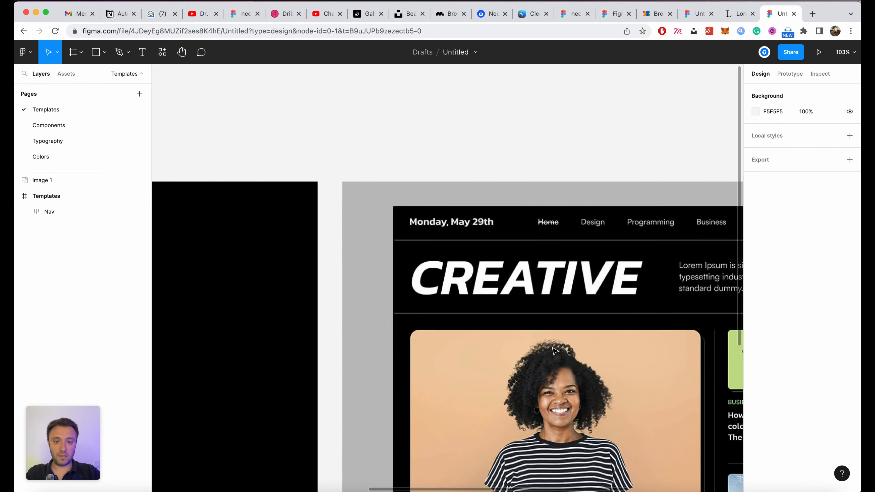
scroll(499, 256, down, 3)
scroll(499, 255, down, 5)
scroll(465, 248, up, 4)
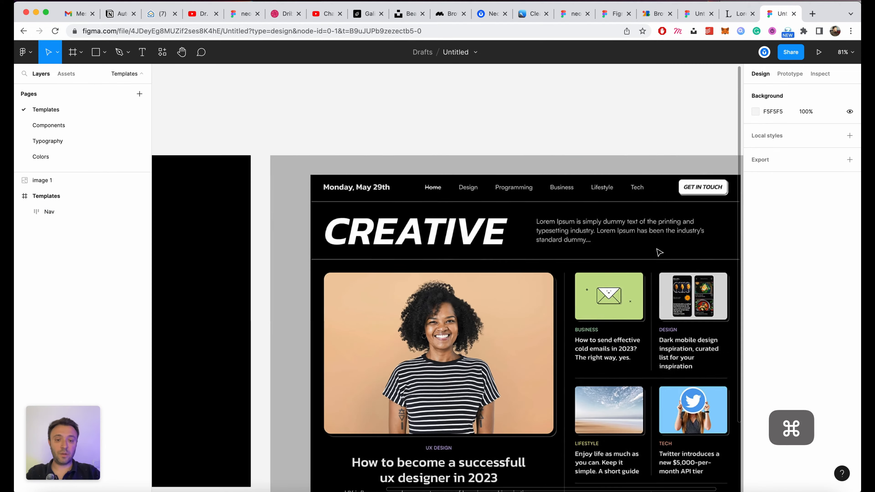
scroll(651, 267, up, 4)
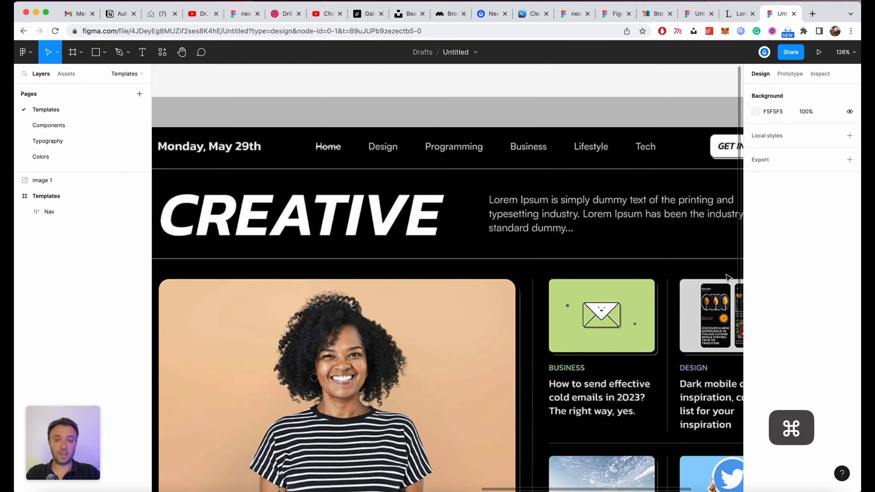
scroll(470, 179, down, 3)
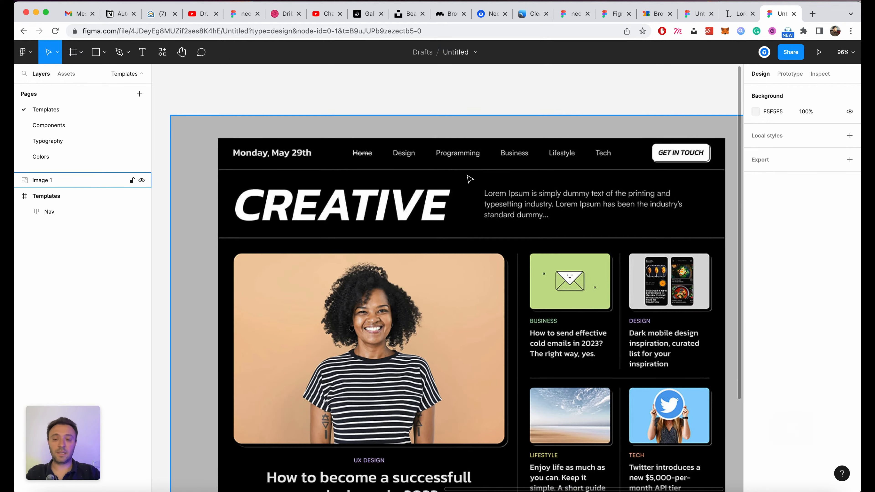
scroll(489, 195, down, 4)
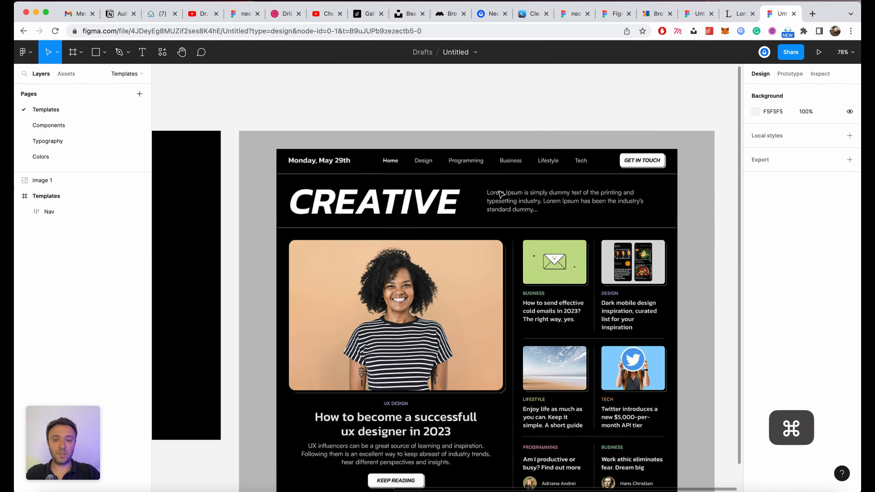
scroll(537, 210, up, 4)
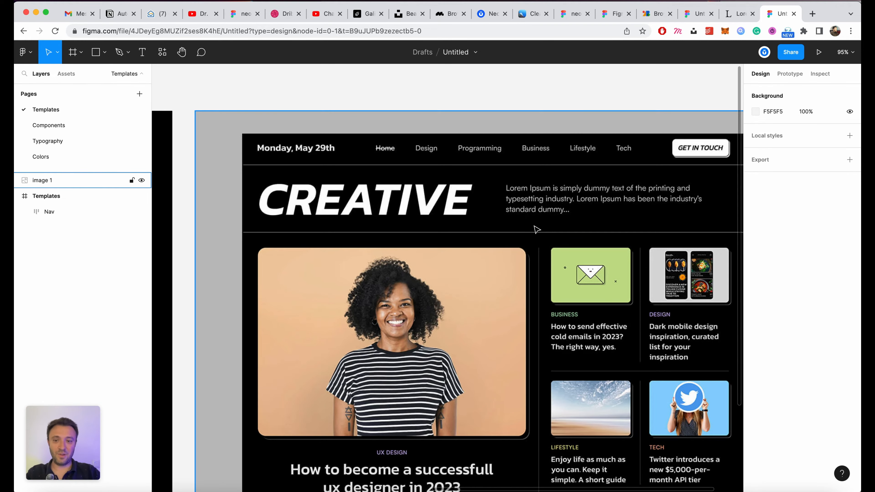
scroll(537, 181, down, 5)
scroll(511, 182, up, 3)
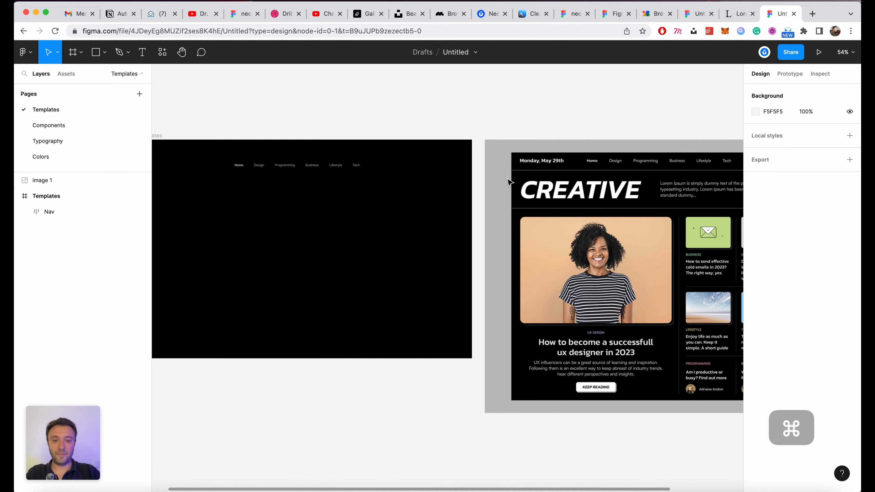
scroll(314, 181, left, 3)
scroll(572, 193, up, 3)
scroll(572, 194, right, 4)
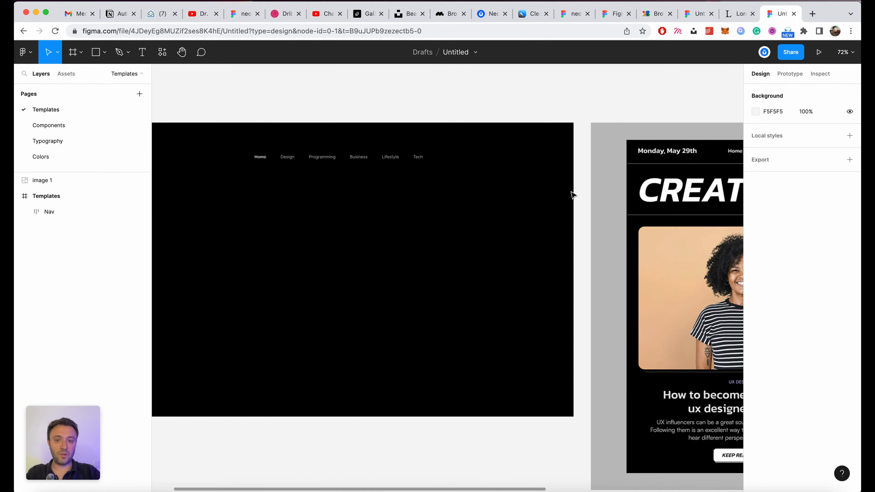
scroll(572, 195, right, 3)
scroll(573, 195, left, 4)
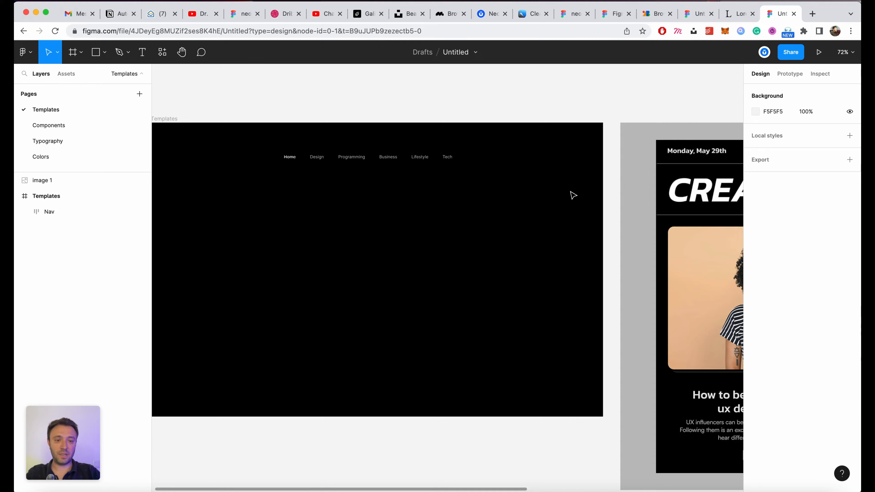
scroll(572, 194, right, 3)
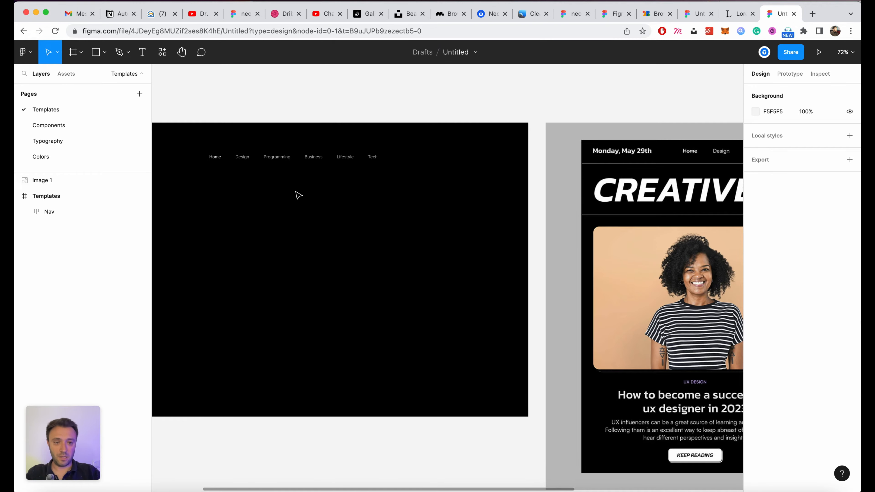
Step: Change the font of all six navigation texts, from Home to Tech, to Satoshi
scroll(560, 240, down, 3)
scroll(403, 222, up, 5)
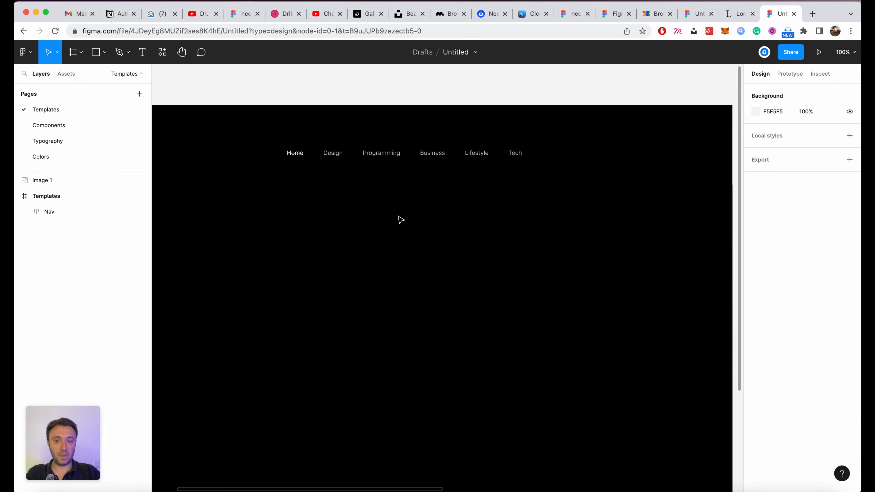
scroll(251, 169, up, 2)
click(561, 152)
click(561, 151)
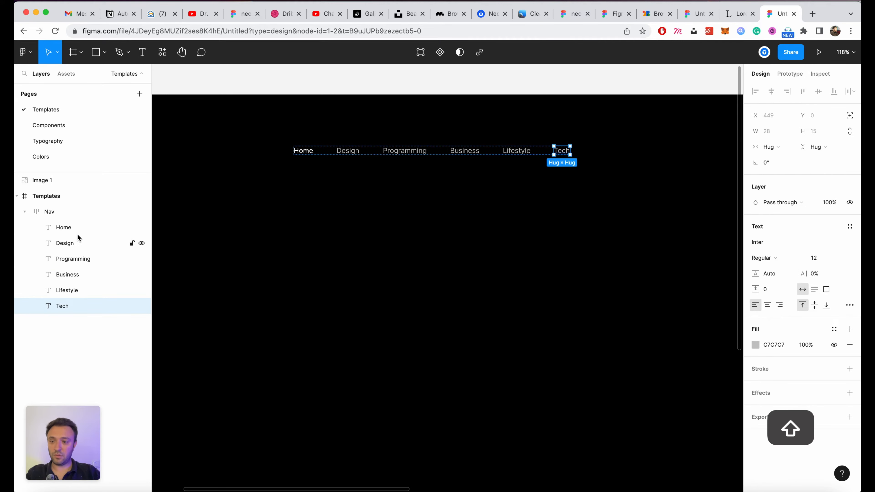
shift+click(65, 227)
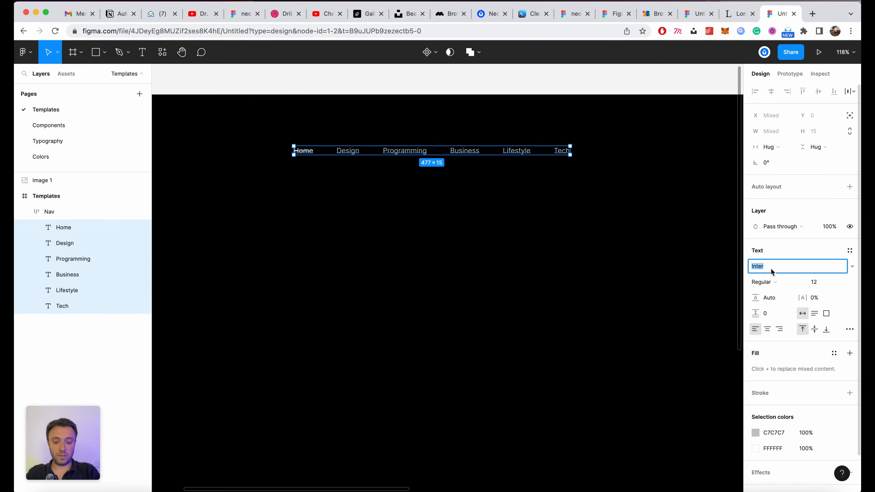
text(F)
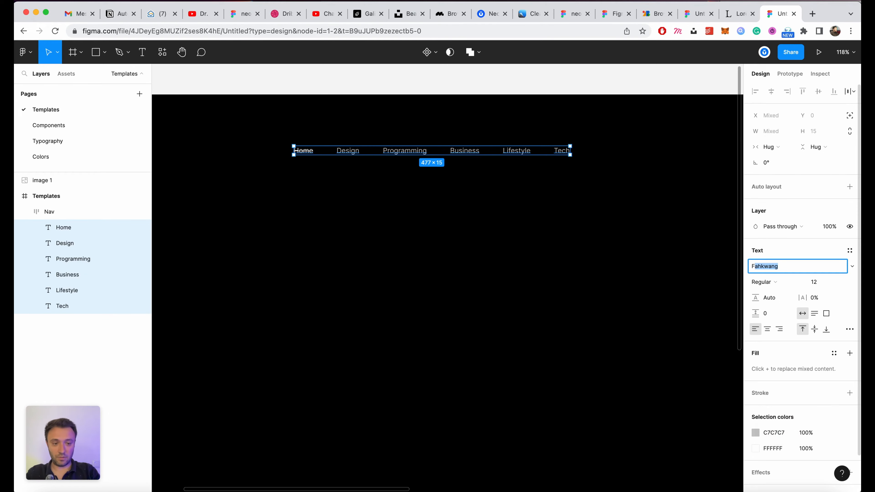
key(BackSpace)
key(BackSpace)
text(Satoshi)
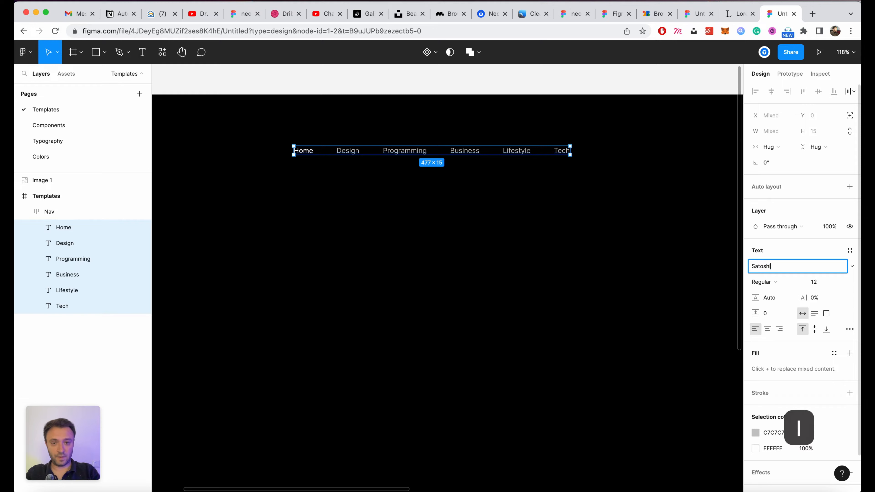
key(Return)
Step: Set the font size of the six navigation texts to 16
click(821, 282)
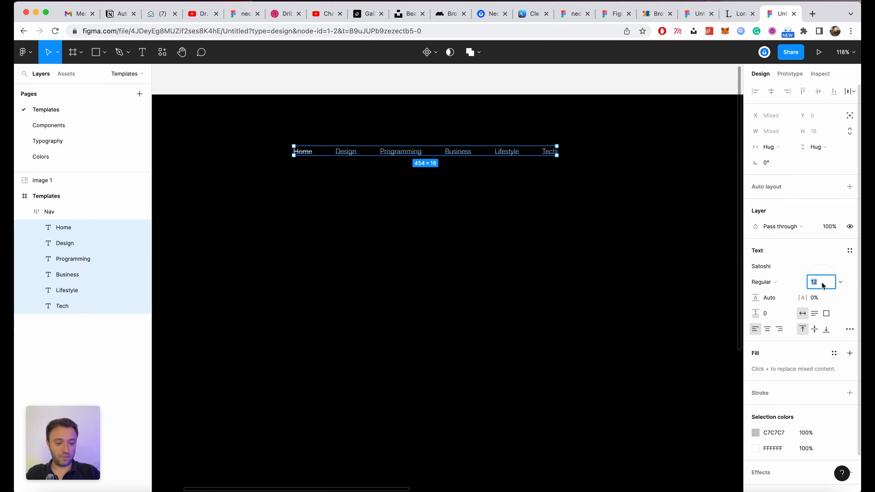
key(Up)
key(Up)
key(Up)
key(Up)
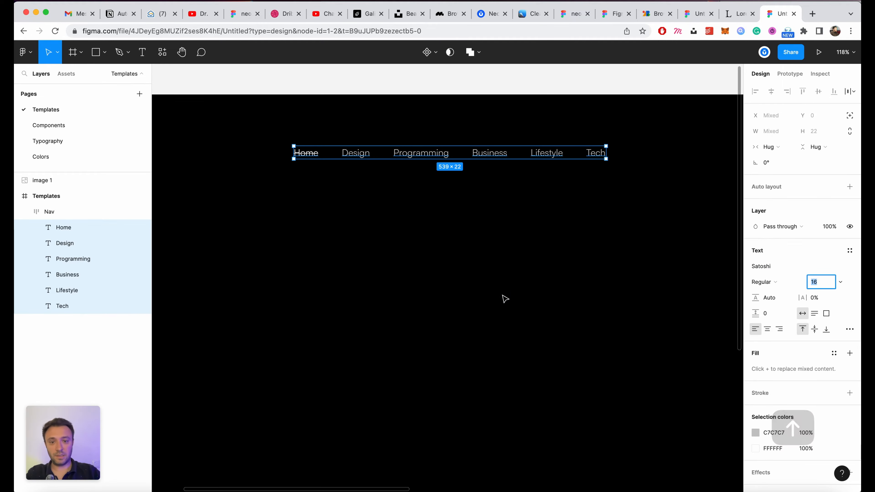
click(504, 297)
Step: Add a text layer reading "Monday, May 29th" on the black frame below the navigation
scroll(489, 297, left, 4)
key(t)
click(410, 289)
text(Monad)
key(BackSpace)
key(BackSpace)
text(day, 2)
key(BackSpace)
text(May 29th)
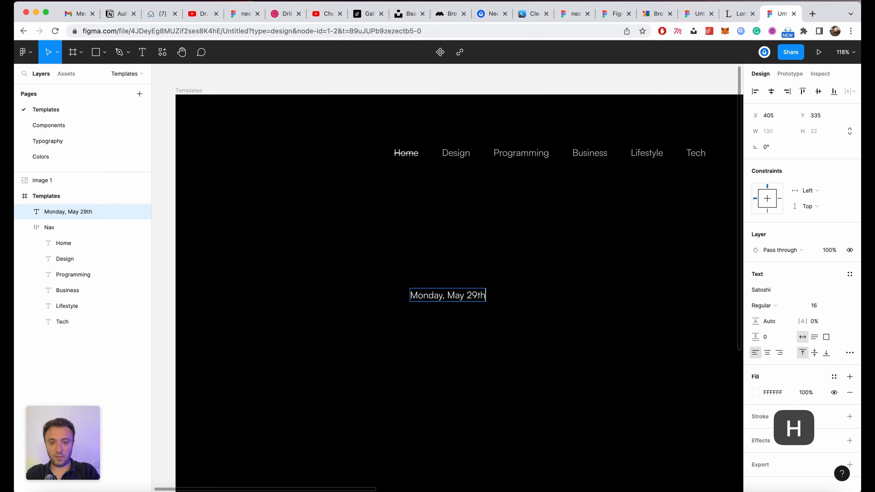
key(Escape)
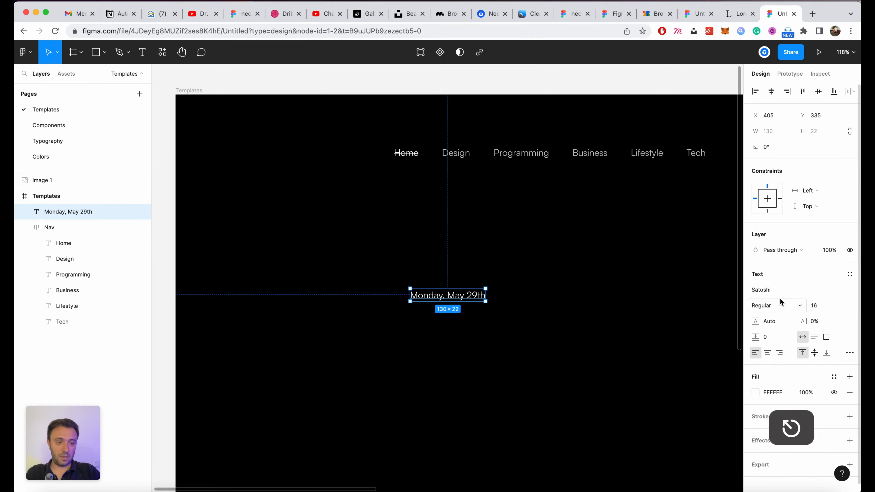
Step: Set the date text's font to Kanit and move it left of the Nav to about X 123, Y 87
click(773, 289)
text(Kanit)
key(Return)
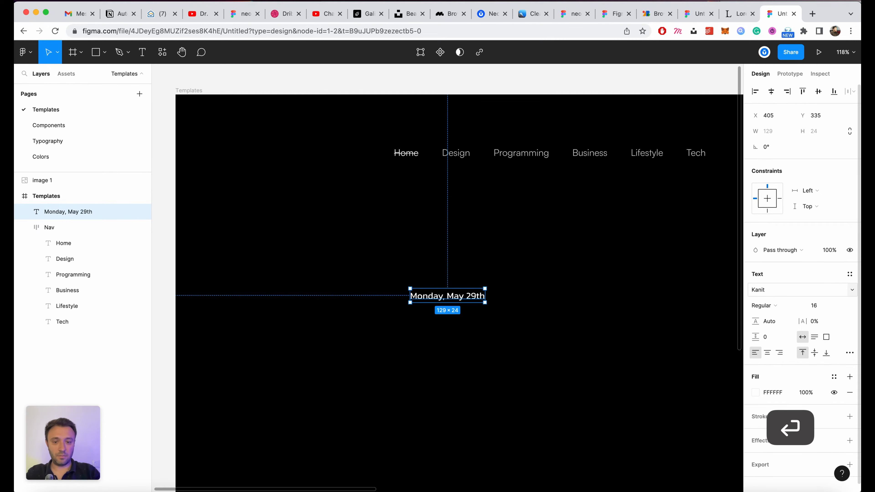
click(547, 313)
drag(465, 302, 301, 158)
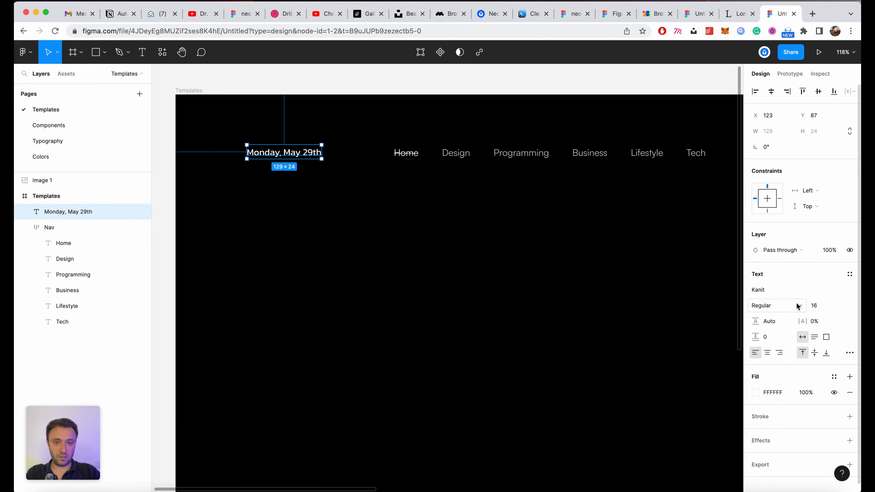
click(428, 281)
Step: Check the reference's contact button and add a "Get in touch" text on the black frame below the navigation
scroll(399, 272, right, 5)
scroll(448, 264, down, 3)
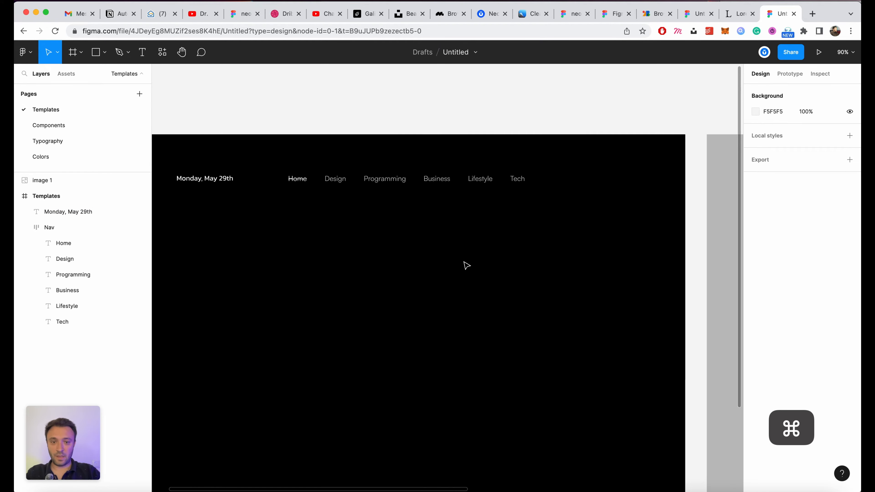
scroll(466, 265, right, 10)
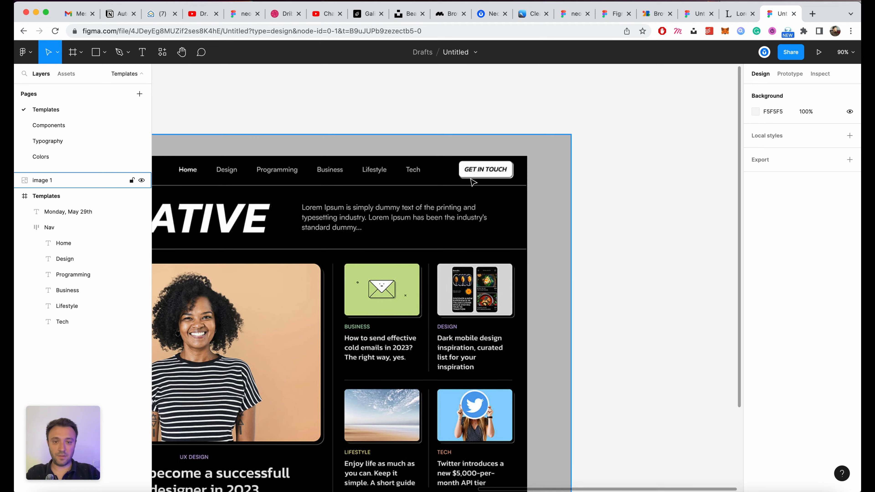
scroll(477, 184, left, 15)
key(t)
click(331, 254)
text(Get in touch)
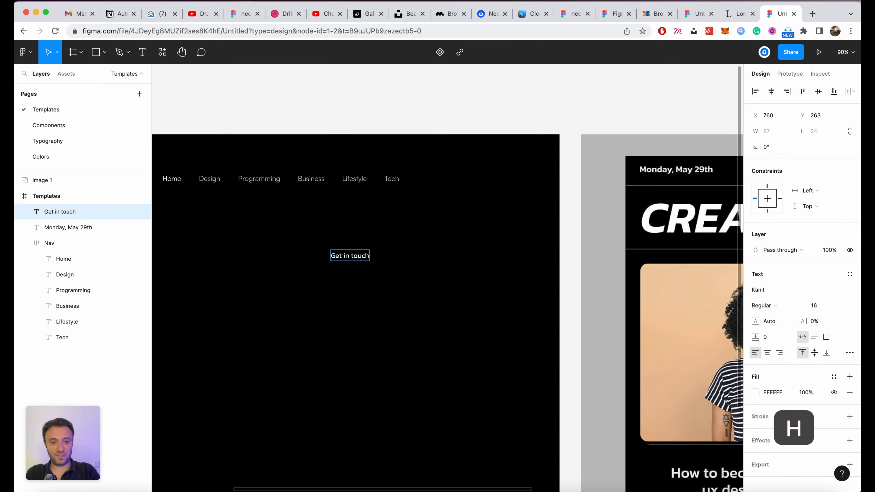
key(Escape)
Step: Set the "Get in touch" text to uppercase and its font weight to Medium Italic
scroll(406, 317, up, 5)
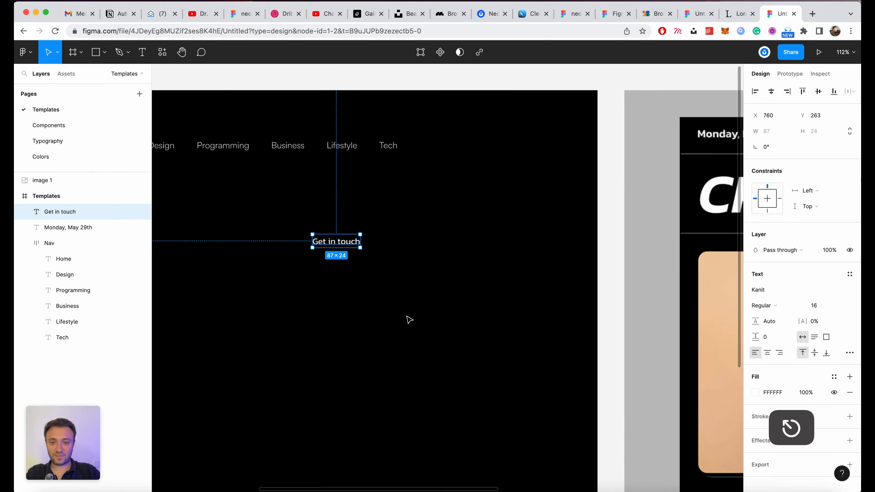
click(848, 354)
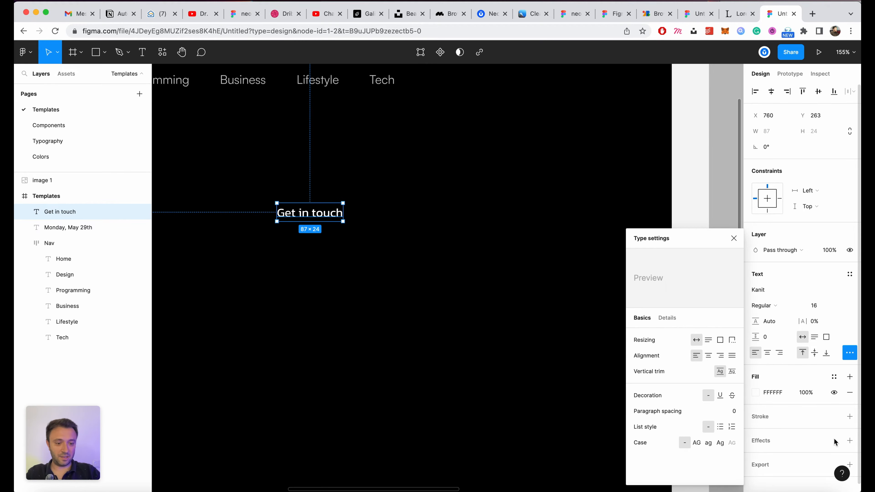
click(697, 443)
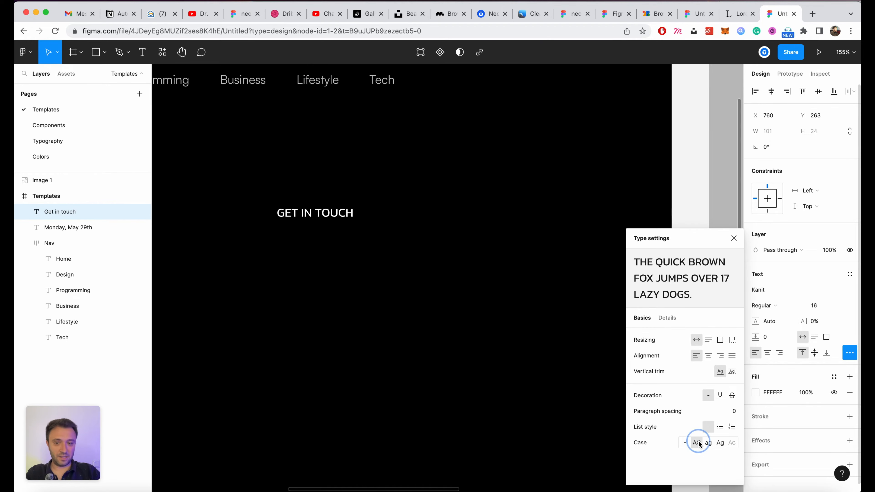
click(772, 306)
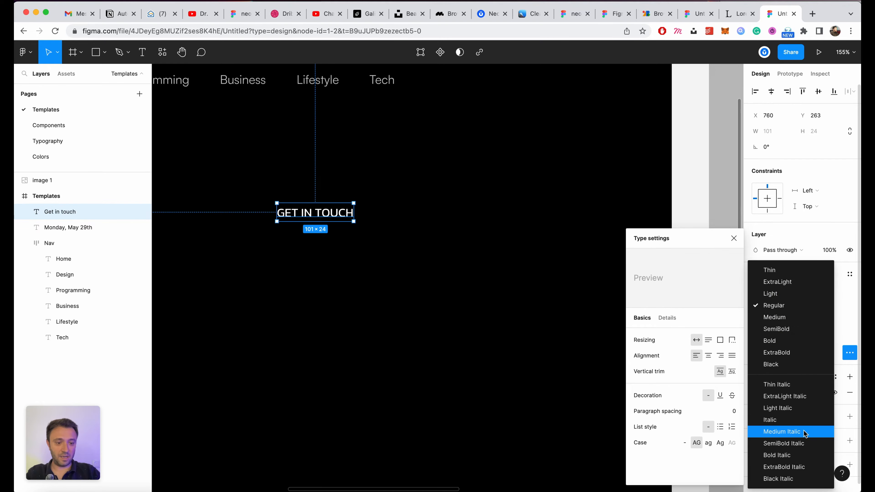
click(810, 431)
key(Escape)
Step: Wrap the "Get in touch" text in an auto layout frame and give the frame a white fill
scroll(586, 137, left, 5)
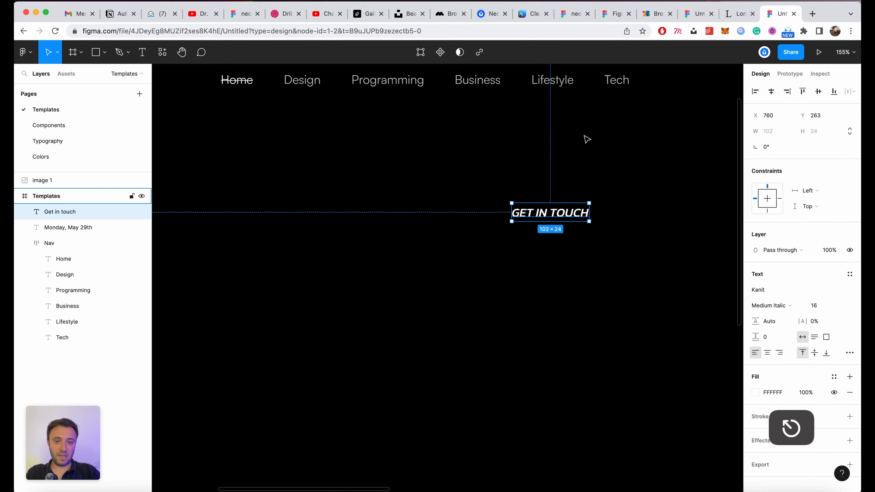
scroll(606, 149, up, 3)
scroll(626, 203, up, 3)
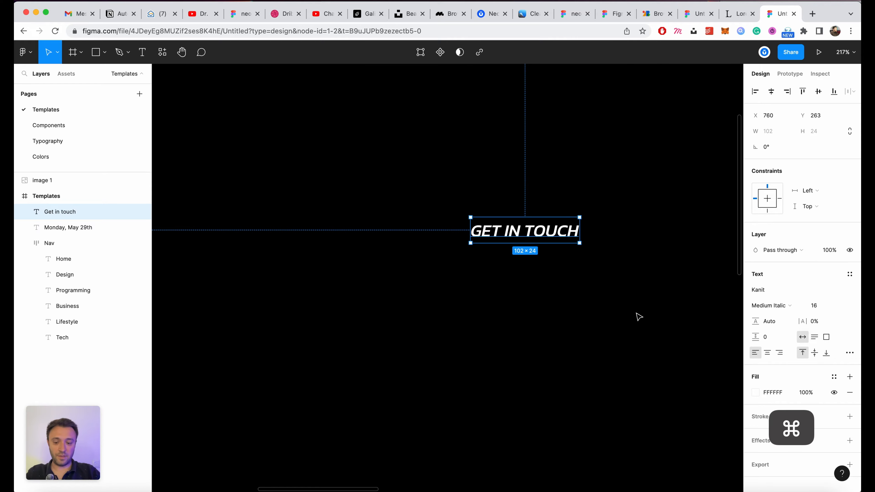
key(shift+a)
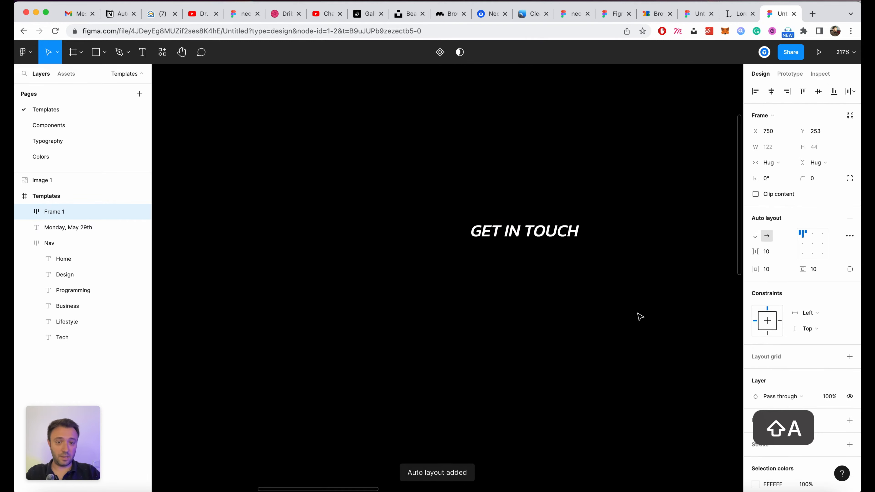
click(850, 421)
click(642, 409)
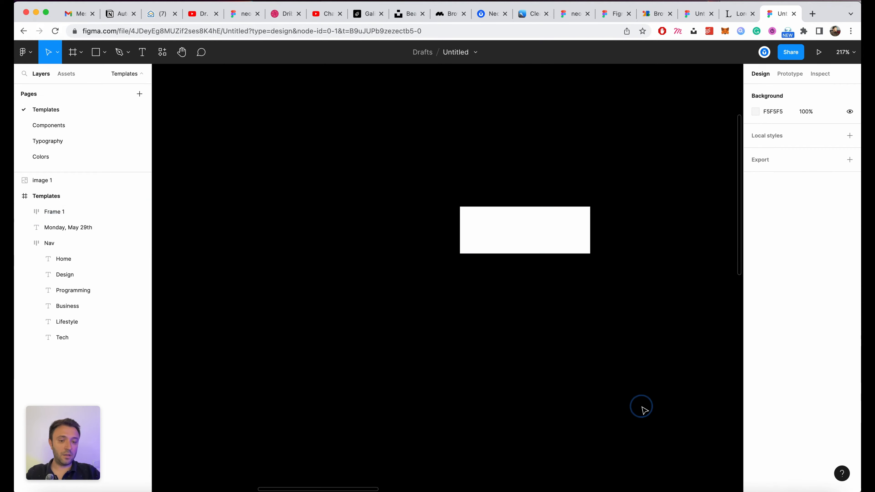
Step: Change the fill of the "Get in touch" text inside the white frame to black 000000
key(super)
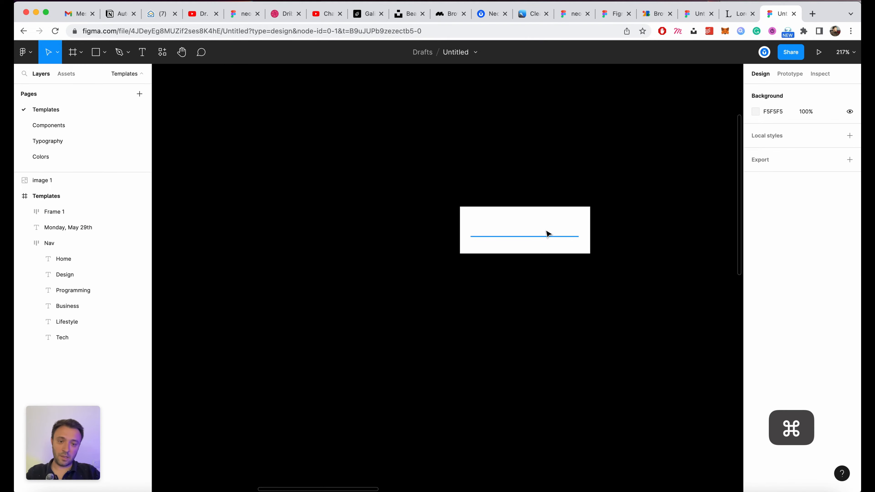
super+click(548, 234)
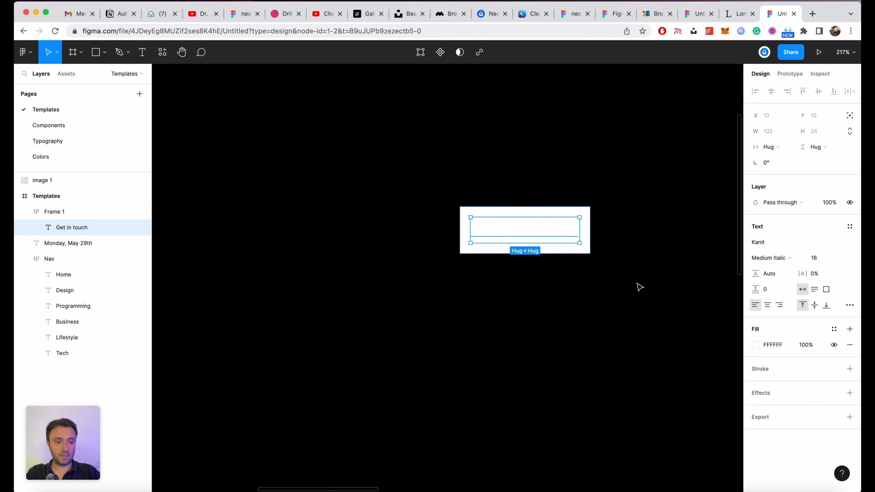
click(755, 345)
drag(692, 327, 576, 383)
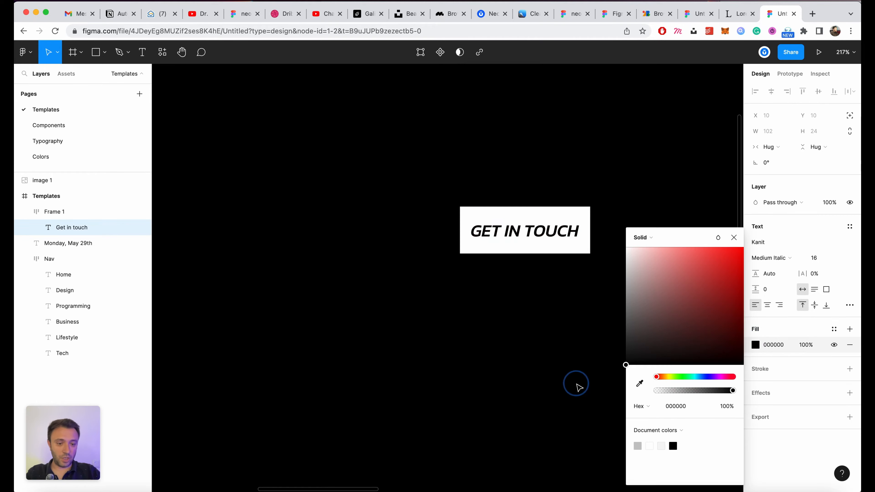
click(733, 237)
click(566, 296)
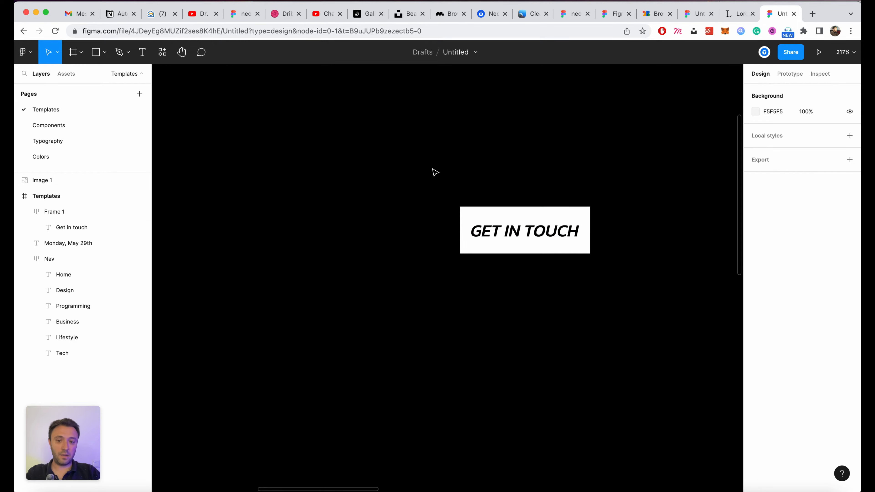
Step: Rename the "Get in touch" auto layout frame to Button
drag(432, 169, 580, 327)
double_click(49, 212)
text(Button)
key(Return)
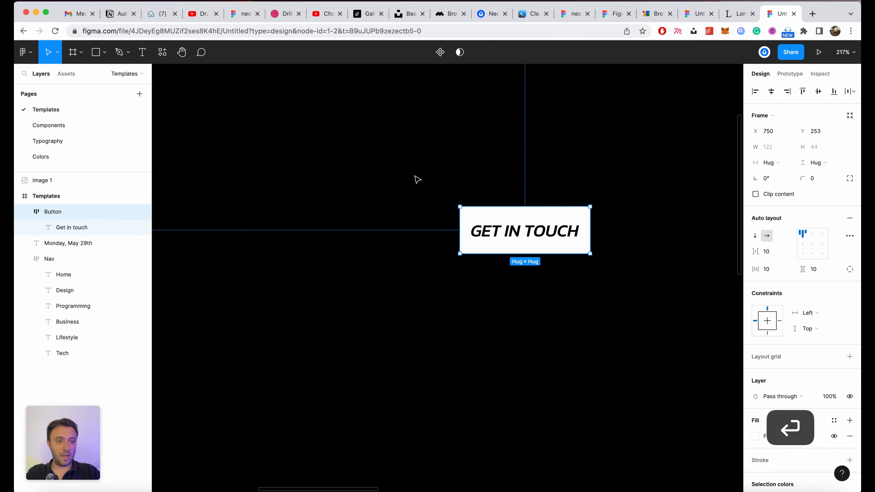
Step: Set the corner radius of the Button frame to 10
text(10)
key(Return)
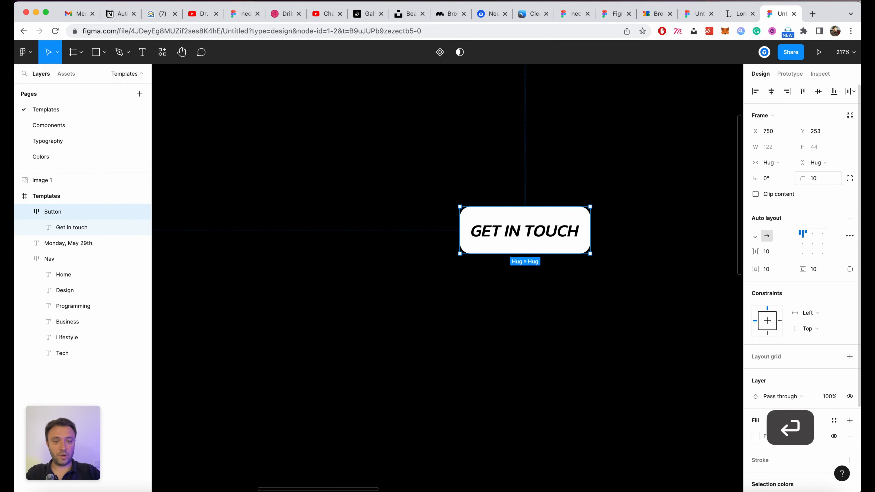
scroll(558, 328, right, 3)
click(557, 326)
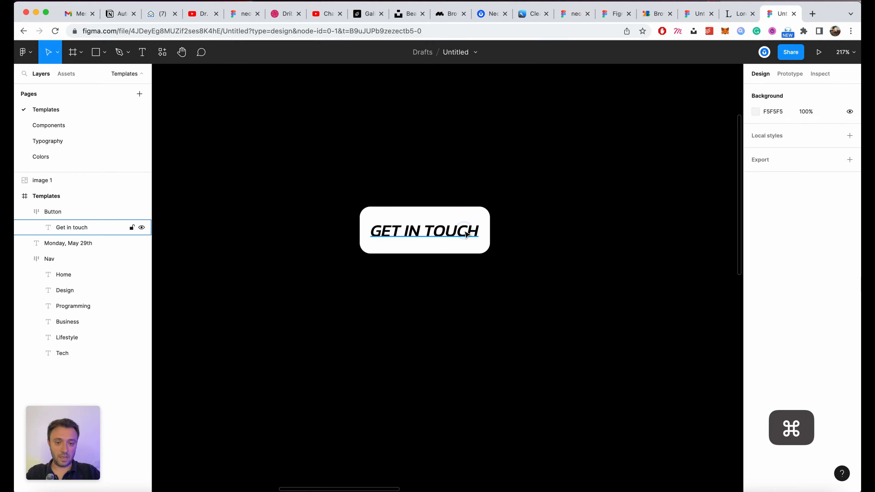
super+click(461, 238)
click(445, 264)
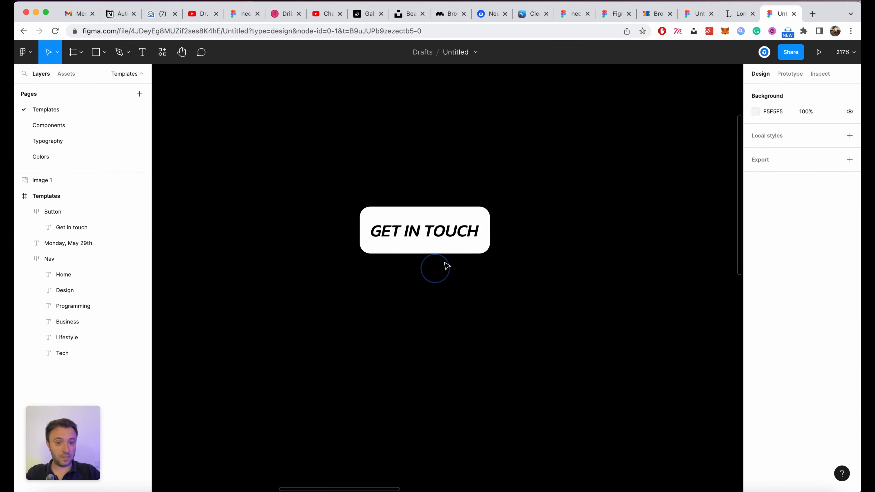
Step: Add a drop shadow effect to the Button frame and set its blur to 0
click(470, 246)
scroll(472, 247, down, 5)
scroll(472, 247, up, 5)
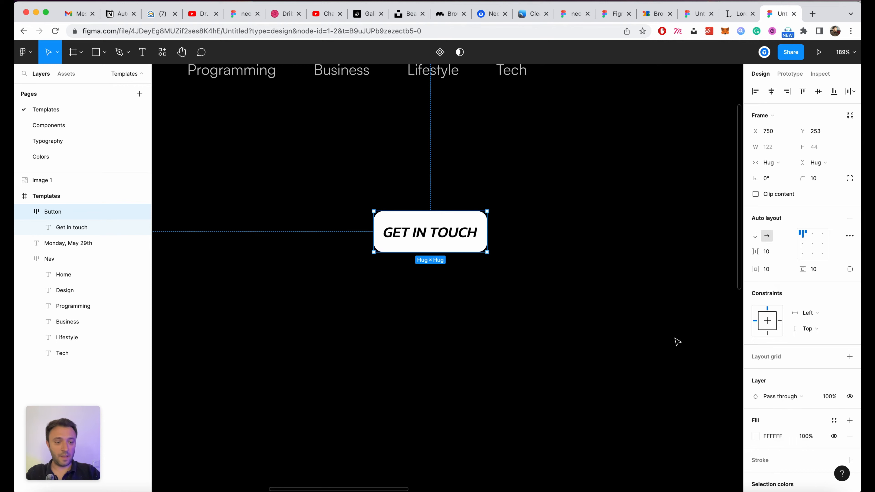
scroll(834, 348, down, 4)
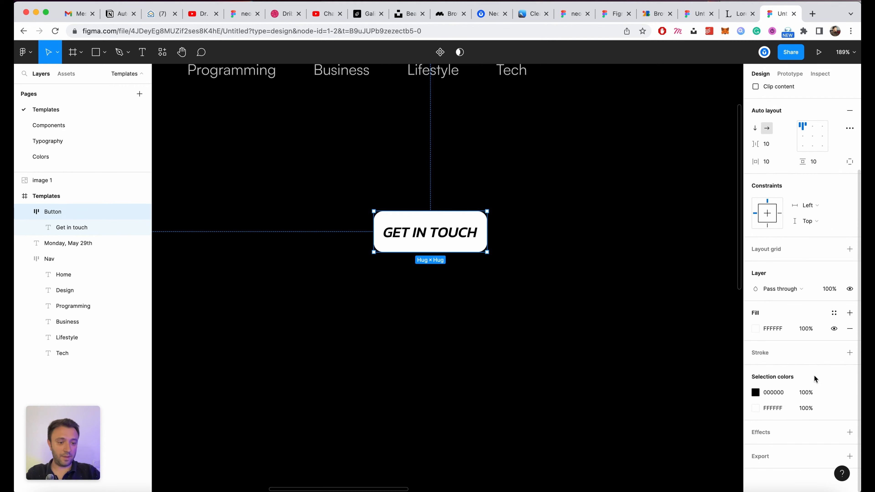
click(849, 432)
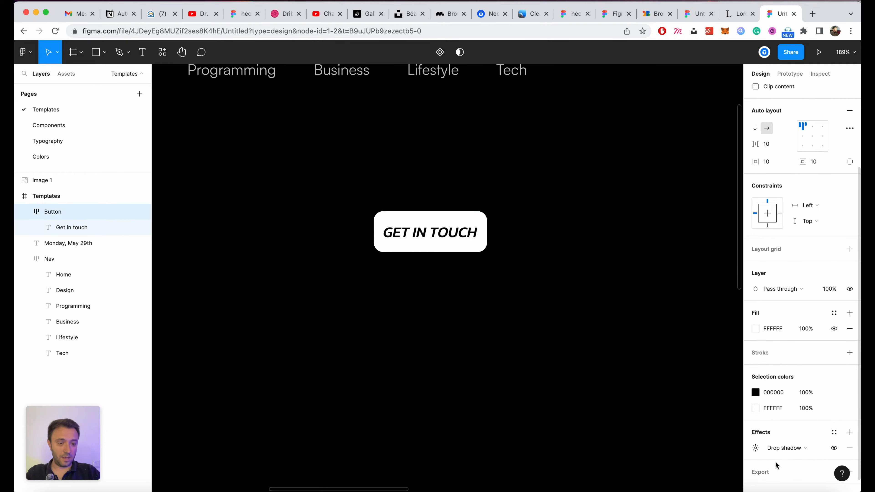
click(759, 449)
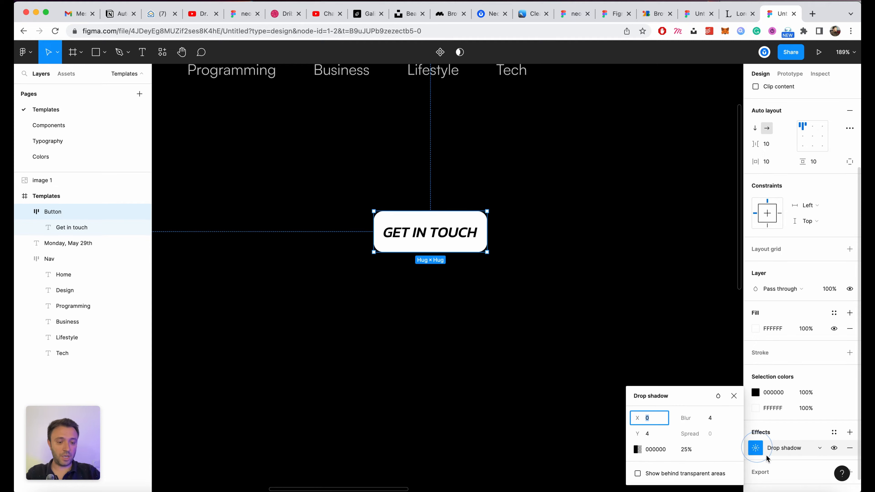
click(718, 422)
text(0)
key(Return)
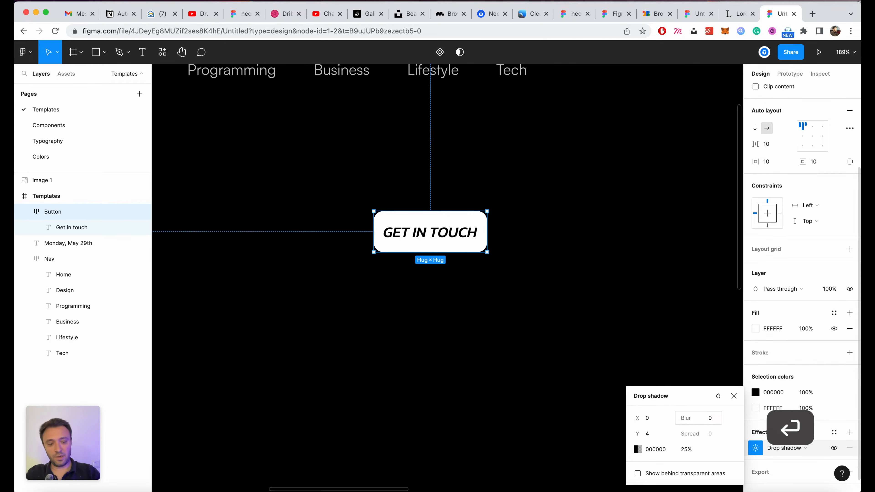
Step: Set both the X and Y offsets of the Button's drop shadow to 2
click(653, 421)
text(2)
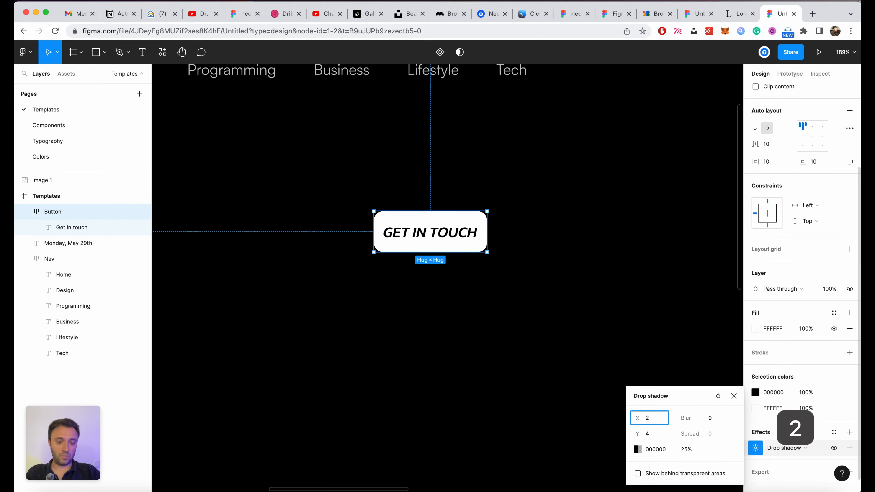
key(Return)
click(652, 434)
text(2)
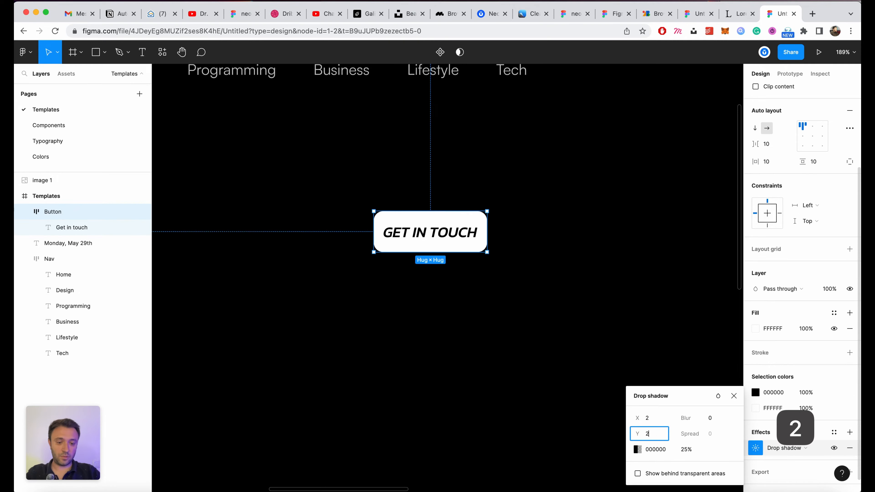
key(Return)
Step: Set the Button's drop shadow to white FFFFFF at 100% opacity
click(690, 450)
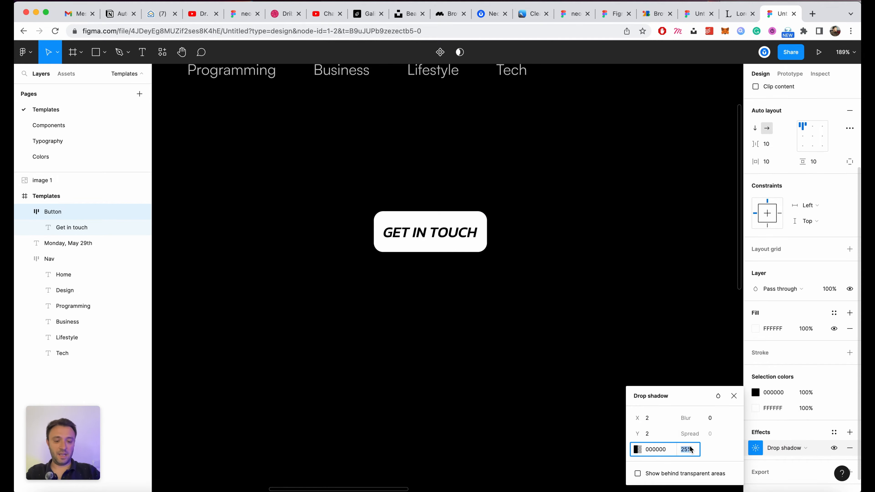
text(100)
key(Return)
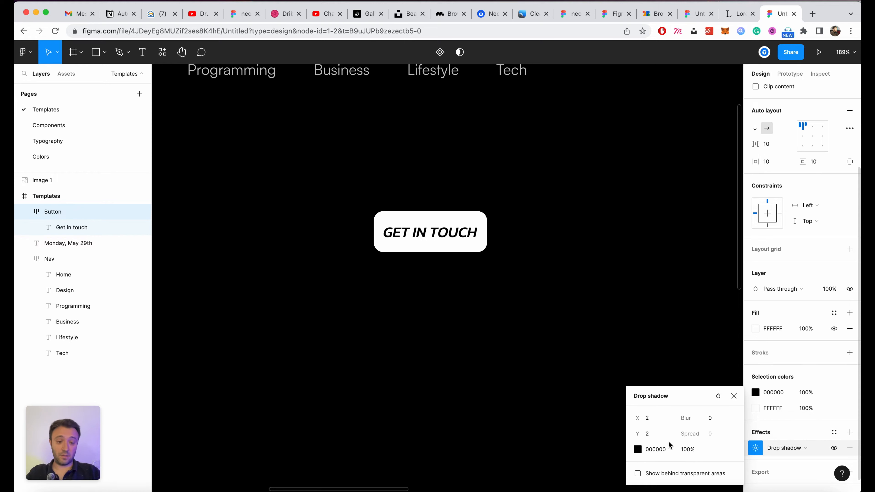
click(640, 449)
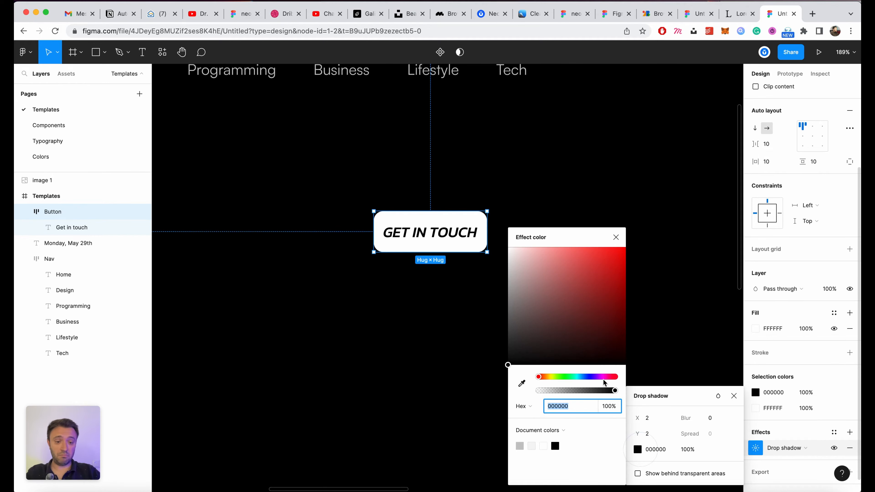
drag(567, 307, 393, 142)
key(Escape)
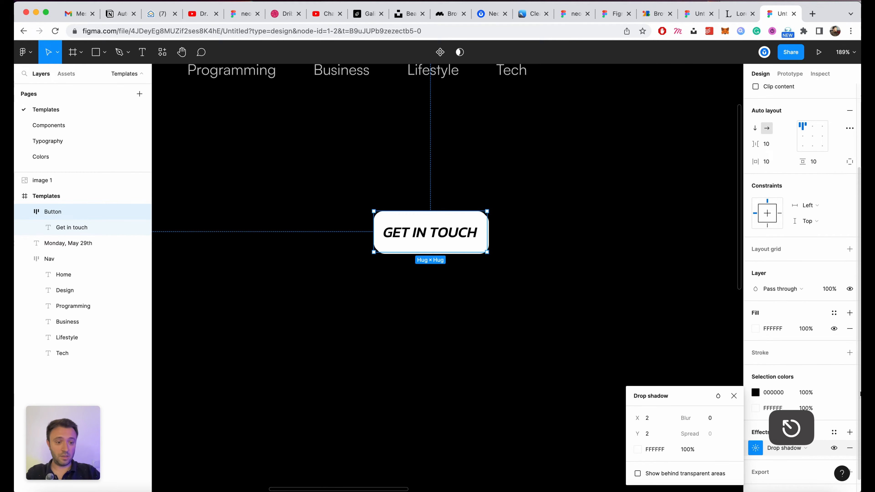
Step: Add a black 000000 inside stroke with a weight of 1 to the Button frame
click(849, 353)
scroll(414, 313, down, 5)
scroll(414, 315, right, 5)
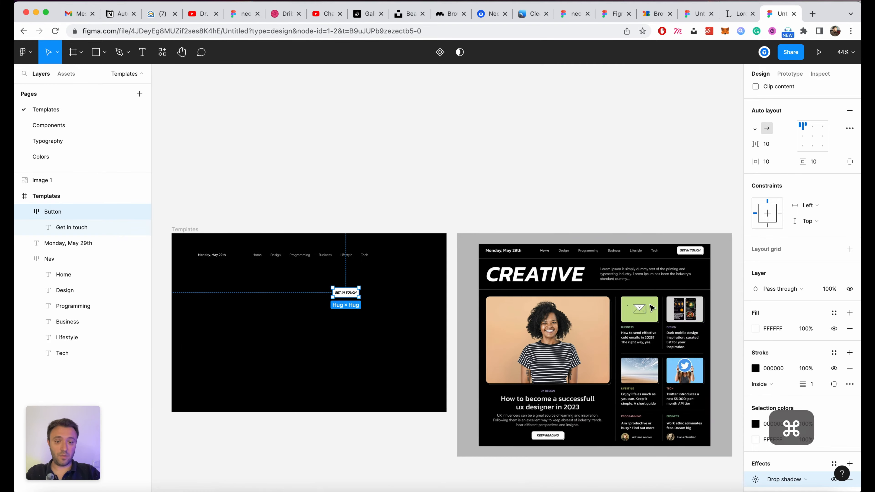
Step: Move the Button into the header row after the Tech link, to about X 1071, Y 67 in the Templates frame
scroll(648, 310, left, 3)
scroll(405, 308, up, 5)
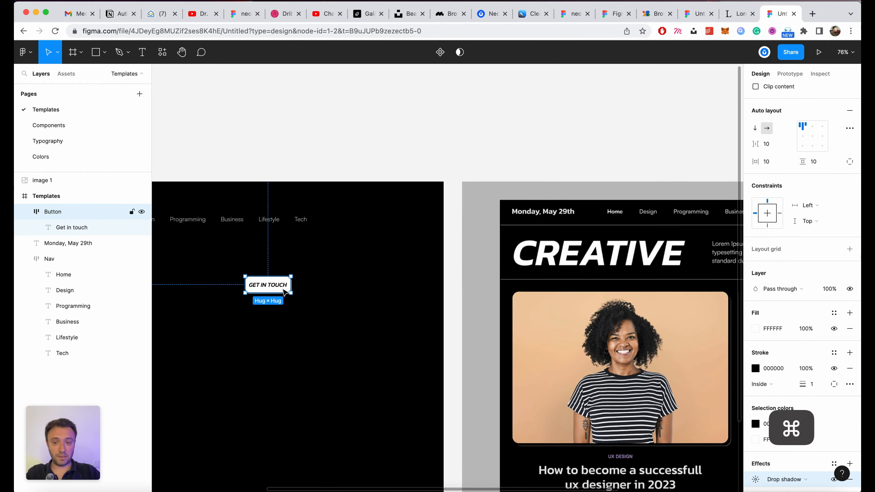
scroll(406, 276, left, 3)
scroll(408, 262, down, 2)
scroll(410, 245, up, 10)
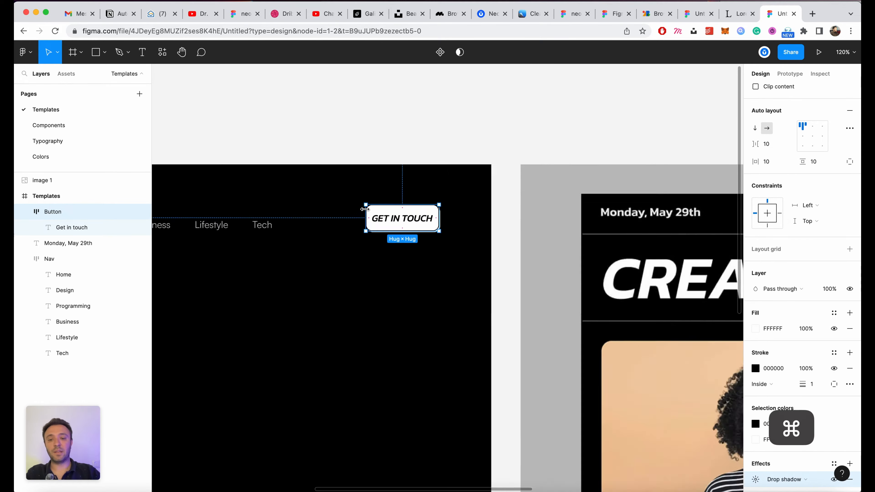
Step: Set the Button's auto layout padding to 8 vertically and 12 horizontally
scroll(810, 175, up, 3)
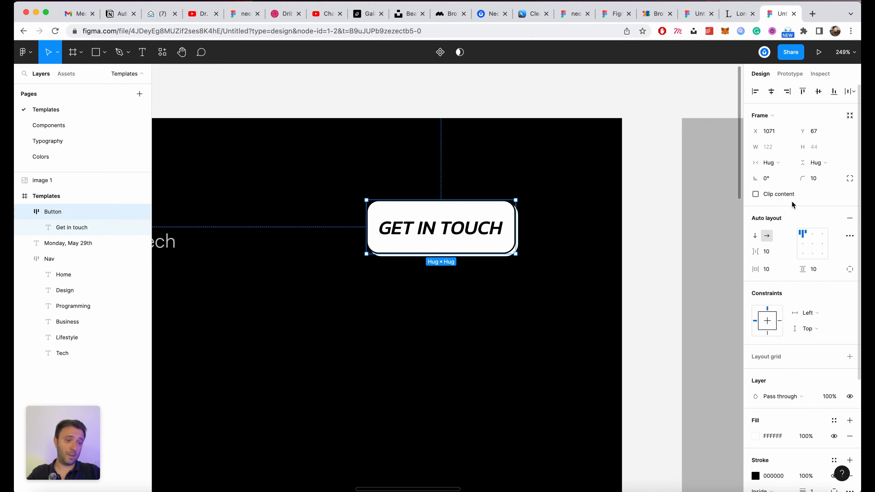
click(811, 274)
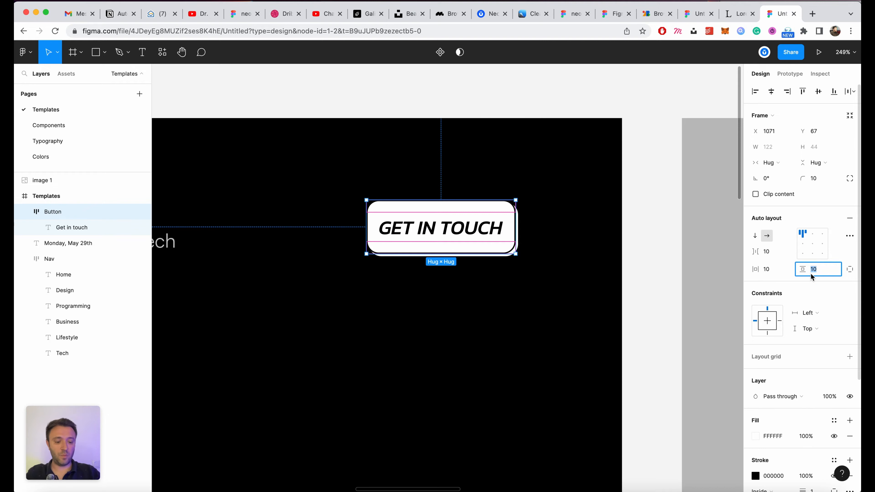
key(Down)
key(Down)
key(Down)
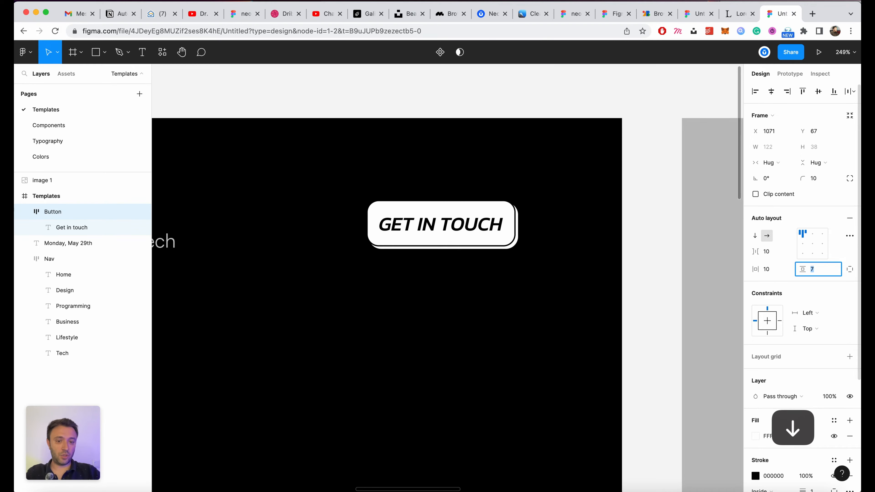
key(Up)
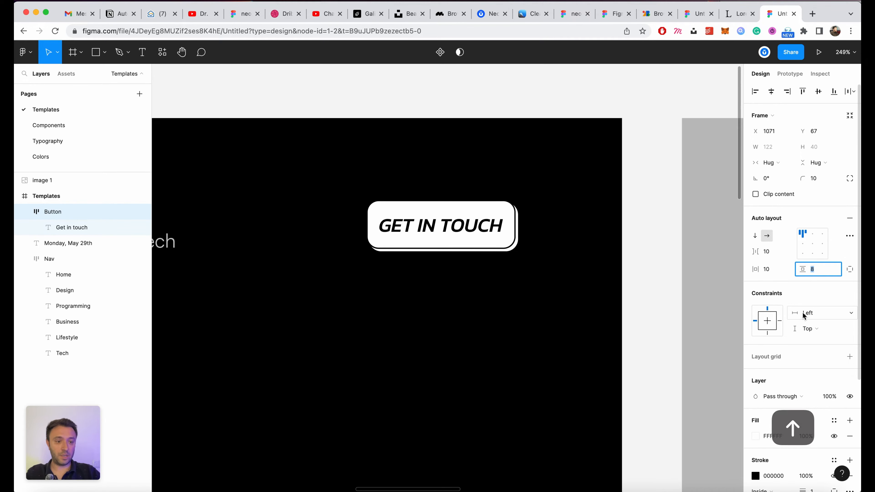
key(shift+Tab)
text(12)
key(Return)
scroll(549, 300, down, 5)
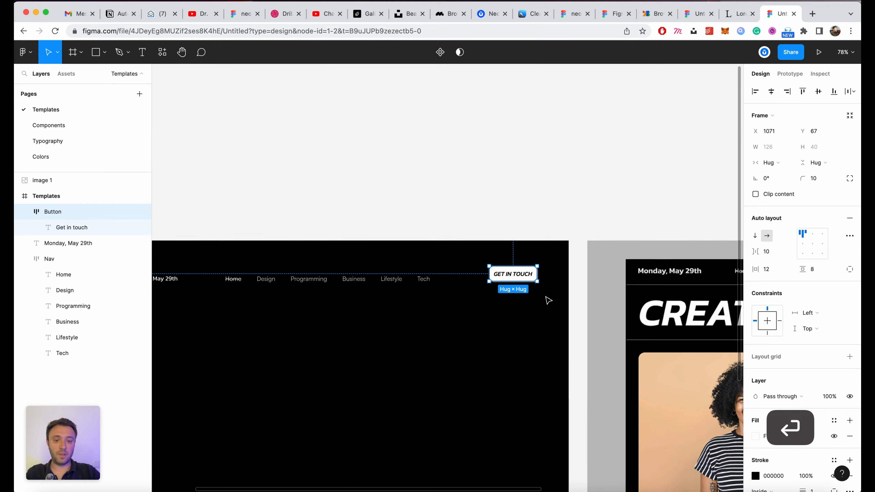
click(505, 303)
Step: Wrap the date text, the Nav links and the Button together in one horizontal auto layout frame
scroll(387, 322, down, 5)
scroll(386, 322, up, 4)
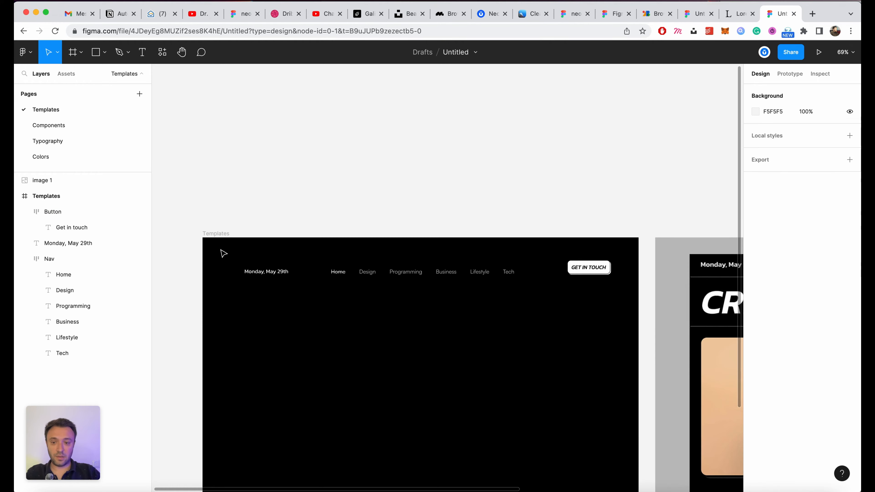
drag(224, 255, 648, 309)
scroll(492, 338, up, 2)
scroll(492, 339, right, 1)
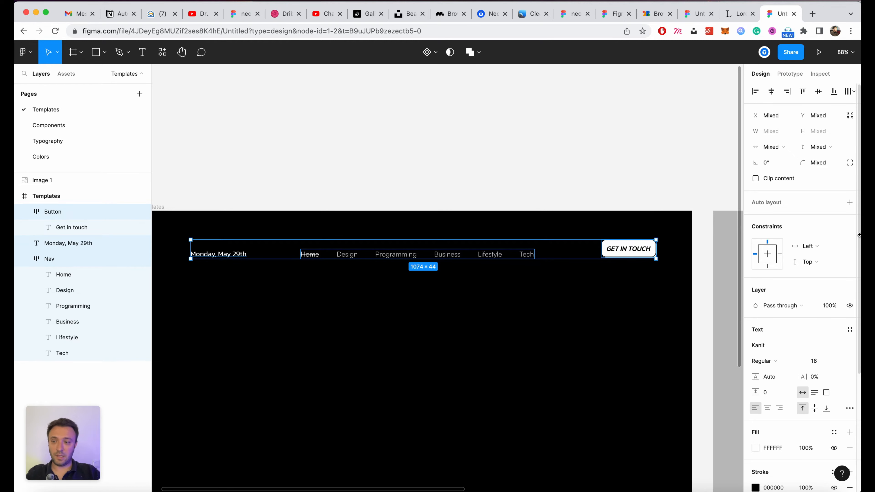
key(shift+a)
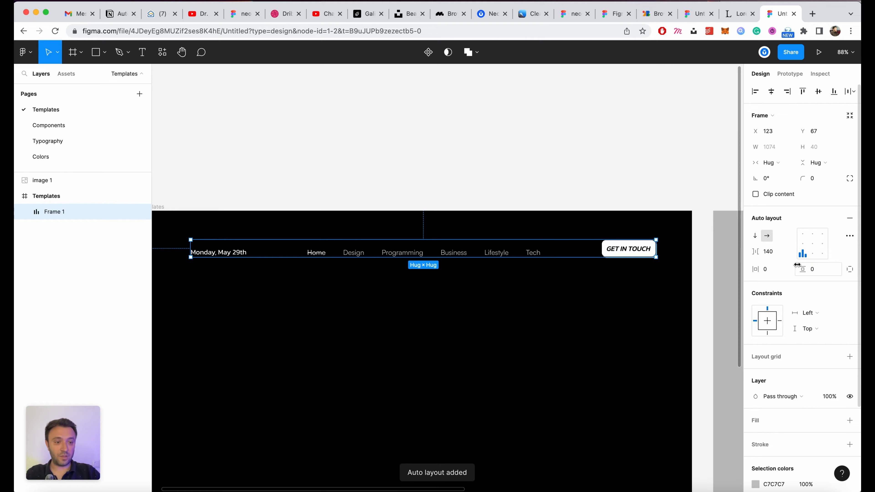
Step: Align the new auto layout frame's items to the left and vertical centre, and move the frame up to about X 122, Y 19
click(803, 245)
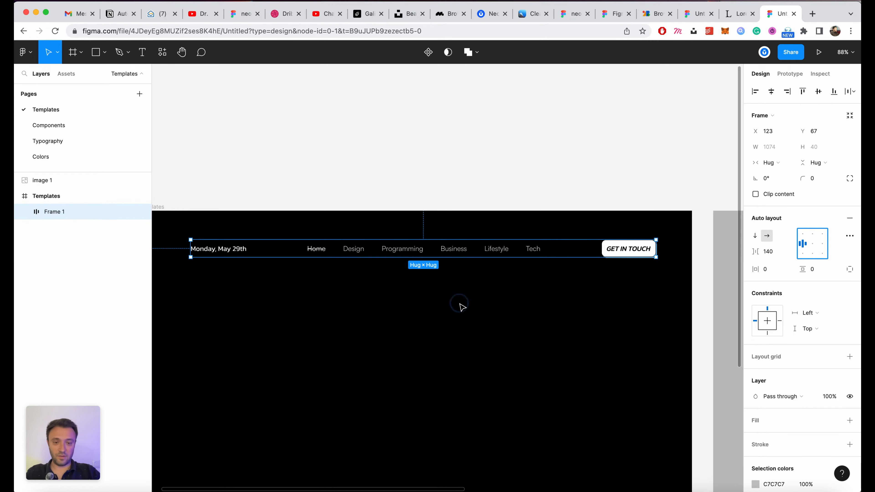
click(462, 307)
drag(612, 255, 615, 235)
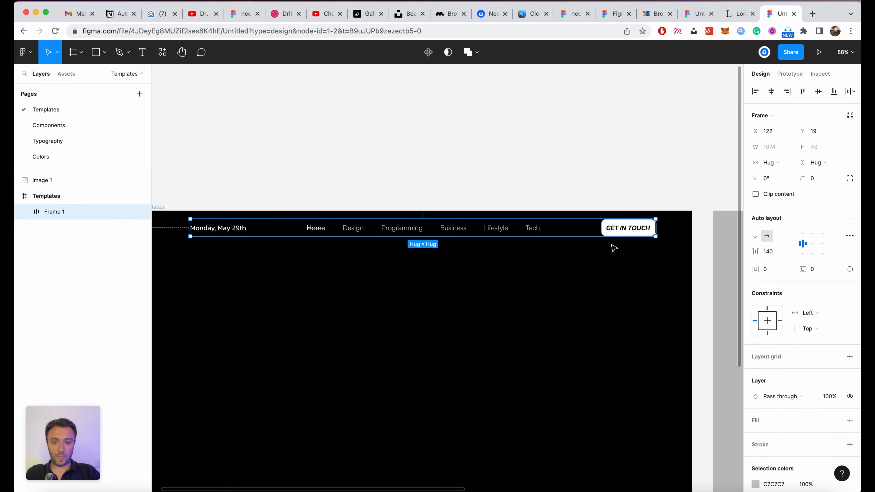
Step: Examine the reference image's header row and the CREATIVE title section, comparing their layout and side spacing with the Templates frame
scroll(565, 245, right, 10)
scroll(517, 275, down, 3)
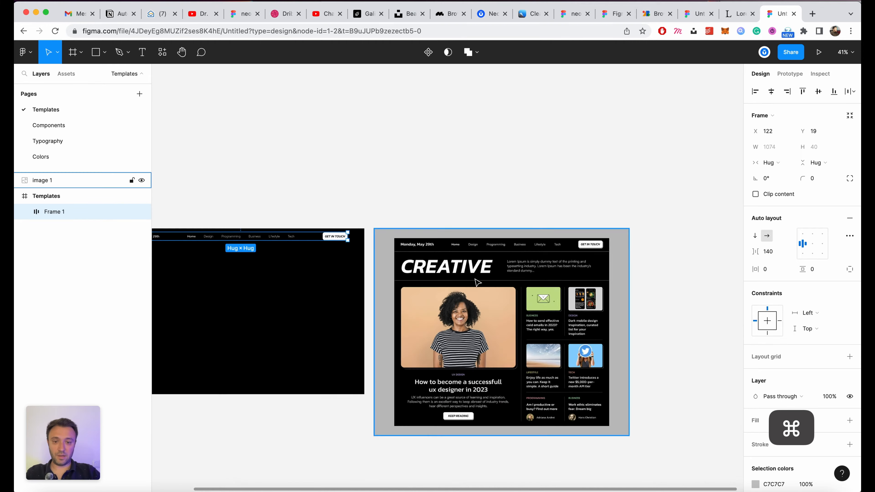
scroll(511, 284, up, 3)
scroll(511, 284, up, 5)
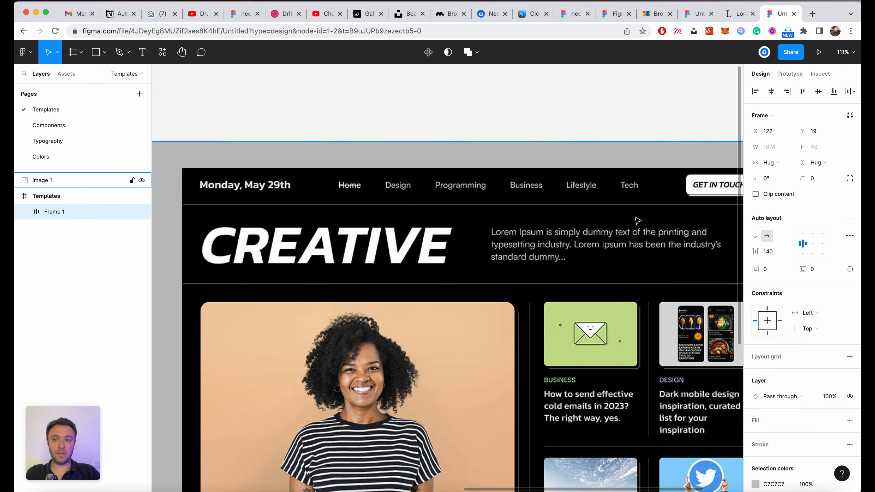
scroll(661, 216, up, 5)
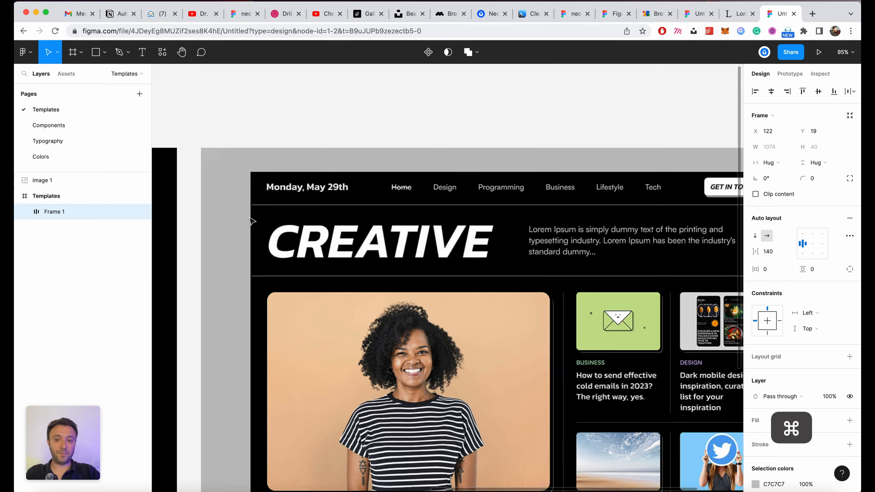
scroll(373, 242, down, 10)
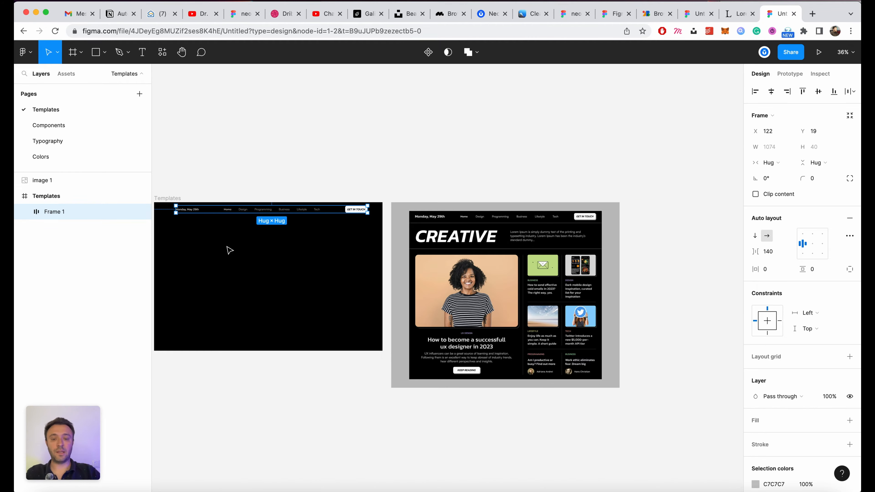
scroll(229, 251, up, 2)
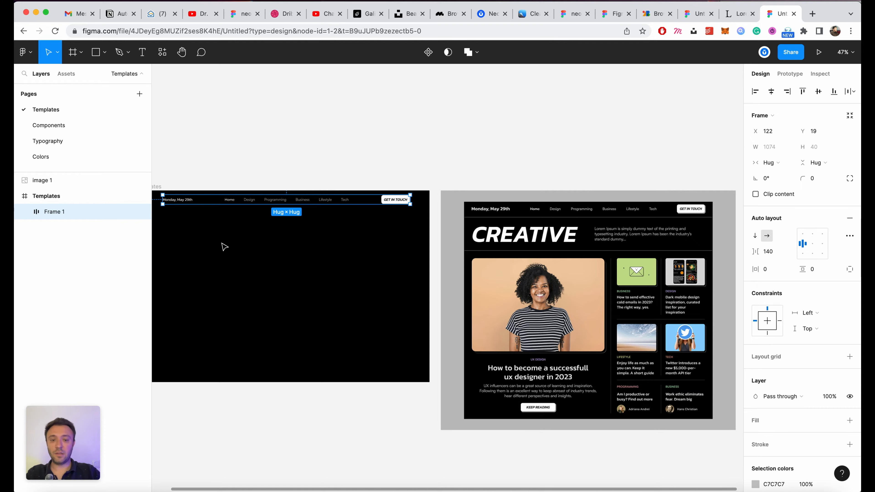
scroll(720, 236, up, 5)
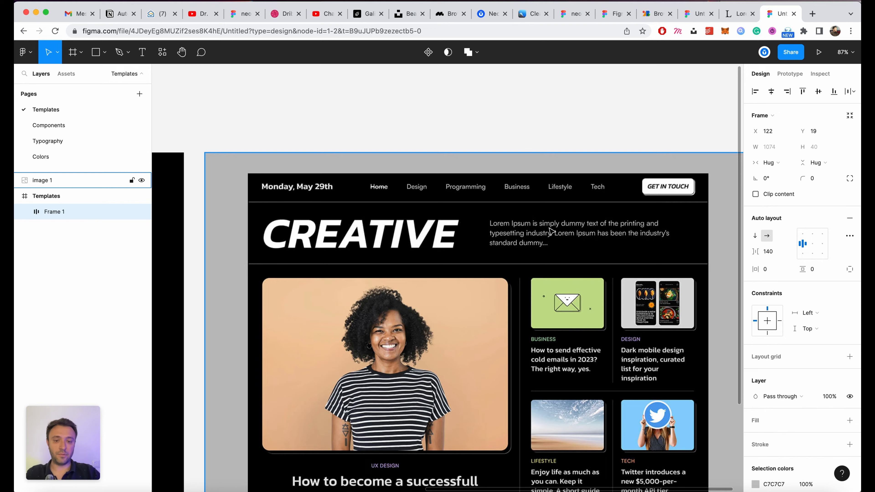
scroll(552, 231, down, 5)
scroll(362, 240, left, 3)
Step: Rename the auto layout frame holding the date, links and button to Header
click(455, 246)
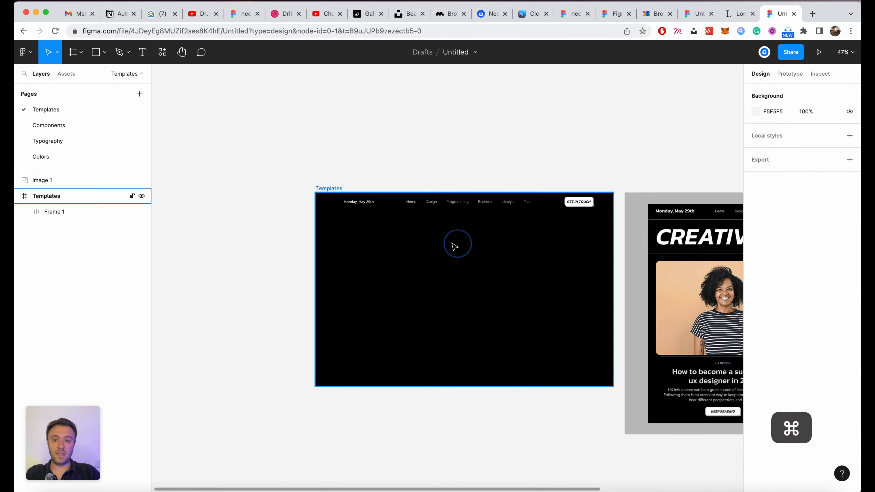
scroll(455, 246, up, 4)
click(499, 179)
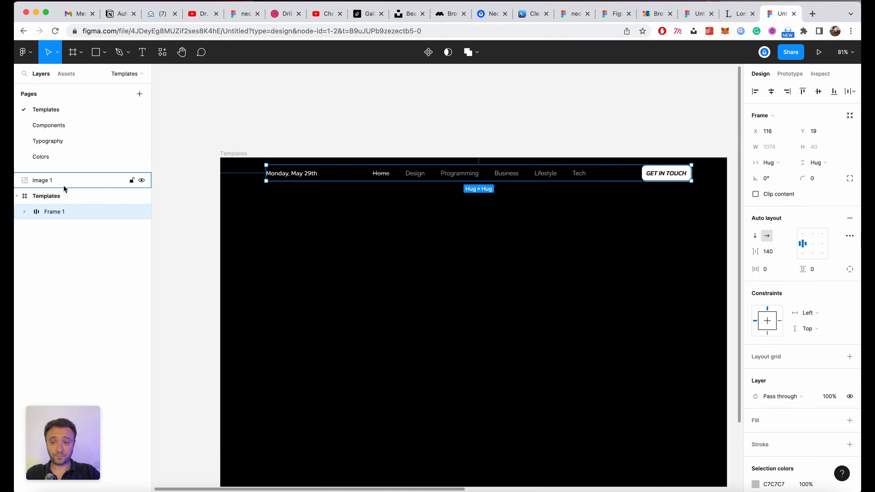
double_click(62, 213)
text(H)
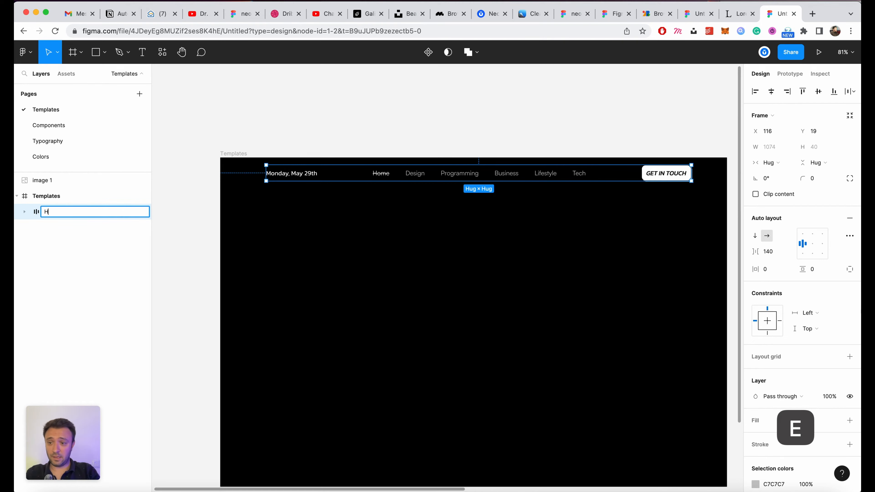
text(eader)
key(Return)
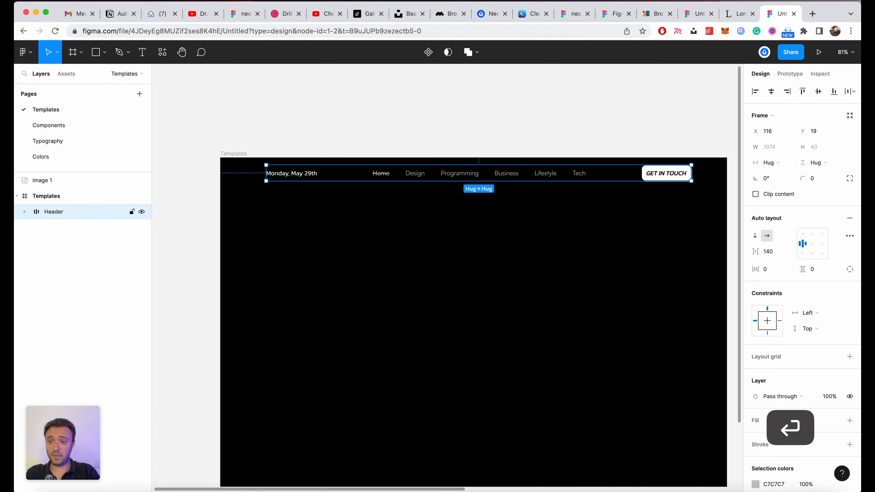
Step: Switch the Header frame to a fixed width and set it to 1280
click(772, 162)
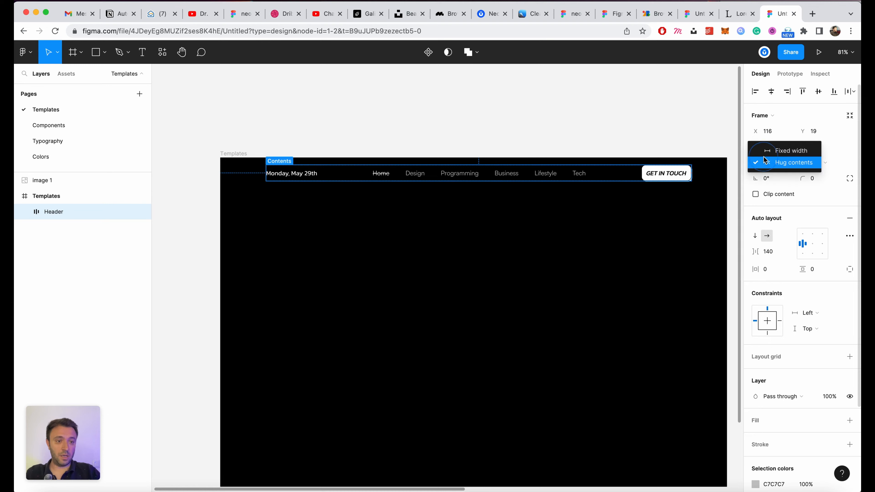
click(777, 151)
click(777, 147)
text(1280)
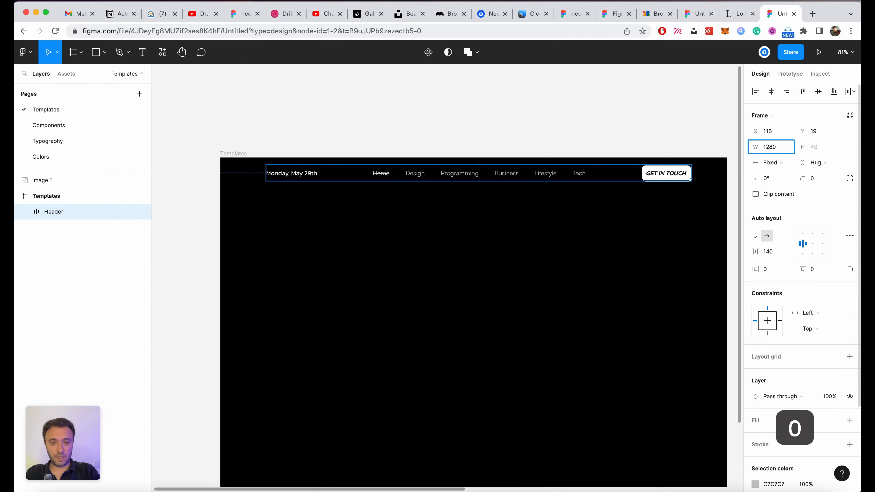
key(Return)
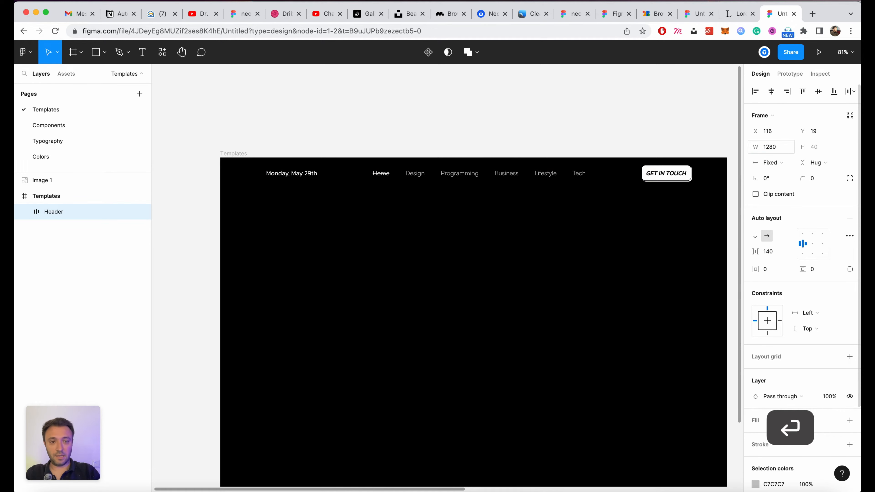
Step: Align the Header frame to the left edge of the Templates frame
scroll(640, 229, right, 1)
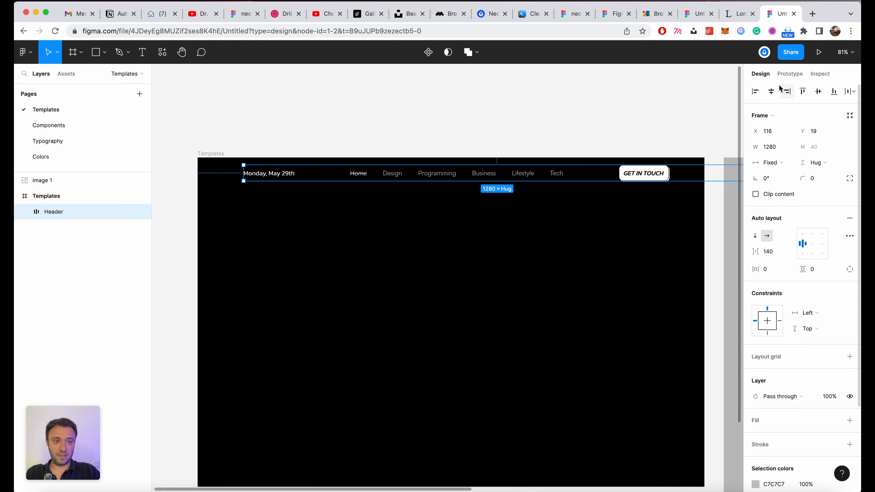
click(755, 92)
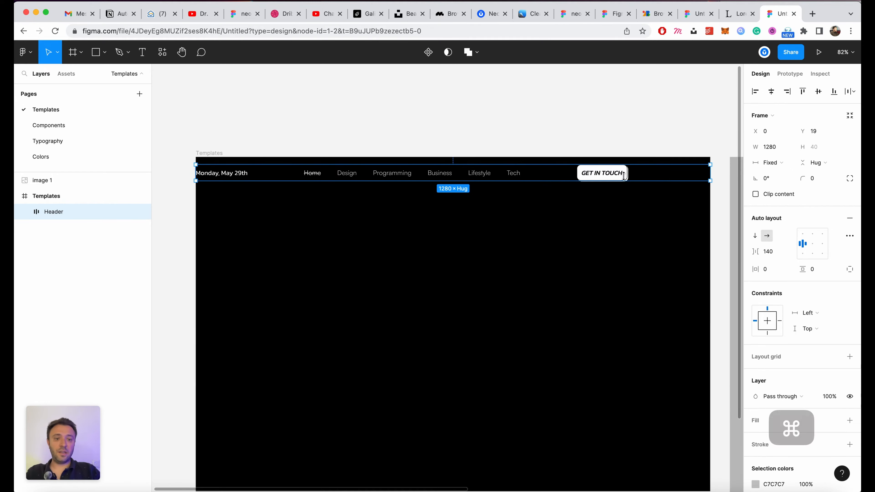
scroll(696, 160, up, 3)
scroll(672, 188, down, 3)
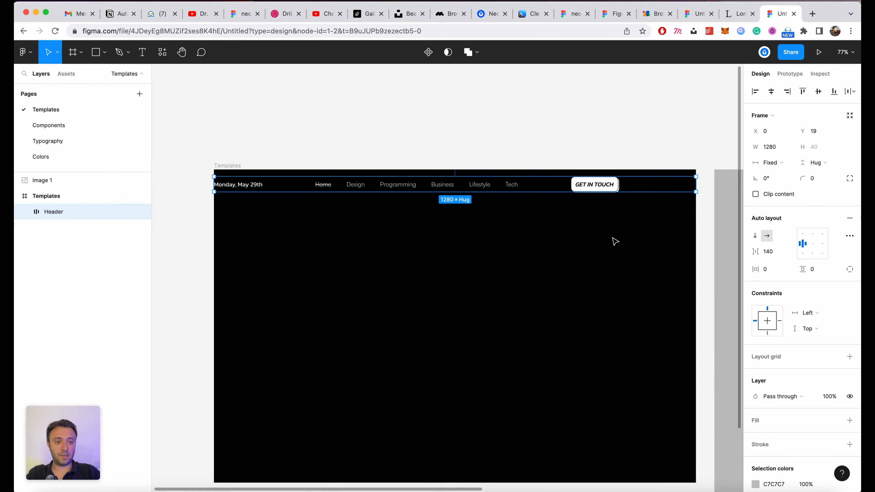
Step: Change the Header frame's auto layout spacing mode from packed to Space between
scroll(714, 259, up, 2)
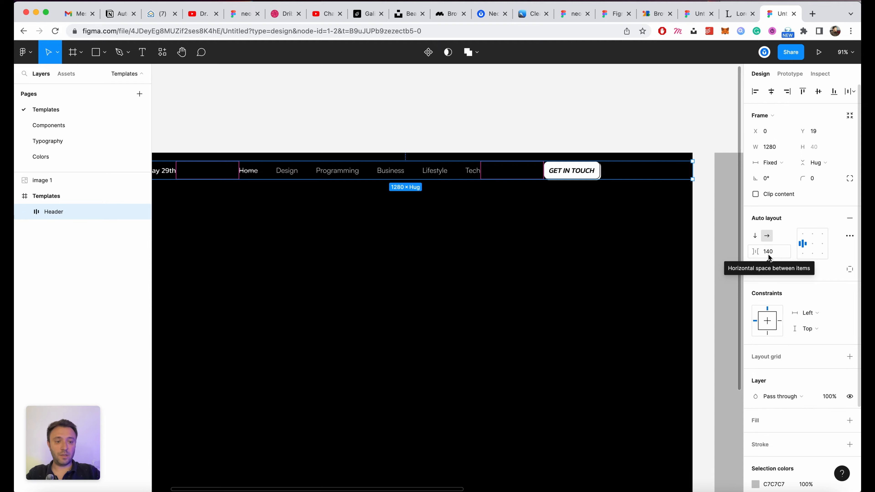
scroll(518, 221, down, 3)
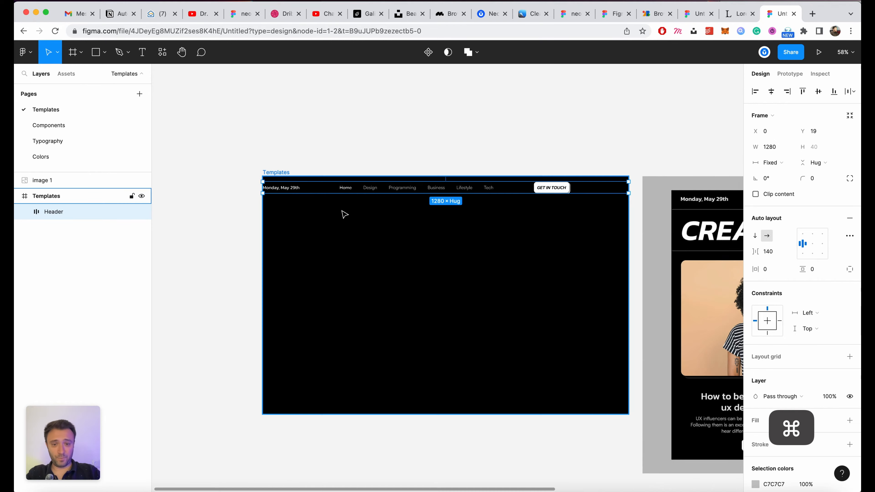
scroll(559, 189, up, 3)
scroll(600, 199, right, 3)
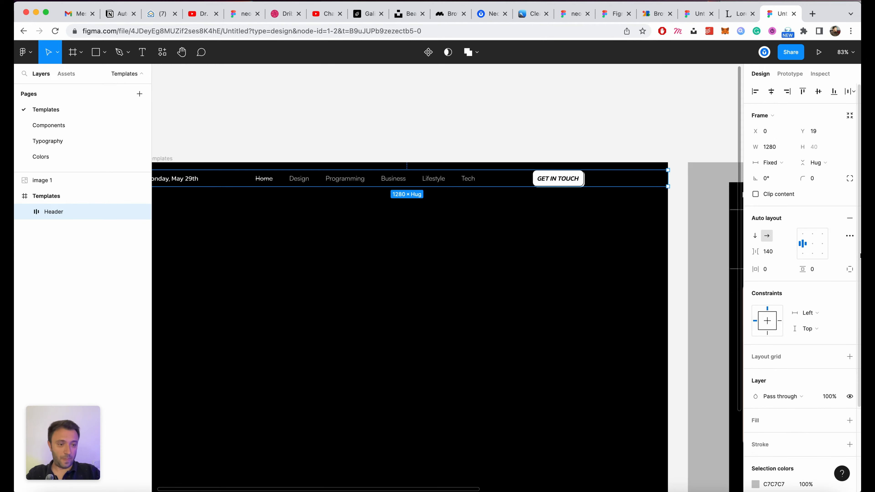
click(851, 237)
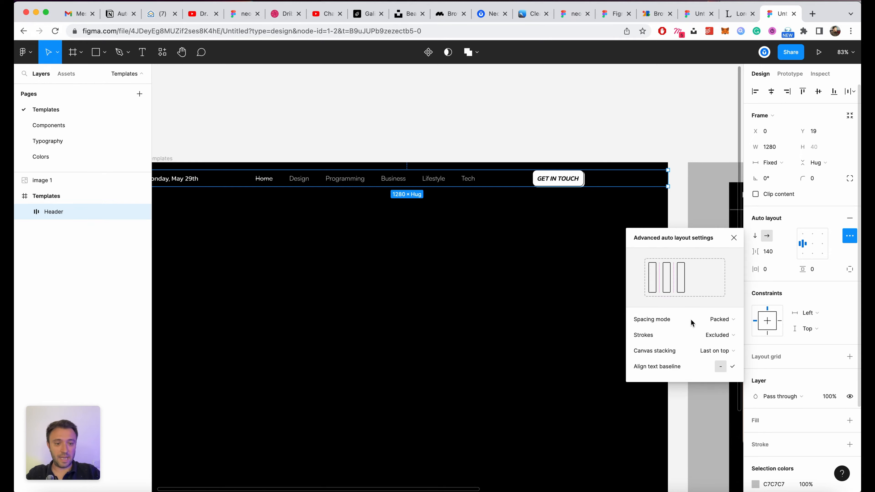
click(725, 324)
click(718, 333)
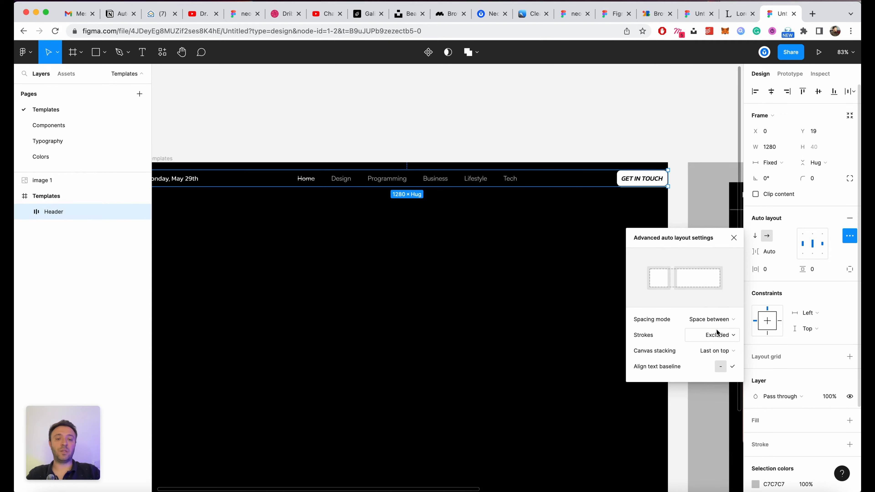
click(522, 290)
scroll(521, 288, down, 5)
scroll(440, 282, up, 3)
click(514, 220)
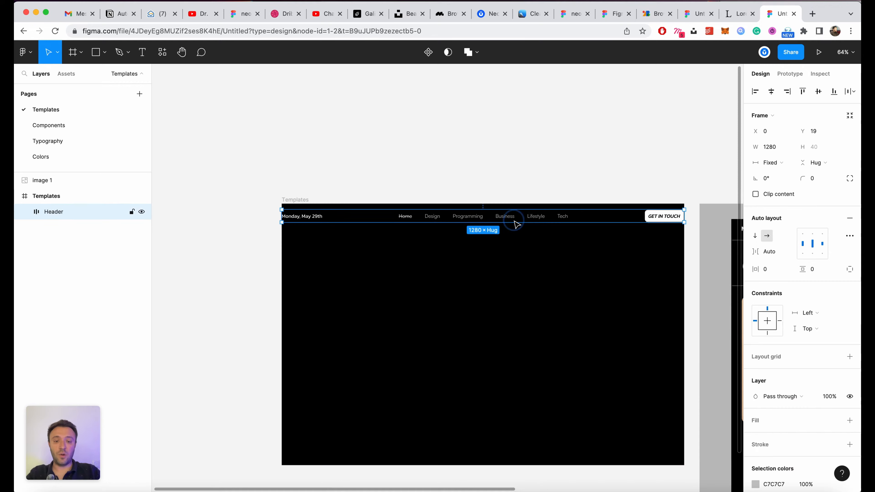
scroll(515, 224, up, 2)
scroll(666, 326, up, 2)
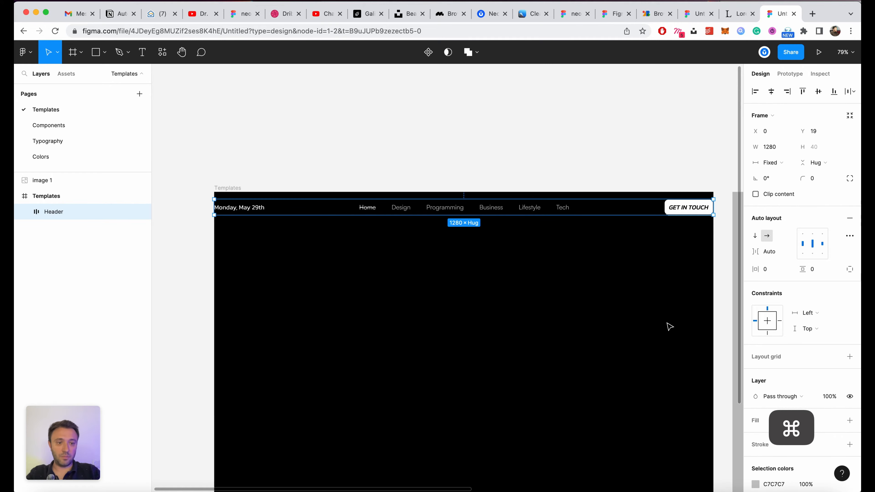
Step: Try narrowing the Header frame to about 1141 wide to test its item spacing, and undo the resize
drag(714, 201, 660, 203)
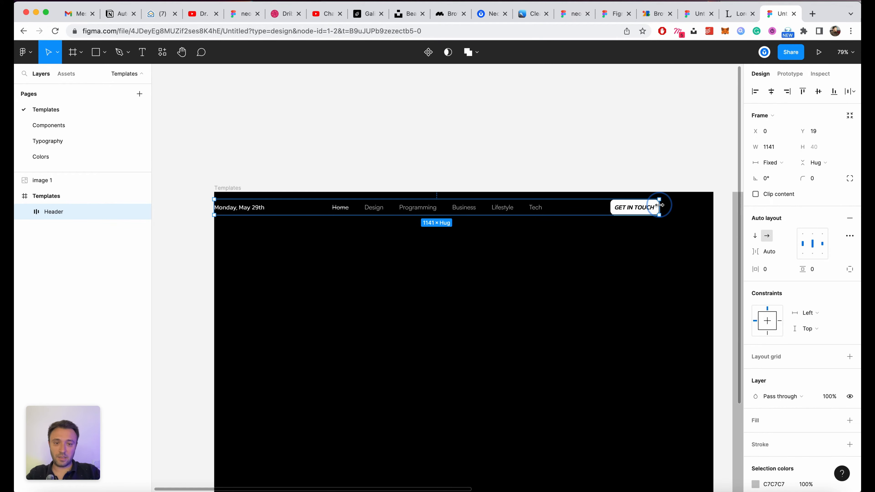
scroll(455, 250, up, 2)
key(super+z)
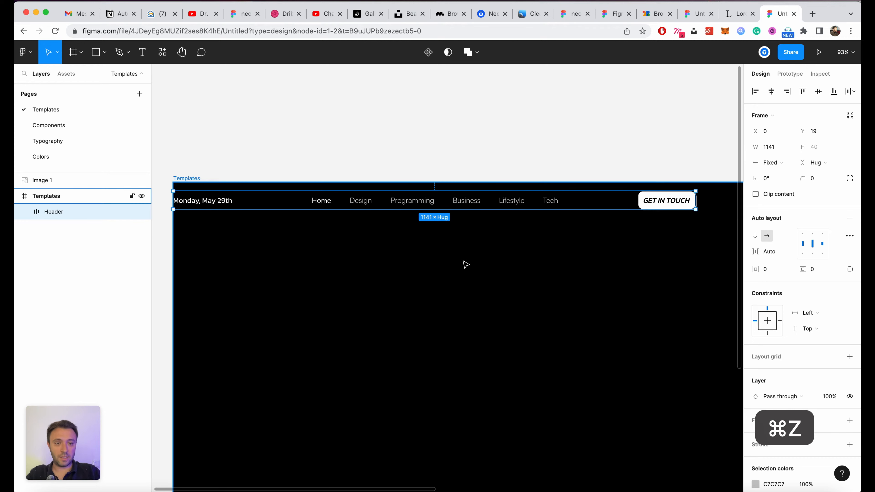
scroll(464, 264, down, 2)
scroll(466, 265, up, 2)
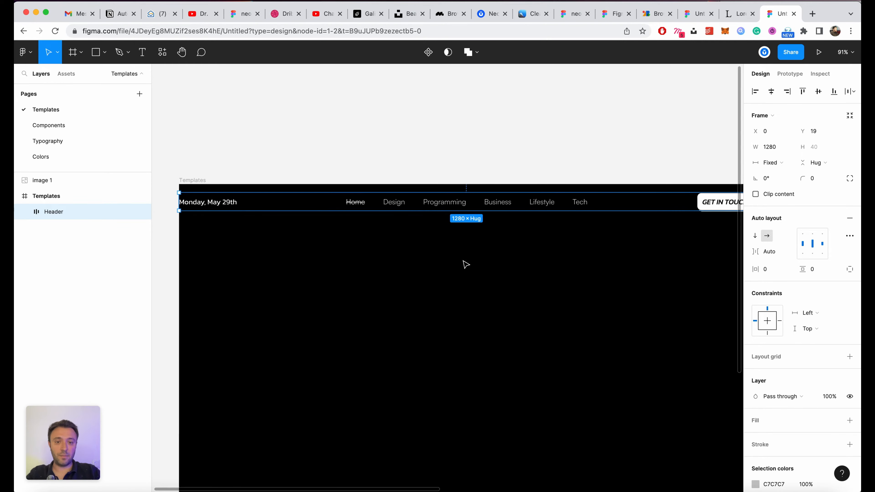
scroll(514, 283, up, 2)
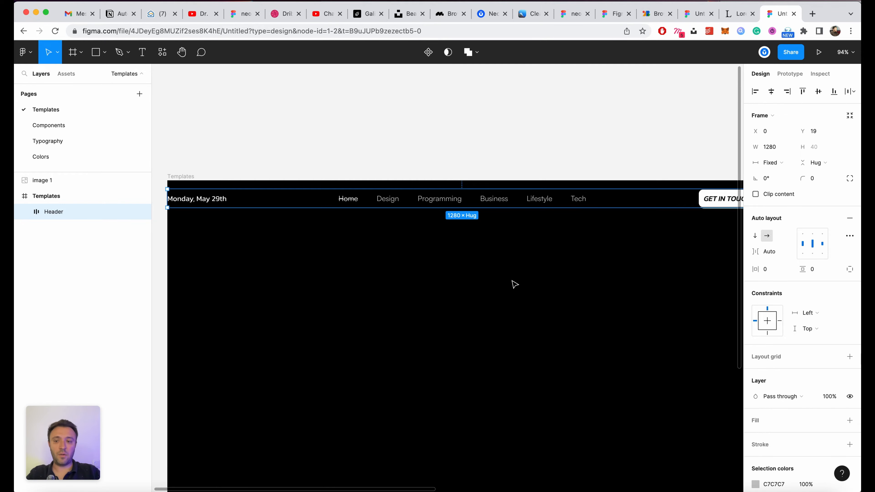
Step: Set the Header frame's horizontal padding to 40 and its vertical padding to 12
scroll(515, 283, down, 2)
click(772, 267)
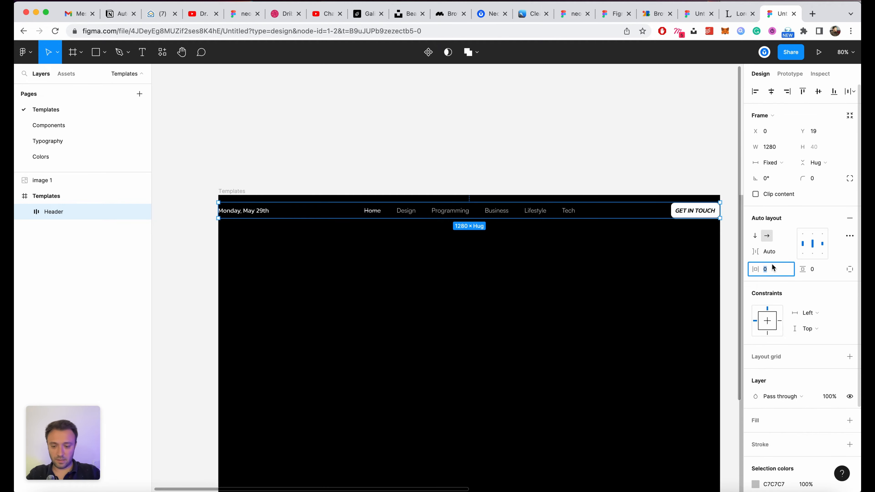
text(40)
key(Return)
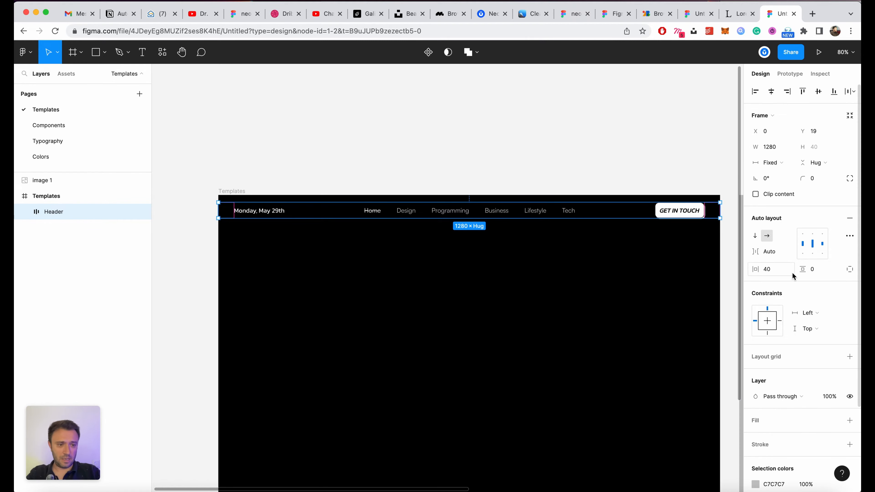
text(12)
key(Return)
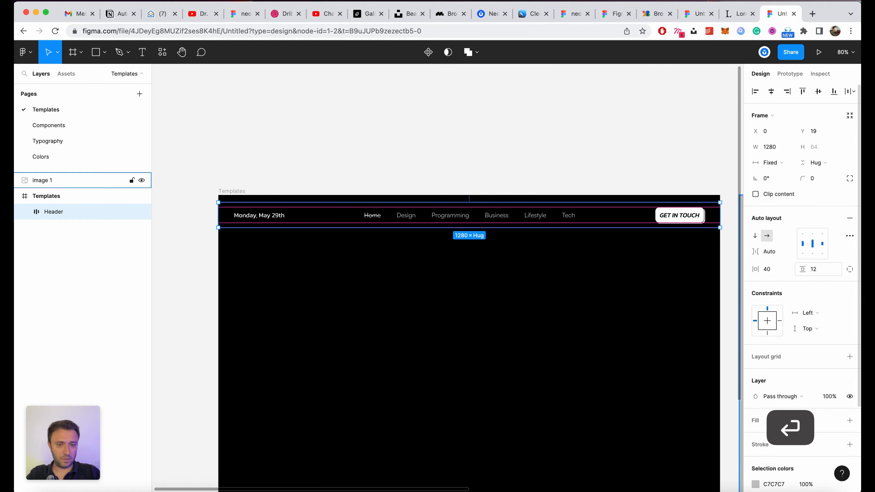
Step: Align the Header frame to the top edge of the Templates frame
click(527, 281)
click(535, 215)
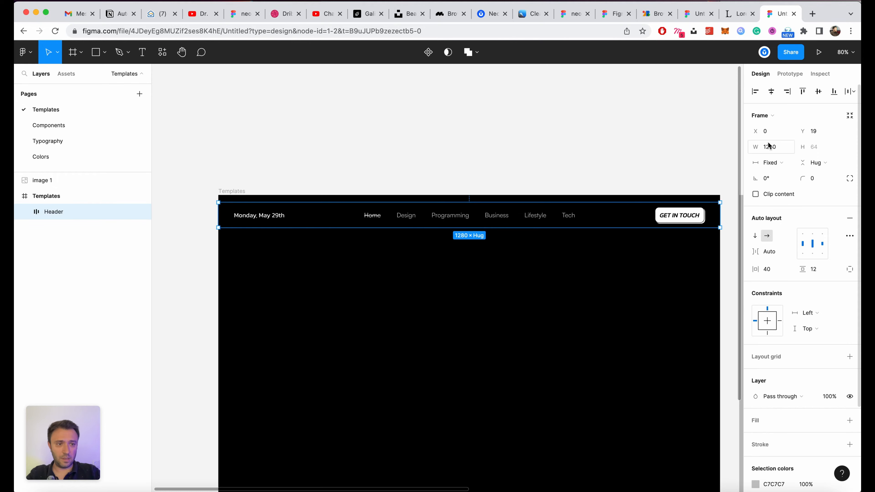
click(805, 93)
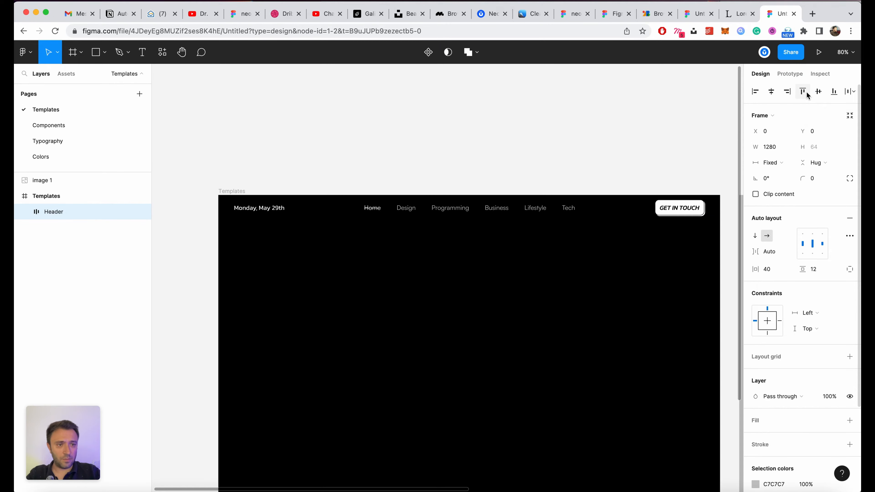
Step: Add a drop shadow to the Header frame with 100% opacity and a blur of 0
scroll(845, 351, down, 3)
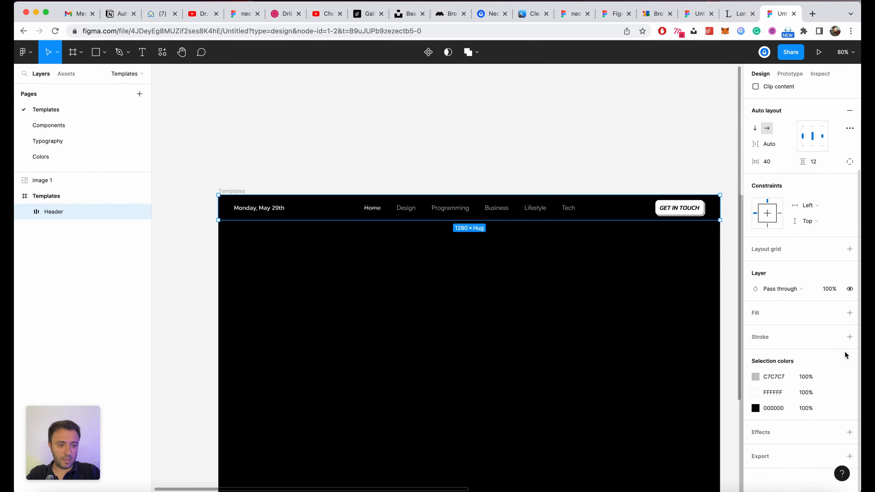
click(851, 432)
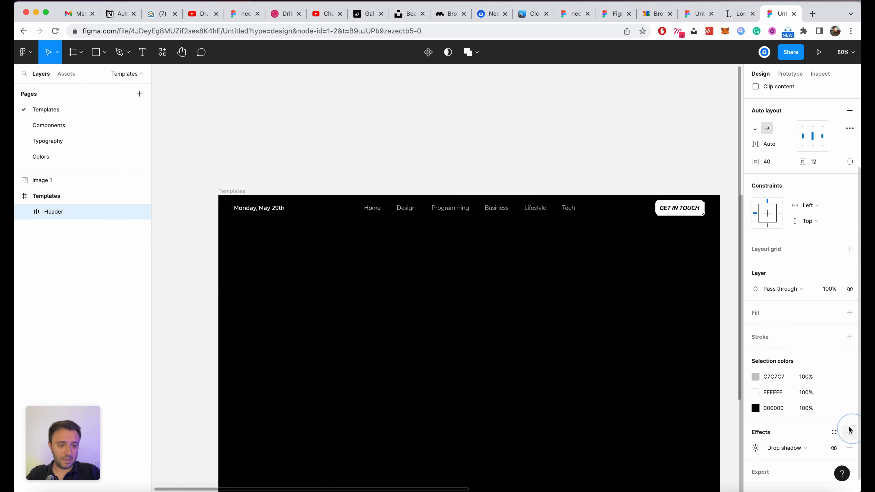
click(755, 433)
click(688, 449)
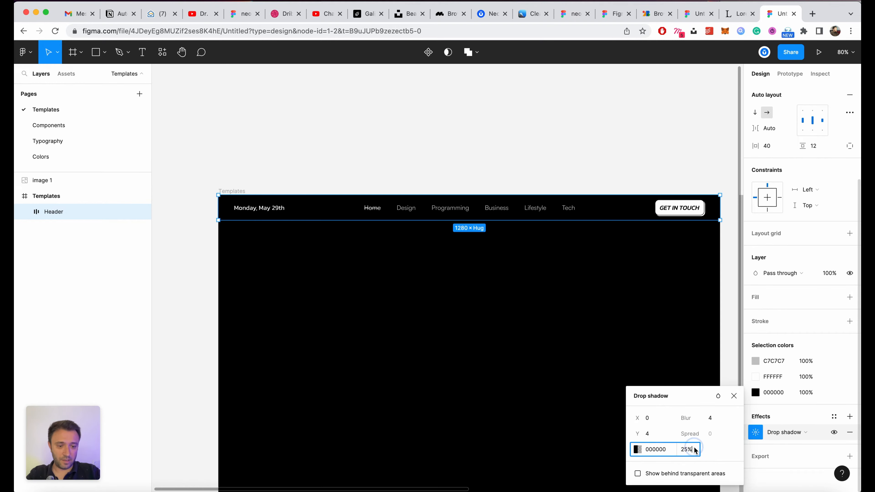
text(100)
key(Return)
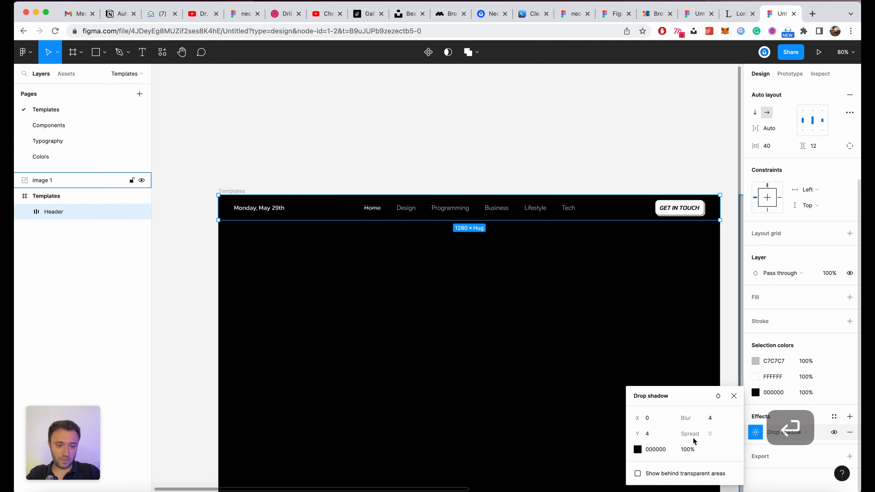
click(711, 418)
text(0)
key(Return)
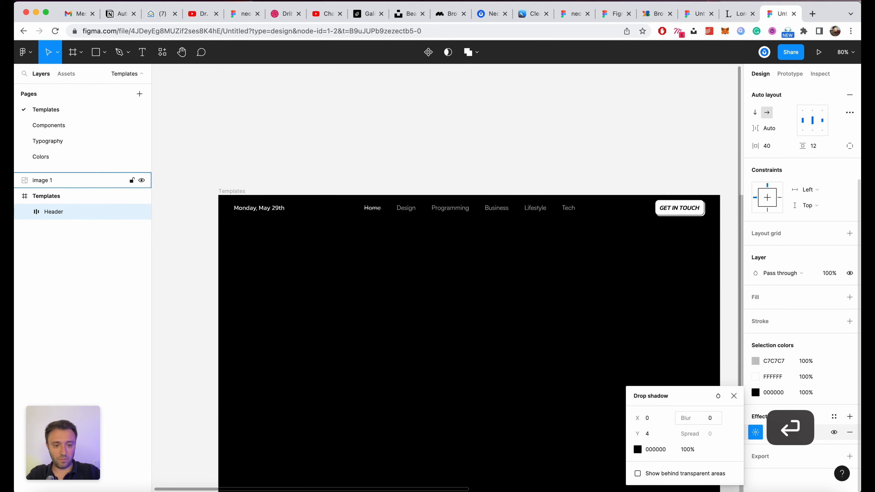
Step: Set the Header shadow's Y offset to 2 and its color to C7C7C7
click(663, 434)
text(2)
key(Return)
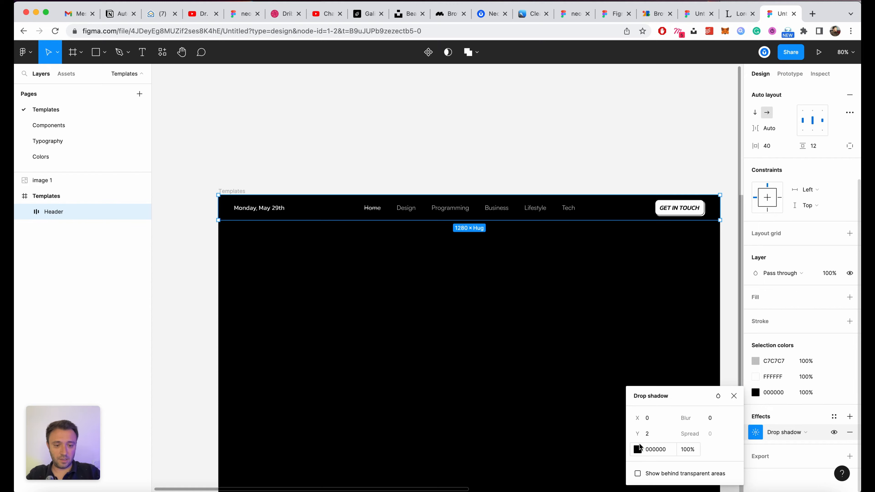
click(637, 448)
text(c7c7c)
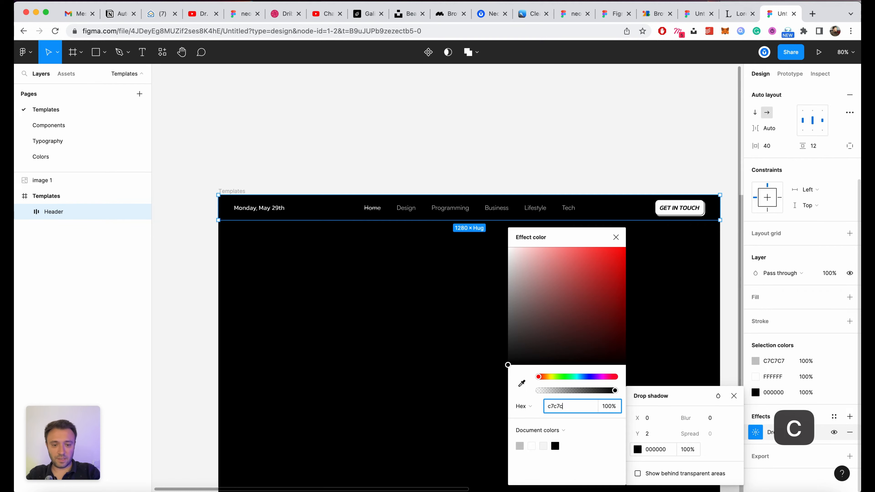
text(7)
key(Return)
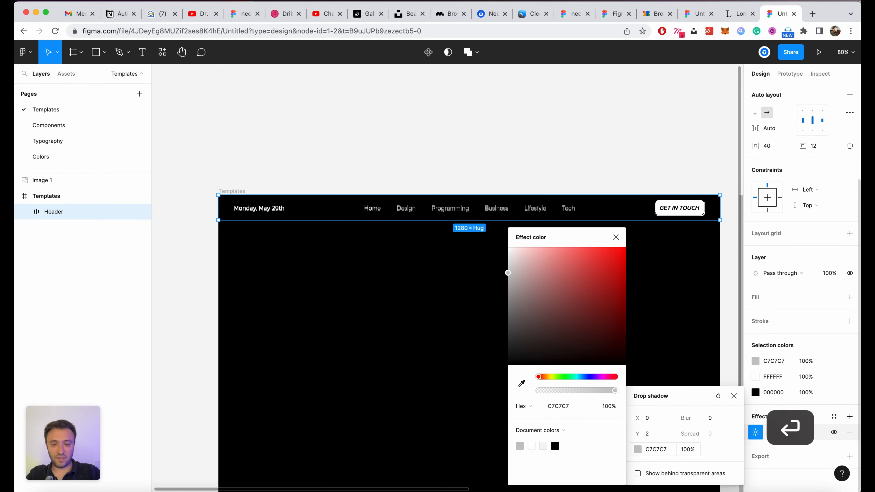
click(616, 237)
Step: Add a solid black 000000 fill to the Header frame so the shadow applies to the frame instead of its text
scroll(479, 221, up, 5)
super+scroll(560, 237, down, 5)
click(471, 303)
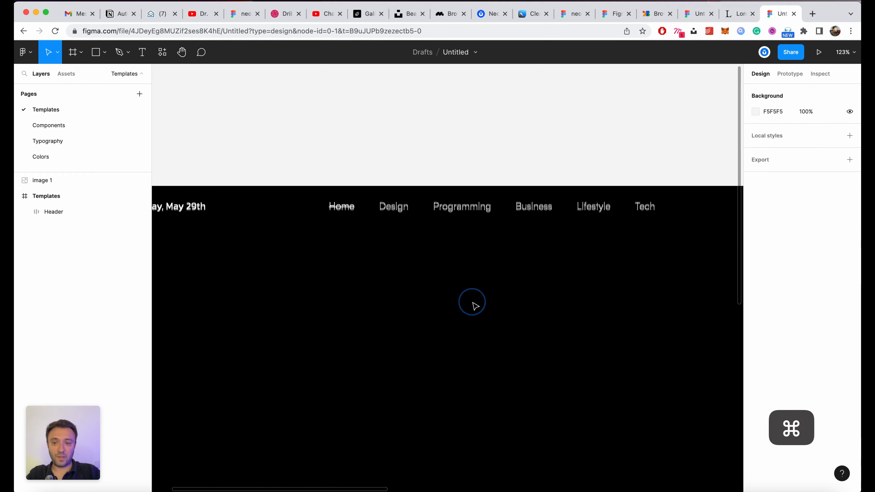
scroll(471, 303, left, 4)
scroll(551, 267, right, 3)
scroll(586, 276, down, 3)
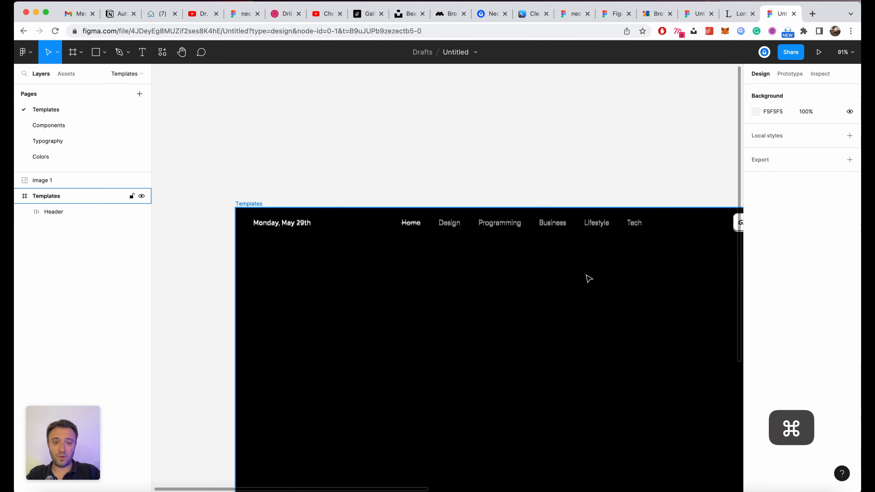
click(670, 231)
scroll(844, 377, down, 1)
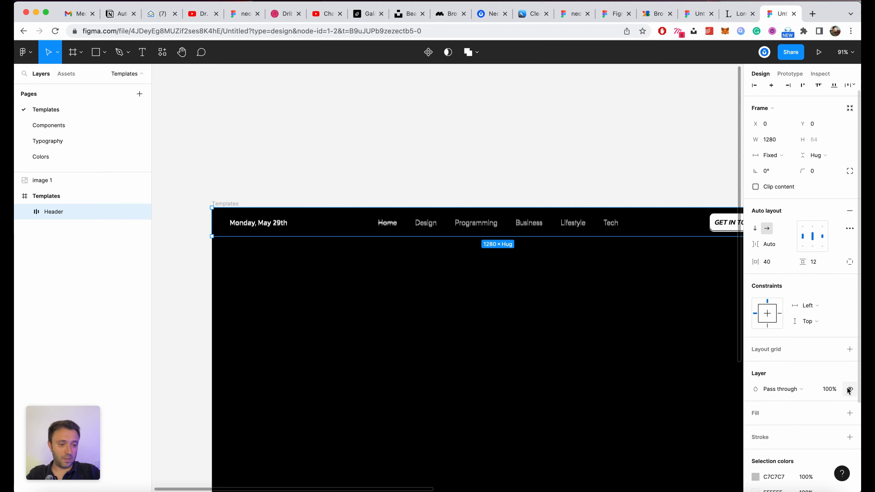
click(848, 413)
click(754, 430)
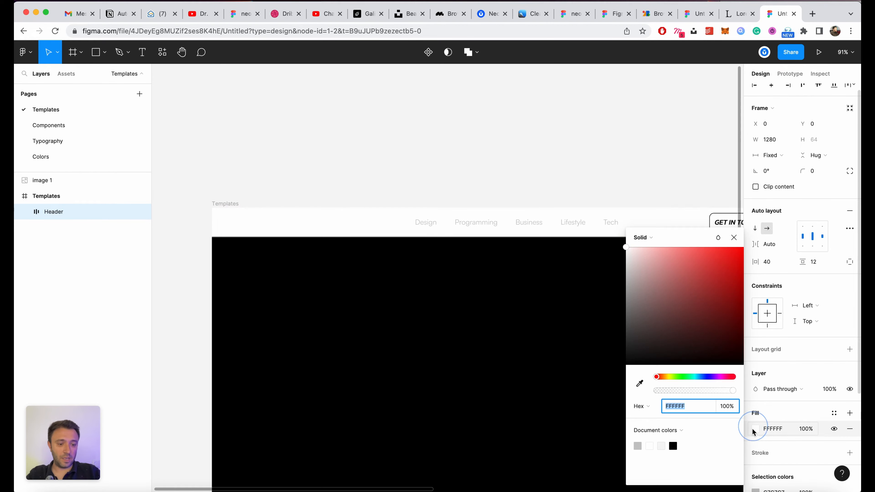
drag(657, 342, 565, 411)
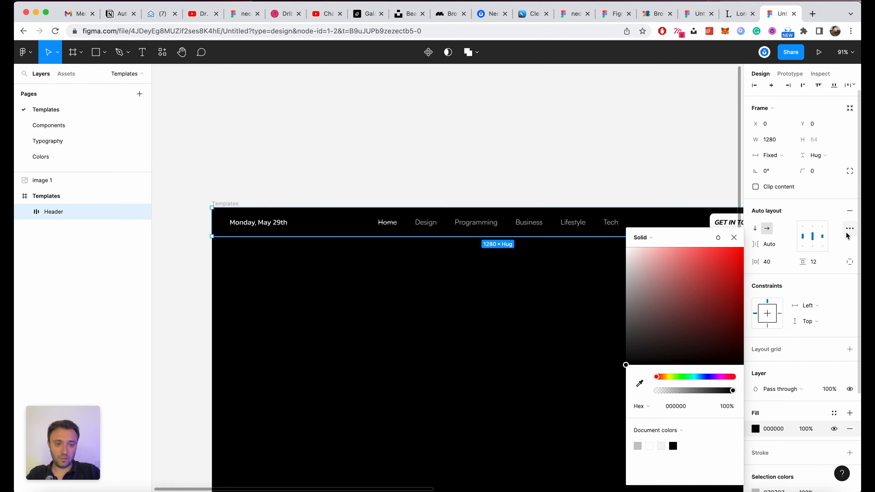
click(735, 238)
click(515, 301)
scroll(479, 304, down, 5)
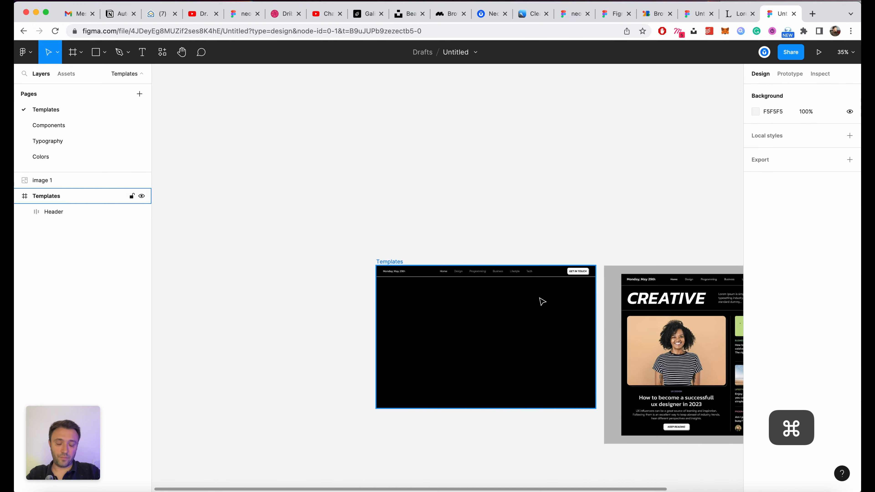
Step: Reduce the Header frame's drop shadow Y offset to 1
scroll(541, 301, up, 4)
click(598, 249)
scroll(834, 406, down, 5)
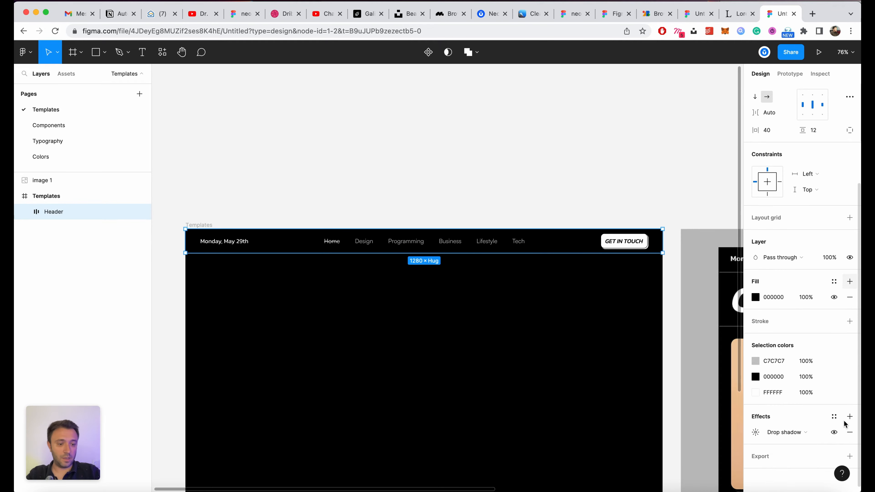
click(754, 432)
click(654, 434)
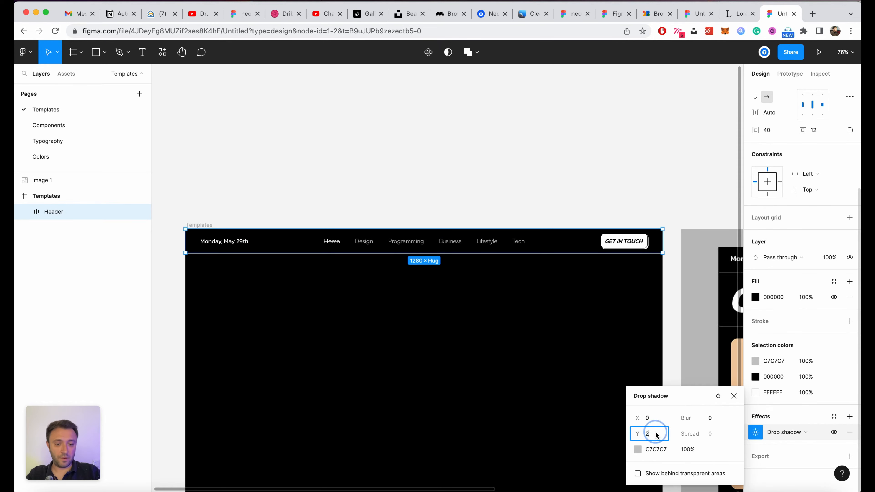
text(1)
key(Return)
click(496, 295)
Step: Sample the reference image's divider line as the Header drop shadow color, 505050
scroll(455, 302, right, 5)
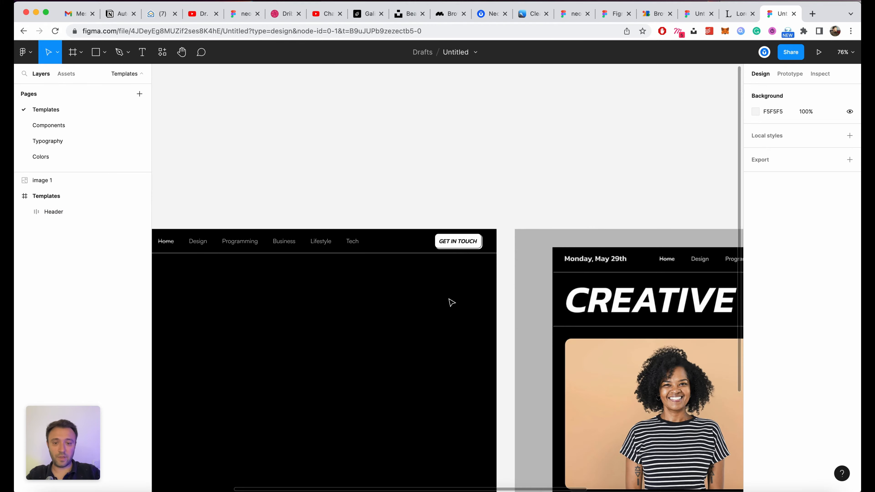
scroll(570, 306, up, 2)
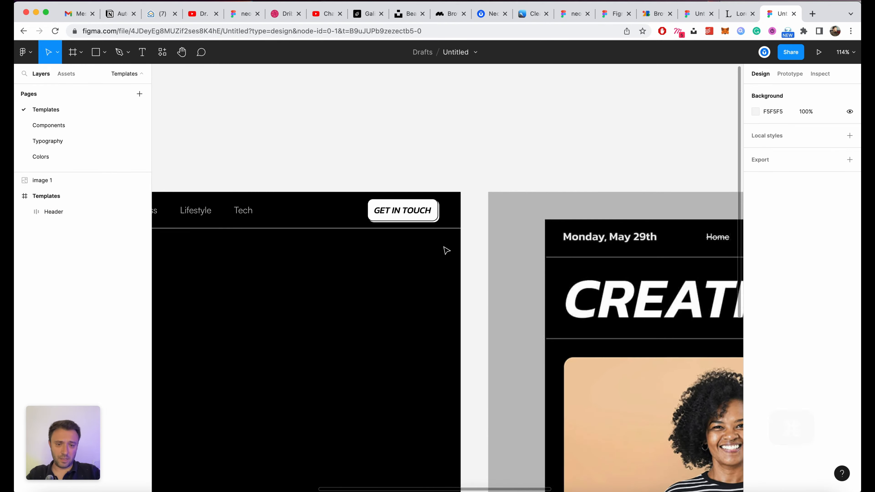
click(455, 221)
scroll(600, 274, up, 3)
scroll(601, 274, up, 1)
scroll(760, 439, down, 4)
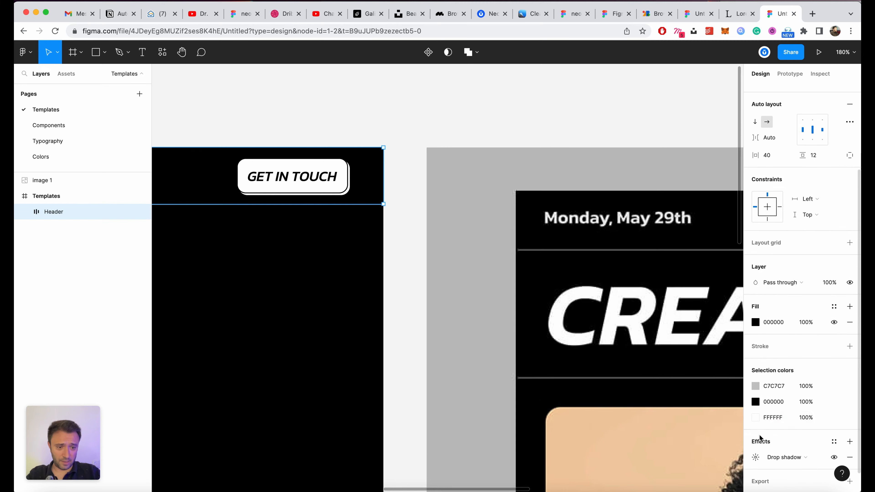
click(756, 458)
click(637, 449)
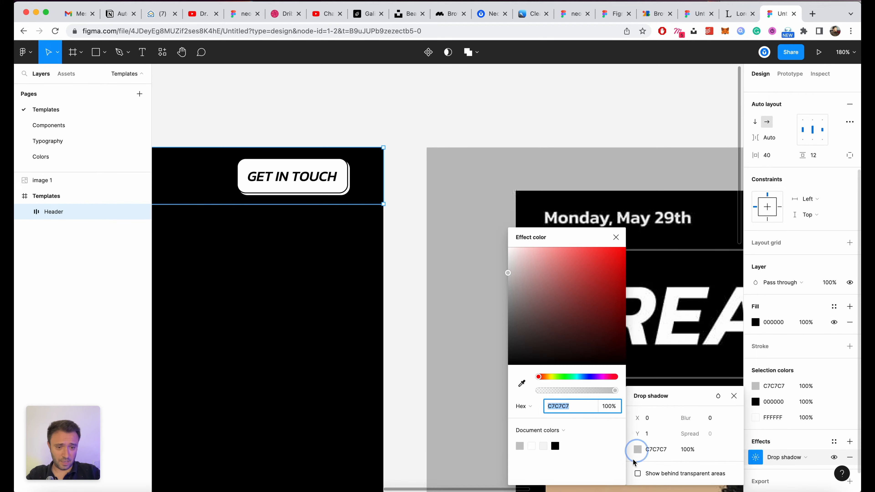
click(520, 379)
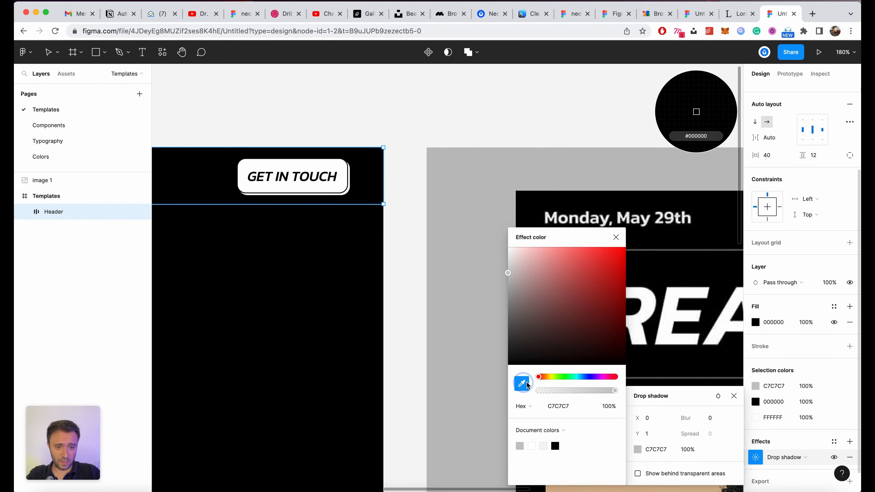
click(671, 250)
scroll(443, 160, down, 10)
click(271, 218)
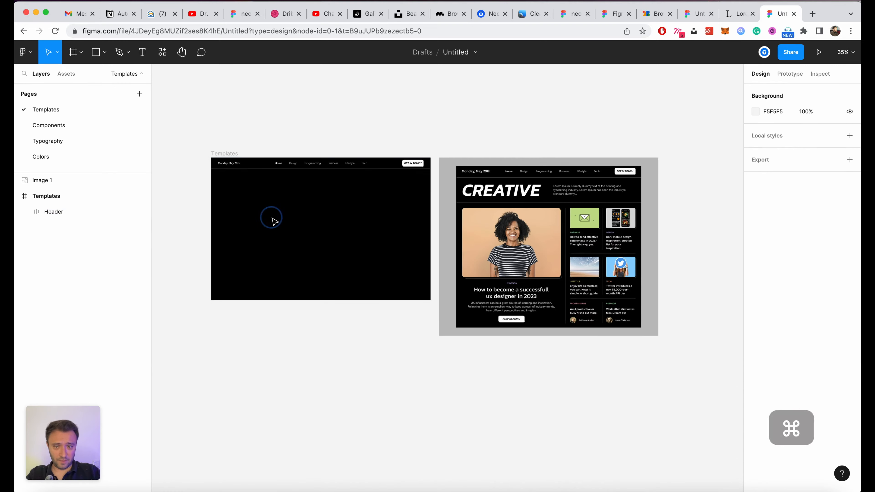
Step: Set the Header frame's vertical padding to 16
scroll(260, 137, up, 5)
click(605, 195)
click(822, 264)
key(Up)
key(Up)
key(Up)
key(Up)
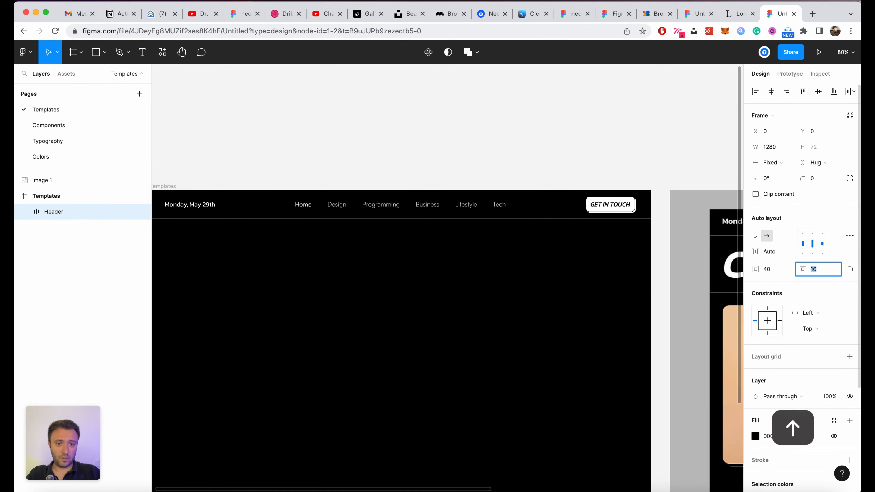
click(404, 295)
scroll(518, 297, down, 5)
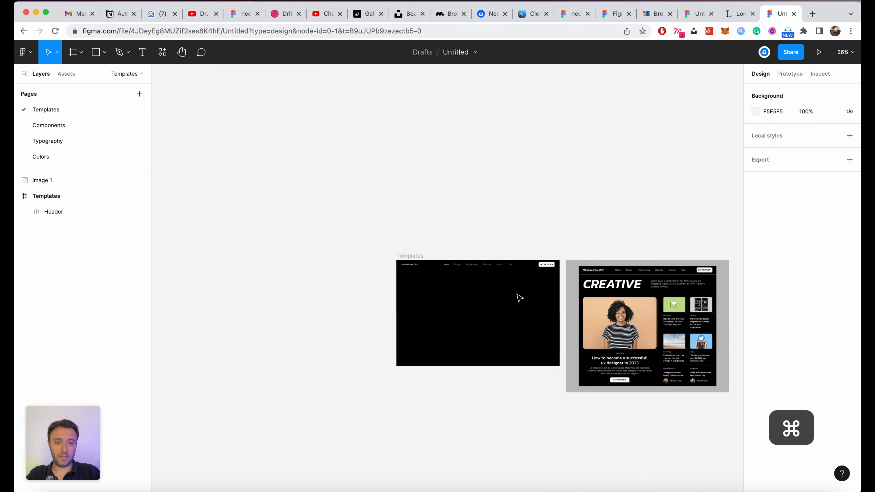
Step: Lighten the Header frame's drop shadow color to 6D6D6D
scroll(565, 299, up, 5)
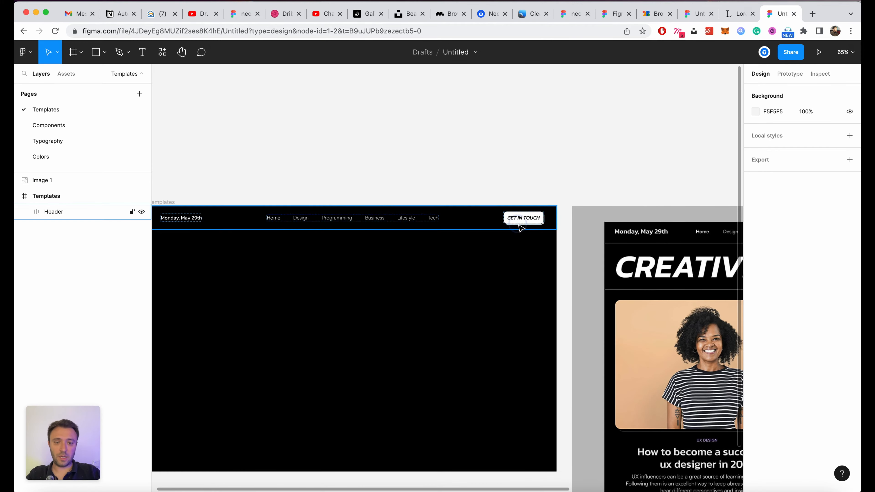
click(53, 212)
scroll(775, 445, down, 4)
click(755, 432)
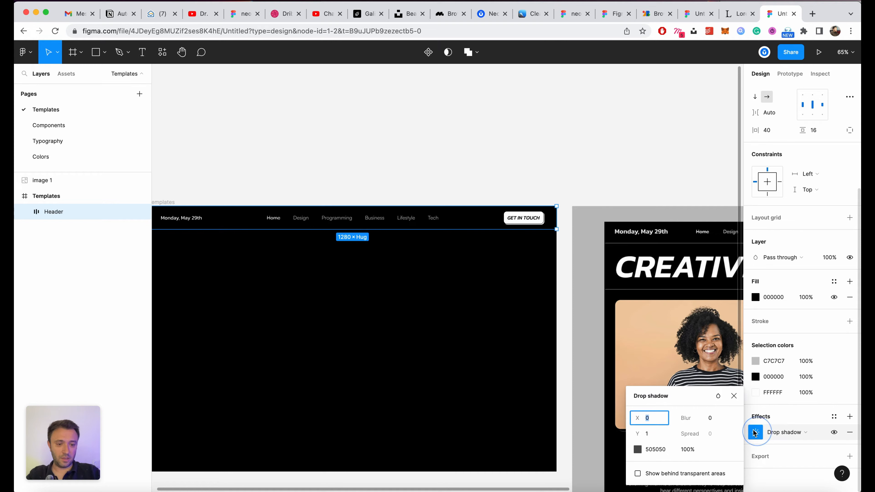
click(638, 449)
drag(529, 326, 509, 318)
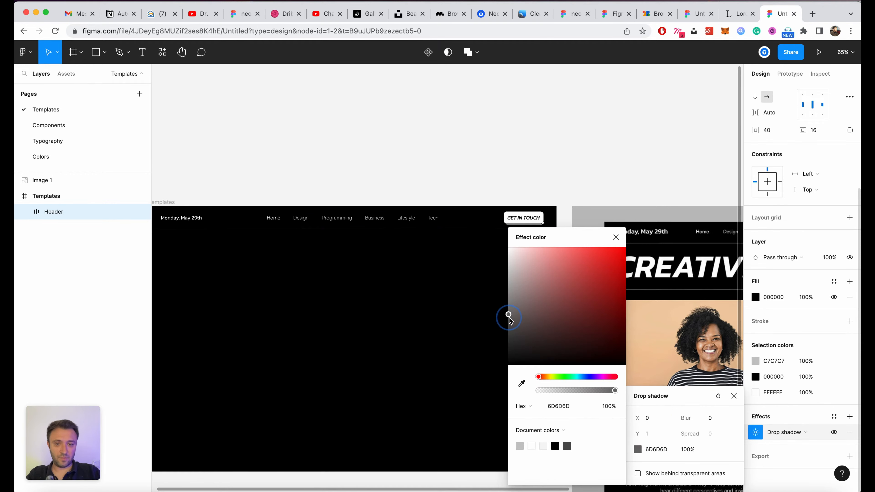
click(465, 312)
scroll(464, 312, down, 5)
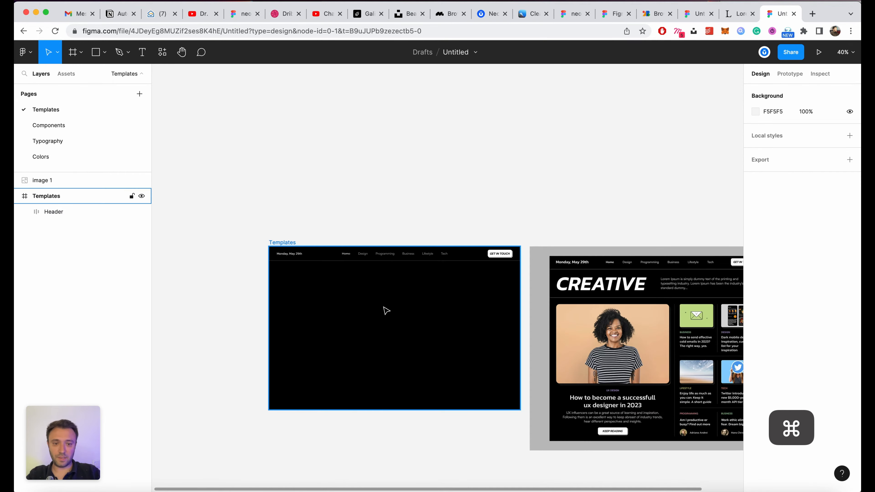
Step: Set the spacing between the items in the Nav auto layout to 48
scroll(384, 307, up, 5)
scroll(392, 300, right, 2)
scroll(344, 293, down, 4)
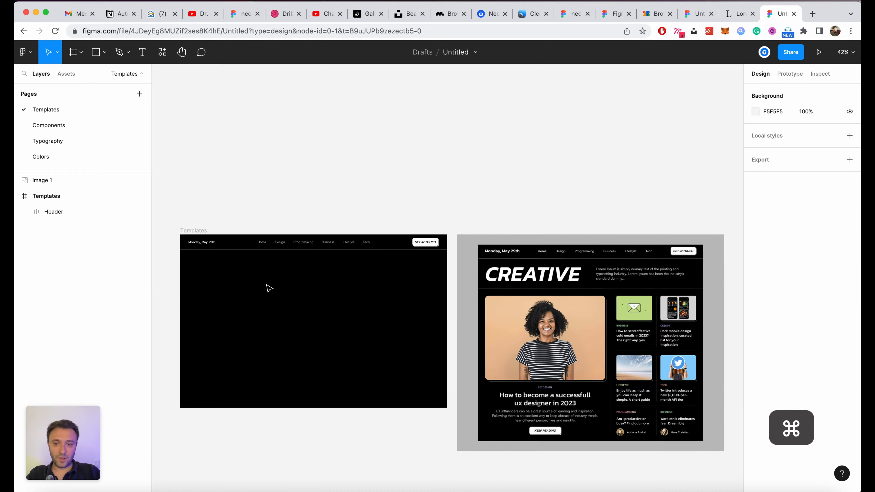
scroll(234, 268, up, 8)
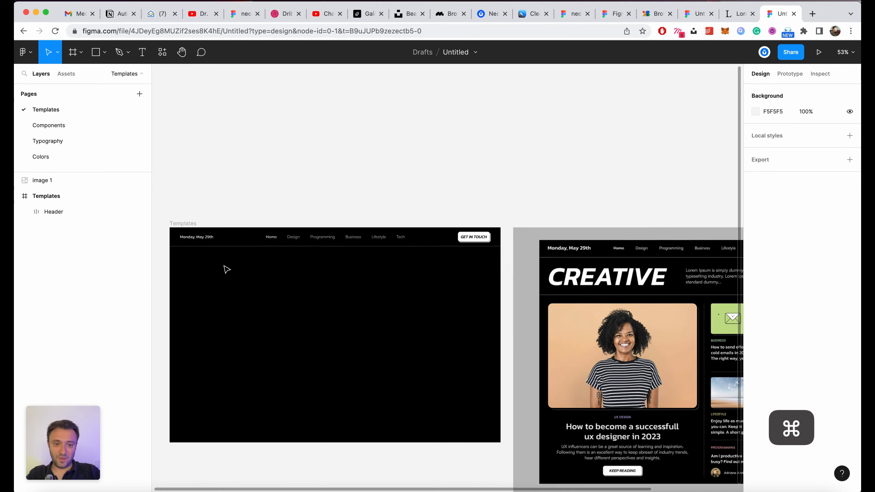
double_click(518, 214)
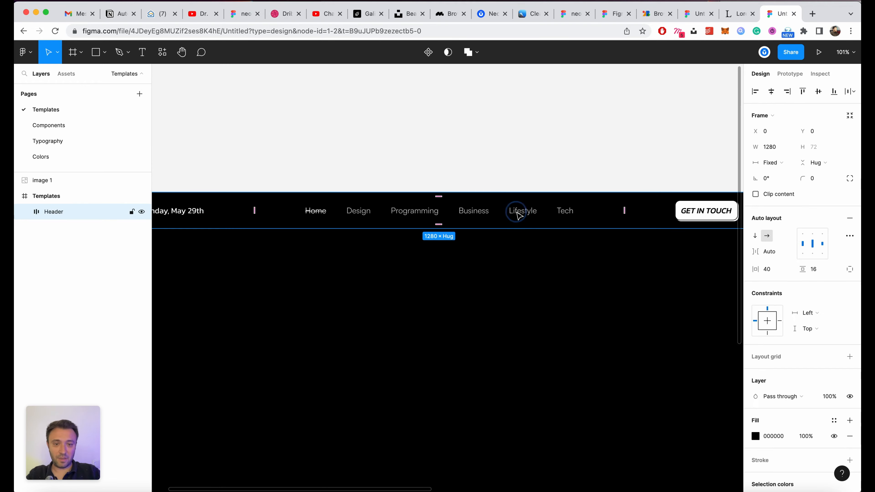
key(shift+Up)
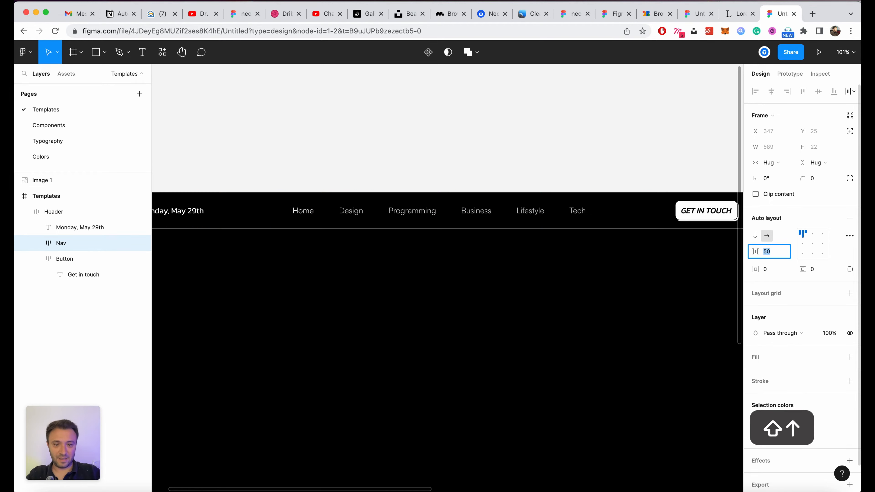
key(Down)
key(Down)
scroll(595, 238, down, 5)
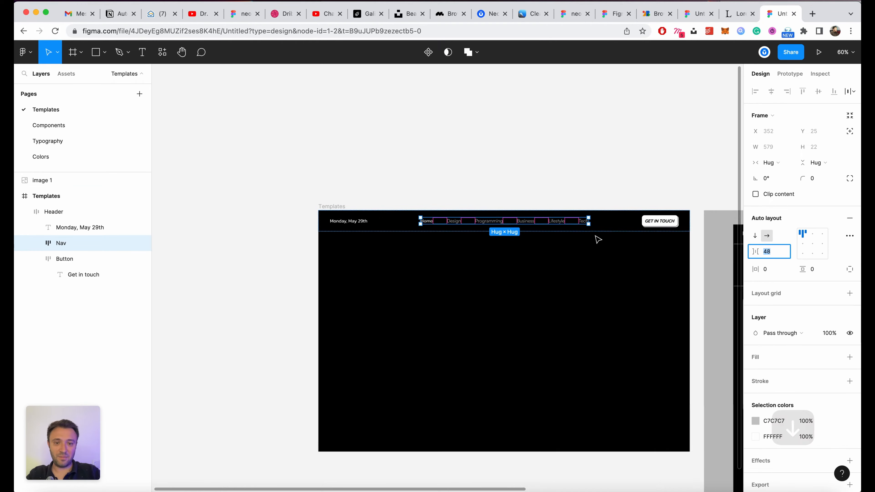
Step: Set the header's date text to Kanit Medium at size 18
click(582, 271)
scroll(671, 250, up, 5)
super+click(502, 199)
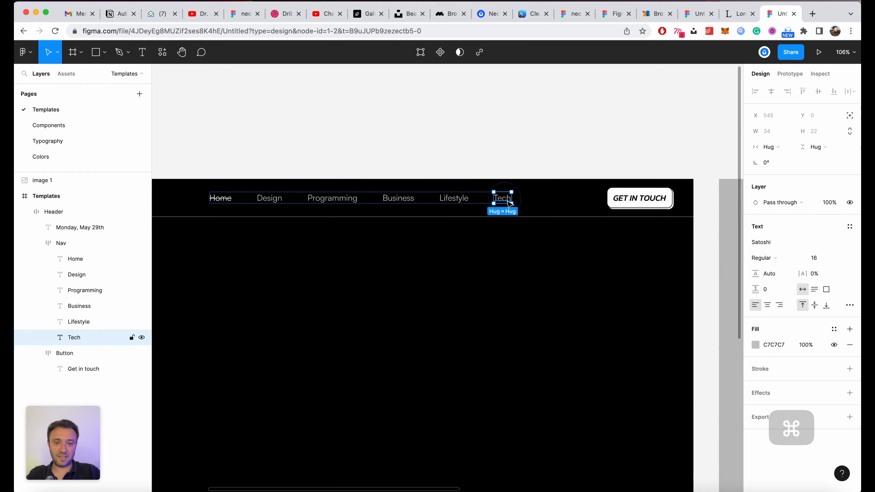
super+click(639, 197)
scroll(260, 244, left, 6)
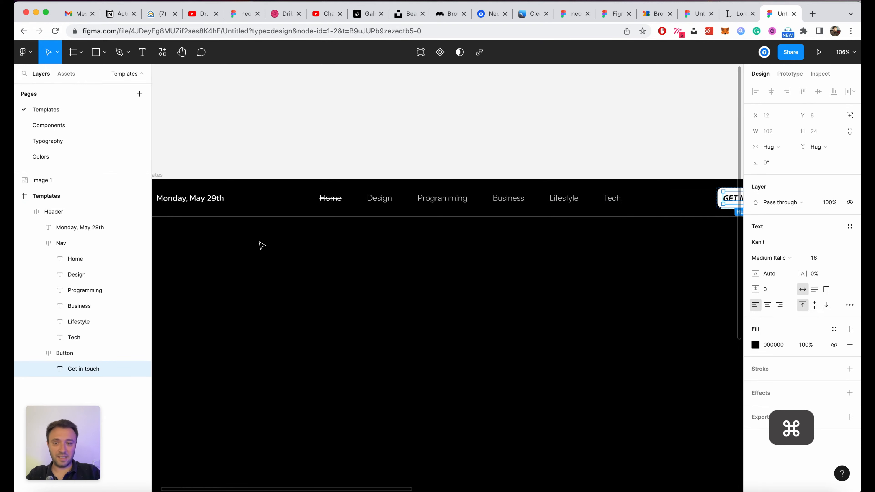
super+click(287, 200)
click(766, 258)
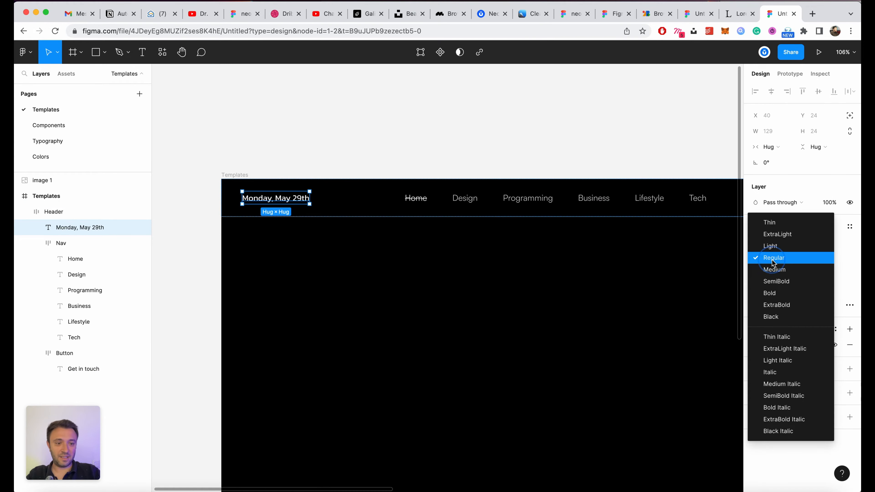
click(794, 270)
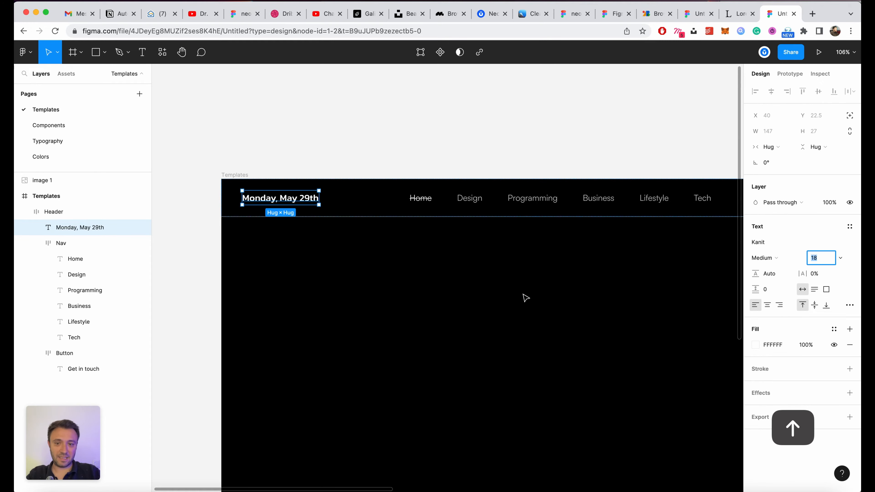
Step: Change the header date text's fill color to C7C7C7
click(303, 289)
scroll(303, 289, down, 5)
scroll(303, 289, up, 5)
super+click(298, 203)
click(775, 346)
text(c7c7c7)
key(Return)
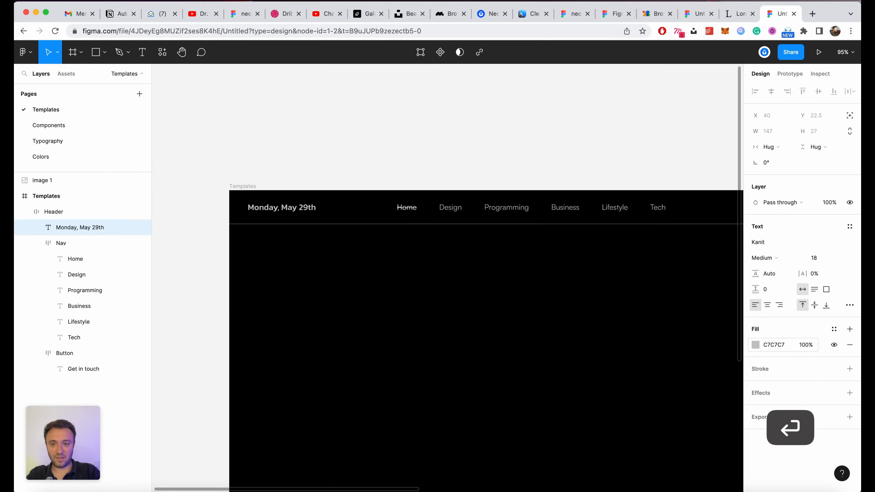
click(405, 283)
Step: Zoom in on the finished header and save the file
scroll(405, 283, down, 5)
scroll(405, 285, up, 4)
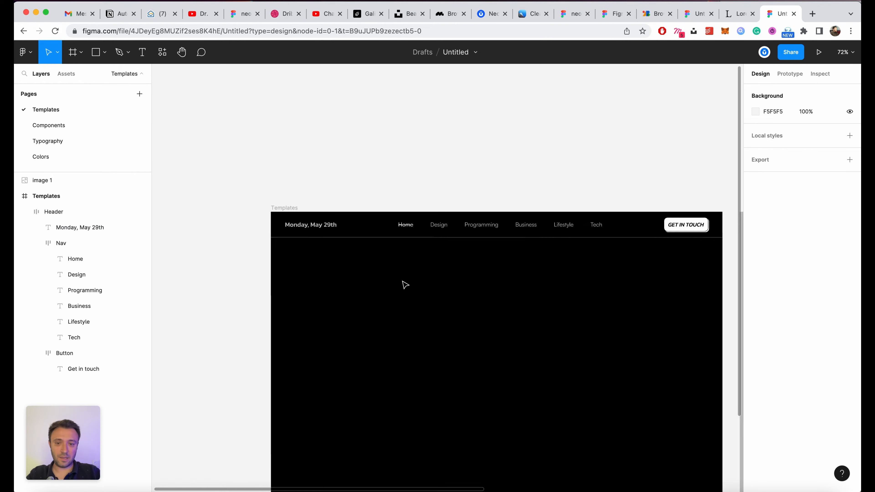
scroll(518, 298, up, 2)
key(super+s)
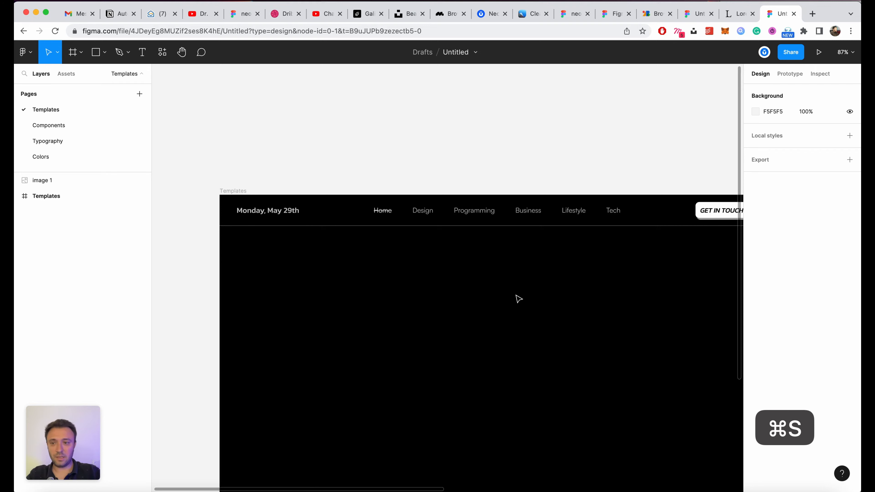
Step: On the Colors page, add a MacBook Air frame of 1280 × 832
click(41, 156)
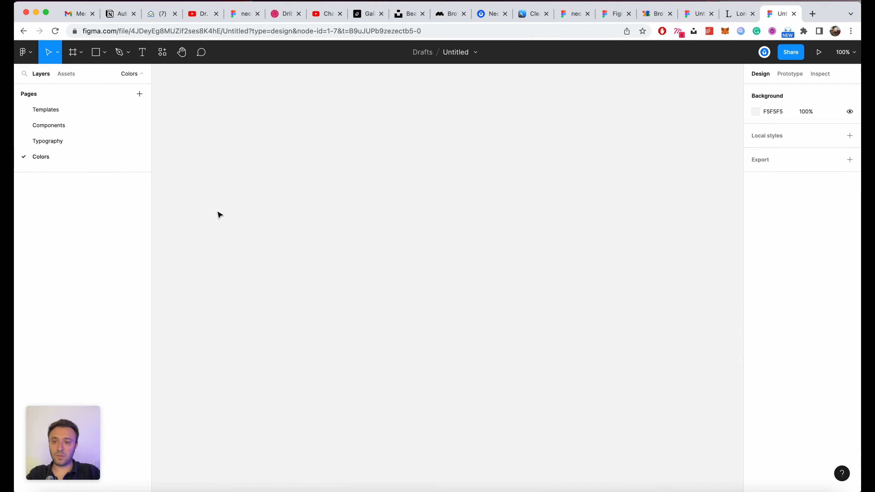
key(a)
click(818, 157)
scroll(473, 177, down, 2)
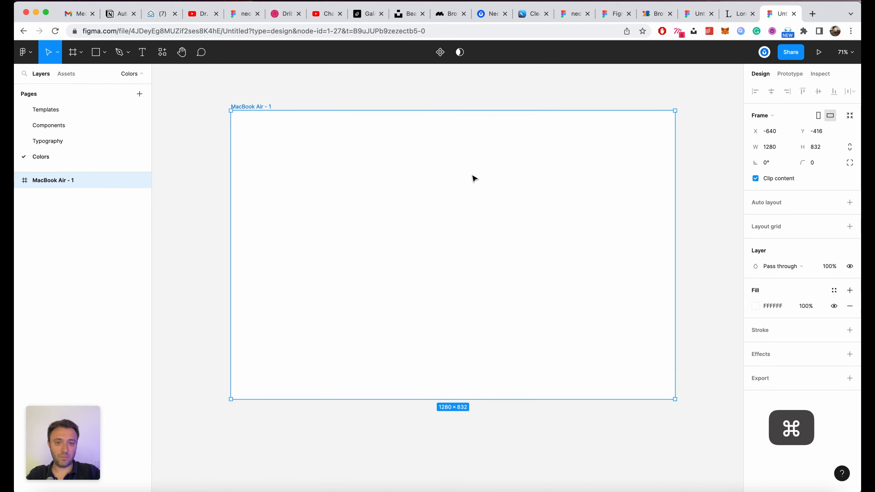
Step: Draw a circle about 83 px wide near the frame's upper-left corner and fill it with C7C7C7
scroll(361, 162, up, 2)
key(o)
mouse_move(249, 124)
mouse_down()
mouse_move(287, 162)
mouse_move(272, 178)
mouse_up()
scroll(270, 203, up, 1)
click(780, 290)
text(c7c7c7)
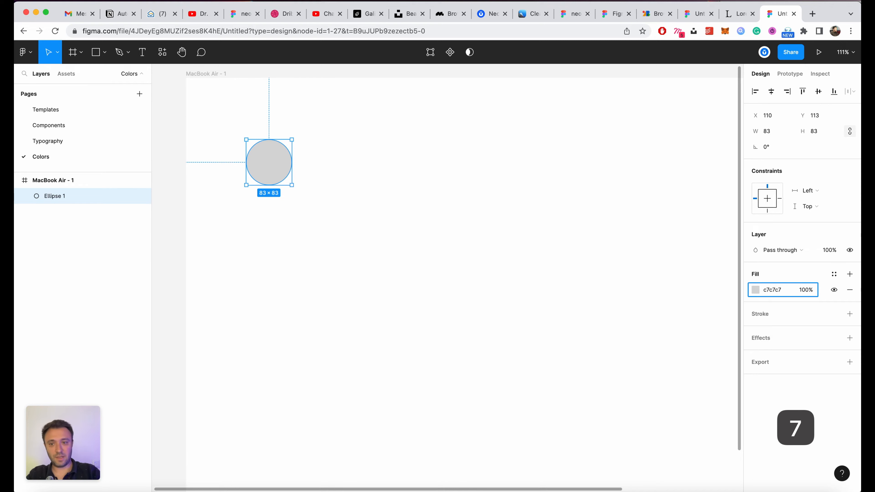
key(Return)
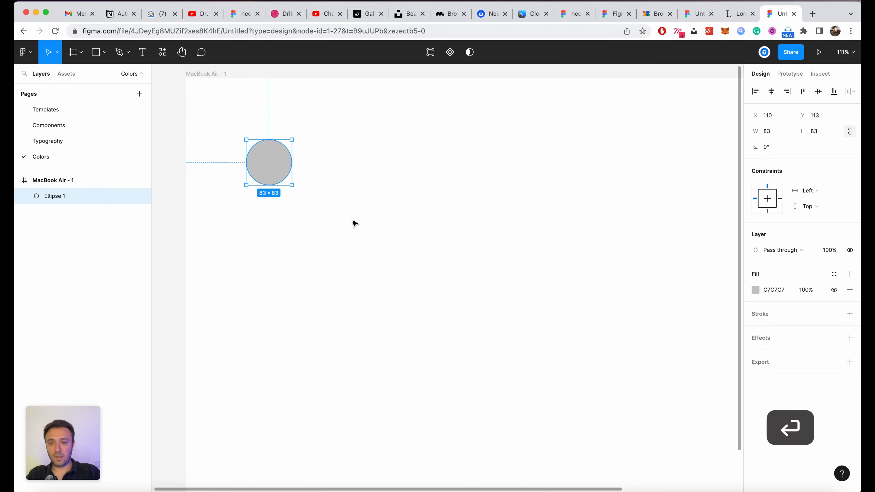
Step: Add the text label "Grey" and place it just below the circle, near its left edge
key(t)
click(262, 217)
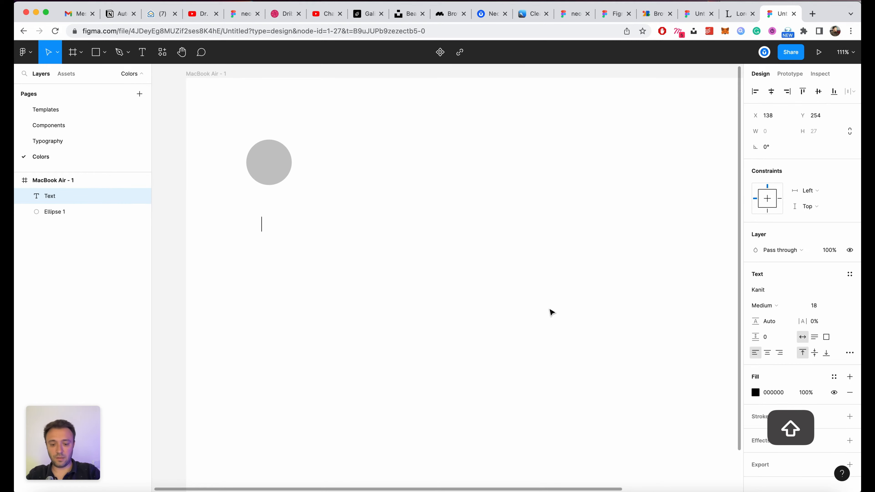
text(Greuy)
key(BackSpace)
key(BackSpace)
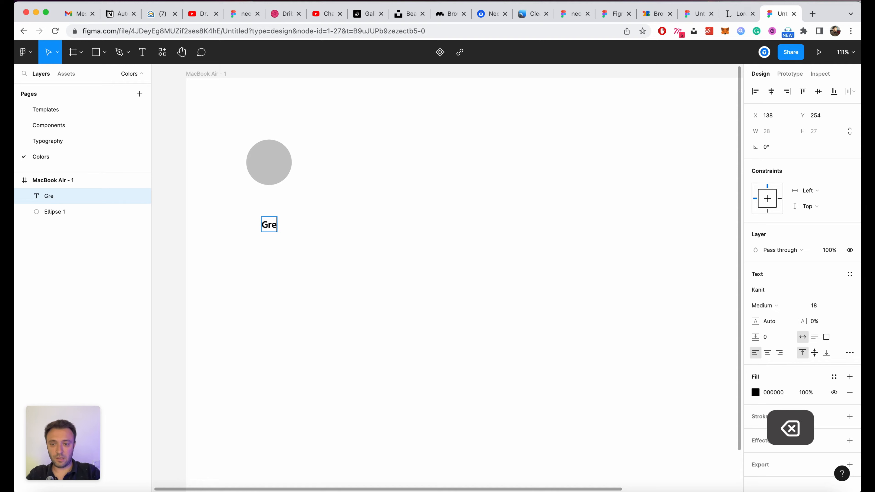
text(y)
key(Escape)
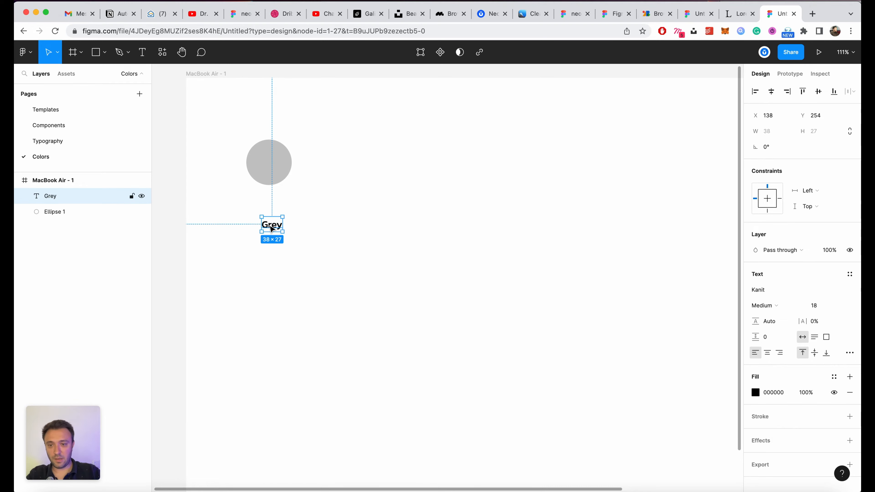
drag(269, 226, 256, 203)
Step: Duplicate the Grey label directly underneath and send the copy one layer back
drag(256, 203, 255, 218)
scroll(257, 221, up, 3)
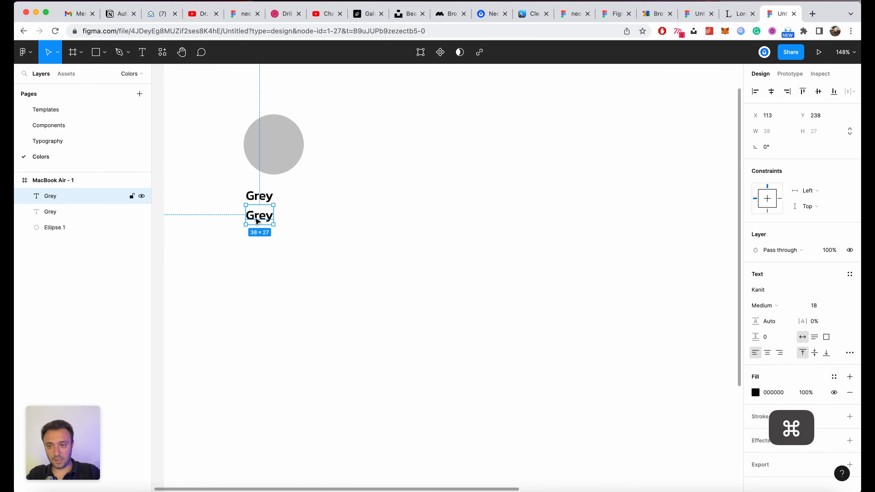
key(ctrl+bracketleft)
Step: Change the lower Grey label's font to Satoshi and its size to 16
click(791, 289)
text(Sato)
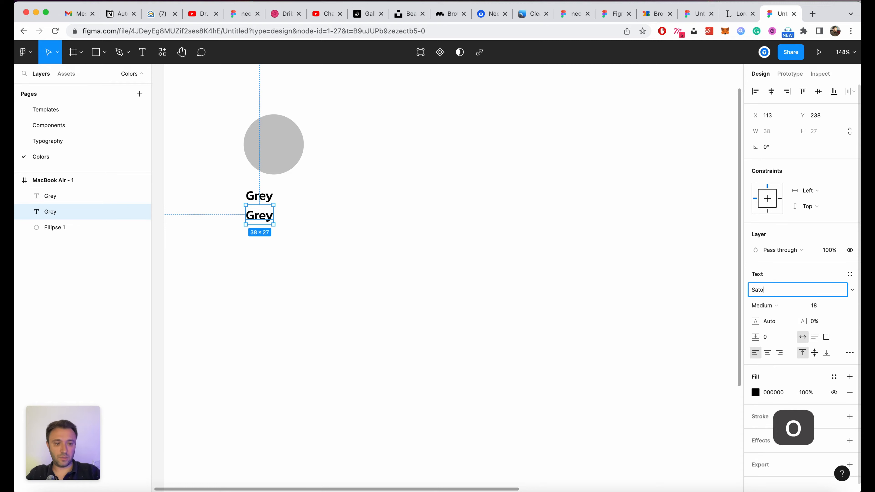
key(Return)
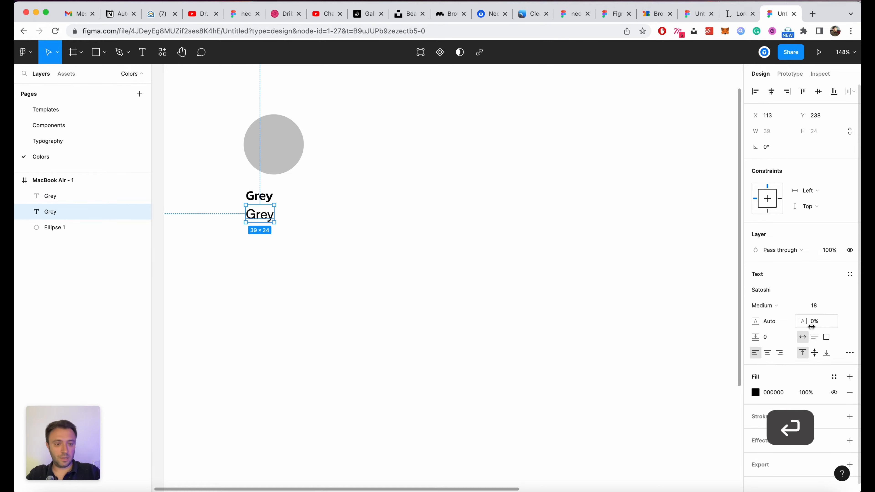
click(815, 305)
text(16)
key(Return)
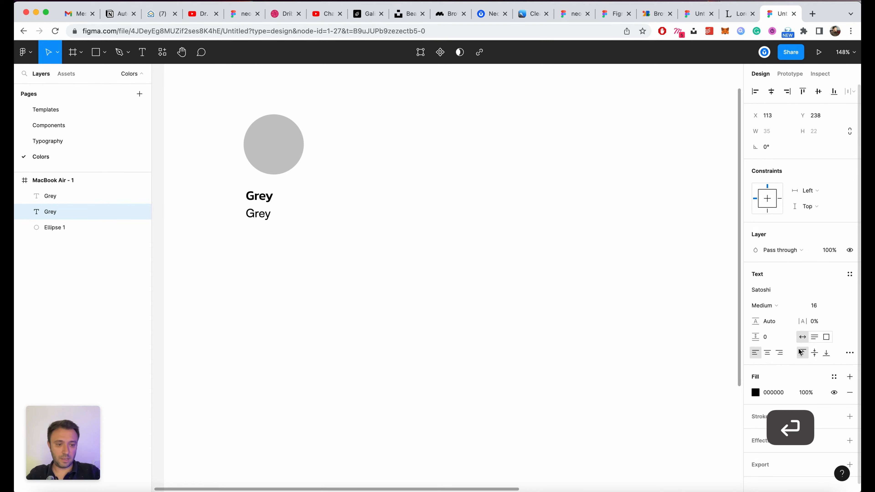
Step: Replace the text of the lower Grey label with #c7c7c7
key(super+v)
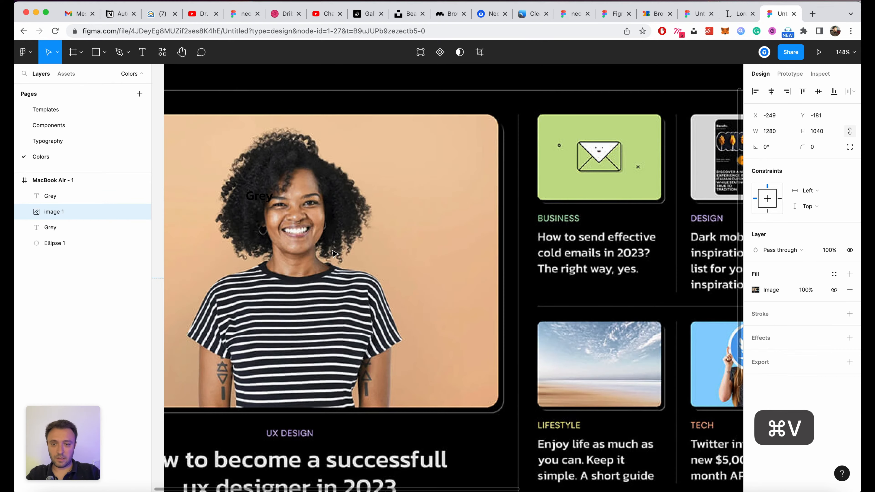
key(BackSpace)
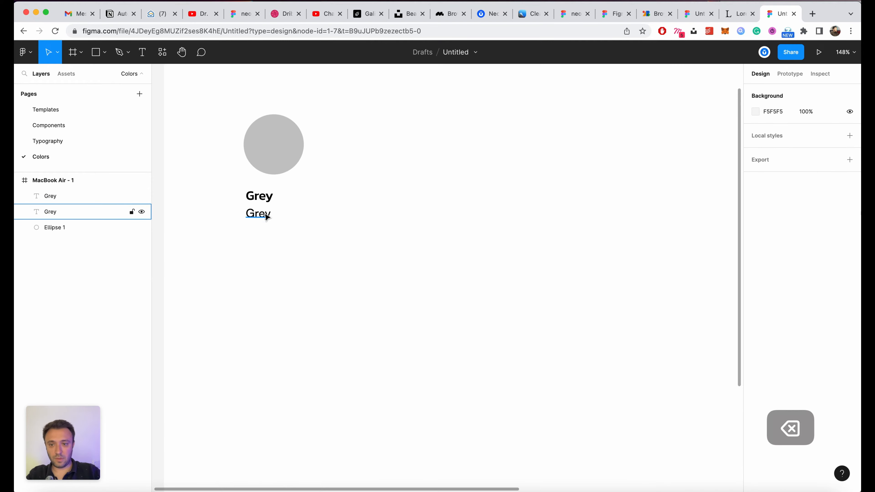
double_click(267, 217)
text(#c7c7c7)
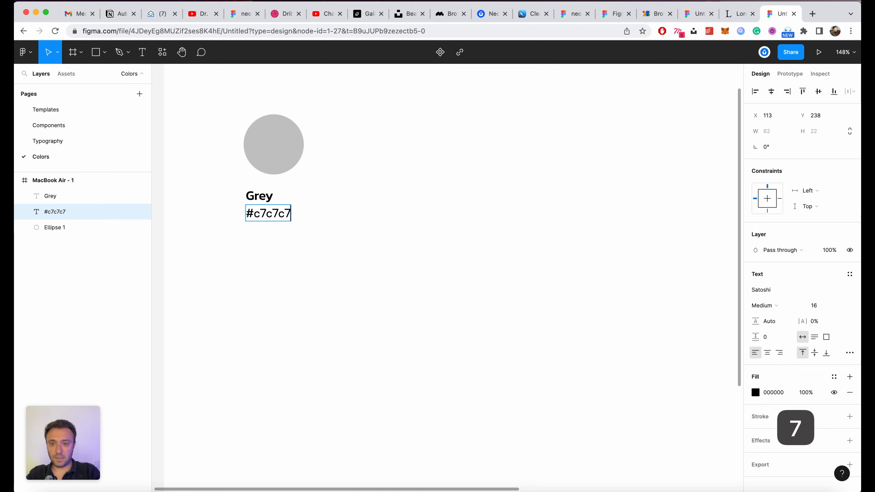
key(Escape)
Step: Start a new color style from the circle's fill and name it Colors/Grey
click(297, 160)
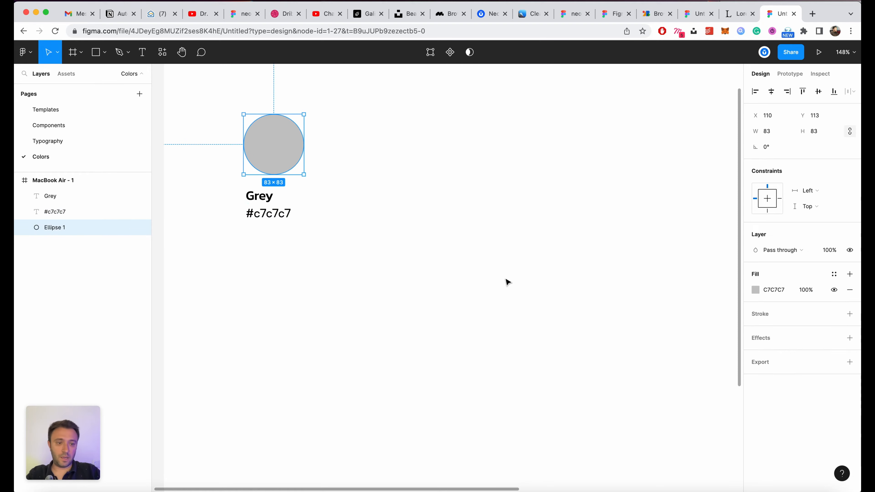
click(834, 275)
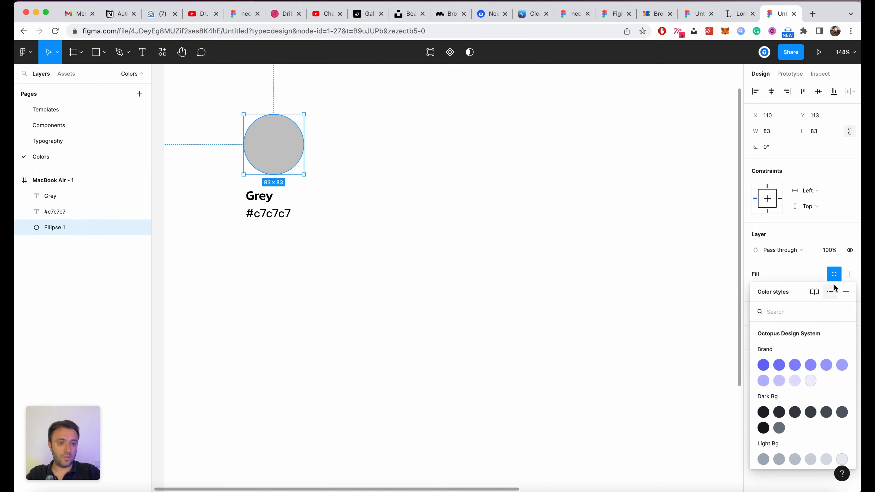
click(845, 293)
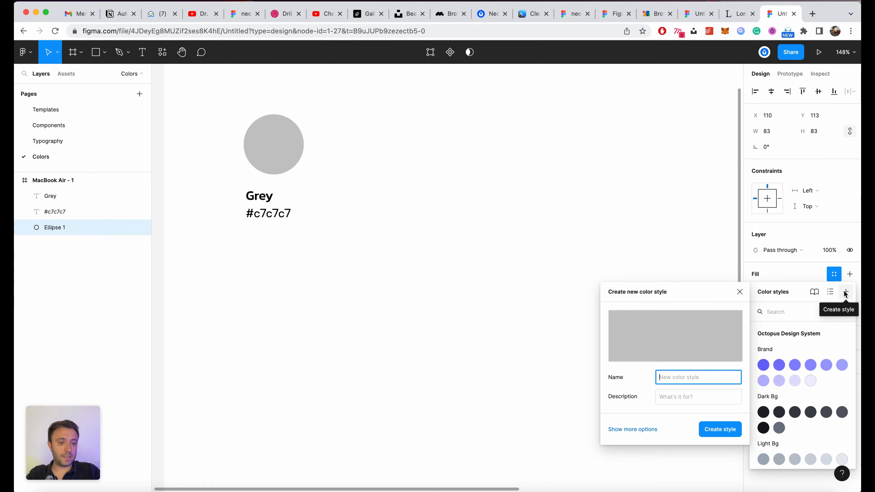
text(Colors)
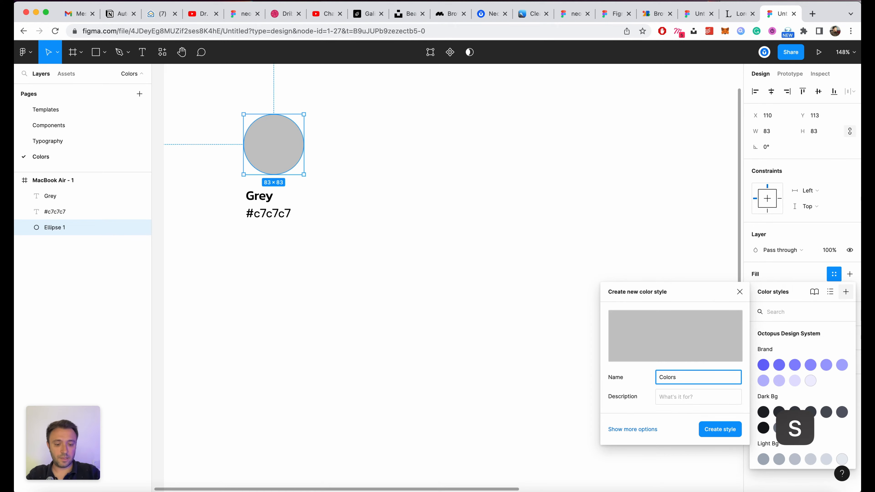
text(/)
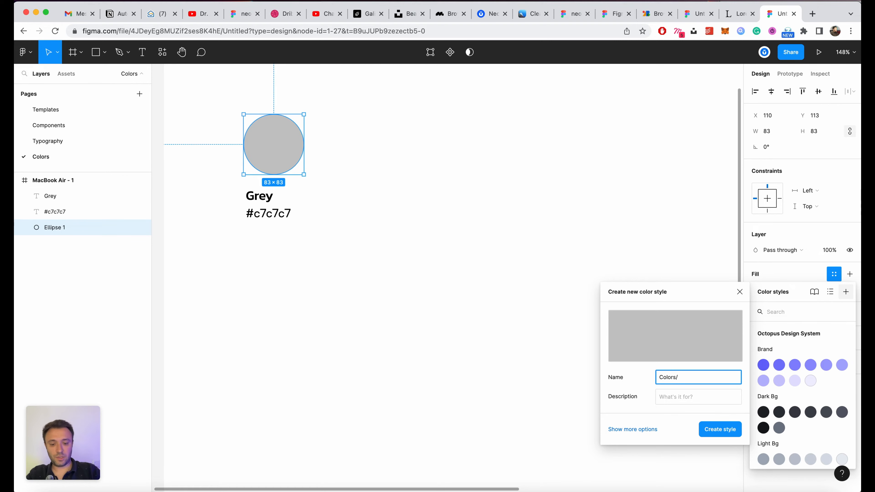
key(shift)
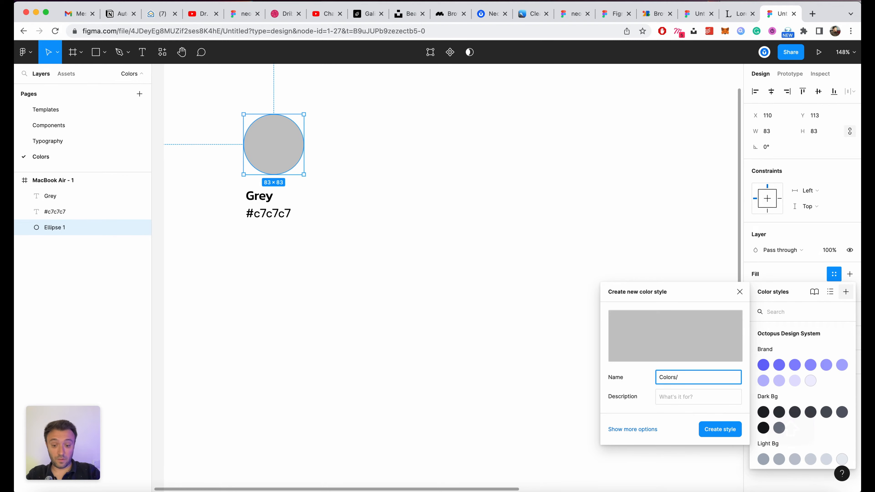
text(Separators)
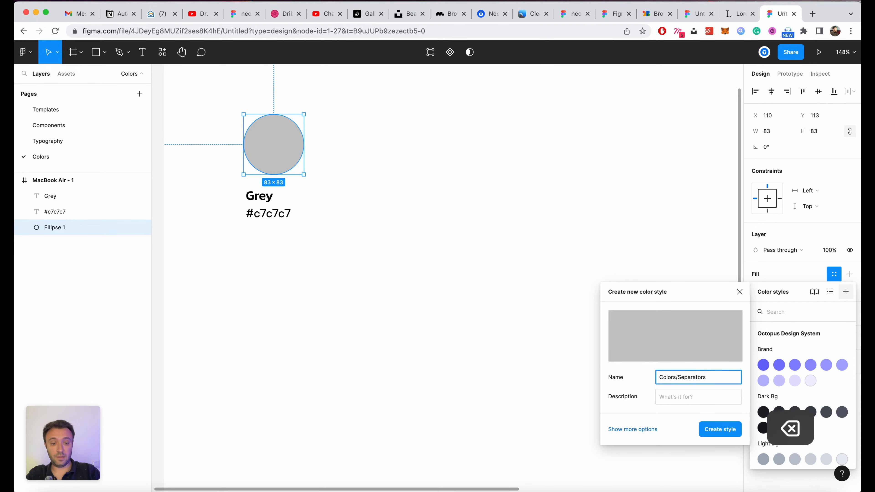
key(BackSpace)
text(G)
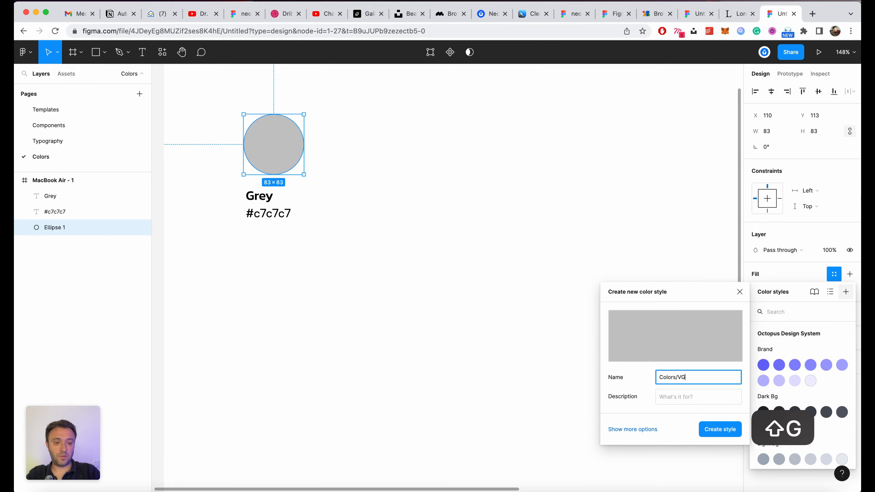
text(rey)
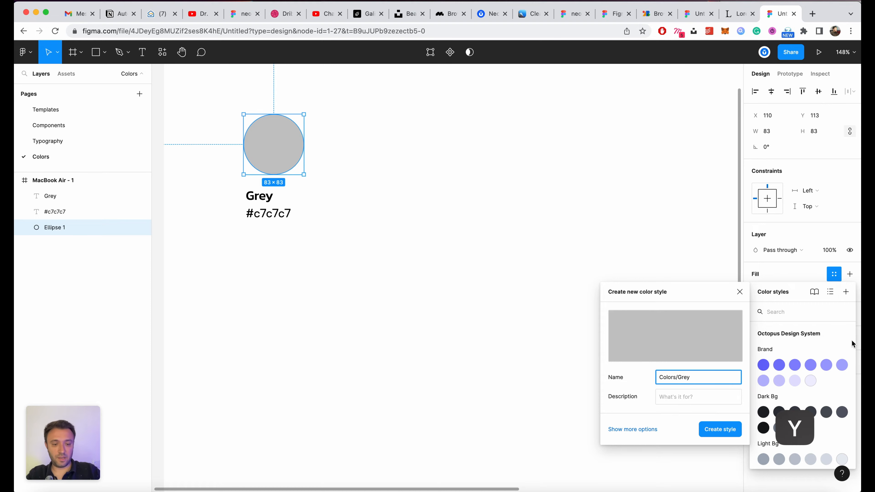
Step: Give the new color style the description "Used for separators shadows and unselected links" and create it
click(697, 403)
text(Used for separaor)
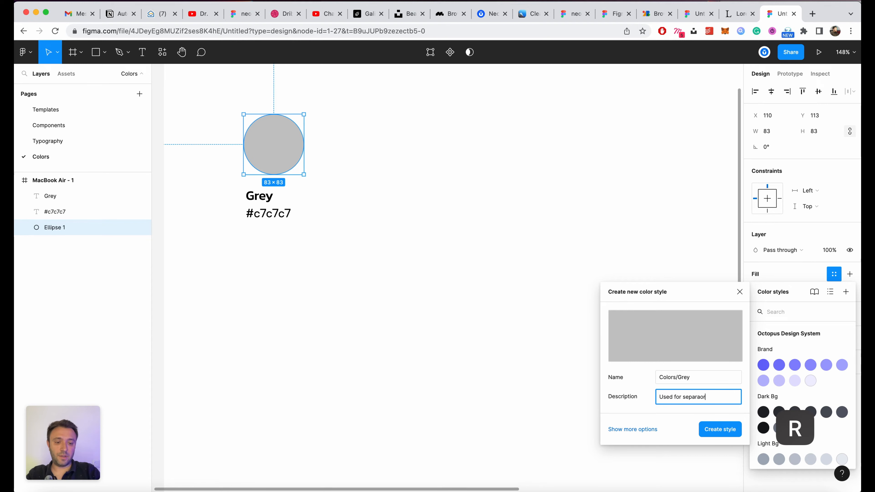
key(BackSpace)
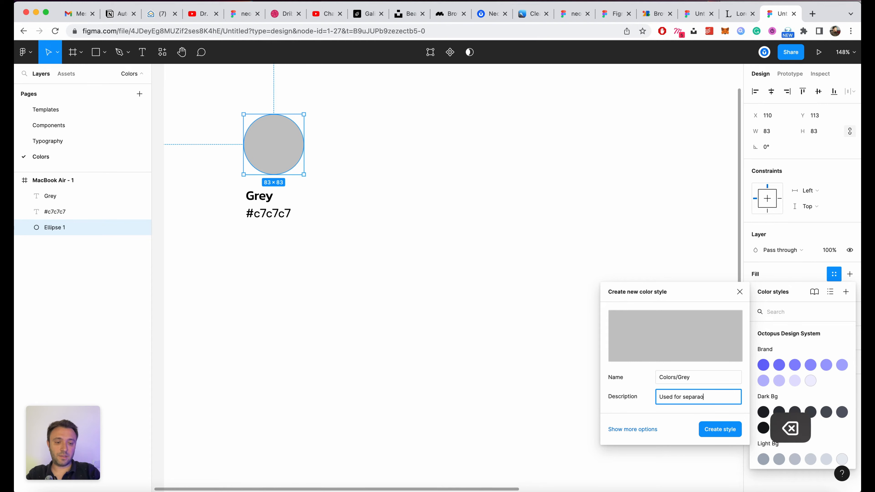
text(s a)
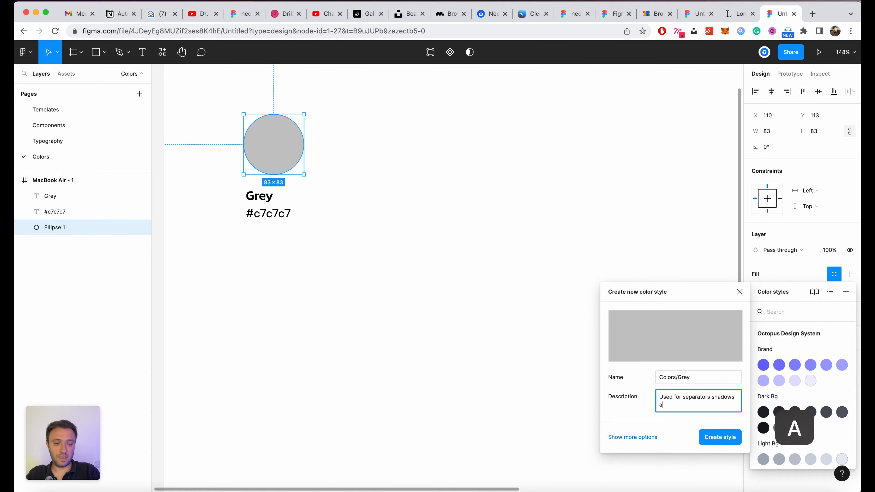
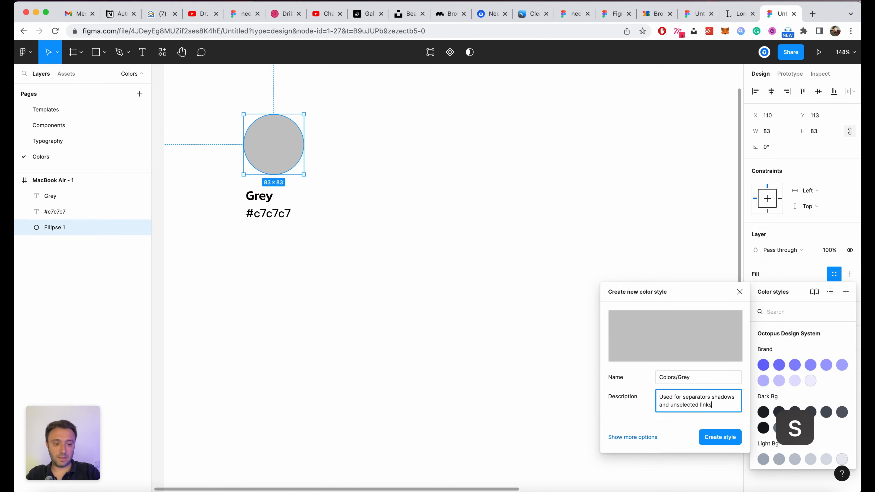
text(nd unselected links)
key(Return)
key(BackSpace)
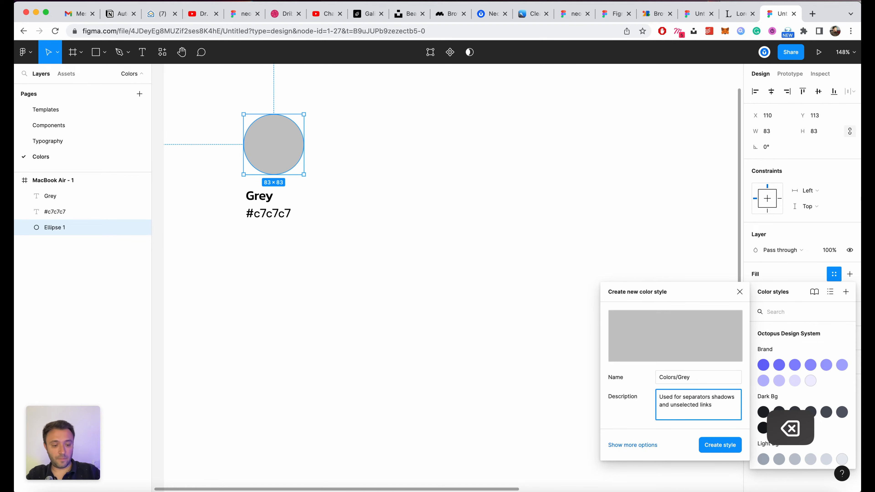
click(720, 437)
click(479, 205)
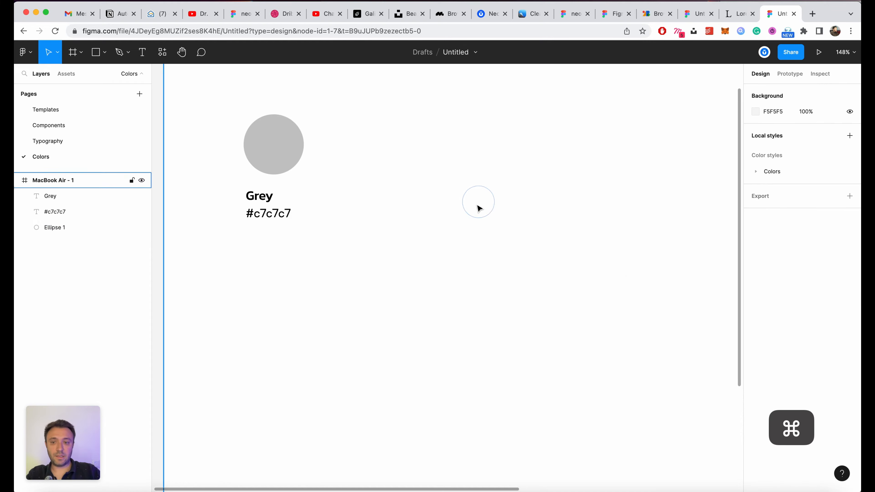
scroll(479, 206, down, 5)
scroll(391, 190, up, 5)
Step: Nudge the #c7c7c7 label slightly down, center the circle above it at X 103, Y 118, and save
click(348, 214)
click(349, 228)
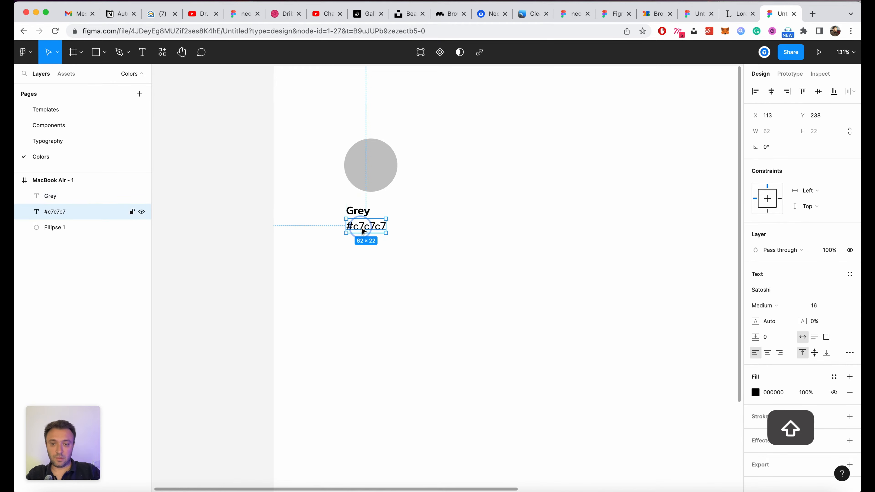
drag(372, 177, 367, 180)
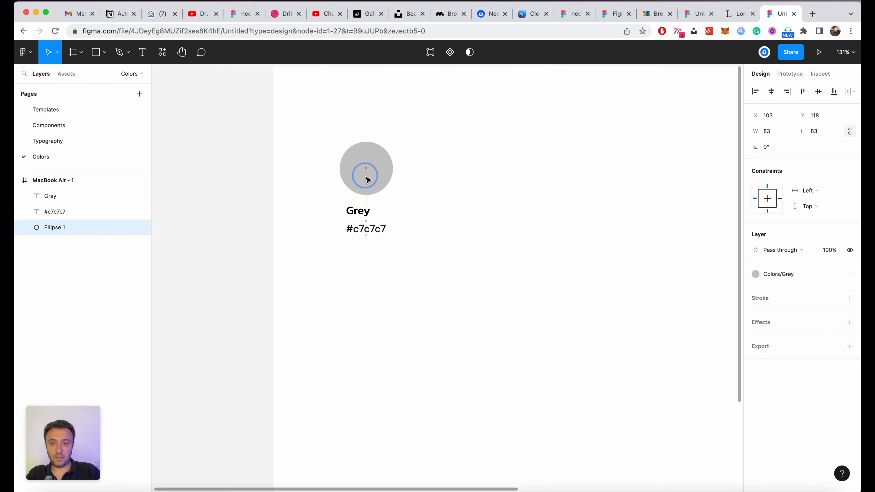
click(513, 228)
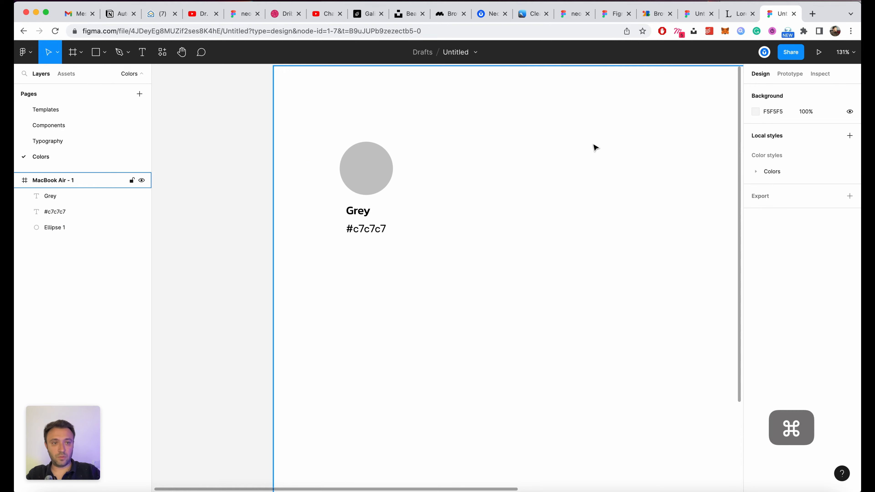
key(super+s)
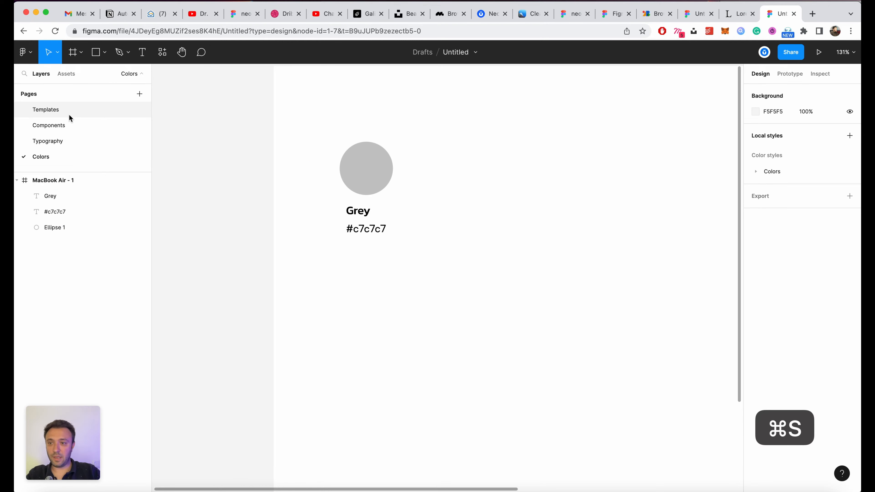
Step: On the Templates page, apply the Colors/Grey style to the Design, Programming, Business, Lifestyle and Tech header links, and save
click(69, 114)
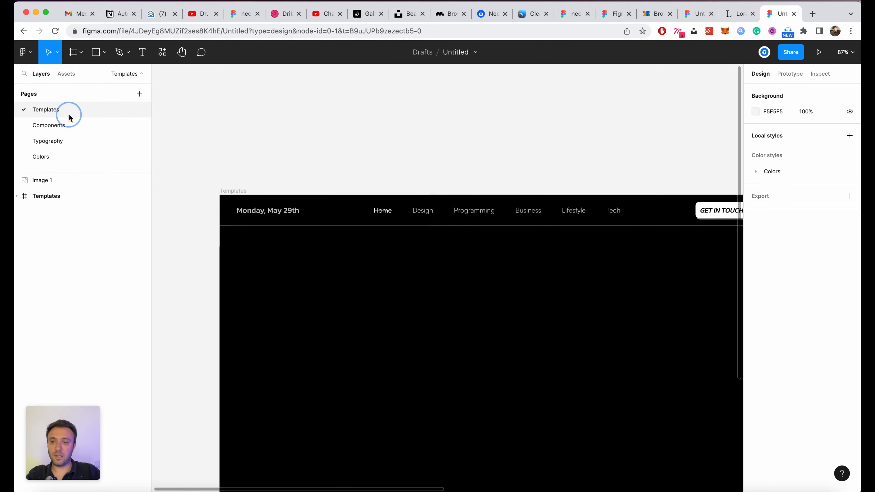
click(345, 223)
scroll(442, 281, right, 5)
click(187, 231)
scroll(187, 231, up, 3)
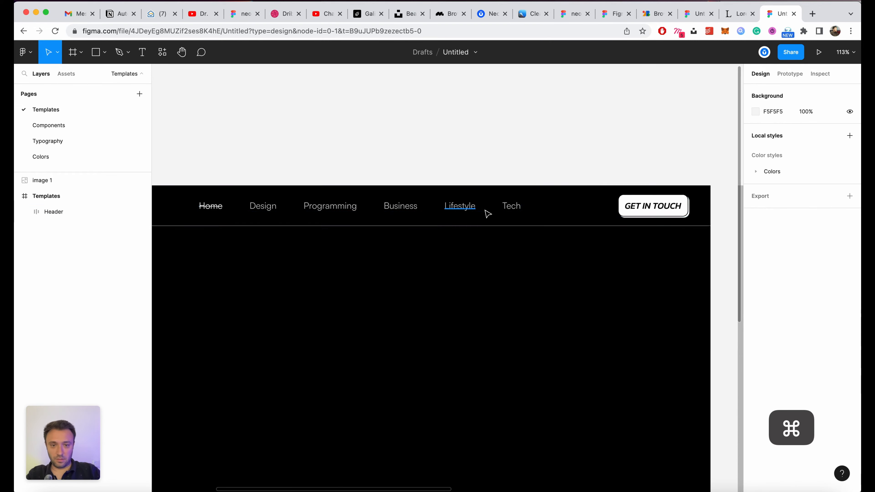
super+click(511, 206)
shift+click(79, 274)
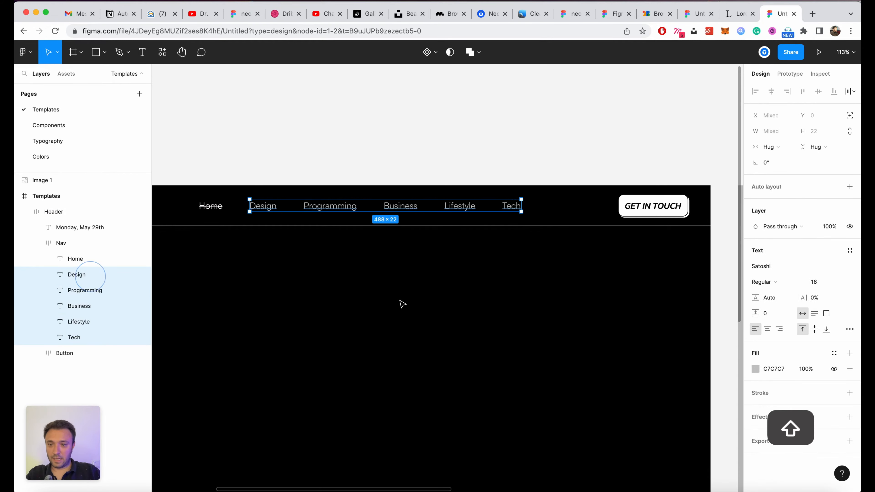
scroll(403, 304, up, 2)
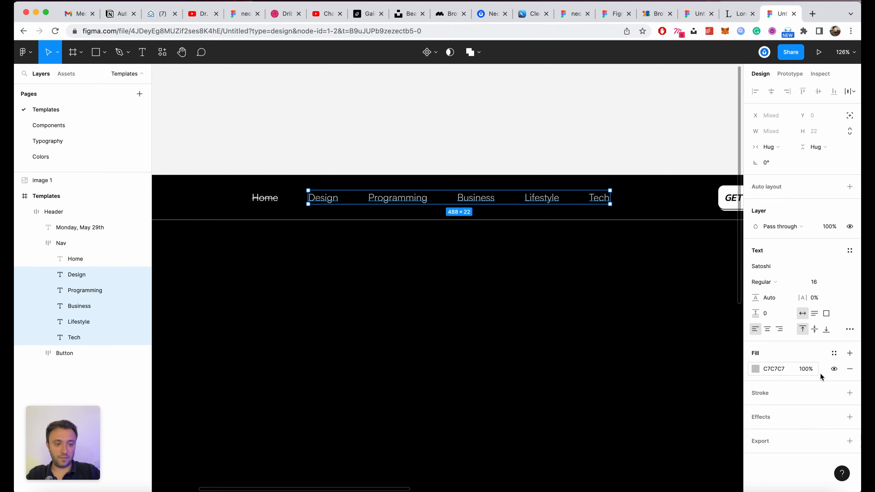
click(834, 355)
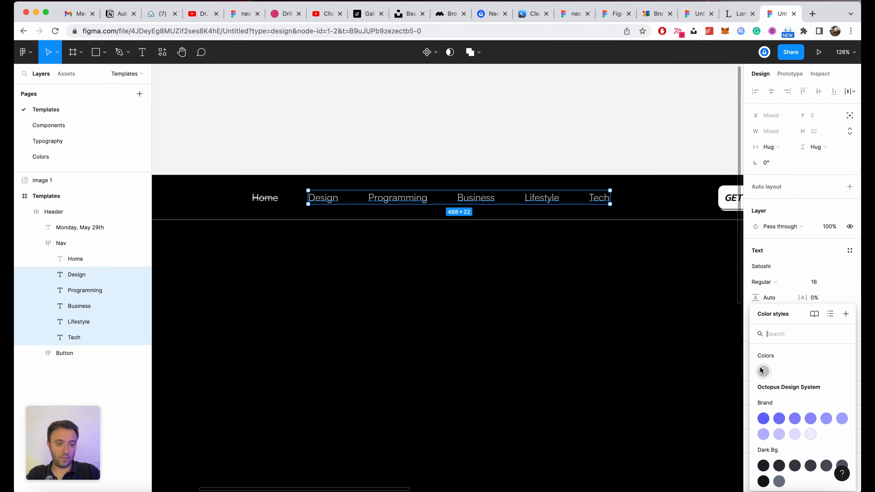
click(764, 371)
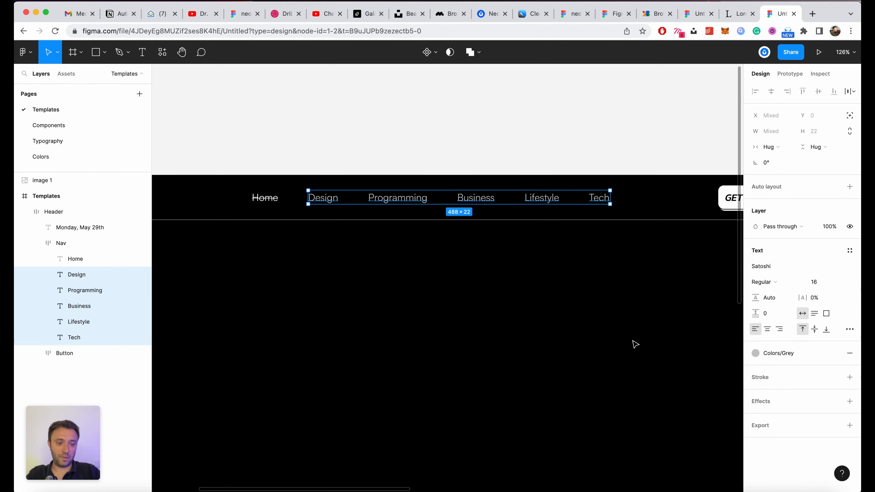
click(517, 329)
scroll(511, 328, down, 3)
scroll(511, 328, up, 4)
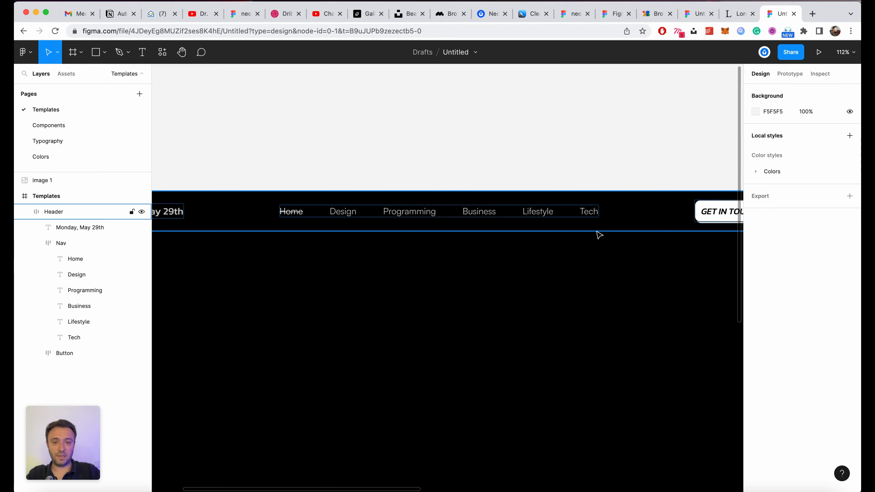
key(super+s)
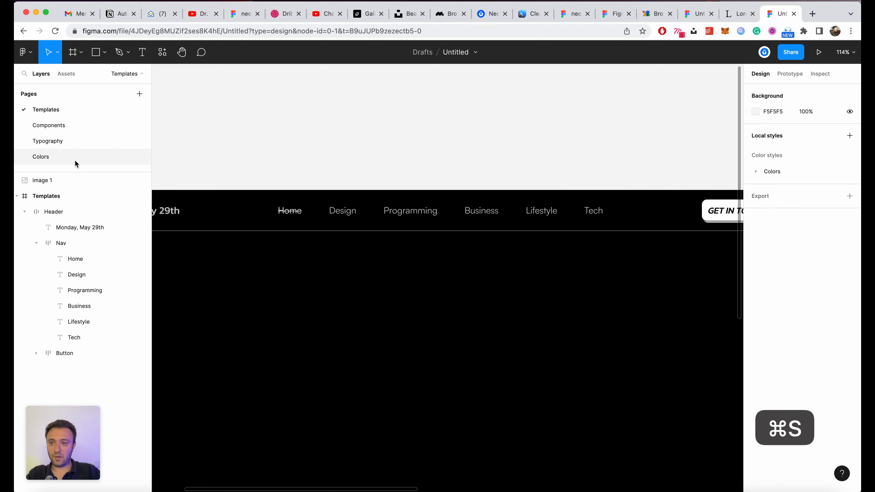
Step: On the Colors page, edit the circle's Colors/Grey style and change its color to red DC3636
click(74, 160)
click(434, 248)
scroll(416, 199, up, 2)
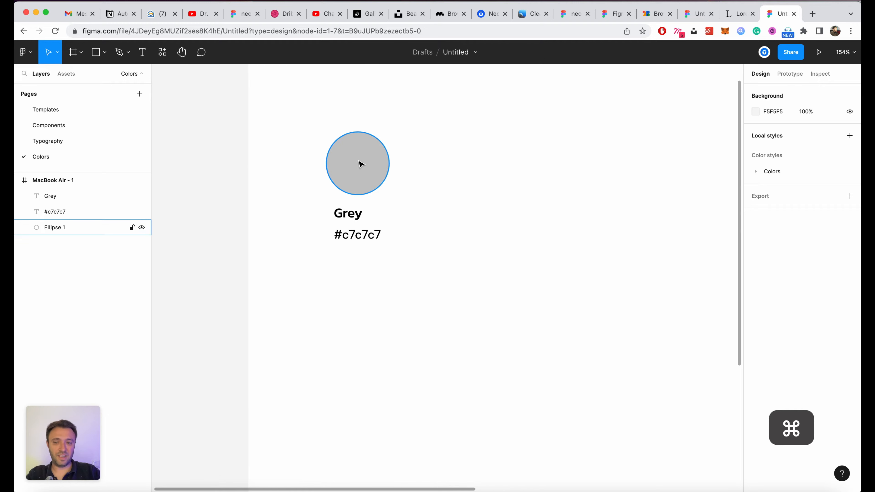
click(359, 162)
click(819, 278)
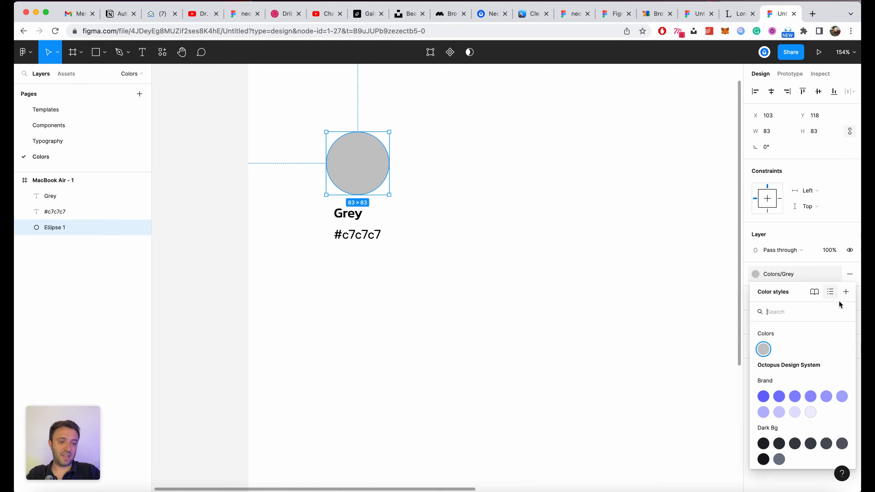
right_click(764, 354)
click(769, 361)
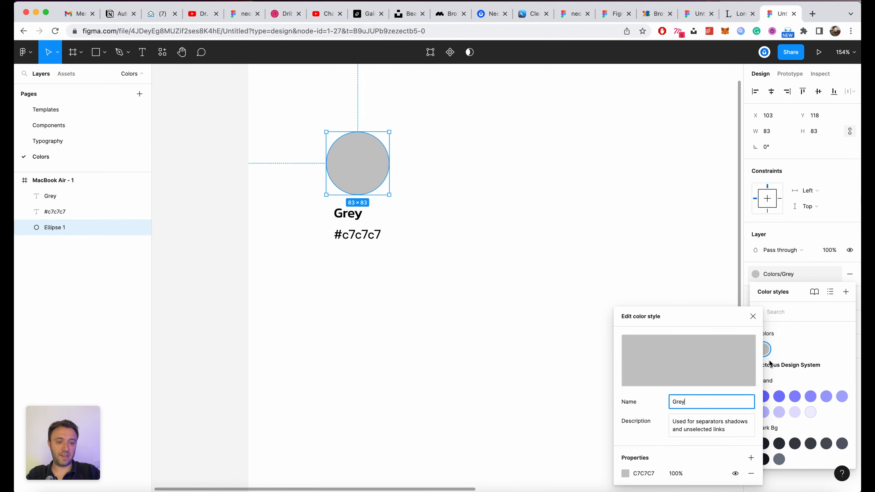
click(626, 475)
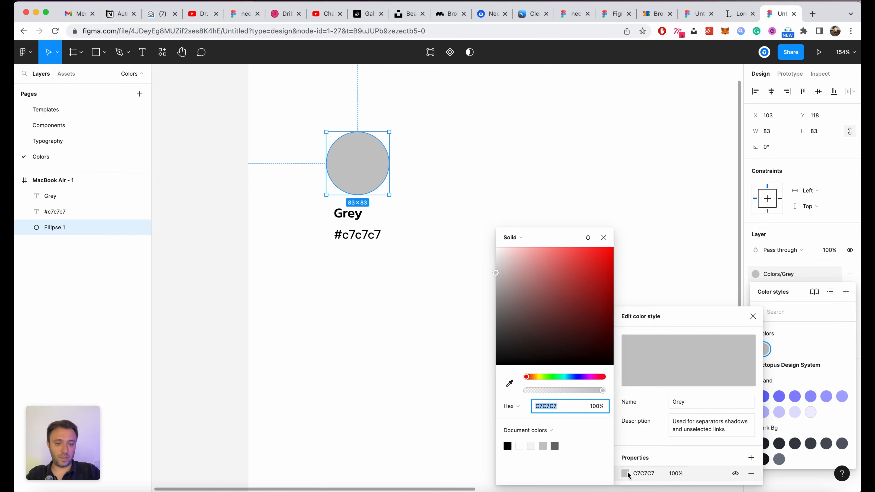
click(585, 263)
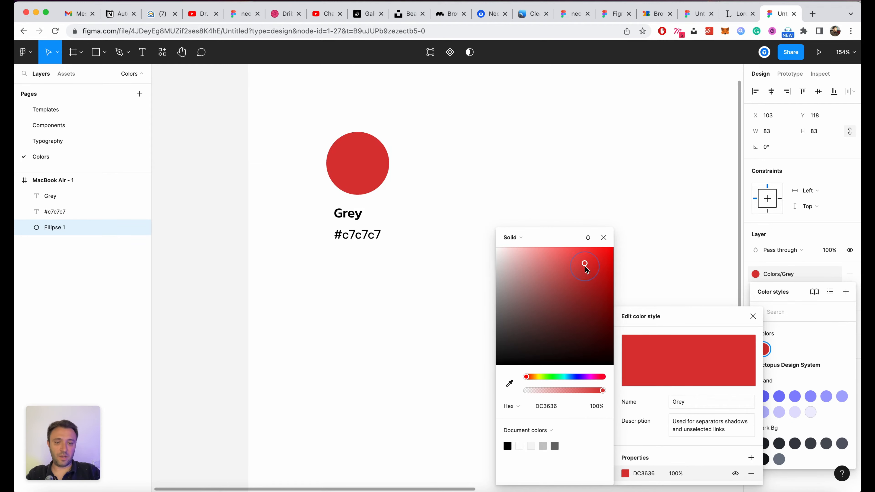
Step: Close the color style editor, save, and check the header links on the Templates page
click(607, 240)
click(507, 248)
key(super+s)
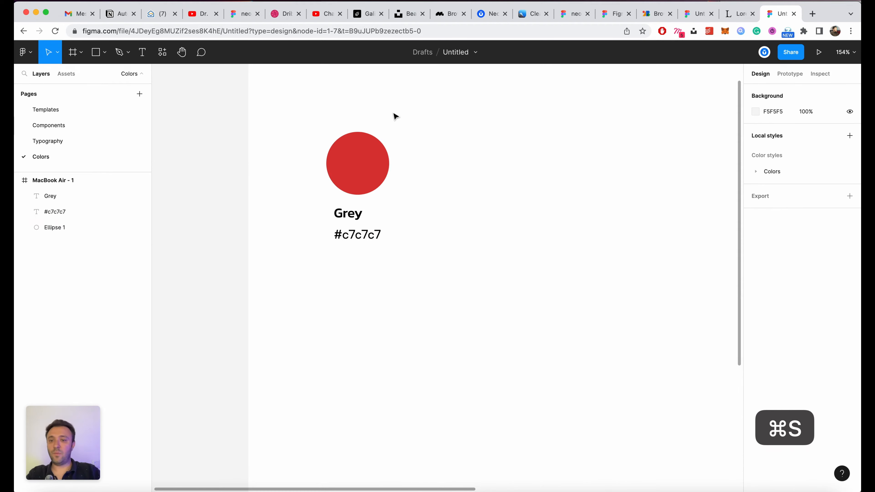
click(53, 111)
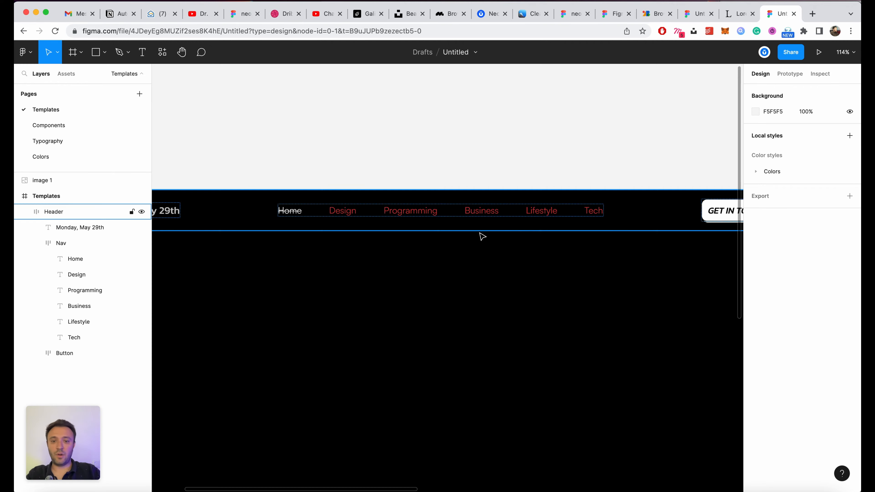
scroll(491, 237, up, 5)
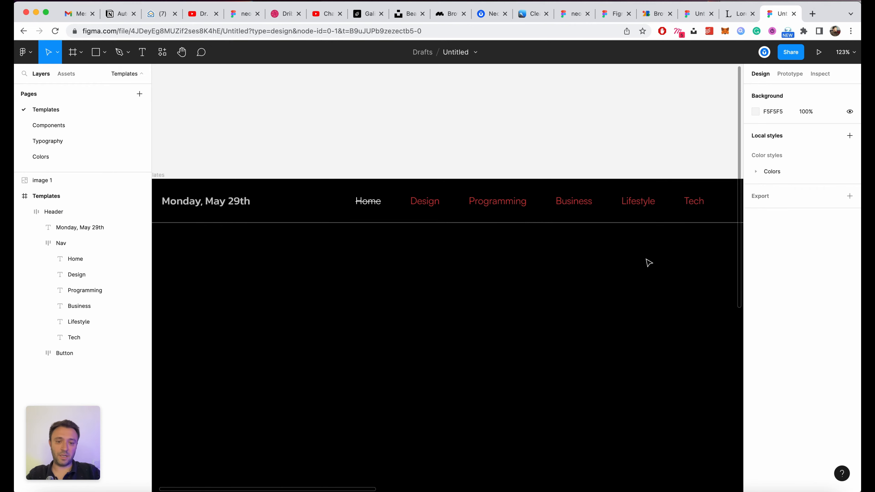
scroll(649, 263, up, 1)
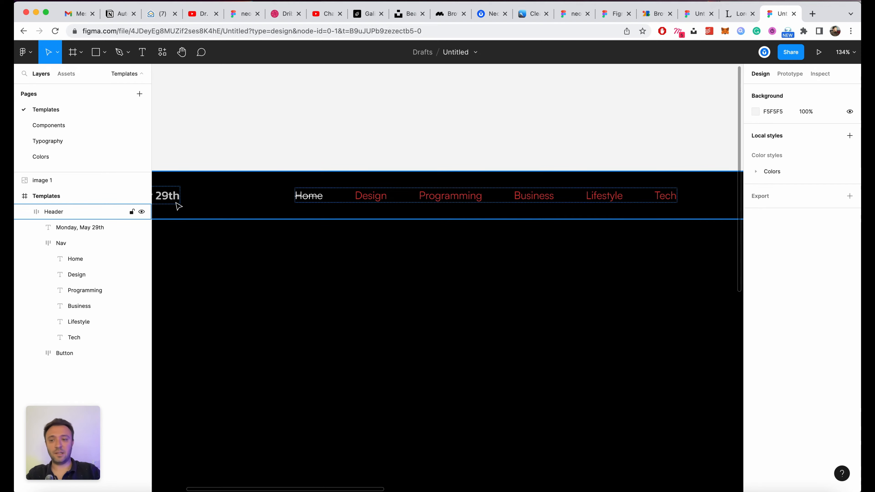
Step: Undo the red color change of the Colors/Grey style and save
click(53, 155)
key(super+z)
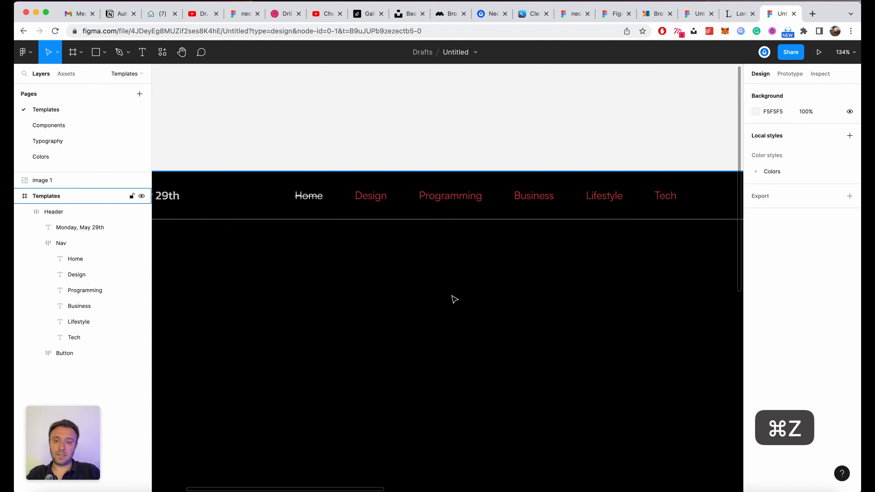
key(super+z)
key(super+z)
key(super+s)
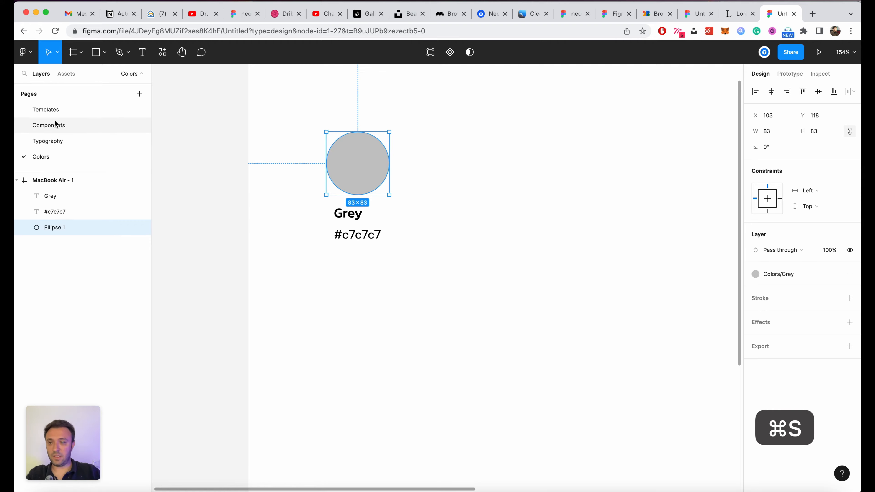
Step: On the Templates page, set the GET IN TOUCH button's horizontal padding to 14 and save
click(46, 109)
scroll(505, 242, down, 5)
scroll(474, 248, up, 2)
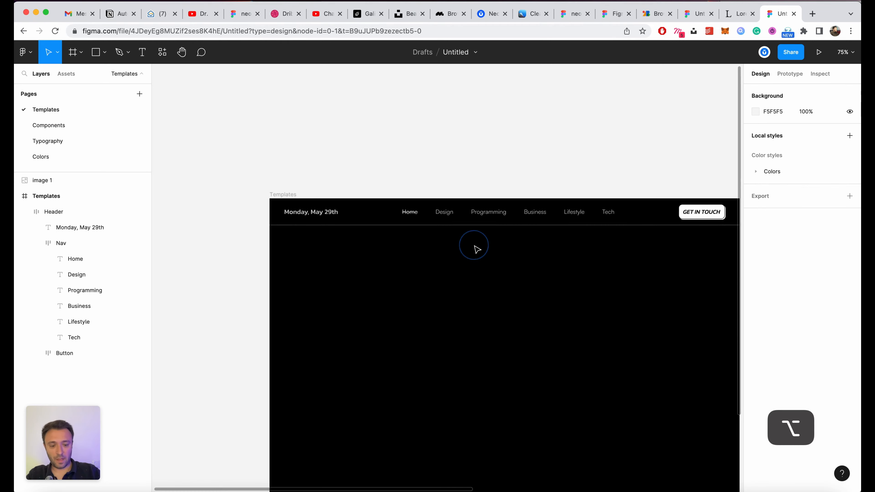
key(alt+l)
scroll(476, 248, right, 15)
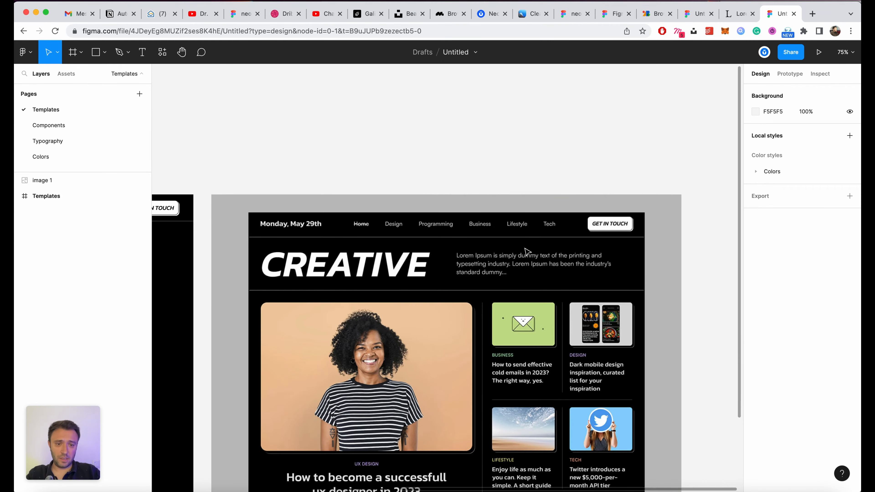
scroll(527, 251, left, 8)
scroll(439, 221, up, 5)
super+click(440, 221)
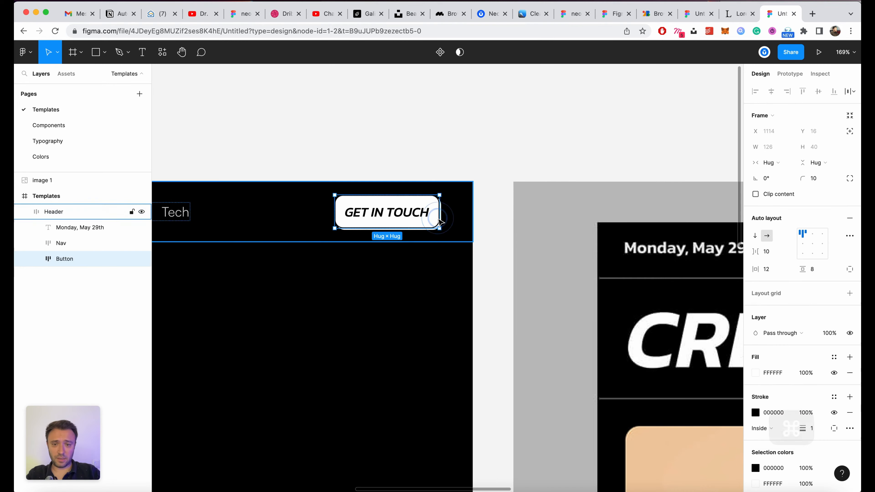
key(Up)
key(Up)
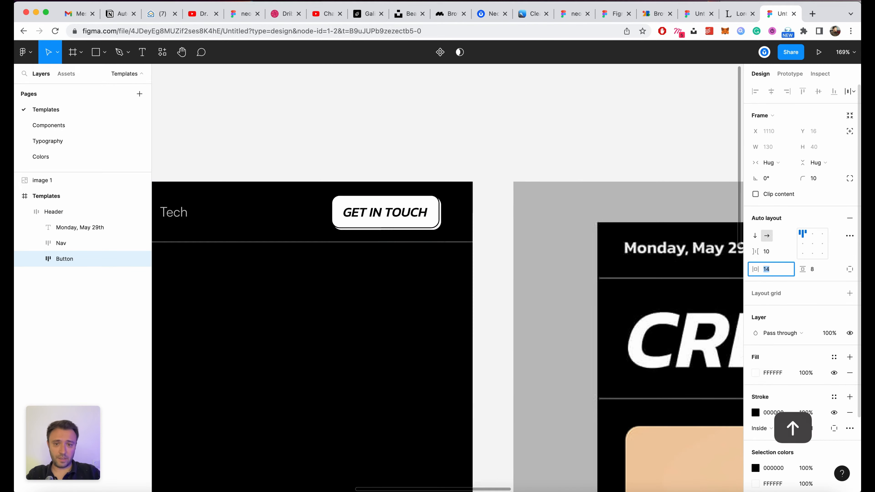
click(418, 298)
scroll(457, 297, down, 10)
key(super+s)
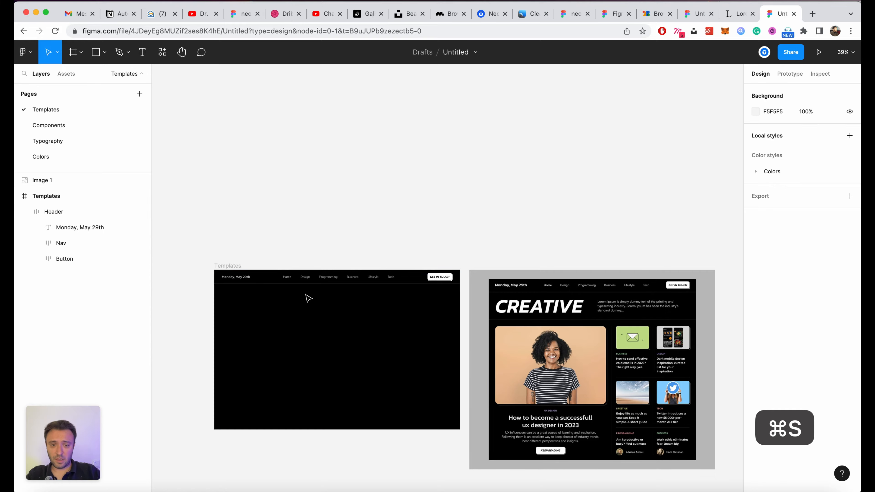
Step: Add a text layer reading "Creative" in the empty area below the header of the Templates frame
scroll(254, 294, up, 5)
key(alt+l)
scroll(255, 296, down, 2)
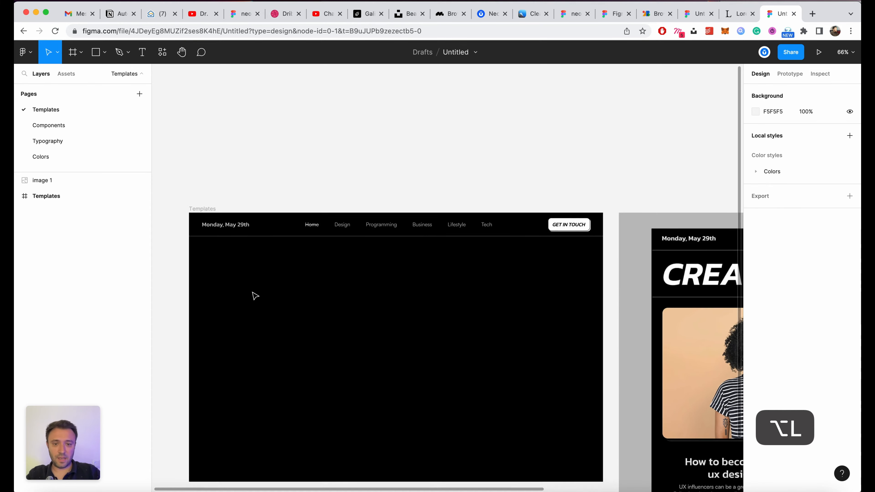
scroll(420, 335, down, 5)
scroll(418, 335, up, 4)
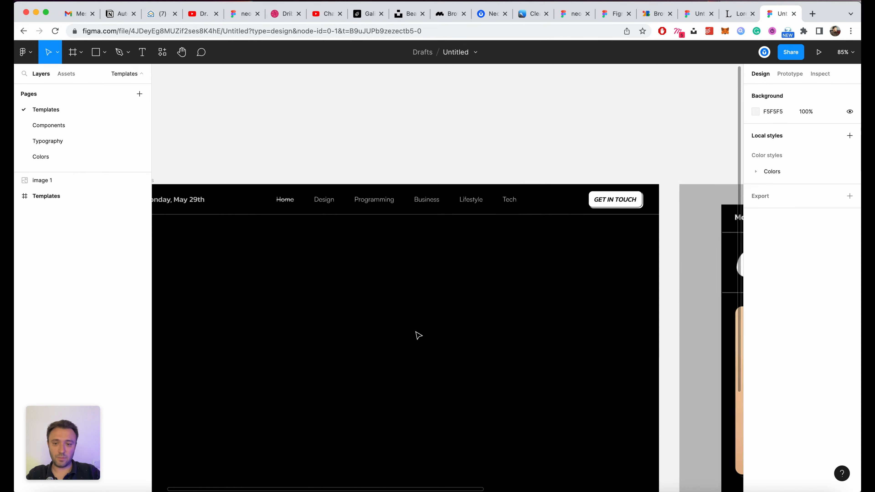
key(t)
click(290, 266)
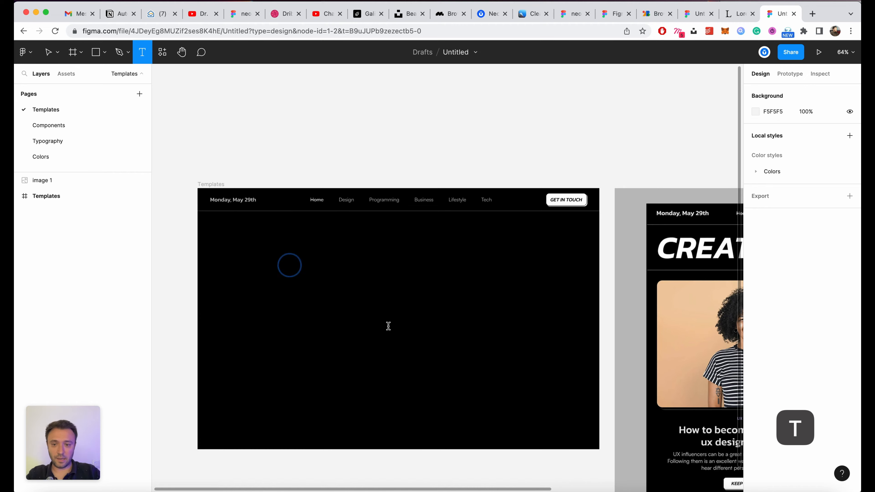
text(Creat)
key(Escape)
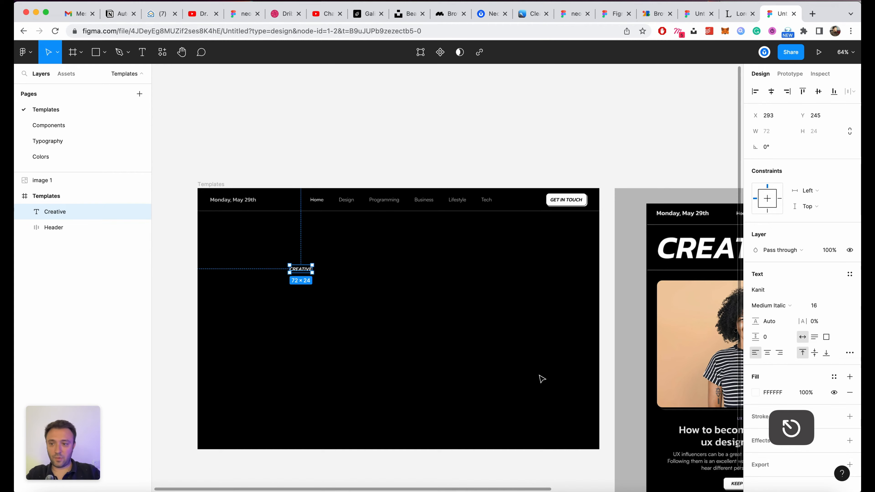
Step: Send the Creative text one layer back beneath the Header and set its font size to 120
key(super+bracketleft)
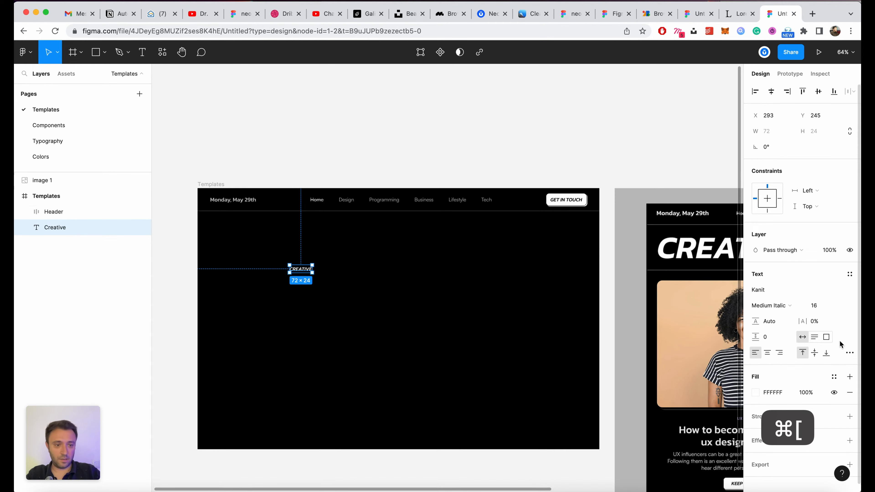
click(828, 309)
text(120)
key(Return)
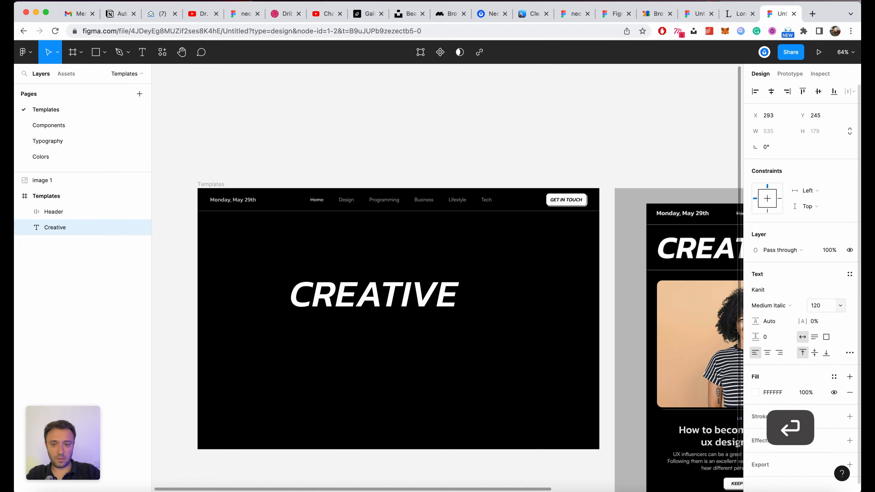
Step: Move the CREATIVE heading up closer to the header, to X 187, Y 109
scroll(524, 338, right, 5)
drag(322, 308, 289, 265)
scroll(414, 262, right, 13)
scroll(511, 258, left, 12)
scroll(512, 259, left, 10)
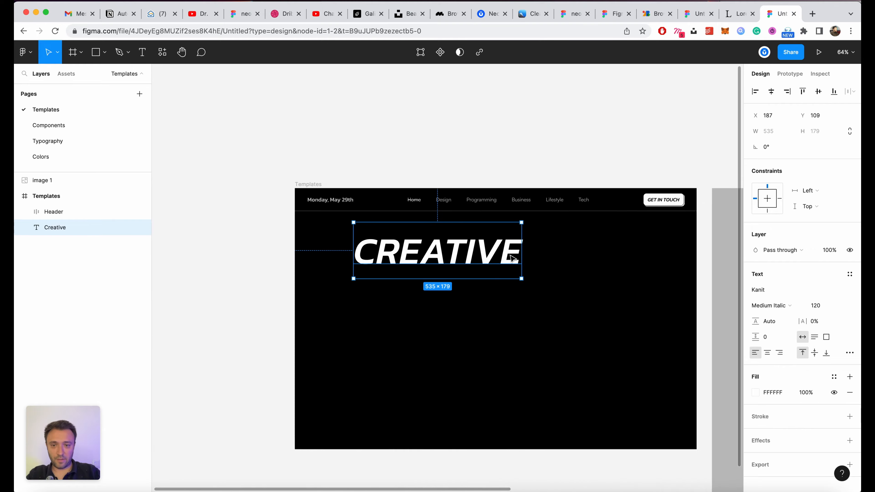
Step: Duplicate the CREATIVE heading straight down to Y 288 and change the copy's font to Satoshi
key(alt)
drag(477, 265, 477, 321)
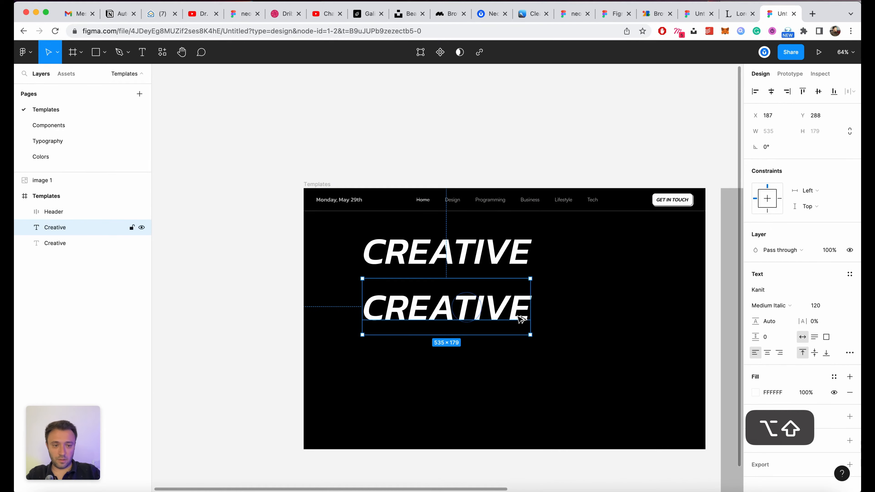
click(792, 291)
text(Sato)
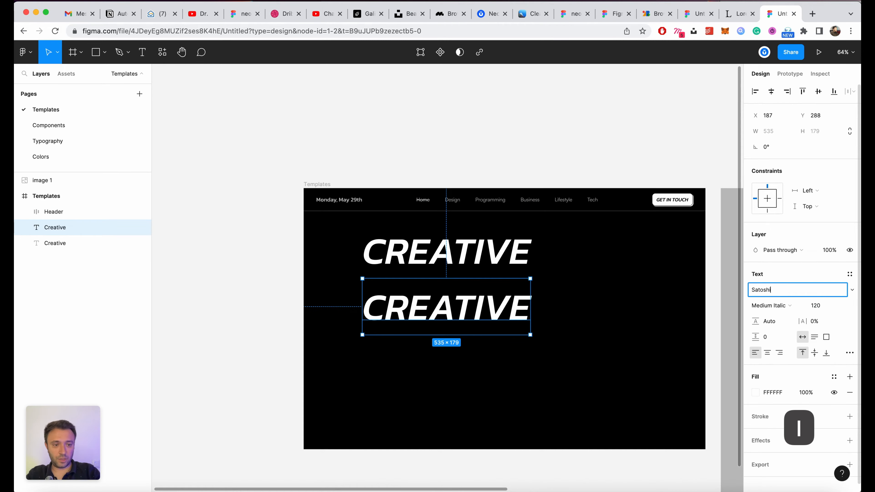
text(shi)
key(Return)
Step: Set the copied text's font size to 16 and its letter case to none instead of uppercase
click(826, 308)
text(16)
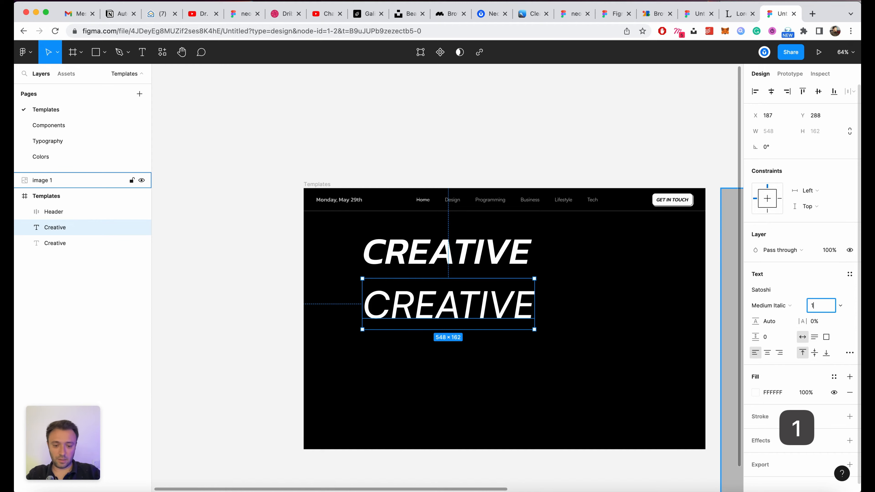
key(Return)
click(849, 352)
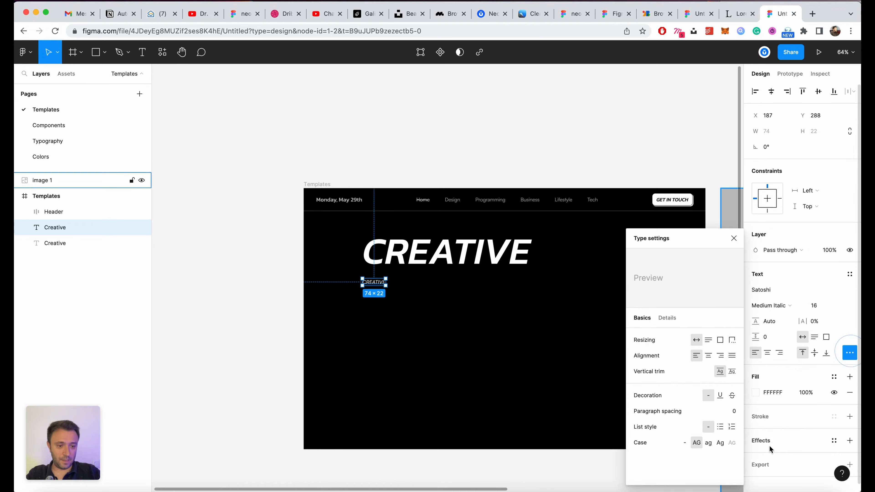
click(684, 444)
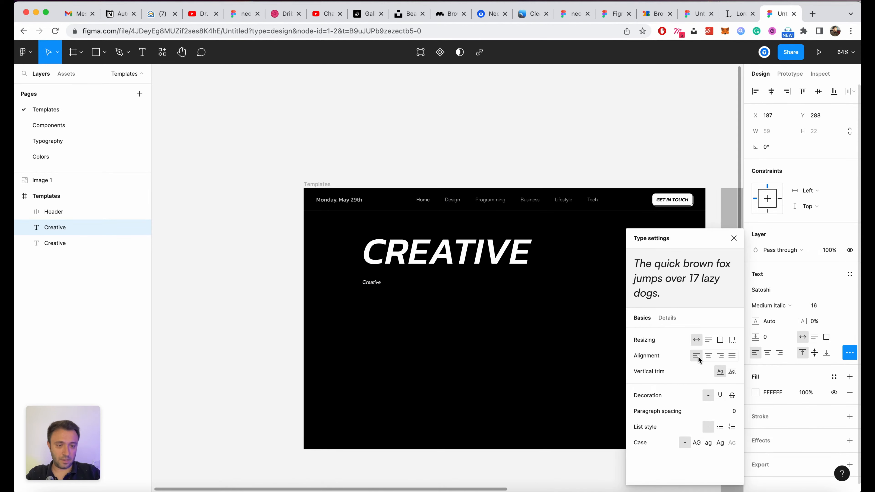
click(460, 370)
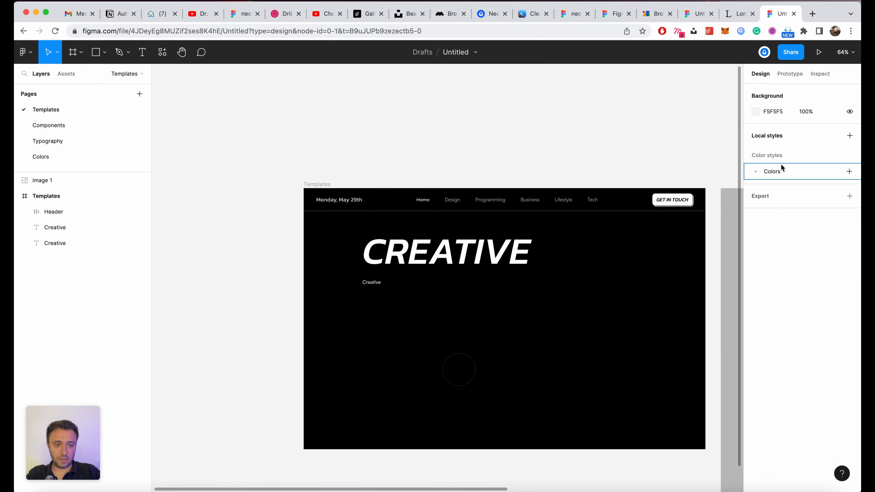
Step: Switch to lipsum.com and copy the "What is Lorem Ipsum?" passage from its beginning through "type specimen book."
click(733, 14)
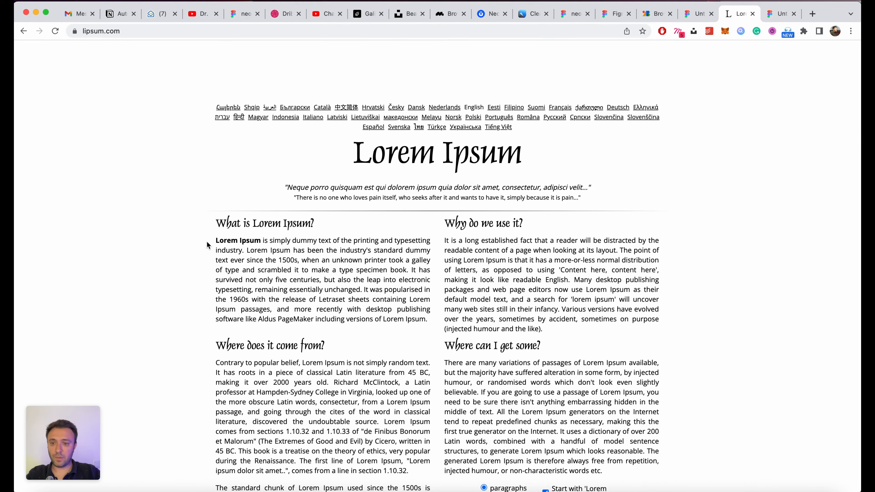
drag(209, 245, 286, 268)
click(271, 261)
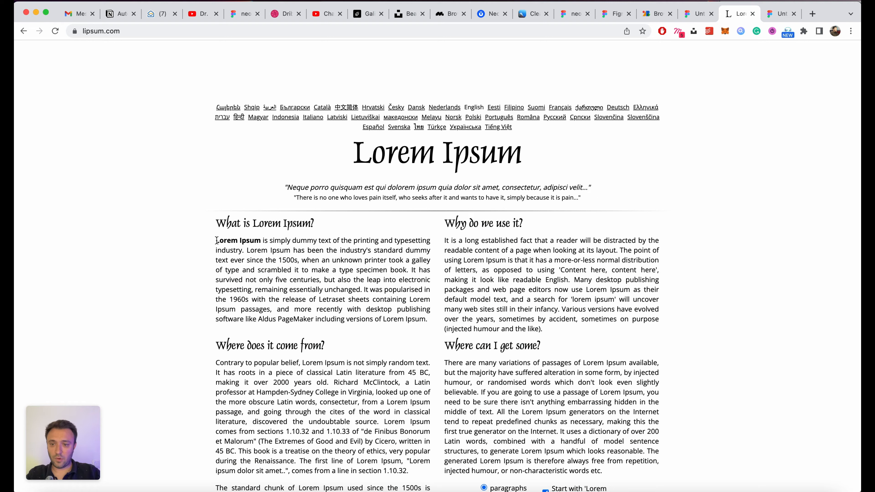
drag(216, 240, 391, 267)
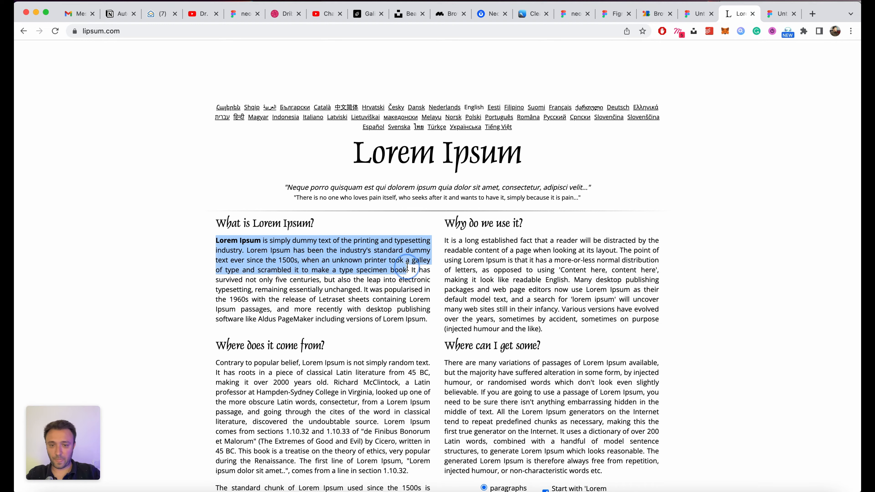
key(super+c)
Step: Return to the Figma file being designed and replace the small Creative text with the copied Lorem Ipsum passage
click(697, 11)
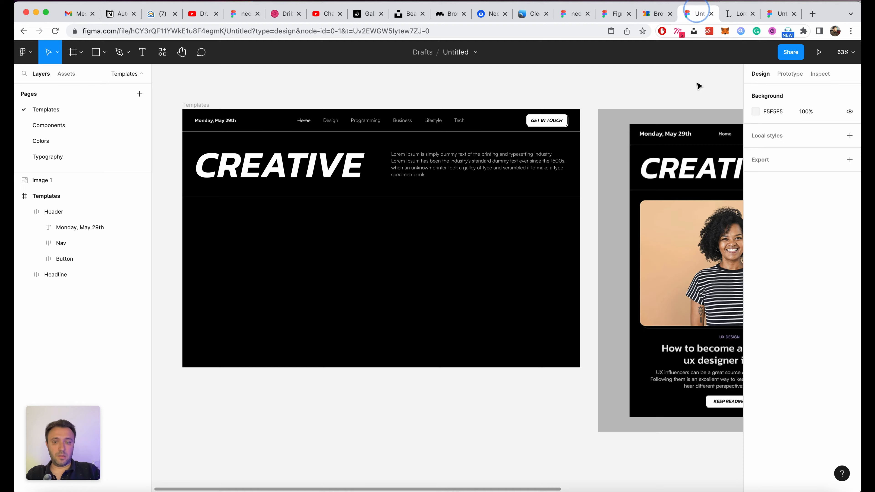
click(781, 15)
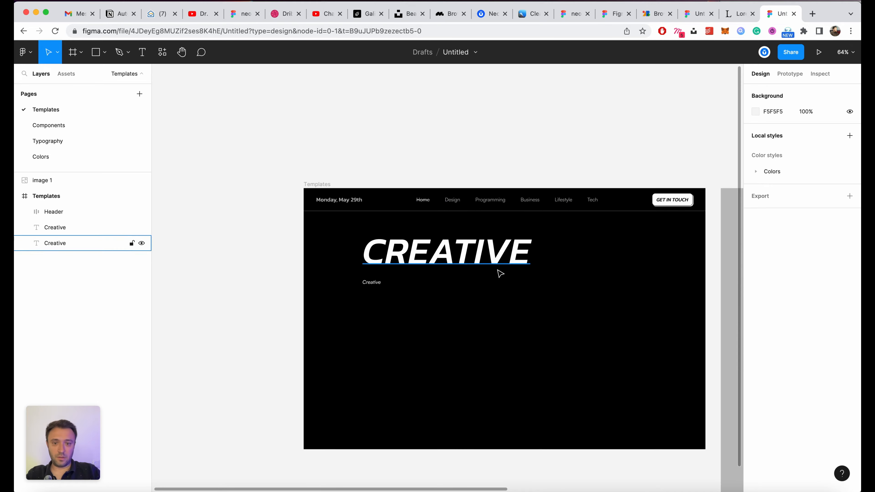
click(377, 285)
key(super+v)
click(501, 355)
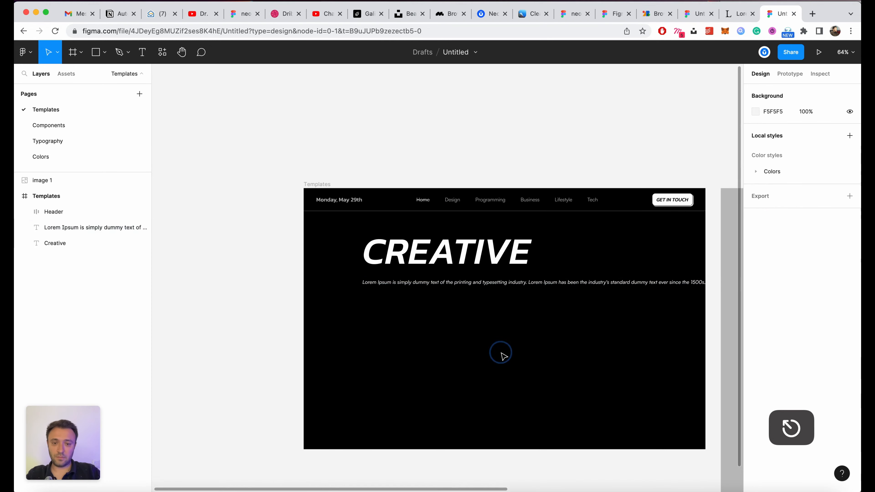
Step: Set the Lorem Ipsum text's font style to Regular and apply the Colors/Grey color style to it
double_click(560, 280)
key(Escape)
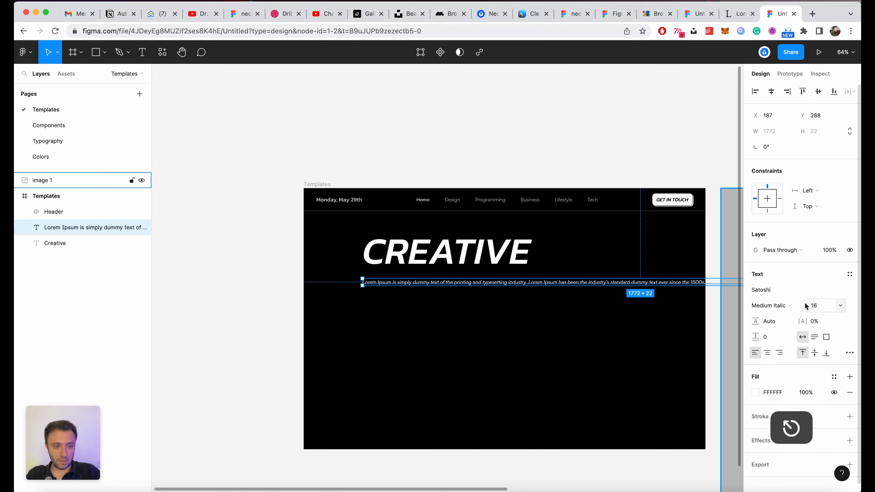
click(775, 305)
click(775, 227)
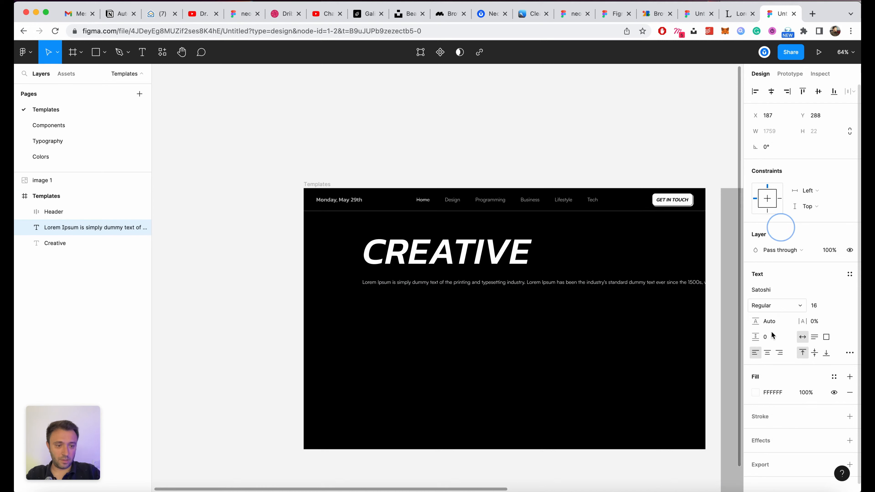
click(831, 377)
click(764, 371)
click(597, 359)
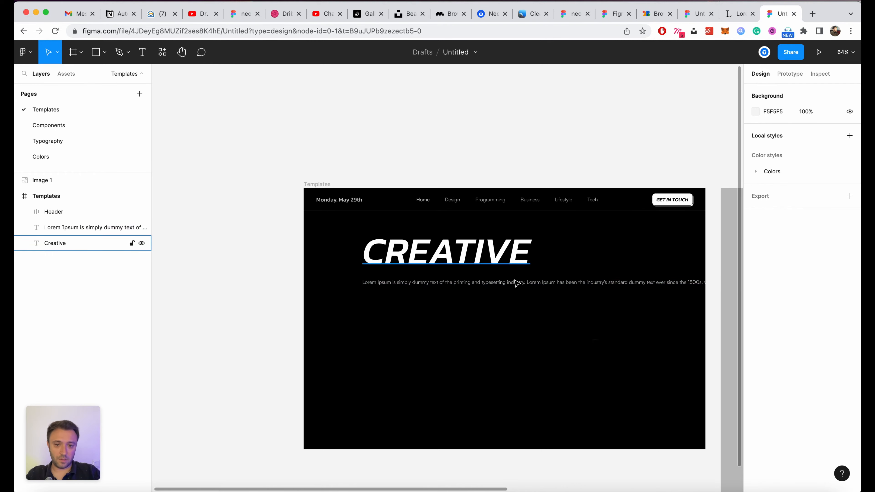
Step: Move the Lorem Ipsum text to X 41, Y 325 and start its second sentence on a new line
drag(515, 283, 468, 294)
double_click(524, 294)
click(526, 294)
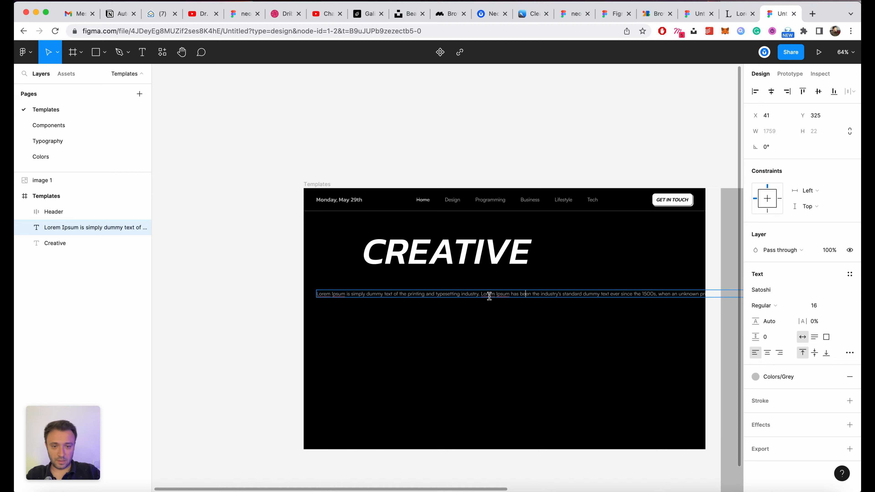
key(Left)
key(BackSpace)
key(Return)
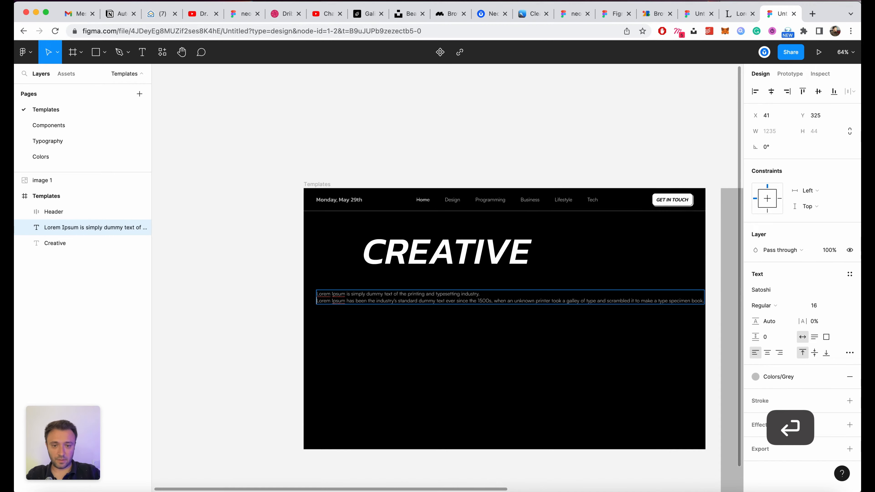
Step: Combine the CREATIVE headline and the Lorem Ipsum text into one auto layout frame
scroll(570, 314, left, 20)
key(Escape)
key(Escape)
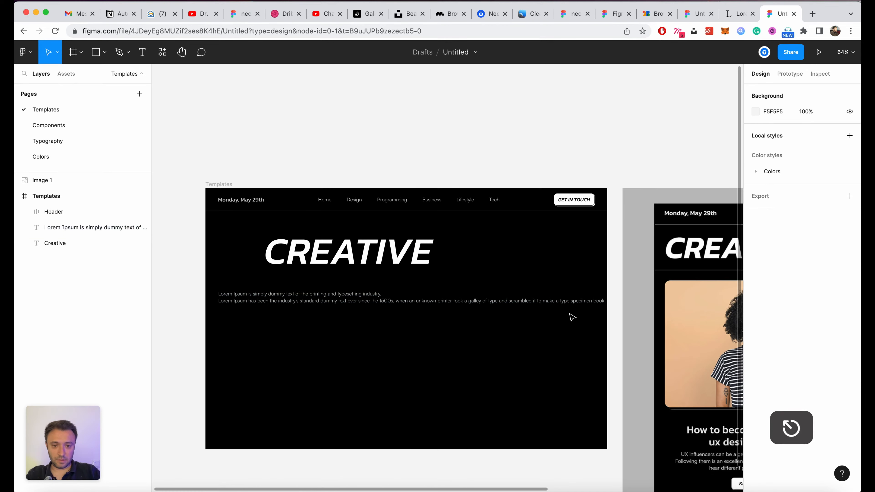
click(379, 332)
scroll(239, 297, up, 2)
drag(231, 217, 416, 327)
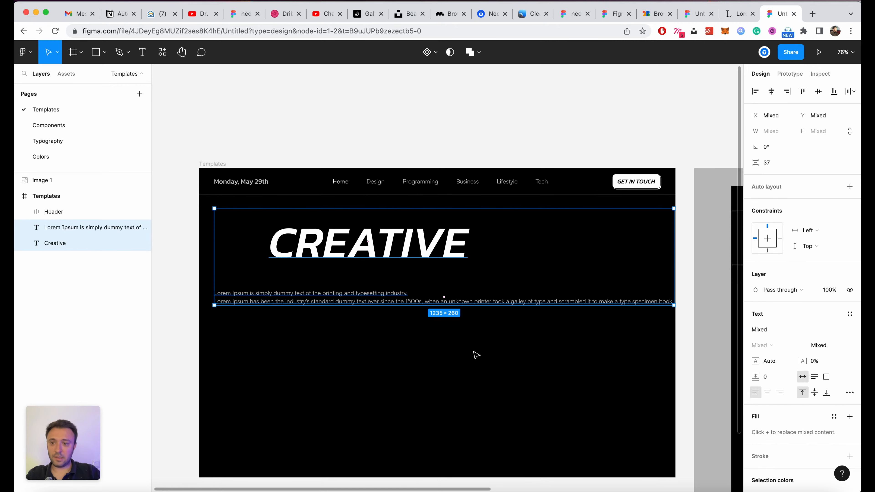
key(shift+a)
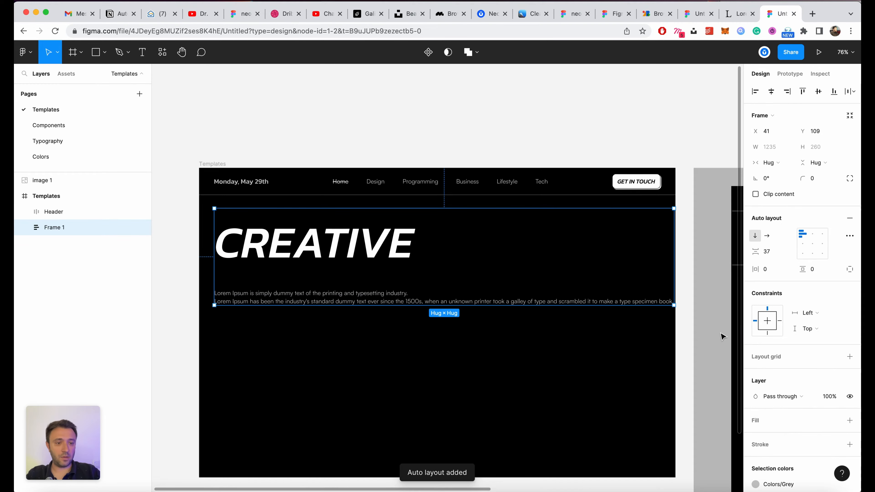
Step: Give the headline section's auto layout frame a fixed width of 1200
scroll(517, 303, down, 5)
scroll(500, 310, up, 4)
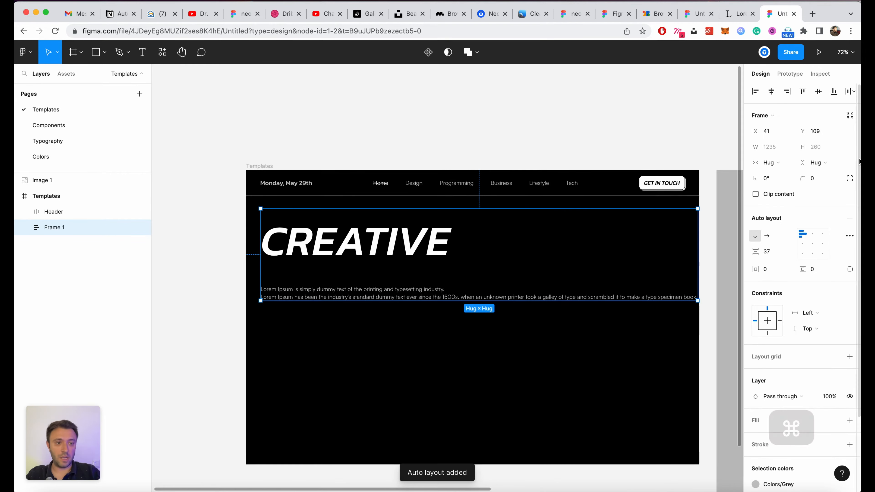
click(772, 162)
click(782, 152)
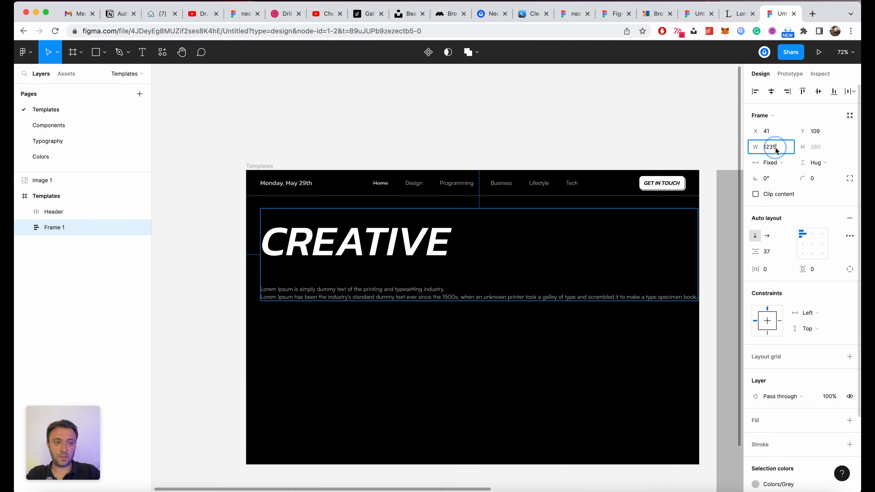
text(120)
key(Return)
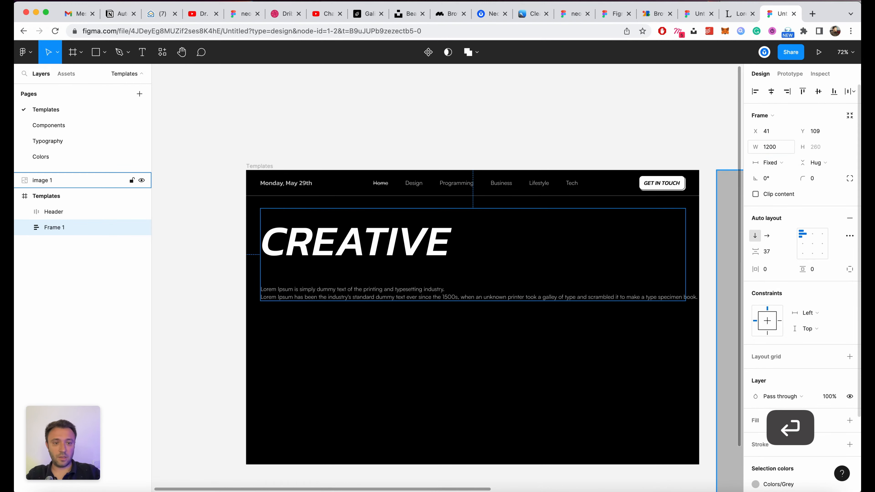
Step: Set the horizontal resizing of both the CREATIVE headline and the Lorem Ipsum text to Fill container
click(319, 394)
super+click(392, 260)
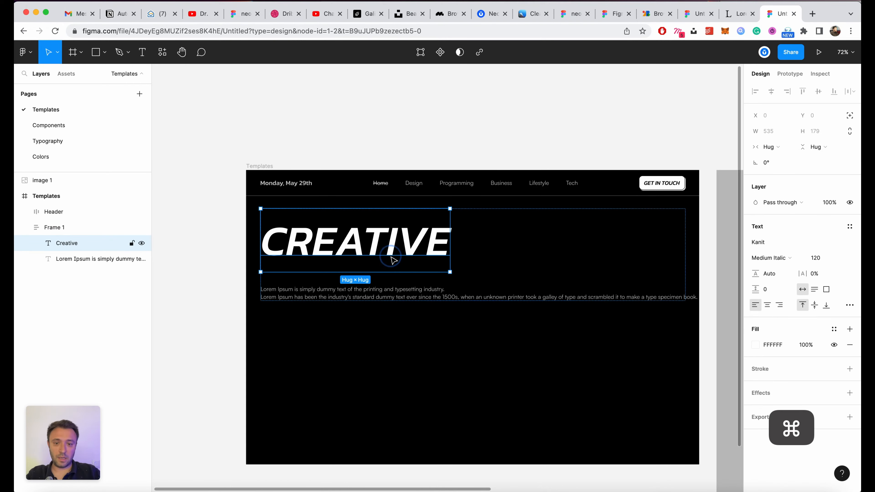
click(768, 146)
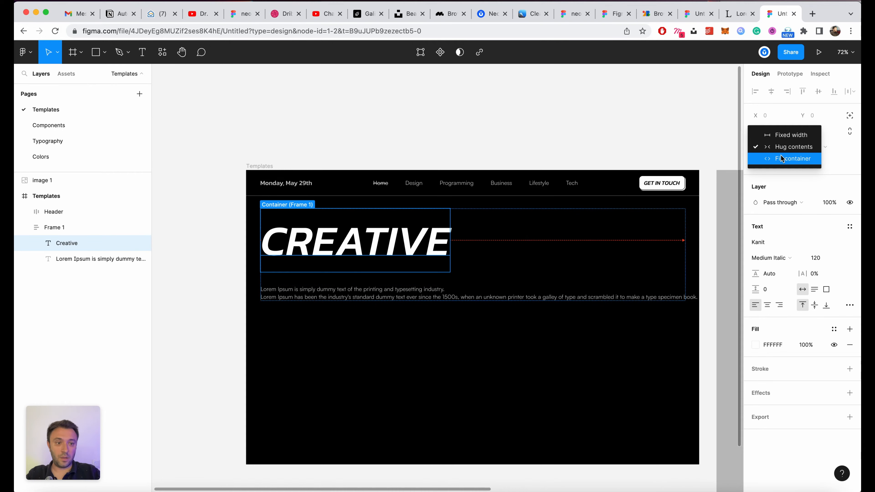
click(780, 155)
click(523, 299)
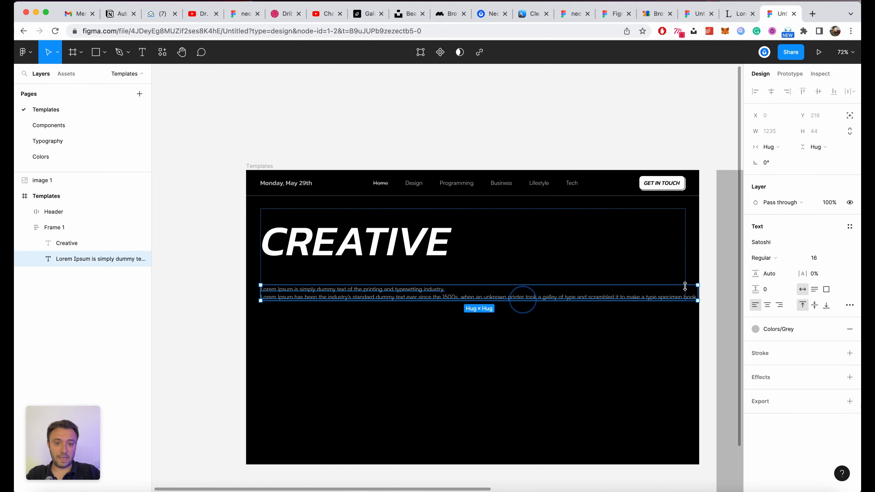
click(771, 146)
click(779, 157)
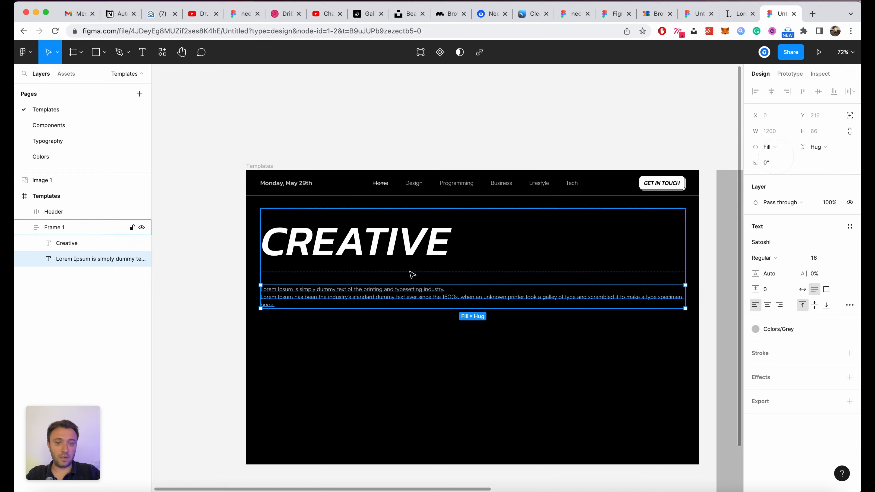
Step: Change the headline frame's auto layout to horizontal direction with left, vertically centered alignment
click(63, 228)
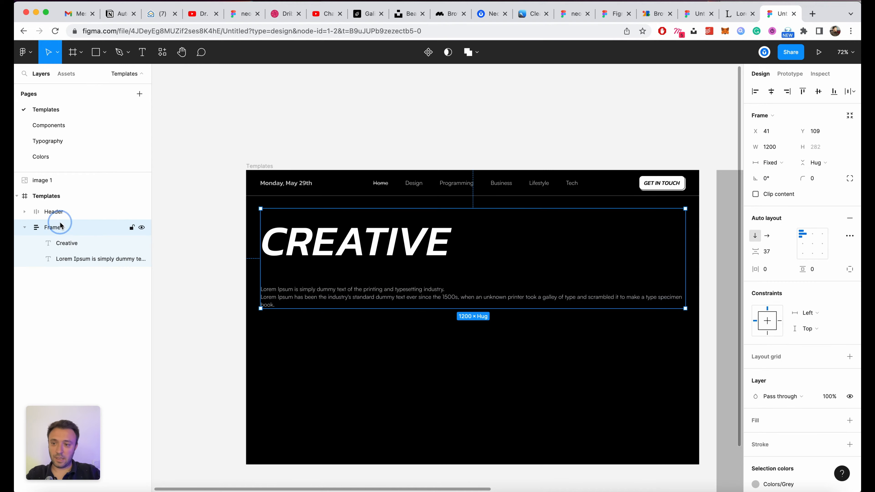
click(767, 236)
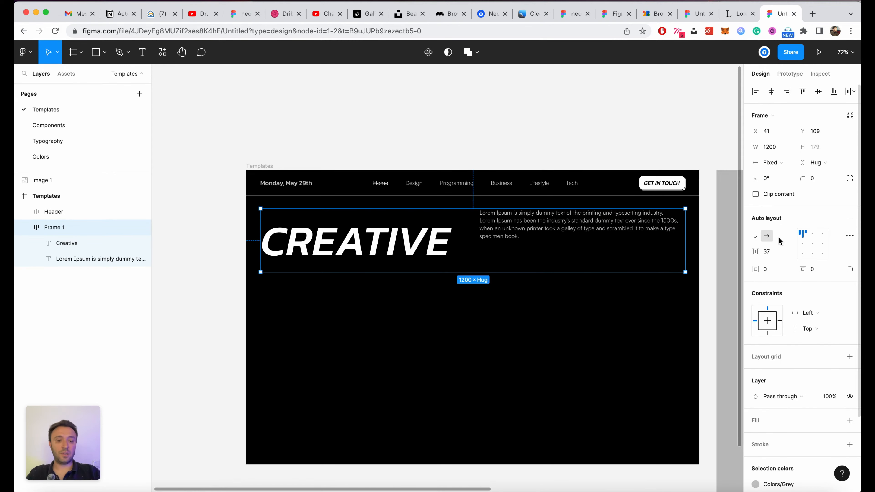
click(802, 245)
click(605, 317)
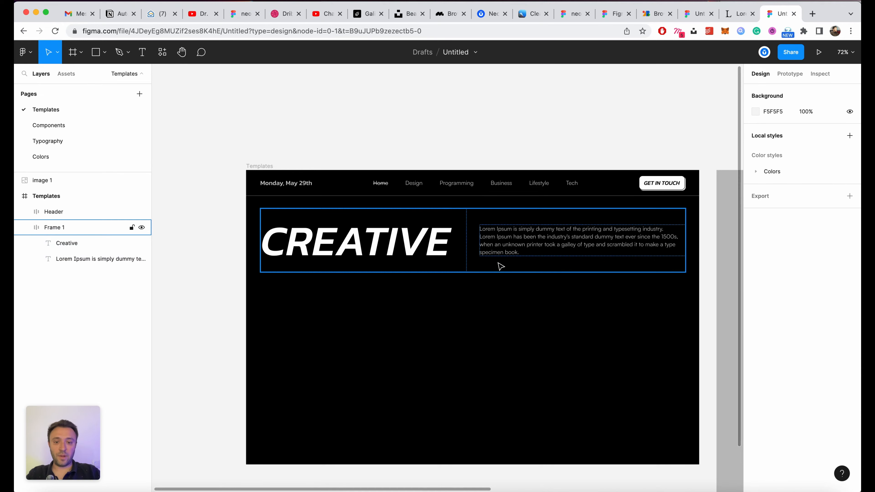
Step: Move the headline frame up to about 15 px below the header and measure the gap between them
drag(497, 261, 497, 253)
click(499, 326)
click(490, 189)
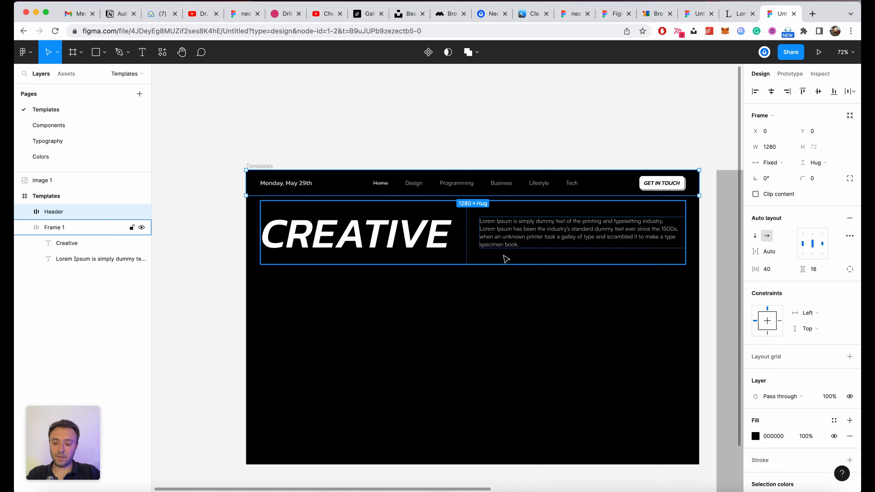
key(alt+super)
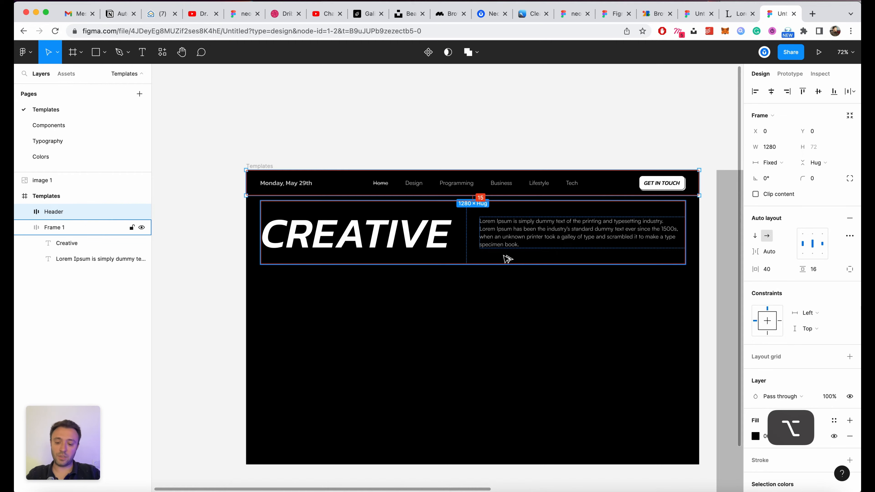
Step: Rename the frame below the header as Headline and apply the header's copied properties to it
key(alt+super+c)
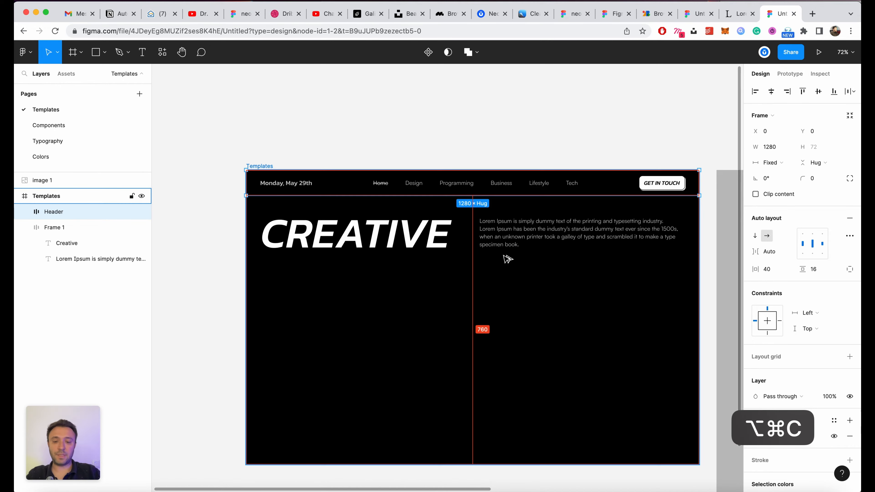
click(514, 298)
click(515, 241)
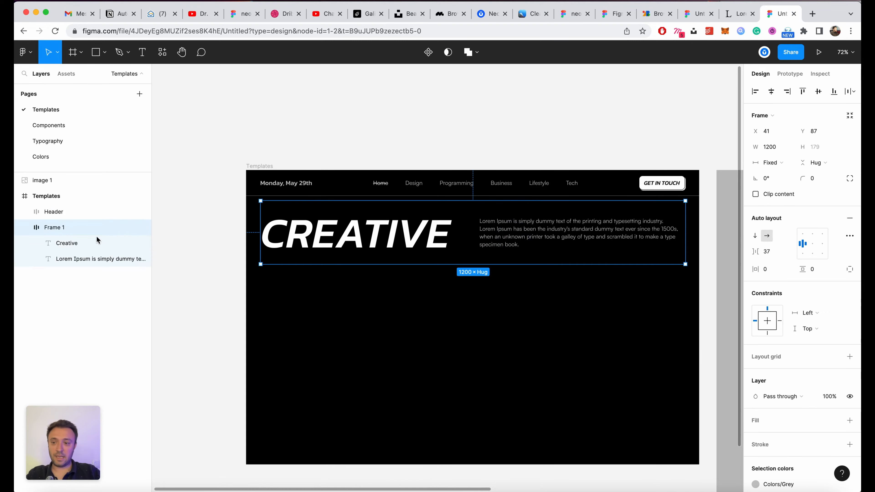
double_click(65, 230)
text(Headline)
key(Return)
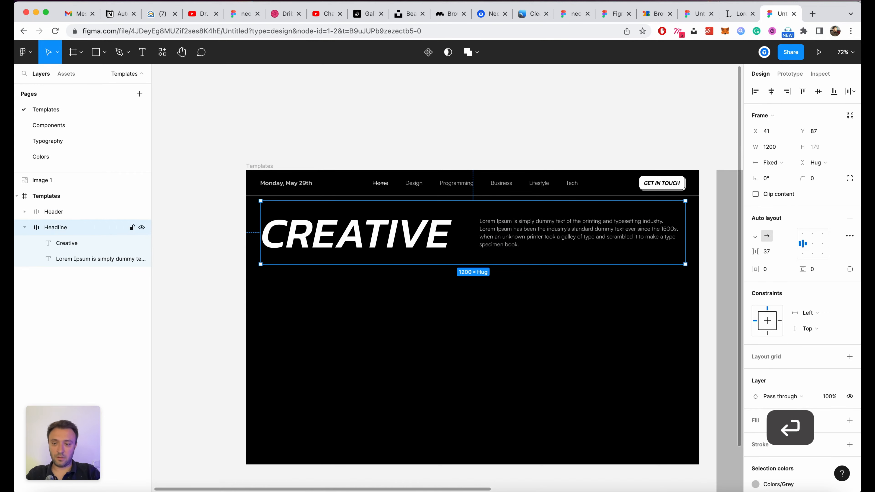
click(24, 227)
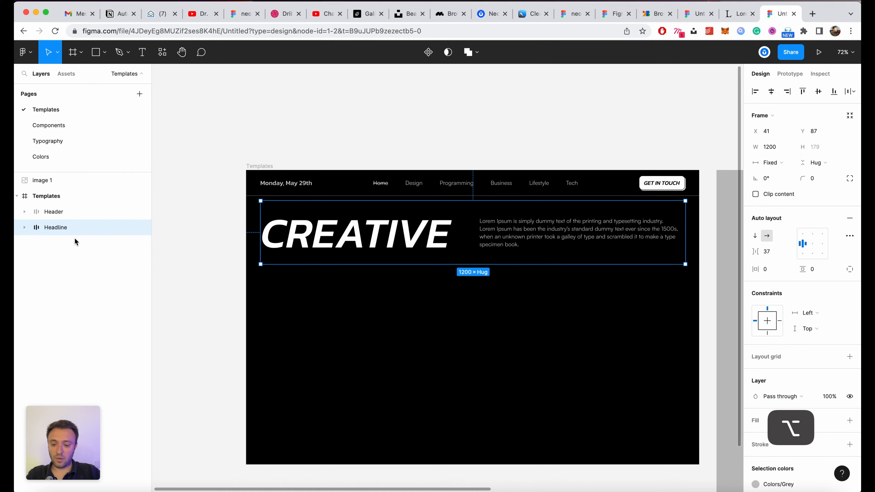
key(alt+super+v)
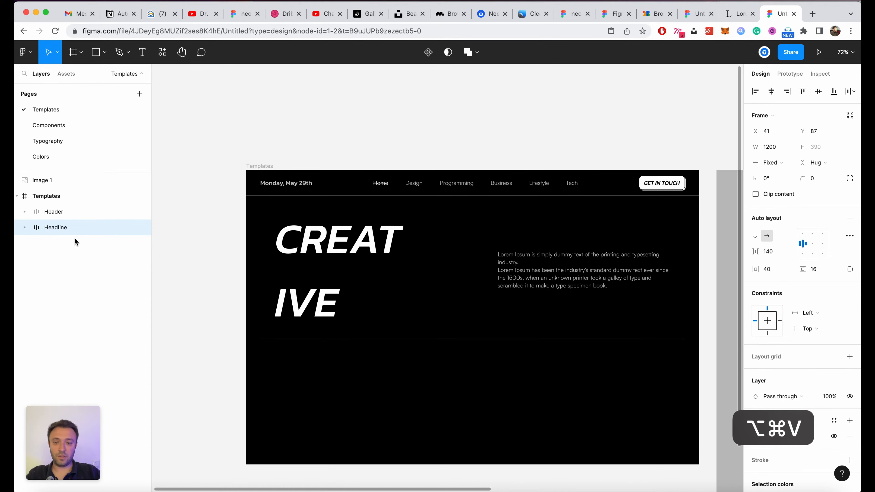
Step: Examine the Headline frame's pasted layout and the sizing of its CREATIVE heading and paragraph text
click(560, 436)
scroll(560, 436, down, 5)
scroll(560, 436, up, 5)
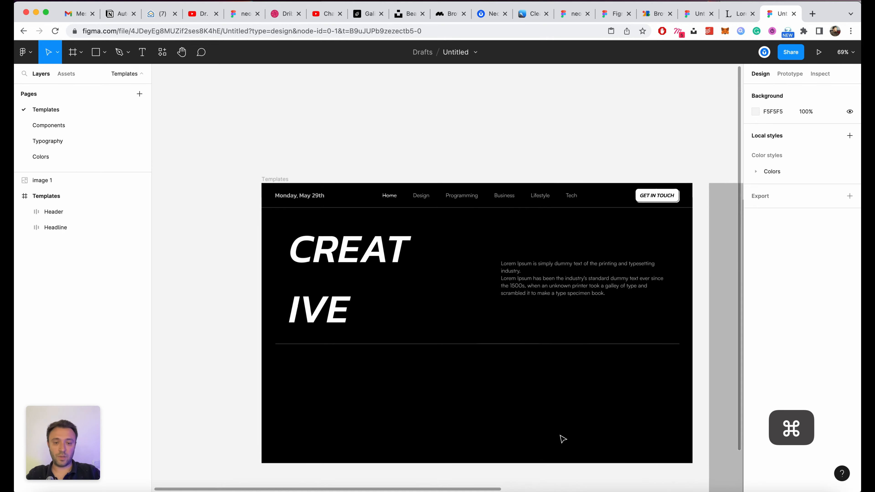
click(551, 274)
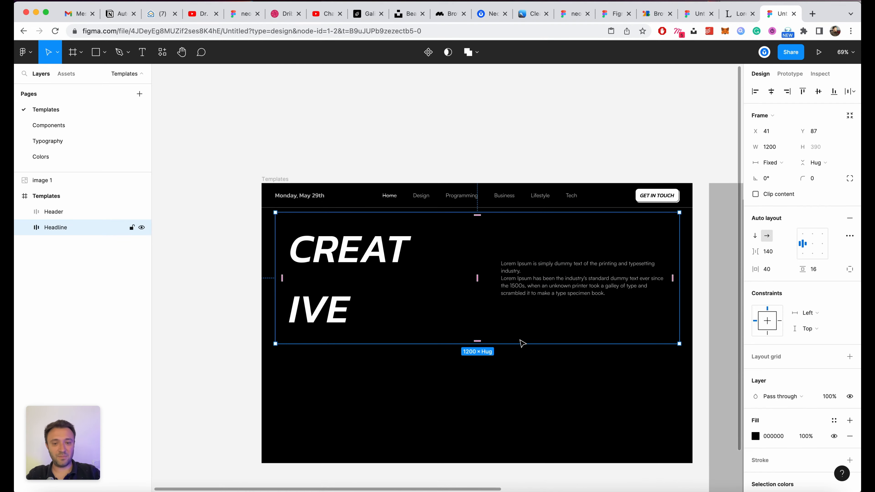
click(525, 367)
scroll(525, 367, up, 3)
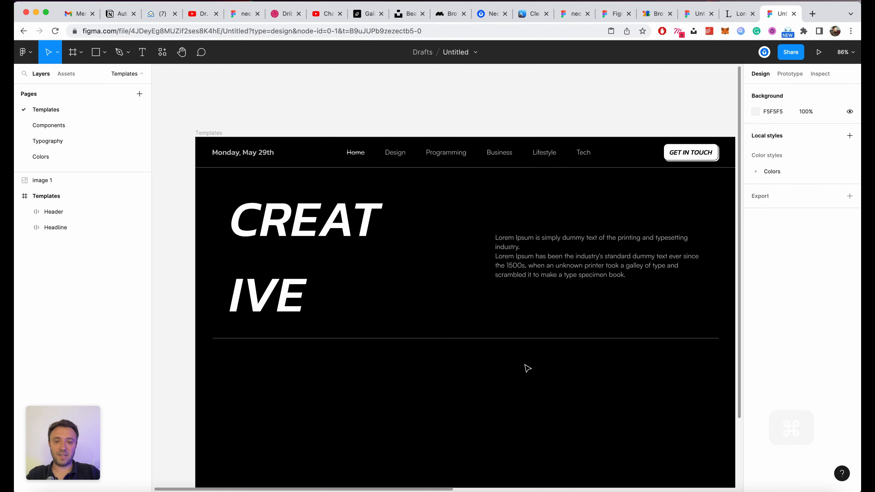
scroll(491, 362, down, 4)
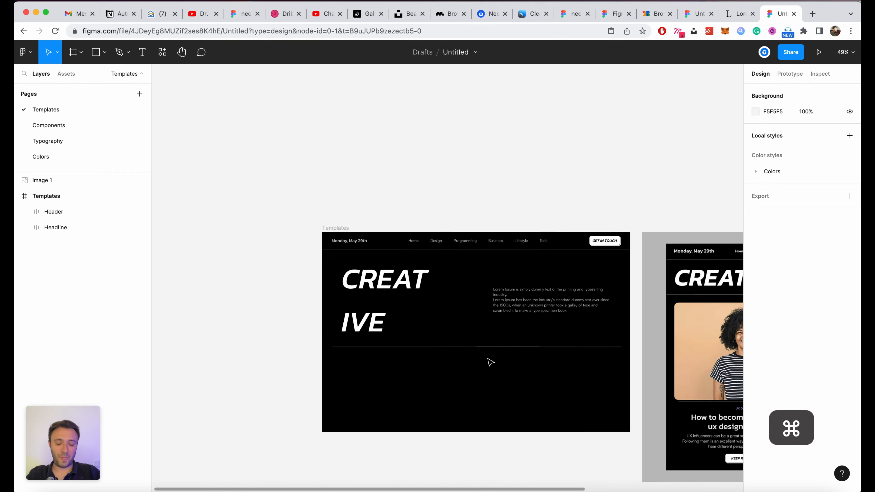
scroll(490, 361, up, 3)
scroll(490, 362, up, 1)
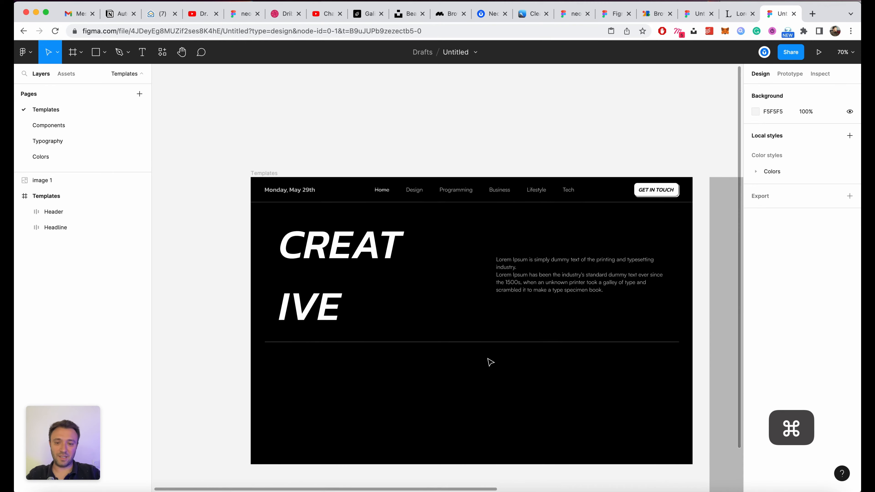
super+click(383, 252)
scroll(551, 364, right, 1)
scroll(416, 367, up, 1)
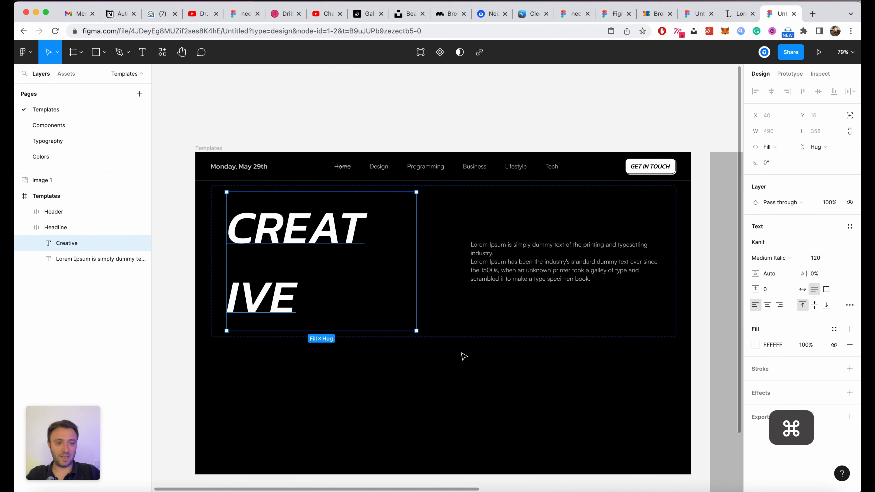
click(578, 262)
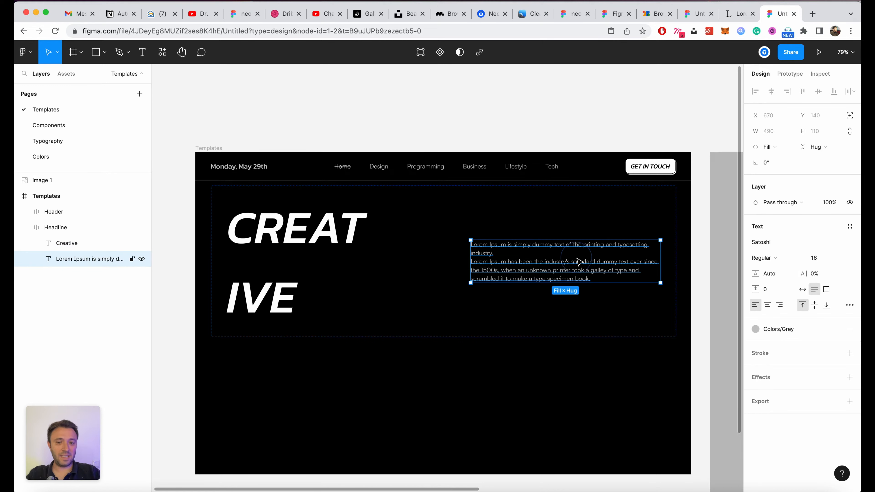
click(466, 369)
Step: Set the Headline frame's horizontal spacing between items to 64
click(555, 245)
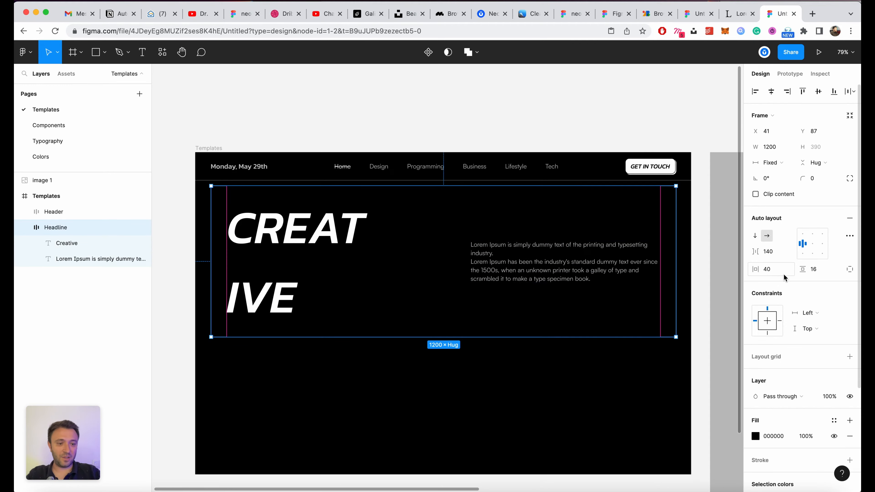
click(777, 252)
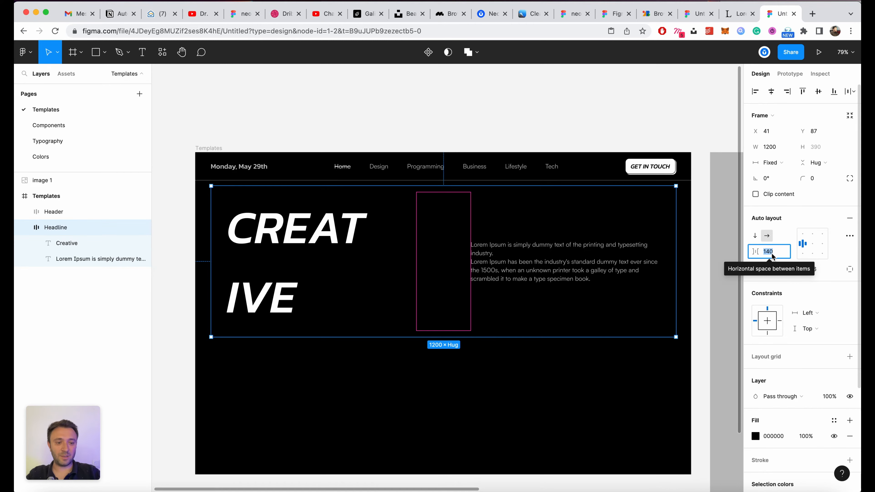
click(850, 236)
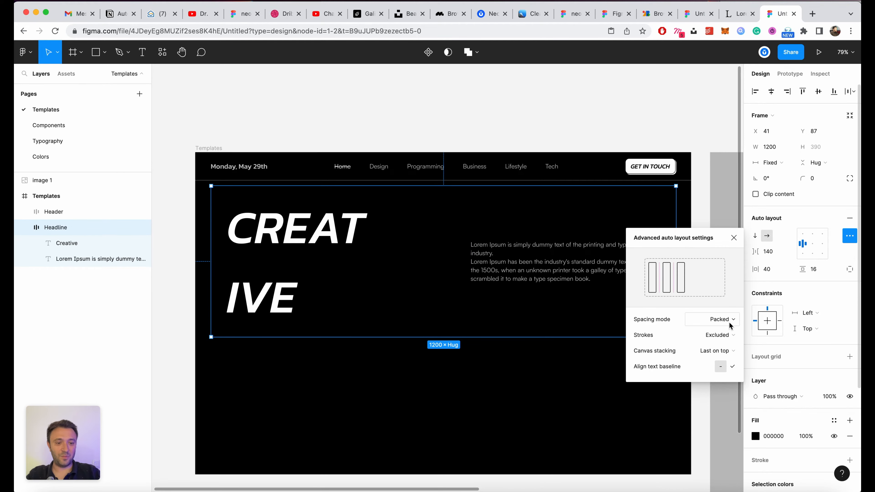
click(778, 255)
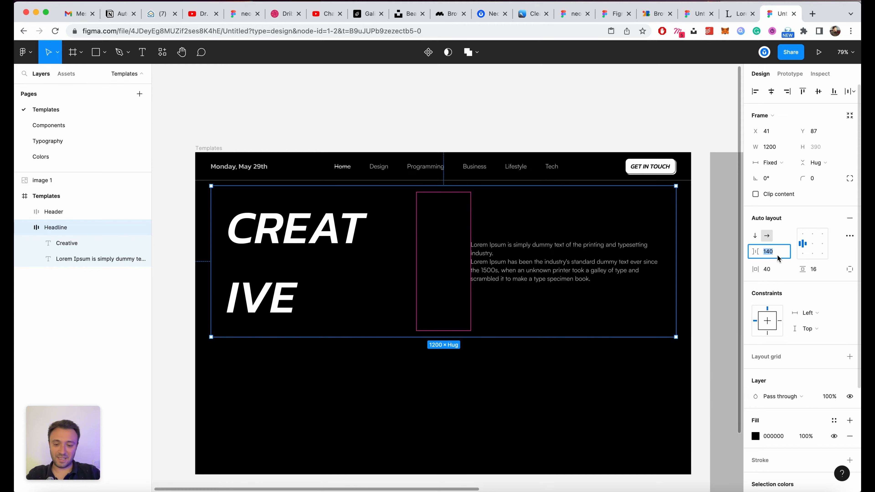
text(64)
key(Return)
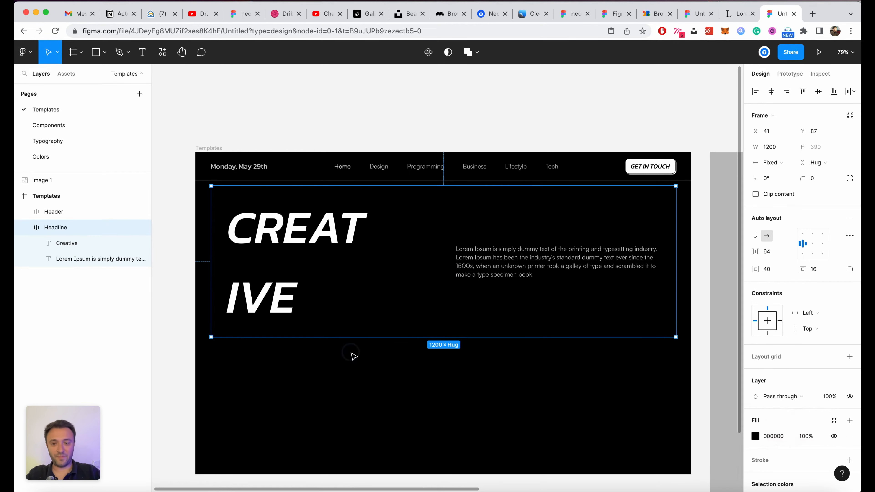
Step: Give the CREATIVE heading a fixed width and widen it to about 583 so the word fits on one line
click(351, 357)
super+click(333, 293)
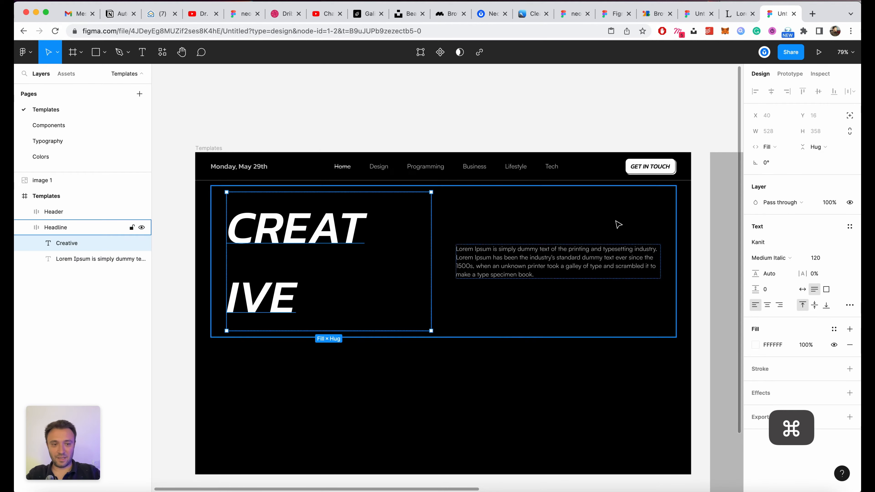
click(596, 267)
click(329, 222)
click(769, 147)
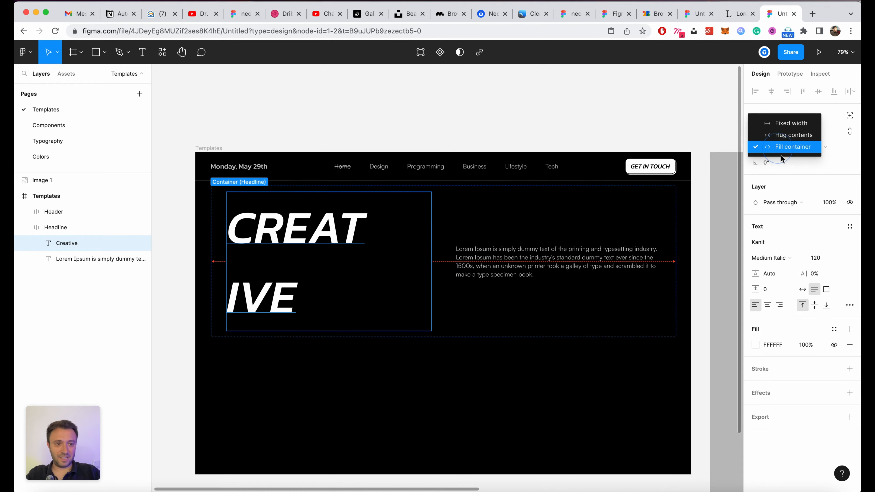
click(763, 121)
drag(434, 228, 453, 227)
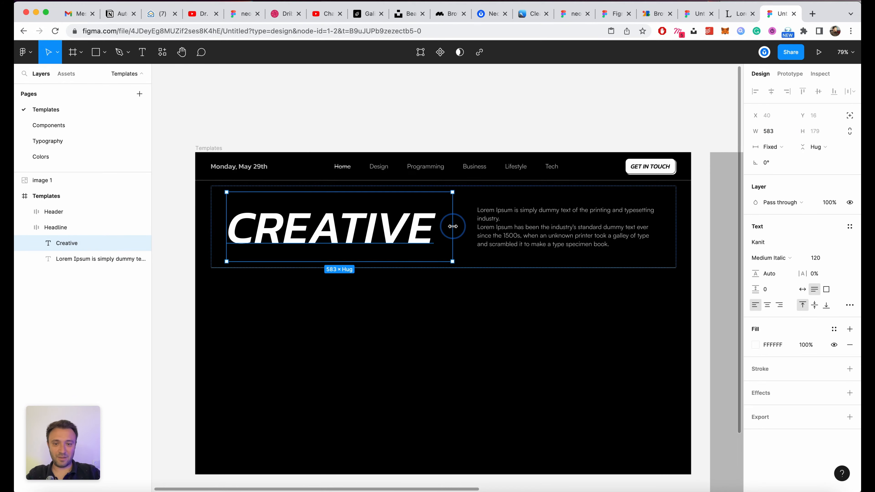
Step: Set the line height of the CREATIVE heading to 120
click(471, 333)
scroll(448, 293, left, 3)
scroll(448, 293, up, 1)
click(424, 264)
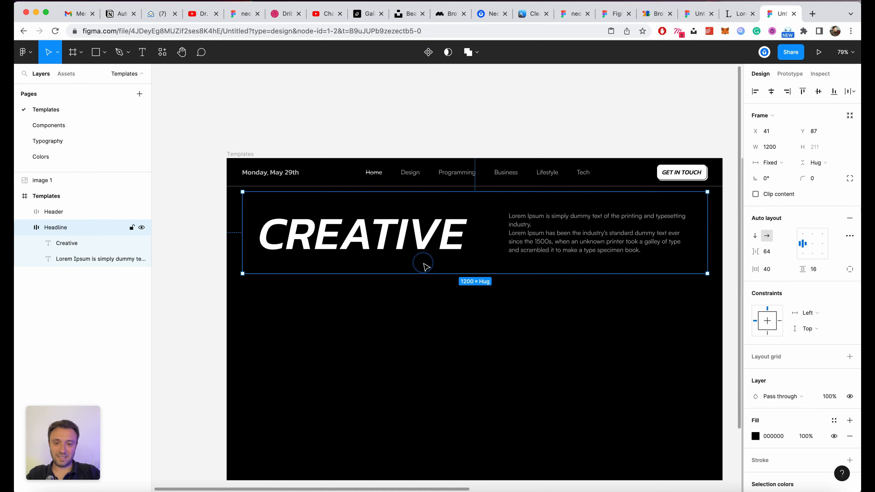
super+click(432, 232)
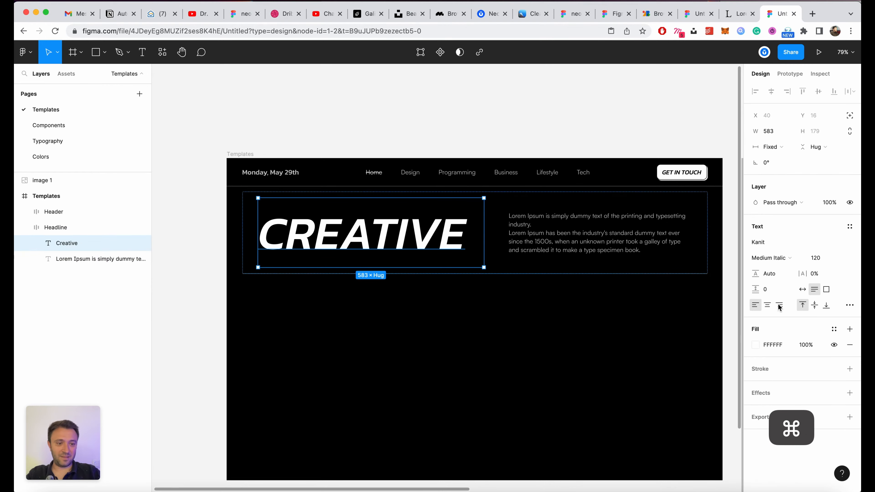
click(793, 274)
click(767, 277)
text(120)
key(Return)
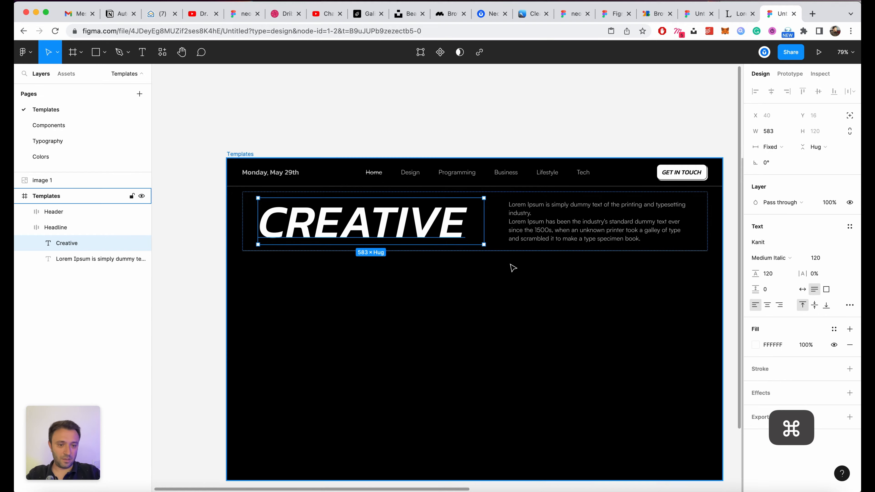
Step: Extend the Headline frame on both sides to span the template's full 1280 width, starting at X 0
scroll(512, 266, up, 2)
click(381, 306)
scroll(387, 308, down, 4)
scroll(475, 301, up, 4)
click(538, 208)
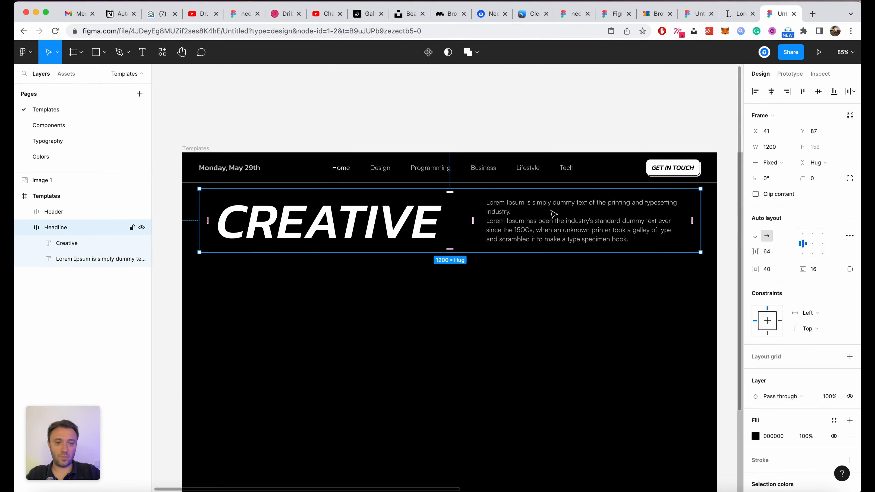
scroll(461, 279, down, 3)
scroll(424, 270, up, 3)
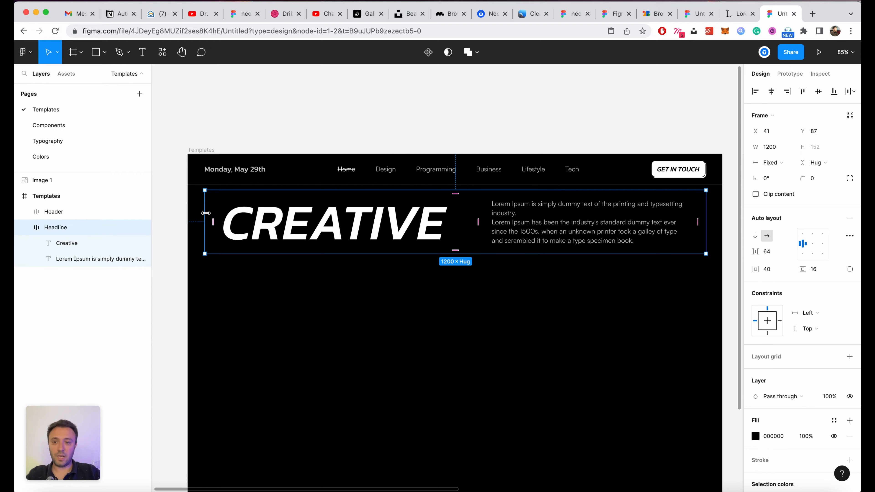
drag(200, 213, 183, 214)
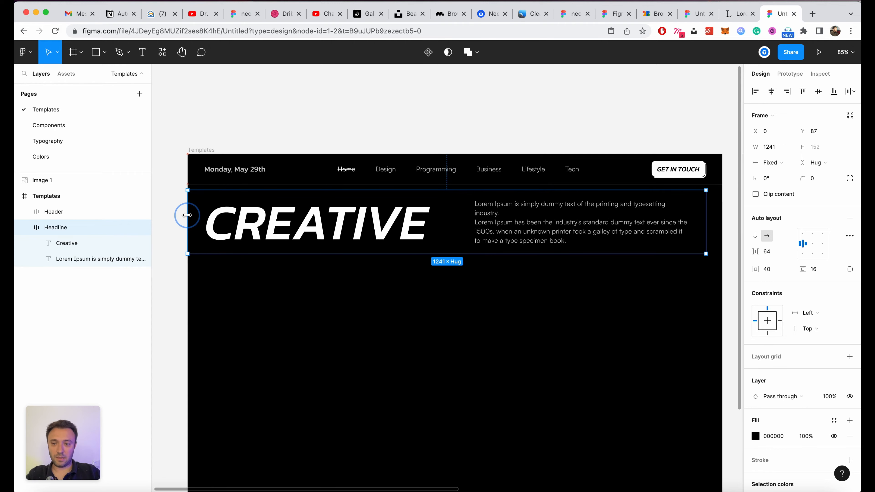
scroll(492, 290, right, 3)
drag(654, 206, 669, 206)
Step: Compare the headline with the reference design and set the Headline frame's vertical padding to 24
scroll(420, 283, right, 10)
scroll(385, 274, up, 5)
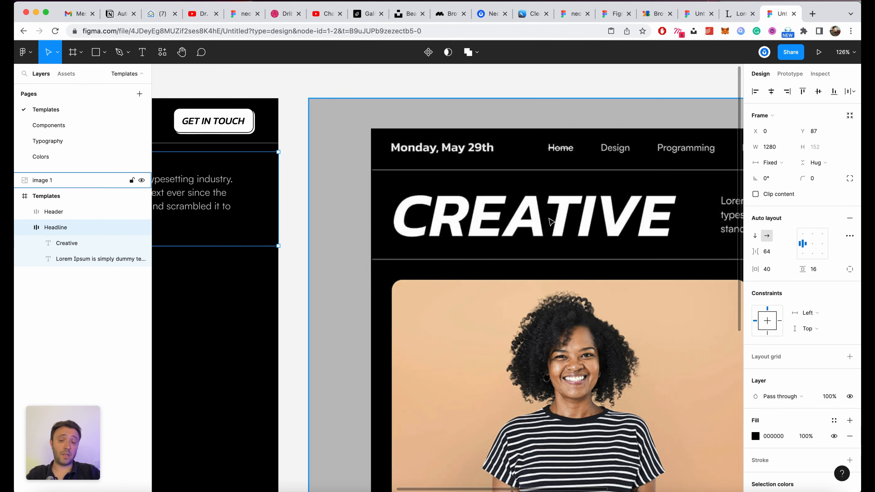
scroll(550, 221, down, 5)
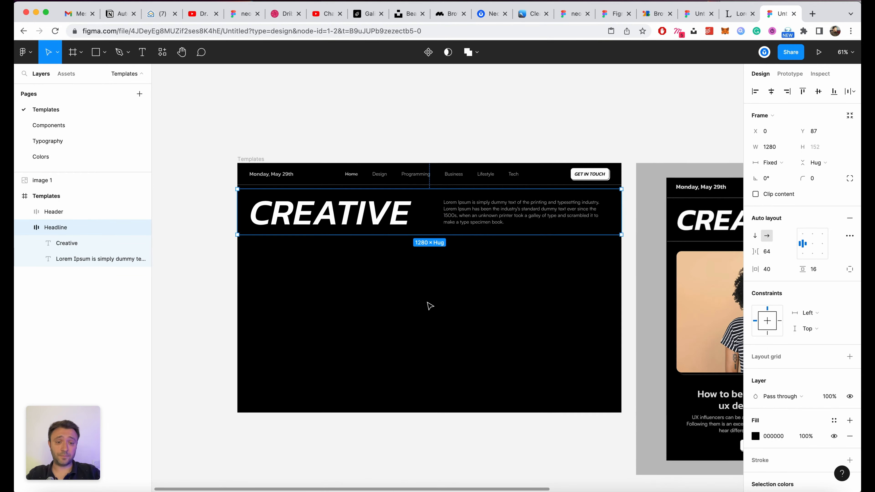
scroll(341, 223, up, 3)
click(822, 269)
text(2)
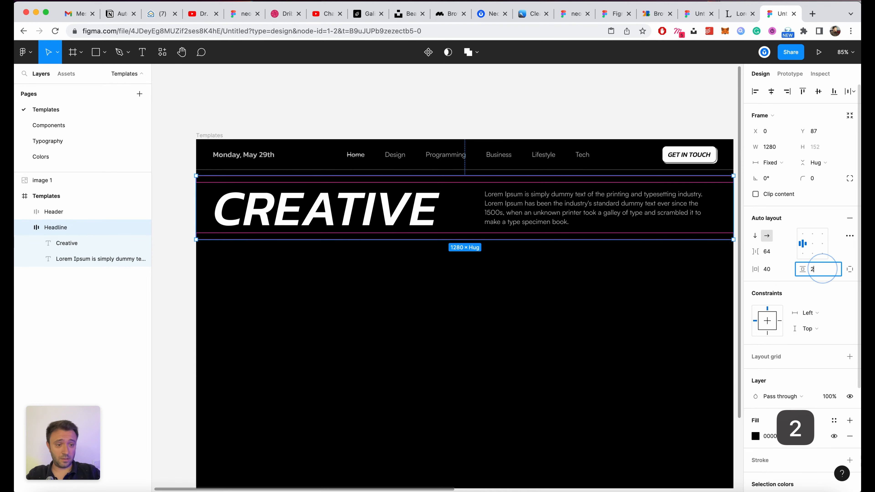
text(4)
key(Return)
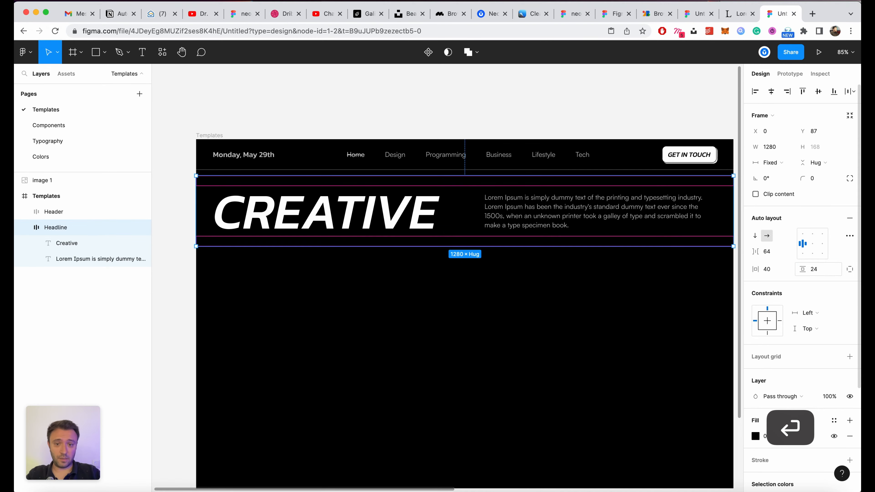
Step: Move the Headline frame up so it sits flush against the bottom of the header
key(Escape)
click(503, 211)
key(Escape)
scroll(449, 254, down, 1)
Step: Set the CREATIVE heading's horizontal resizing to Fill container
super+click(592, 219)
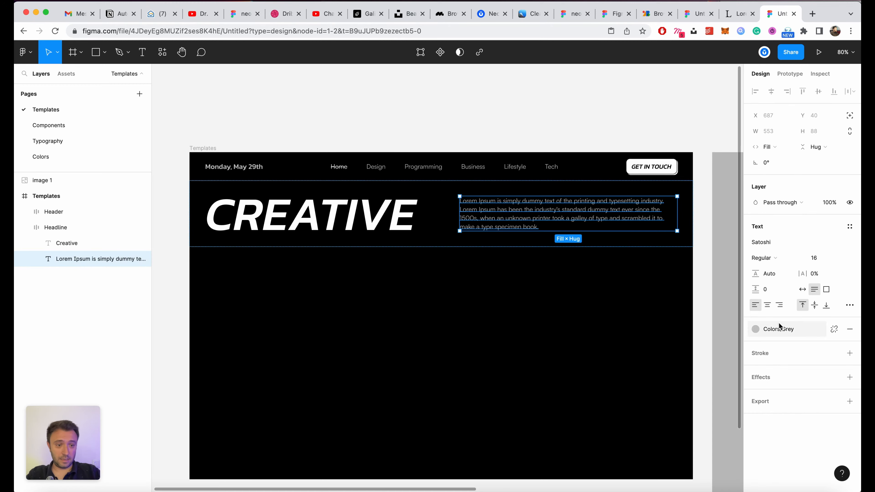
click(397, 224)
click(768, 147)
click(771, 170)
Step: Give the headline's paragraph text a fixed width and narrow it slightly by moving its left edge inward
click(553, 203)
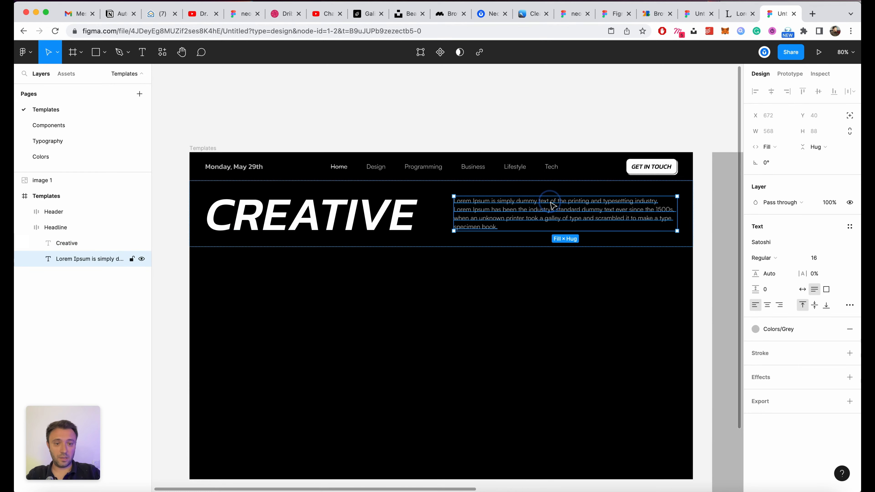
click(776, 147)
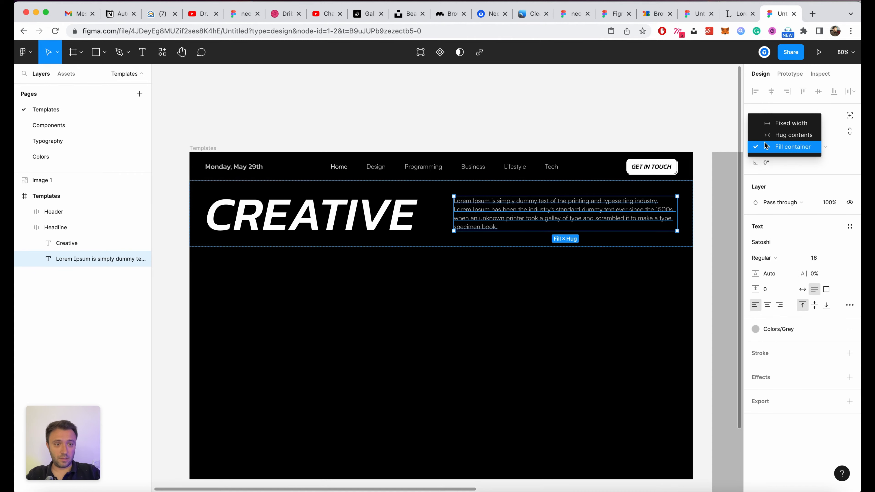
click(776, 128)
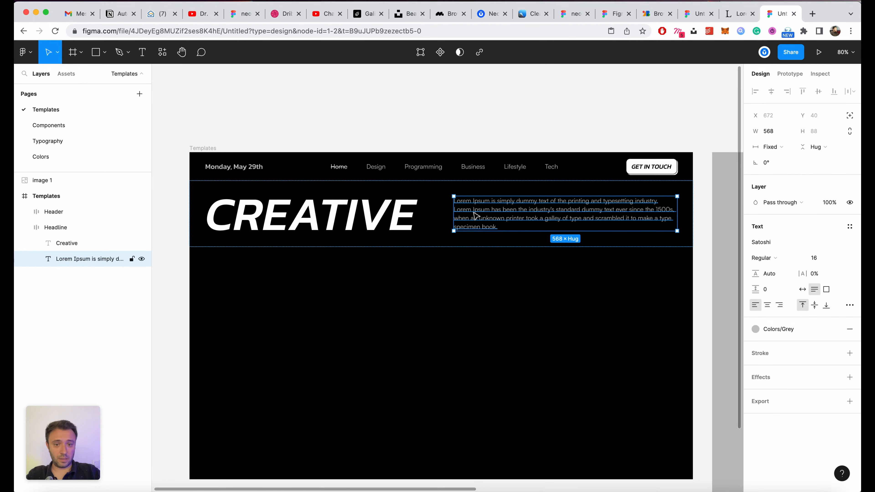
drag(453, 211, 467, 211)
scroll(446, 309, down, 5)
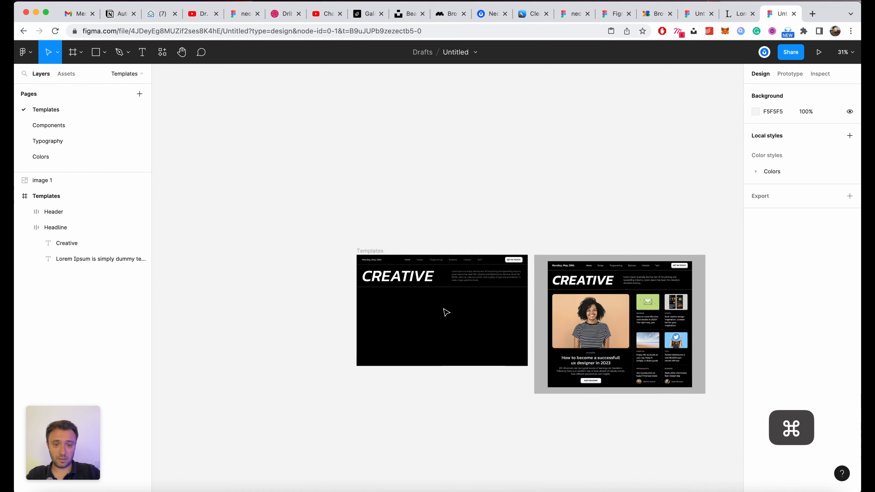
Step: Undo the last width changes to the headline's paragraph text
scroll(446, 309, up, 4)
key(super+z)
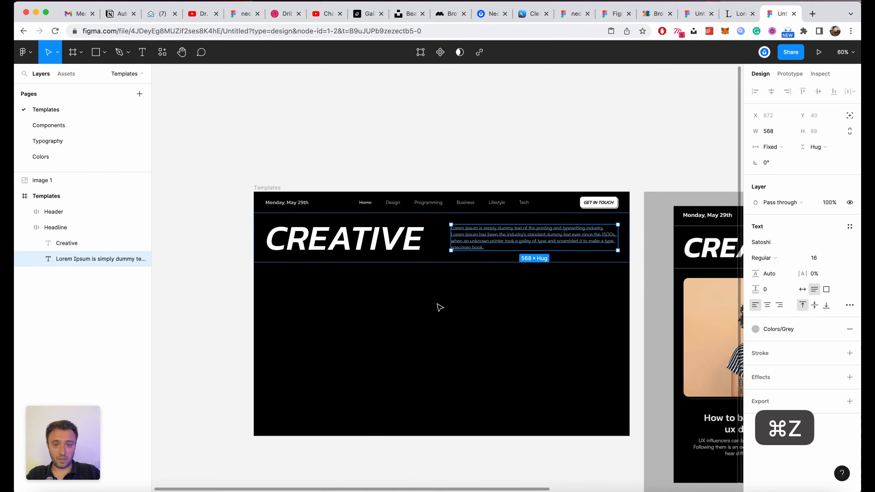
key(super+z)
key(super+z)
Step: Increase the Headline frame's horizontal spacing between items to 104
scroll(431, 306, up, 3)
click(767, 251)
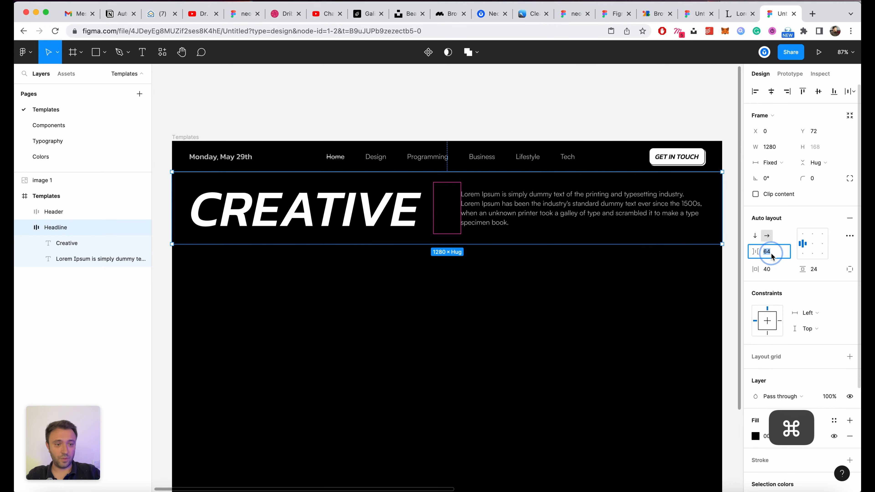
key(shift+Up)
key(shift+Up)
key(shift+Up)
key(shift+Up)
key(shift+Up)
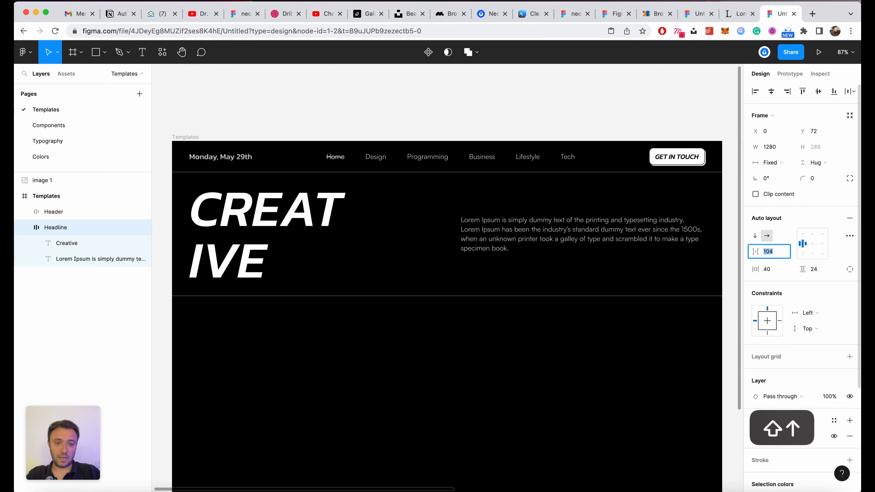
Step: Set the headline paragraph's horizontal resizing to Fill container
super+click(586, 235)
click(777, 145)
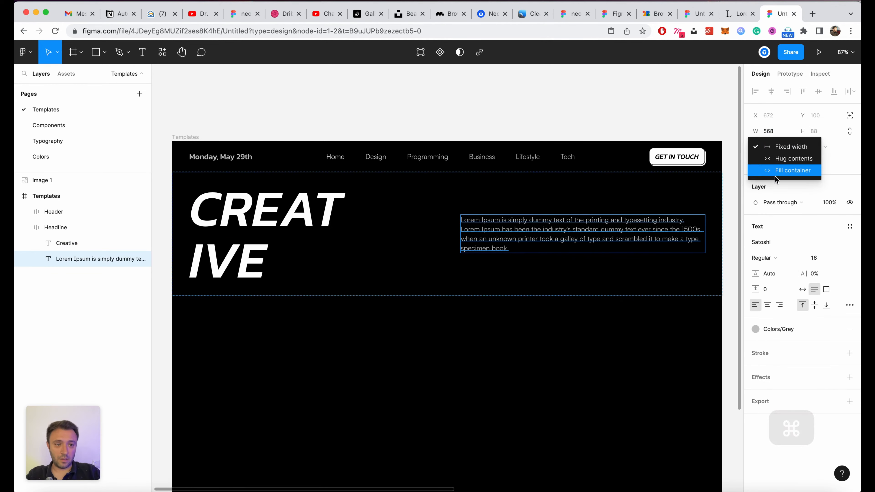
click(778, 170)
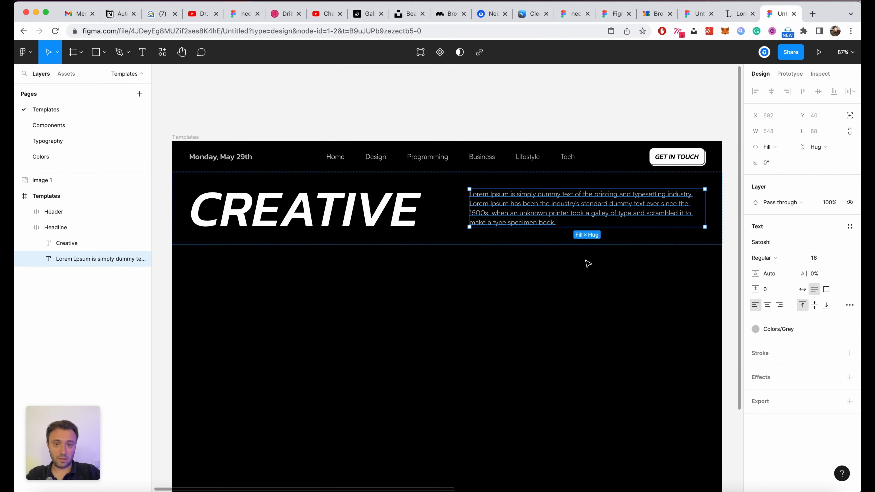
click(588, 264)
super+click(416, 224)
click(554, 194)
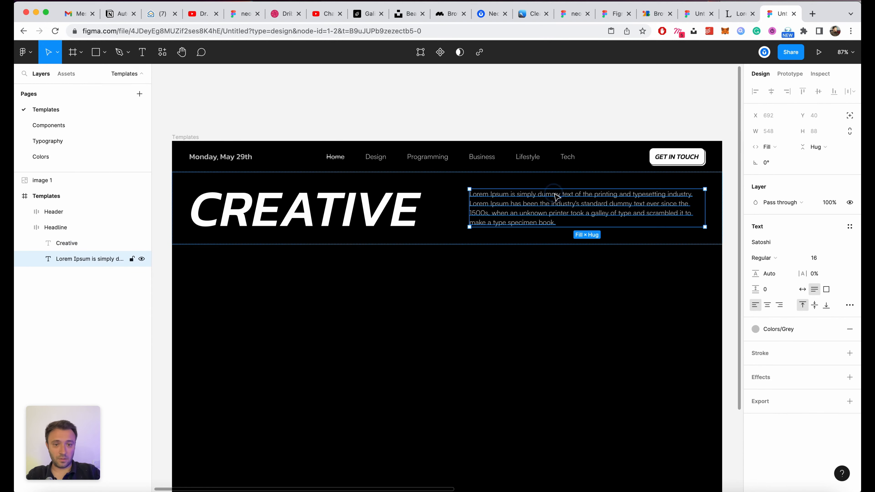
Step: Replace the last word of the headline paragraph, "book.", with an ellipsis so that it ends in "specimen..."
scroll(557, 203, down, 5)
key(Escape)
scroll(525, 269, right, 5)
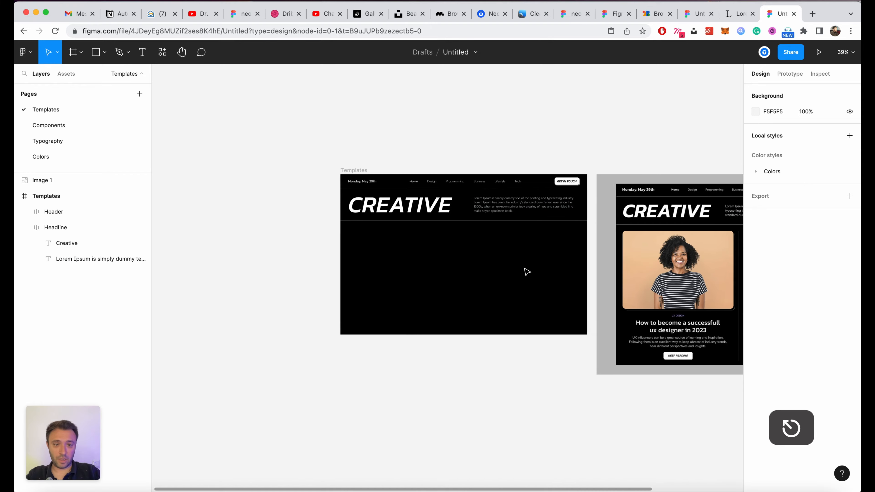
scroll(240, 262, up, 3)
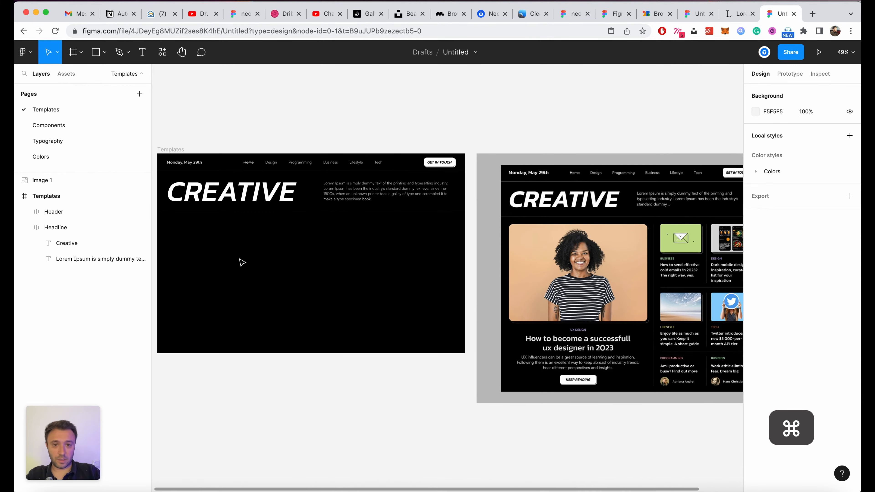
scroll(291, 259, right, 2)
scroll(337, 205, up, 5)
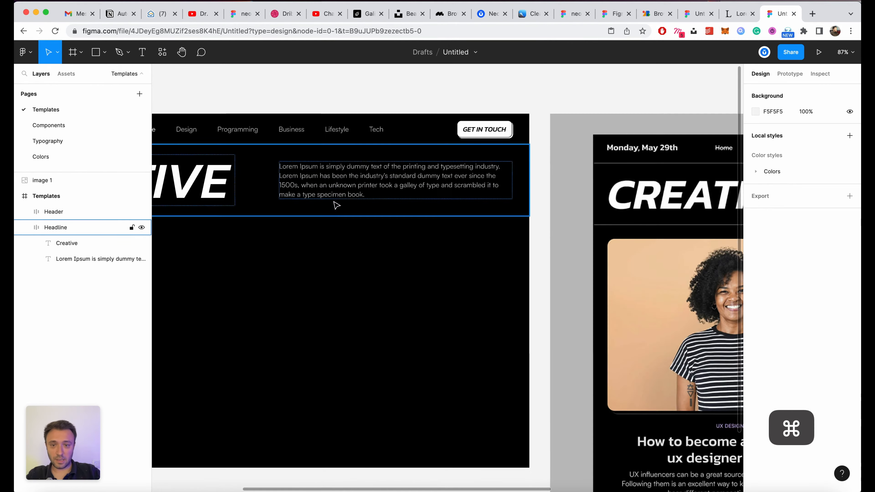
double_click(498, 181)
click(467, 187)
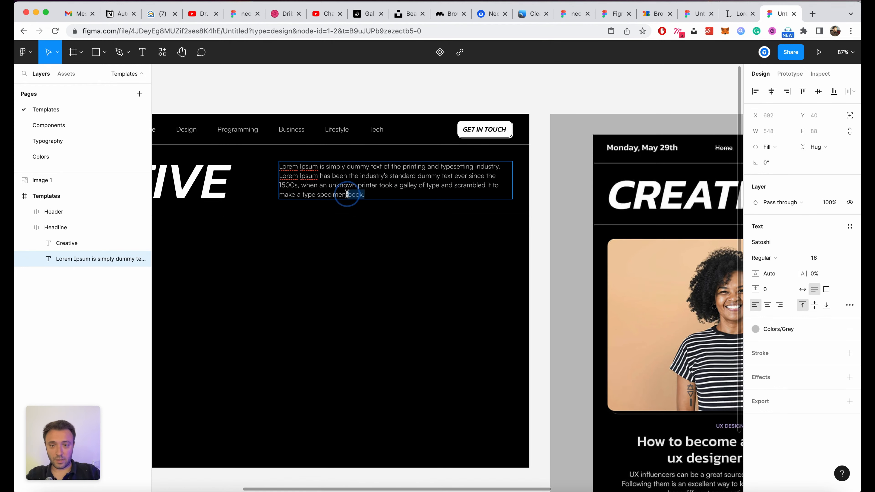
text(..)
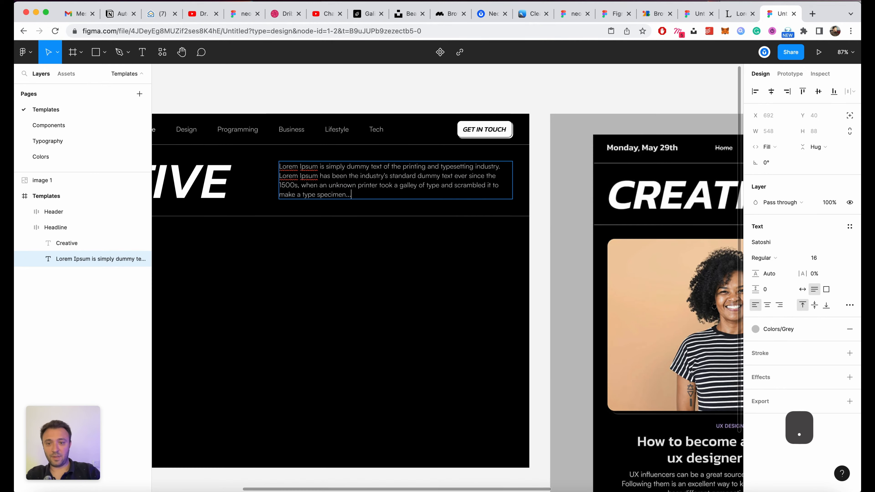
key(Escape)
click(465, 294)
scroll(465, 294, down, 8)
scroll(393, 288, up, 7)
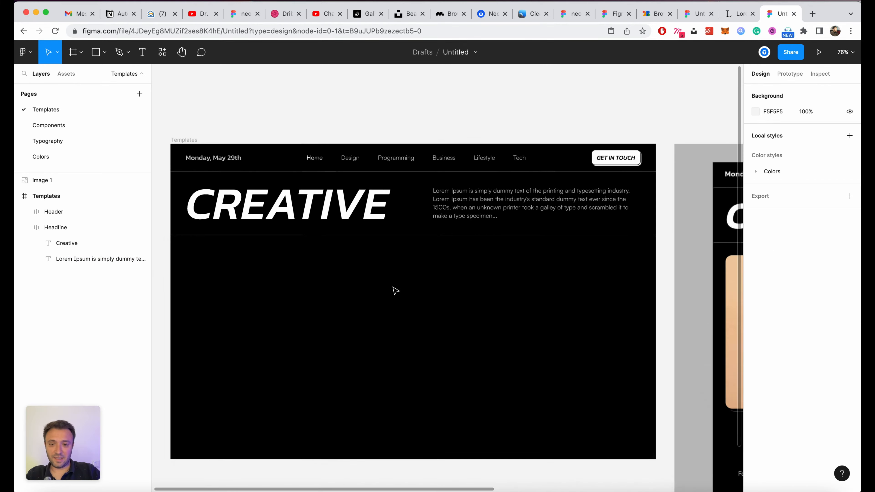
Step: Collapse all layers and save the file
scroll(395, 291, up, 2)
key(alt+l)
key(super+s)
Step: Extend the Templates frame downward to a height of about 1040
scroll(394, 290, down, 3)
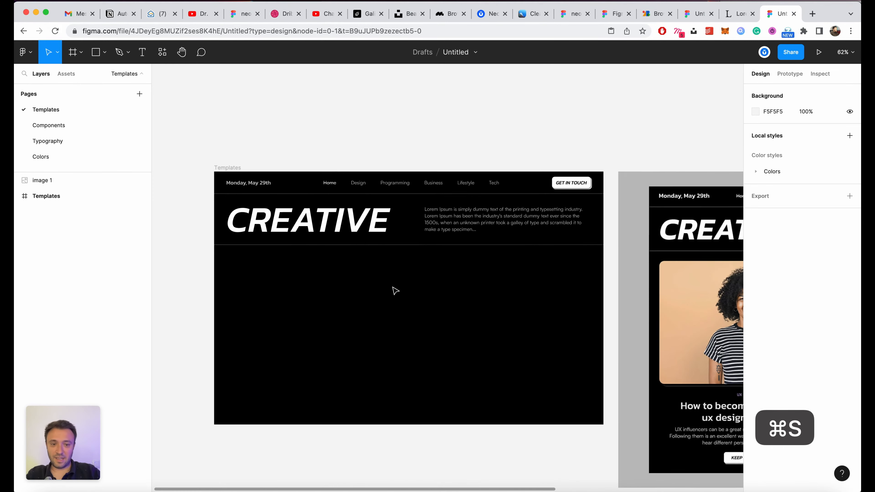
scroll(353, 211, down, 3)
click(226, 86)
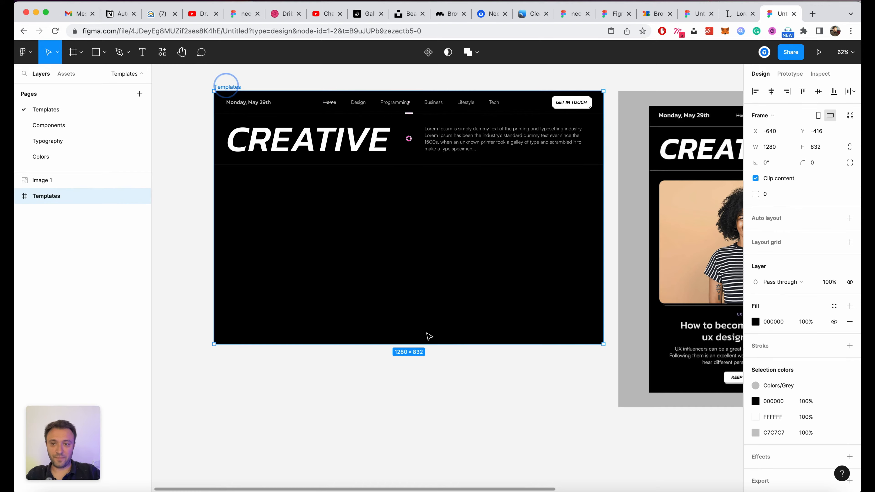
drag(425, 344, 418, 407)
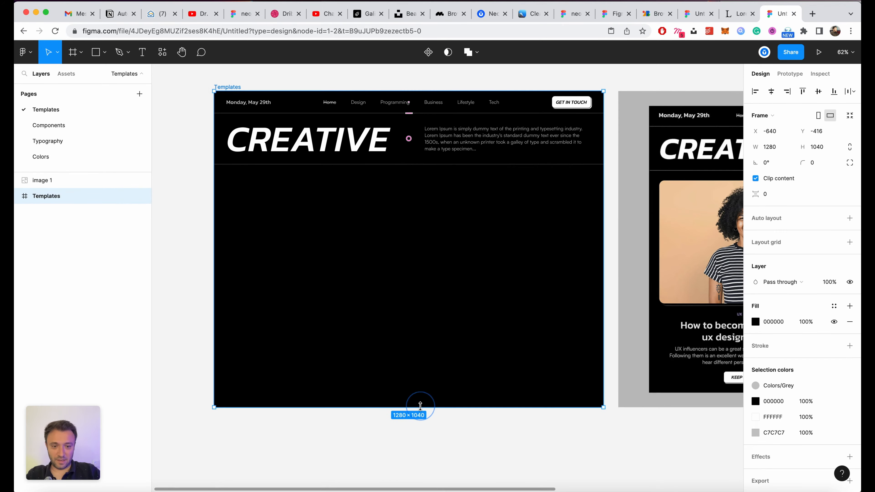
scroll(374, 354, down, 5)
click(422, 405)
Step: Examine the featured article and the grid of smaller article cards in the reference design
scroll(424, 404, up, 5)
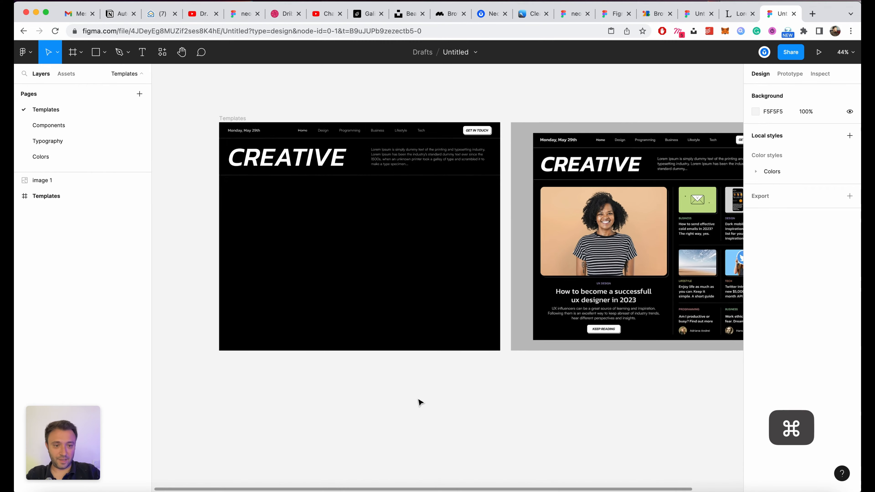
scroll(419, 402, right, 5)
scroll(420, 402, left, 3)
scroll(288, 287, up, 2)
scroll(287, 287, right, 5)
scroll(583, 269, up, 4)
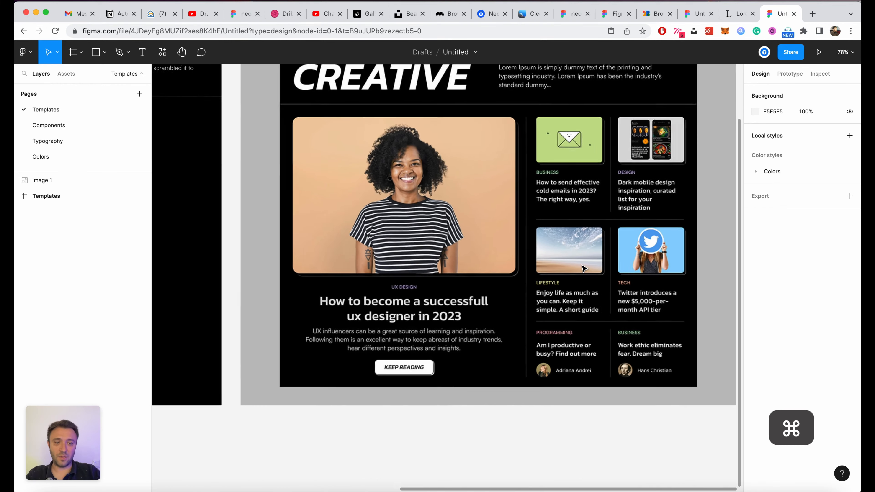
scroll(583, 268, down, 2)
scroll(720, 247, up, 1)
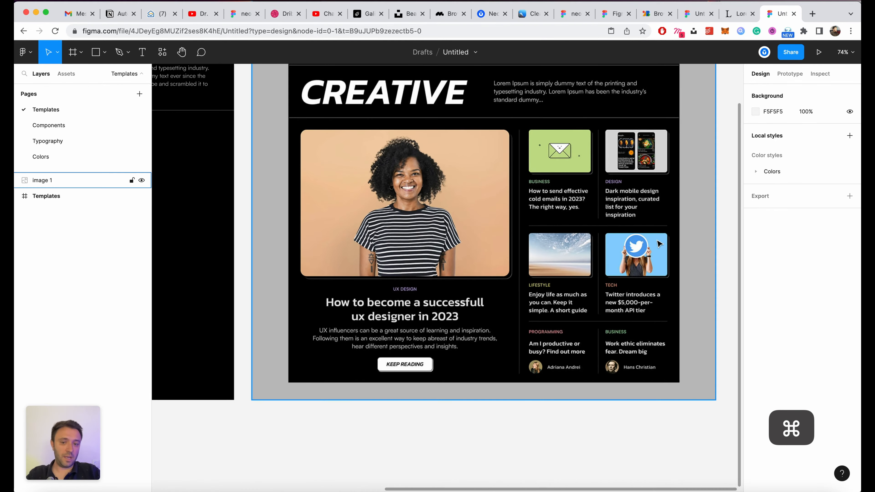
scroll(707, 195, up, 3)
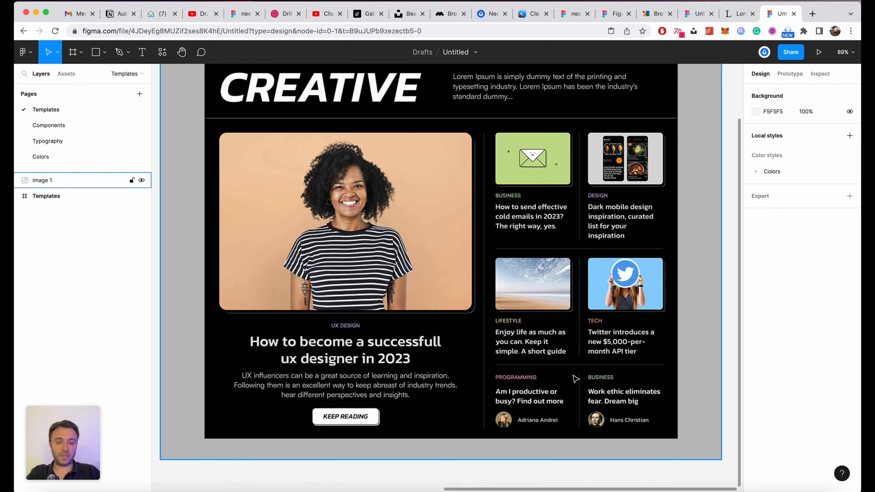
super+scroll(613, 299, down, 5)
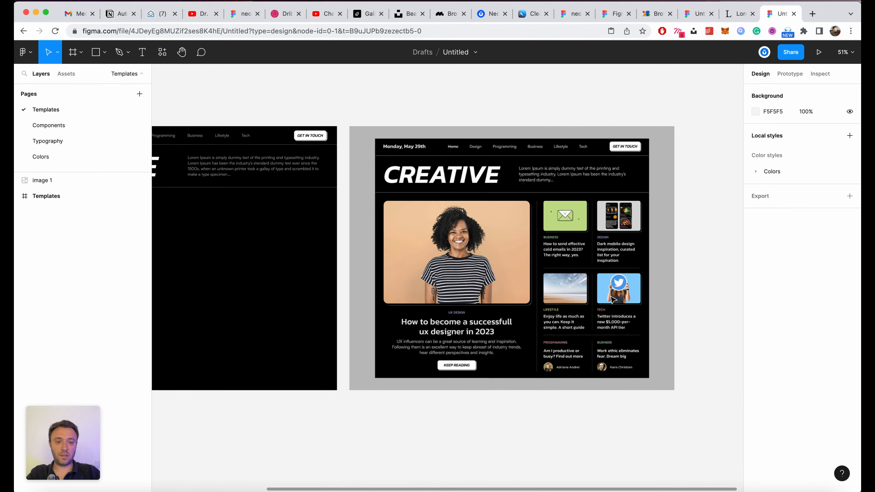
super+scroll(602, 278, up, 4)
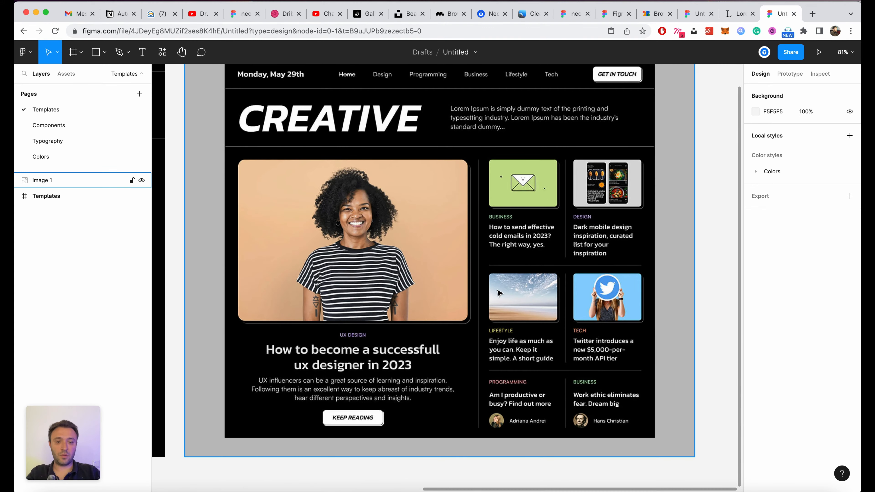
super+scroll(677, 346, down, 4)
scroll(648, 338, left, 7)
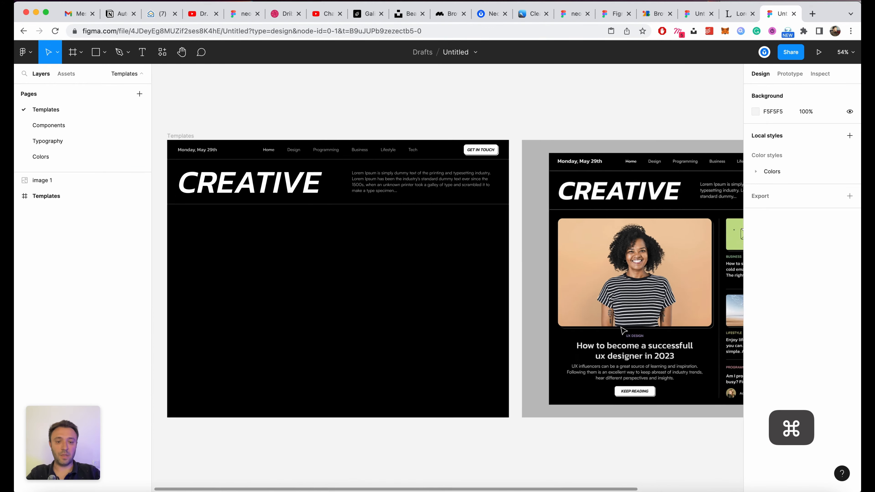
scroll(478, 344, right, 2)
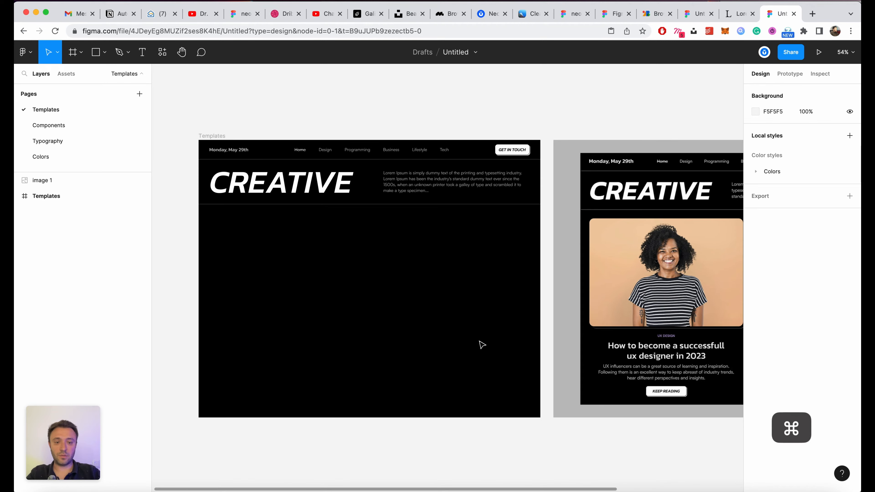
Step: Draw a placeholder rectangle about 697 × 476 below the headline and position it at about X 102, Y 292
super+scroll(478, 344, up, 2)
key(r)
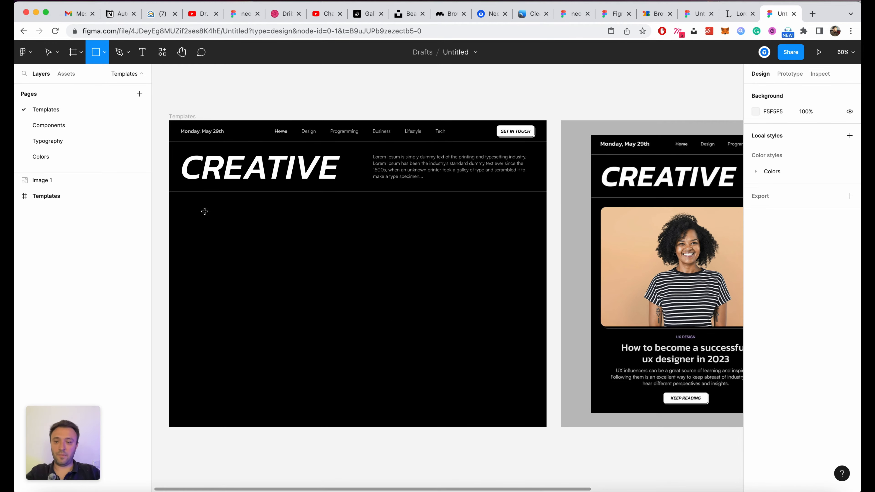
drag(204, 210, 361, 351)
scroll(290, 288, right, 2)
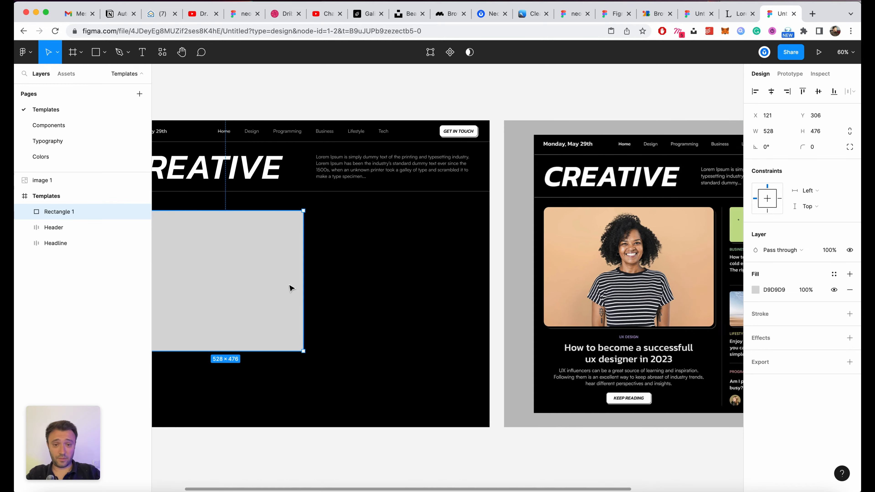
drag(309, 262, 358, 263)
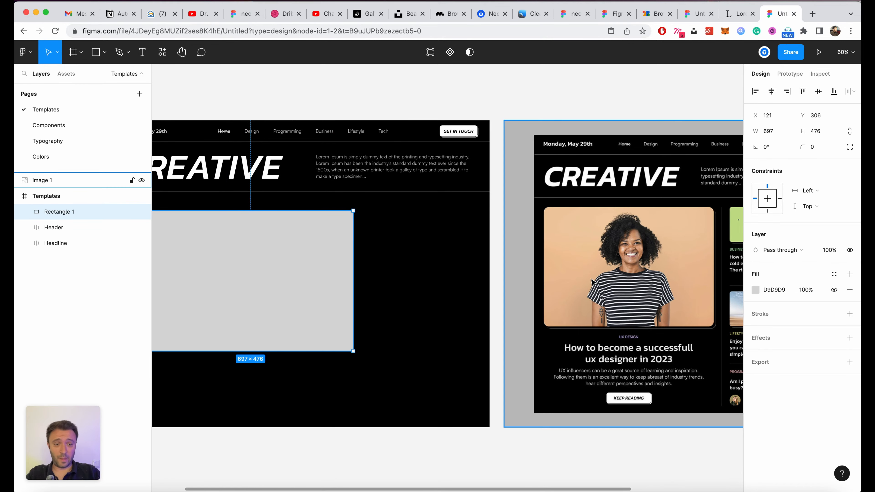
super+scroll(576, 260, down, 2)
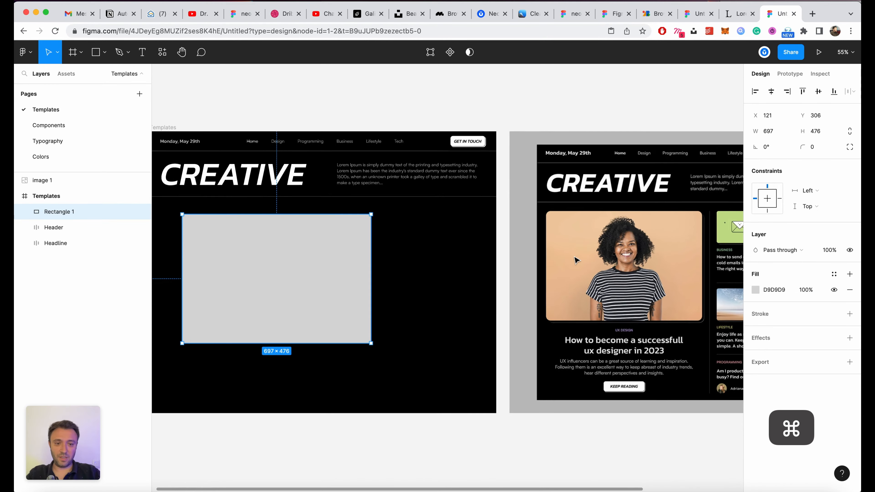
drag(315, 254, 311, 251)
Step: Give the placeholder rectangle a corner radius of 20 and shift it slightly up and to the left
click(820, 147)
text(20)
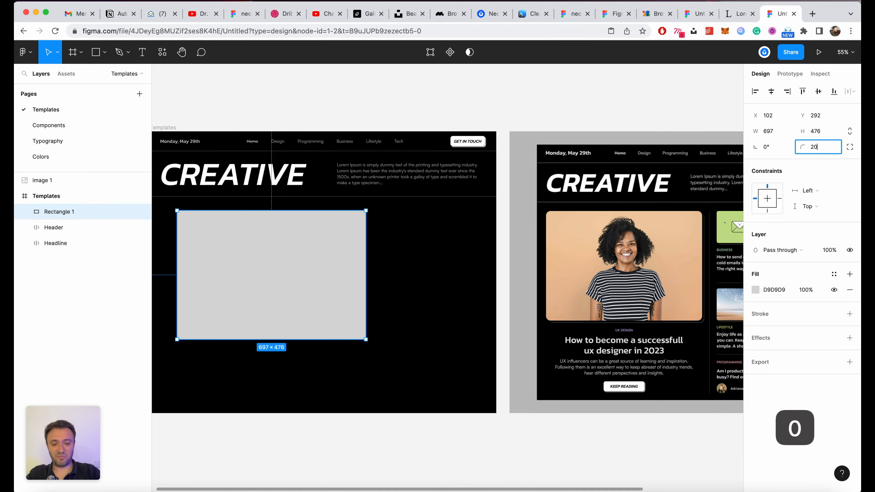
key(Return)
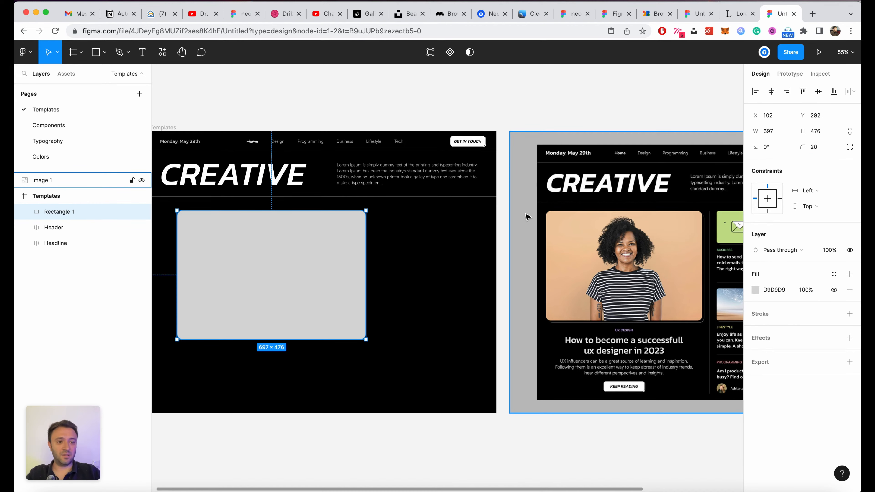
scroll(403, 246, left, 3)
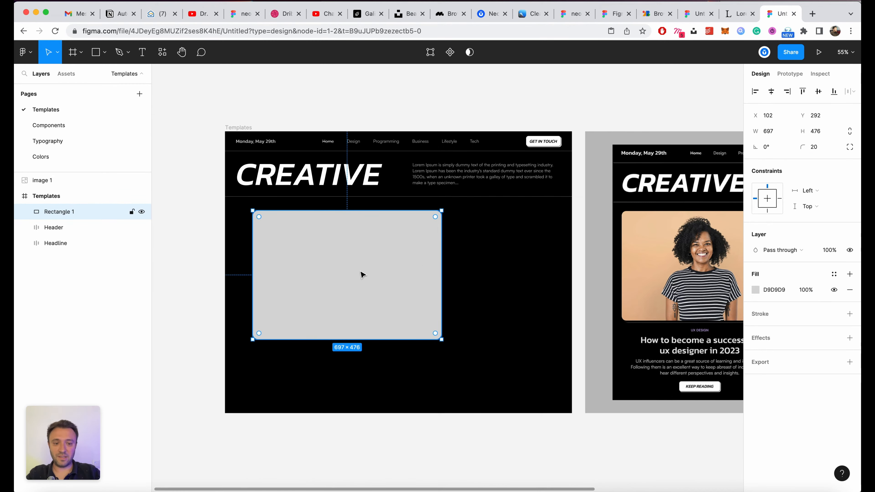
drag(355, 269, 347, 265)
Step: Add the text "How to bocome a successfull ux designer in 2023" below the placeholder rectangle
key(t)
click(307, 367)
text(H)
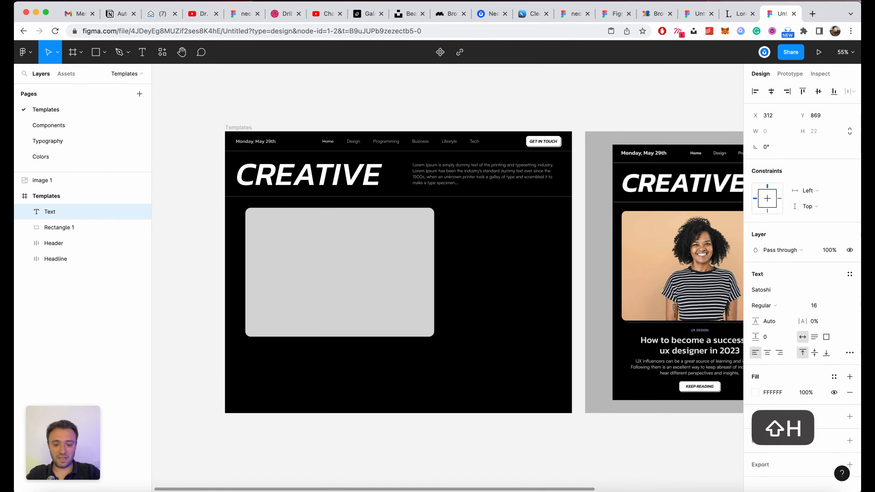
text(ow to bocome a successfull ux designer in 2023)
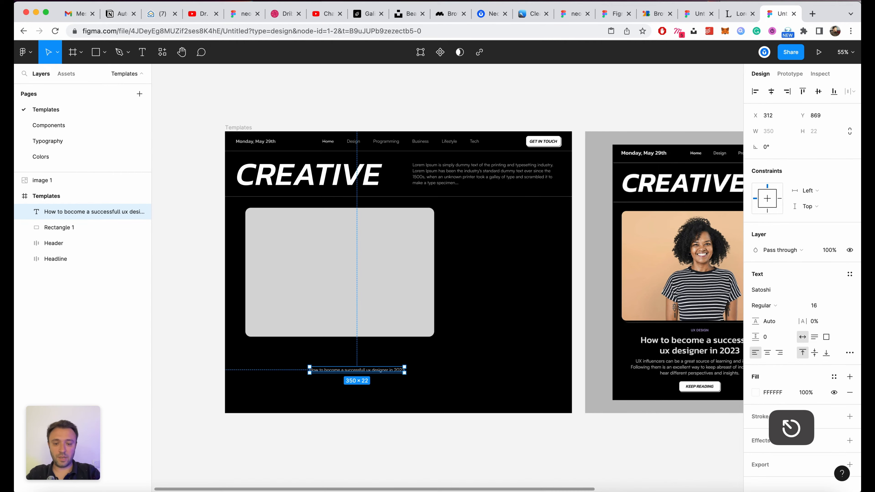
Step: Duplicate the article title text and place the copy about 64 px below the original
scroll(511, 432, up, 1)
key(alt)
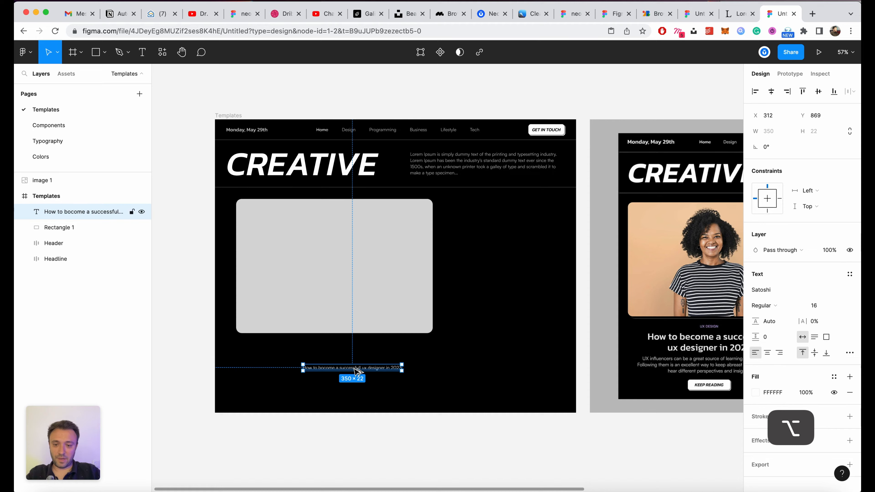
drag(358, 370, 357, 389)
Step: Replace the duplicated title with the headline's Lorem Ipsum paragraph, center-align it, and position it just below the article title
super+click(484, 163)
key(super+c)
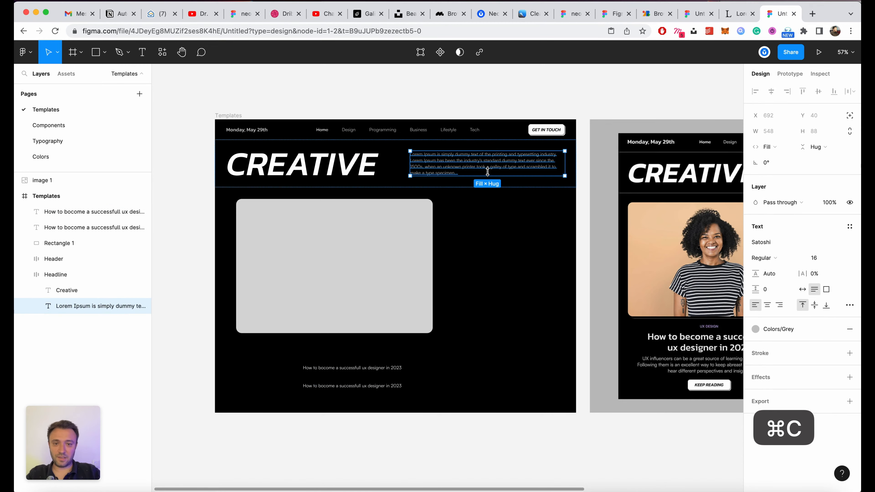
double_click(475, 163)
key(super+c)
key(Escape)
super+double_click(358, 386)
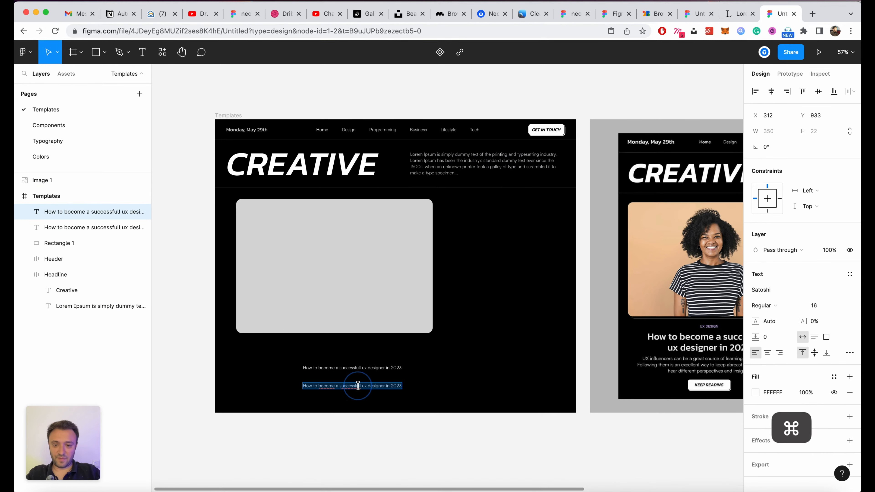
key(super+v)
key(Escape)
click(768, 352)
drag(451, 388, 358, 371)
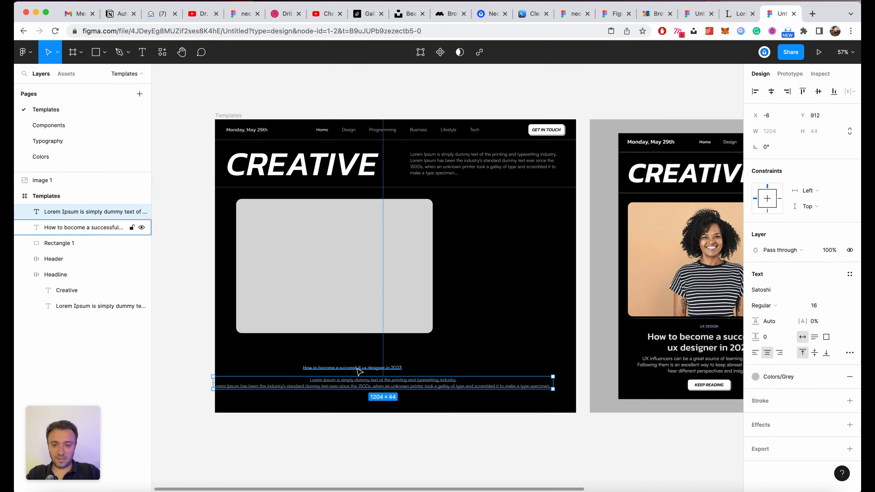
Step: Set the article title's font to Kanit and its size to 32
click(358, 368)
click(772, 290)
text(Kanit)
key(Return)
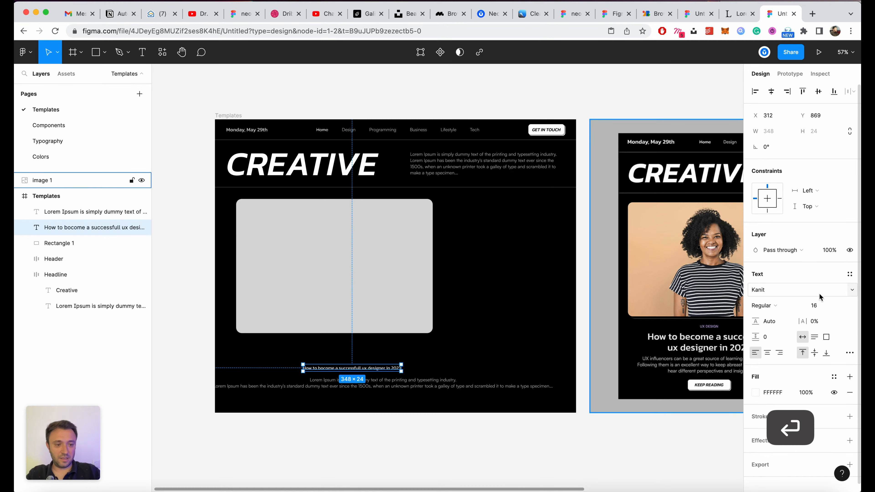
click(828, 305)
text(32)
key(Return)
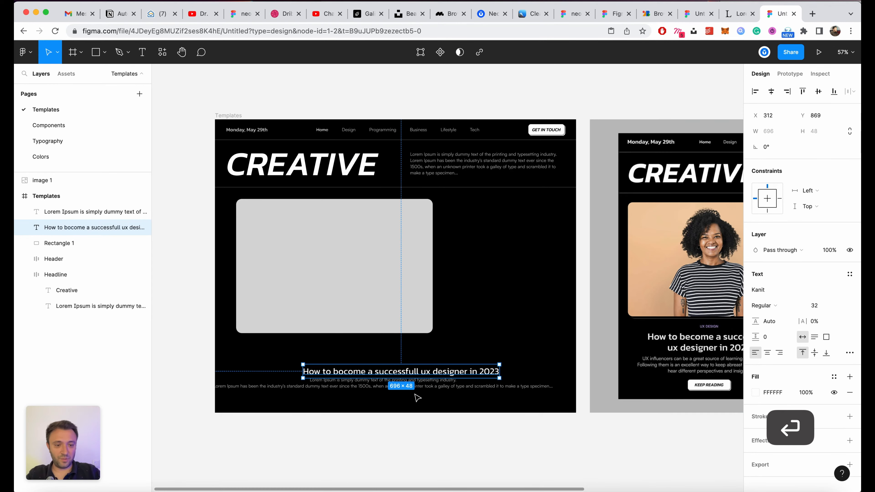
Step: Move the article title directly below the placeholder rectangle, at about X 133, Y 758, and set its font size to 36
drag(413, 376, 363, 345)
click(819, 305)
text(3)
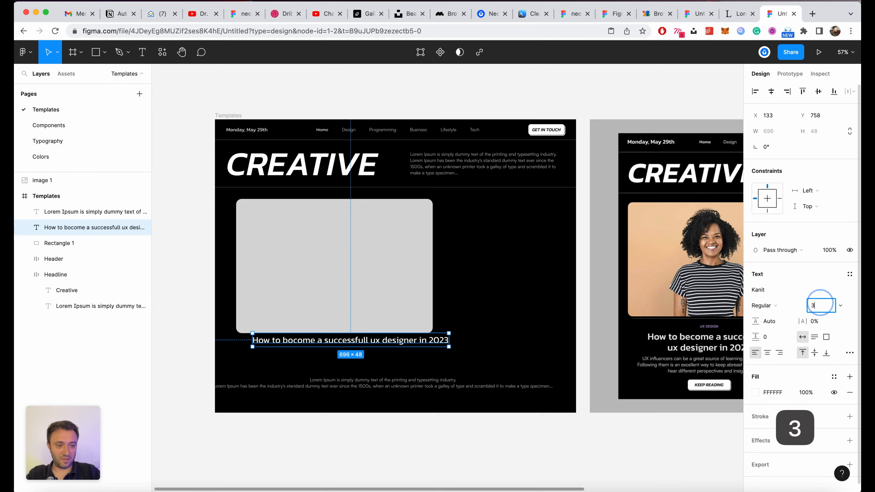
text(6)
key(Return)
scroll(368, 342, down, 3)
scroll(367, 342, right, 4)
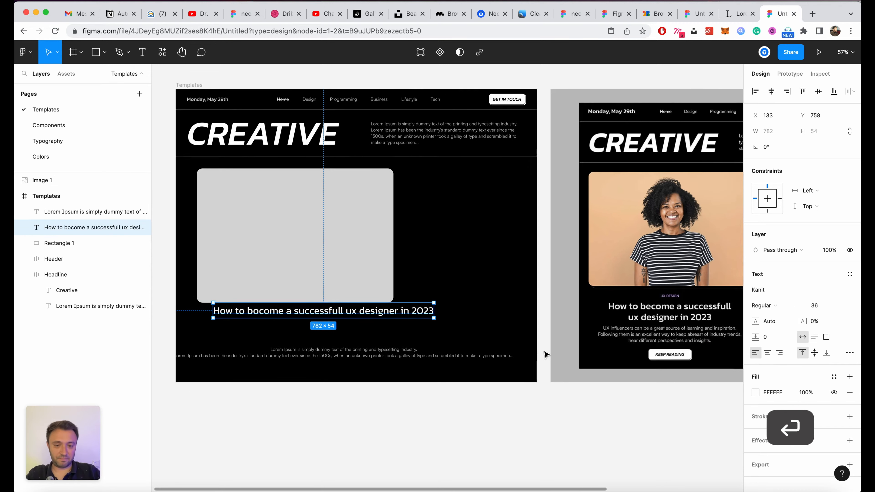
Step: Move the Lorem Ipsum paragraph closer to the article title and shift both slightly down from the placeholder rectangle
click(358, 326)
shift+click(363, 299)
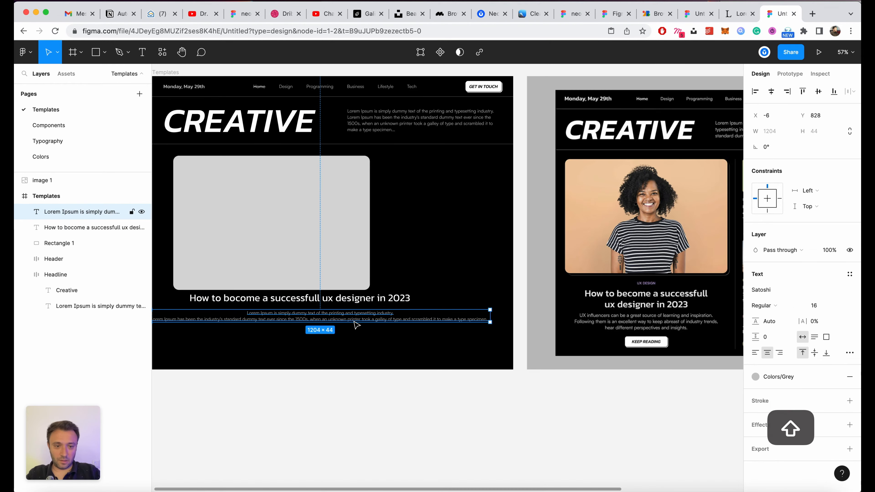
scroll(372, 310, left, 3)
click(390, 337)
Step: Place a copy of the paragraph just above the article title and change its text to "UX Design"
drag(390, 329, 392, 301)
text(UX De)
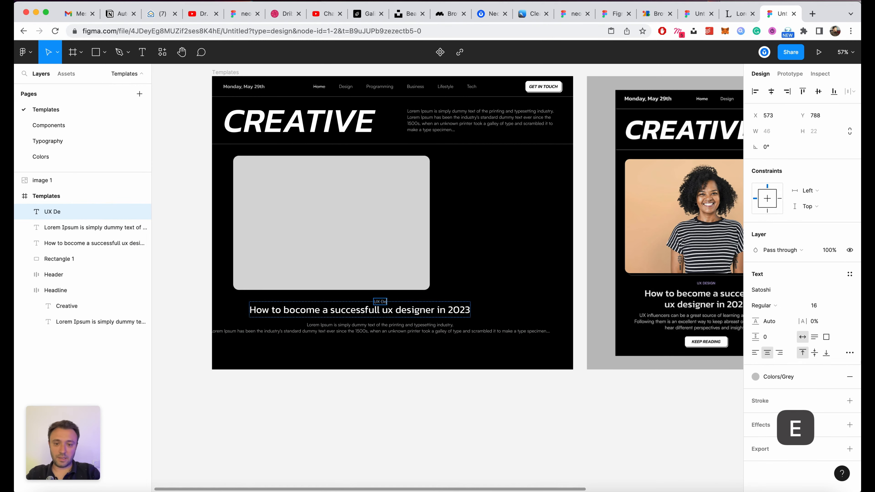
key(Escape)
Step: Copy the Get in Touch button from the header and compare the layout with the reference design
click(541, 87)
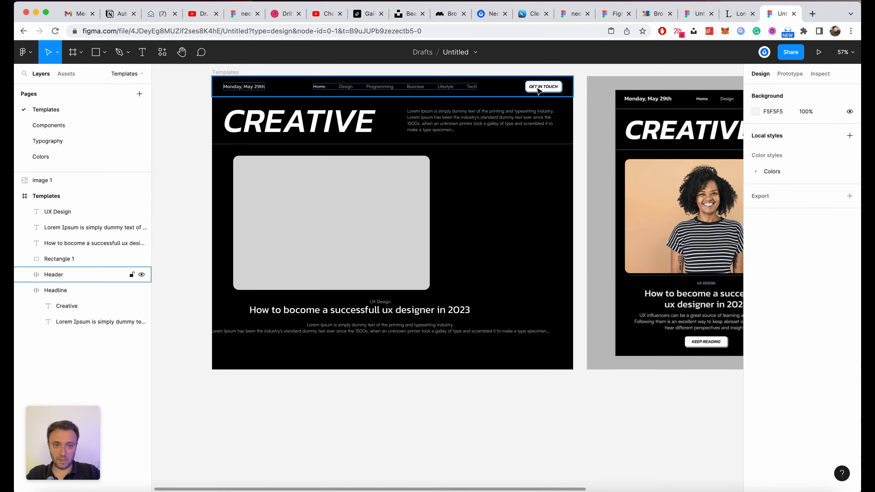
click(541, 86)
key(super+c)
scroll(556, 190, right, 5)
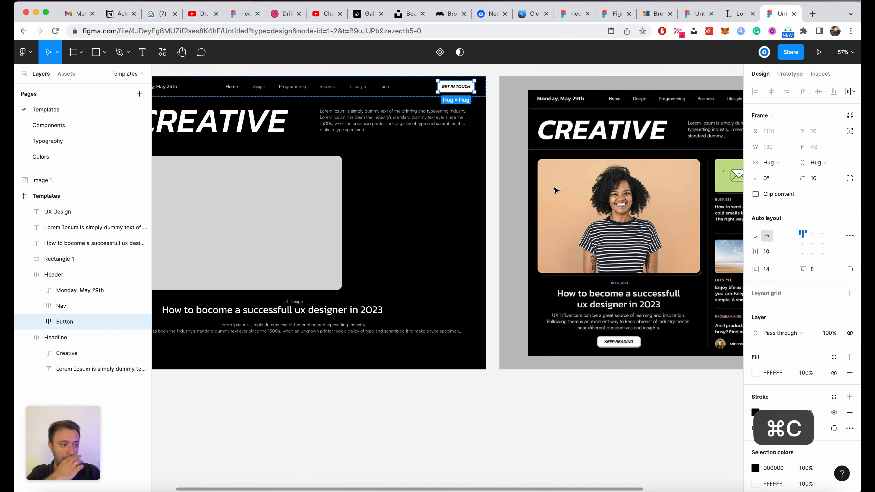
scroll(556, 191, left, 6)
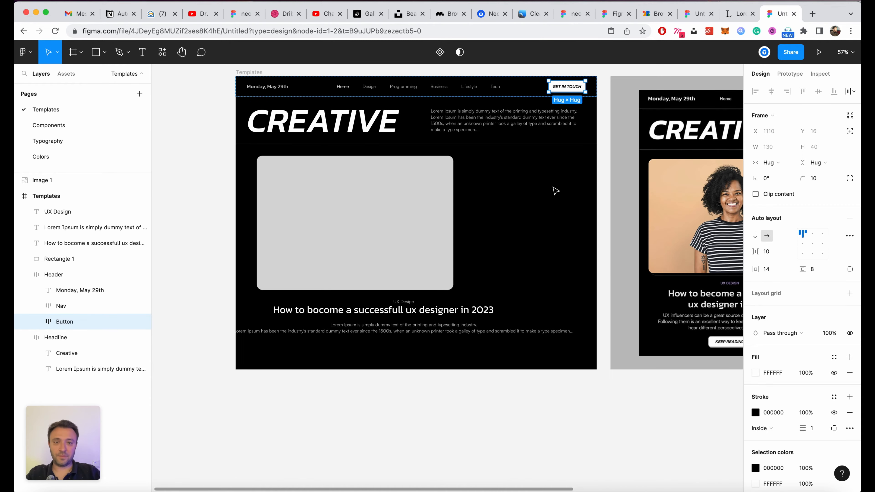
scroll(627, 196, right, 12)
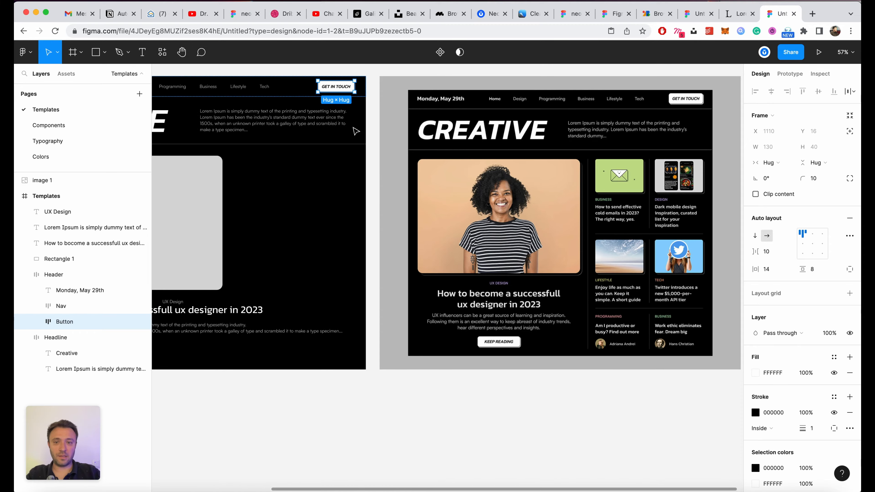
scroll(305, 86, up, 5)
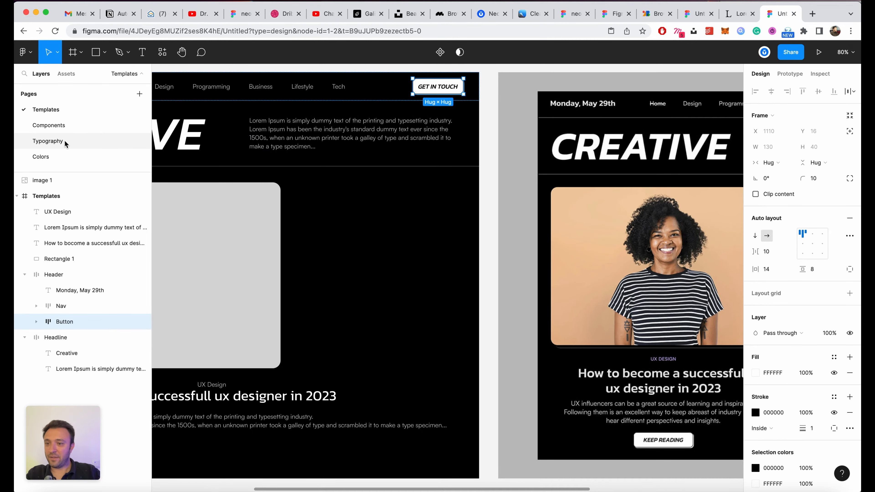
Step: Create a MacBook Air frame on the Components page and paste the copied button into it
click(51, 125)
key(a)
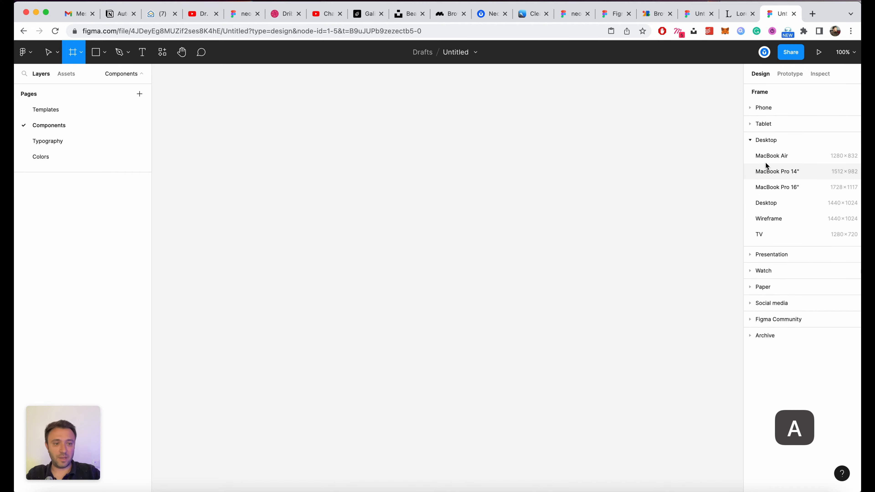
click(771, 156)
scroll(383, 170, down, 3)
scroll(382, 170, up, 5)
key(super+v)
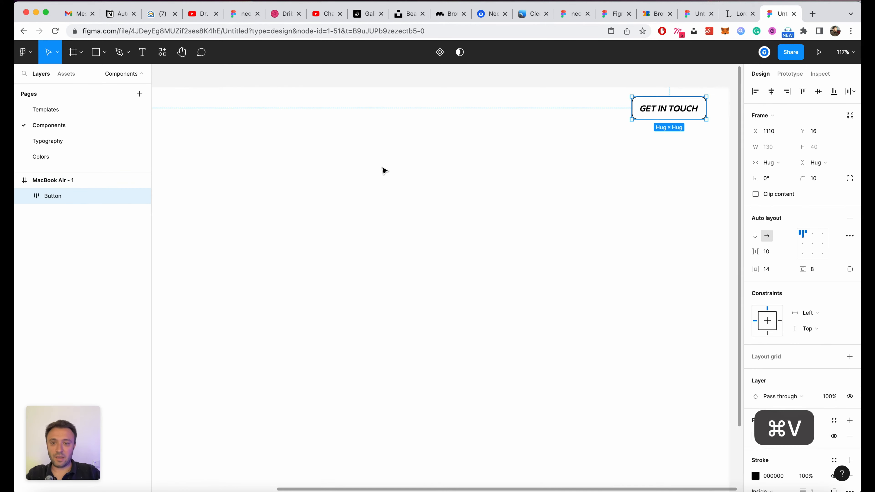
Step: Move the pasted button near the frame's upper-left corner, at about X 207, Y 83
drag(662, 111, 236, 154)
scroll(238, 154, left, 5)
scroll(267, 181, left, 4)
drag(533, 163, 457, 158)
scroll(423, 181, up, 3)
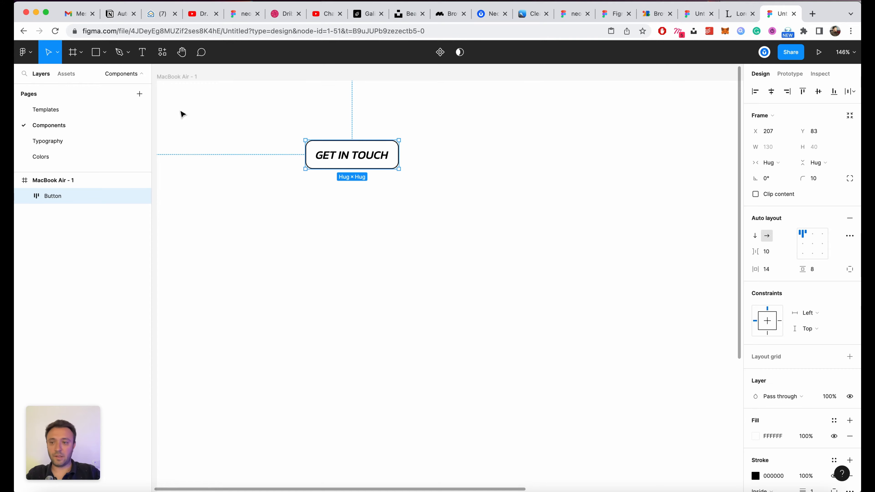
click(74, 109)
scroll(470, 197, down, 5)
scroll(333, 186, up, 5)
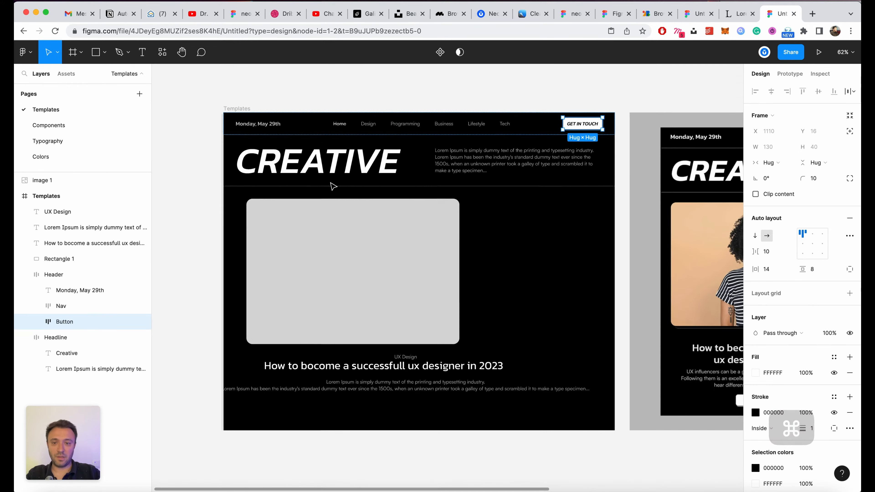
scroll(332, 186, up, 5)
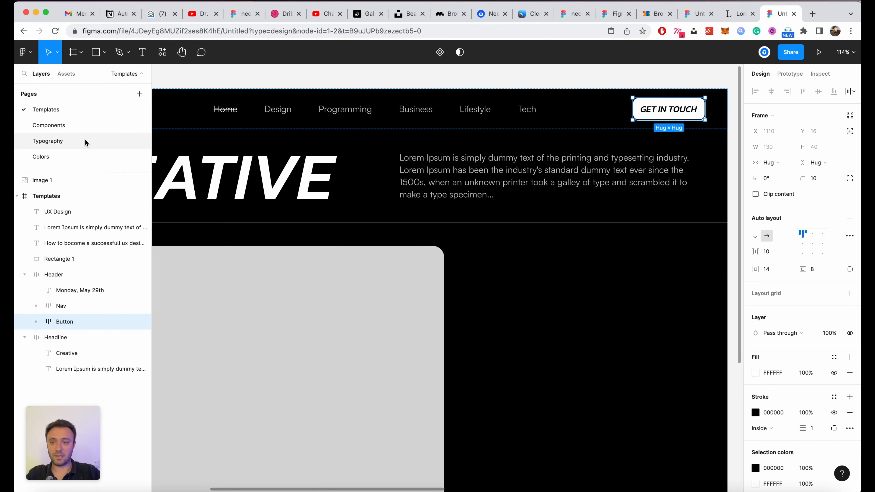
click(55, 125)
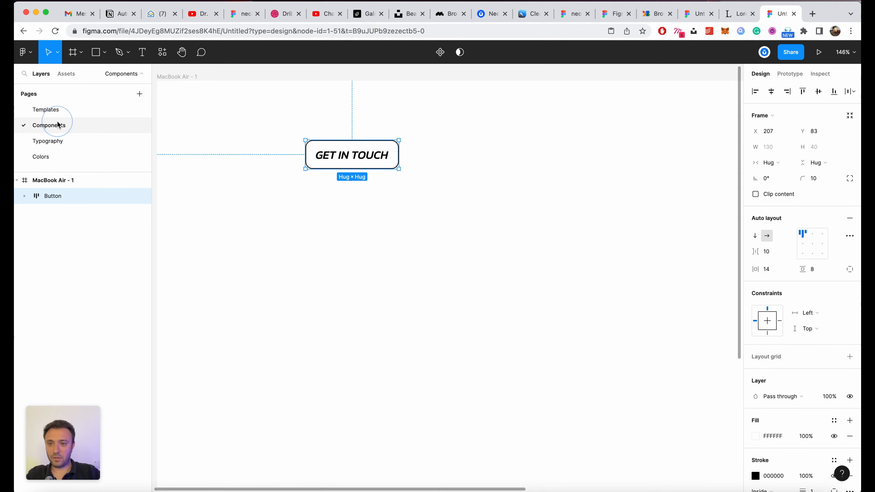
Step: Duplicate the Get in Touch button and move the copy straight down to Y 143
click(375, 211)
click(367, 164)
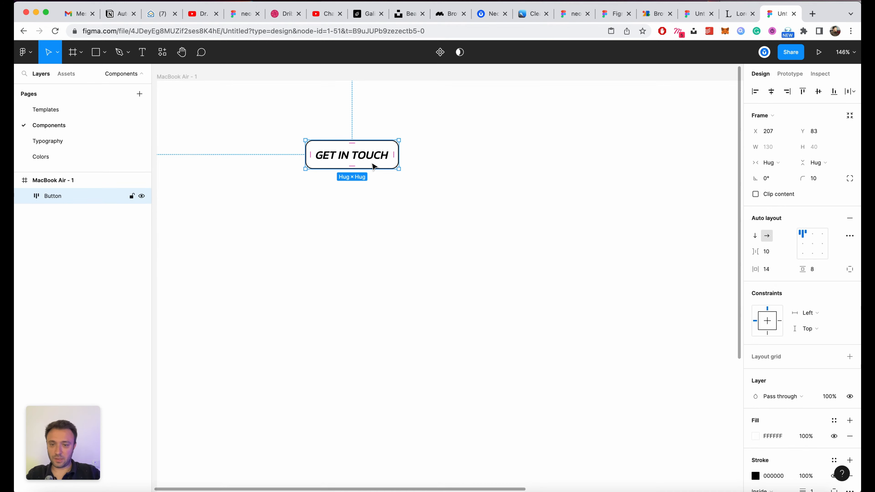
key(super+d)
key(shift+Down)
key(shift+Down)
key(shift+Down)
key(shift+Down)
key(shift+Down)
key(shift+Down)
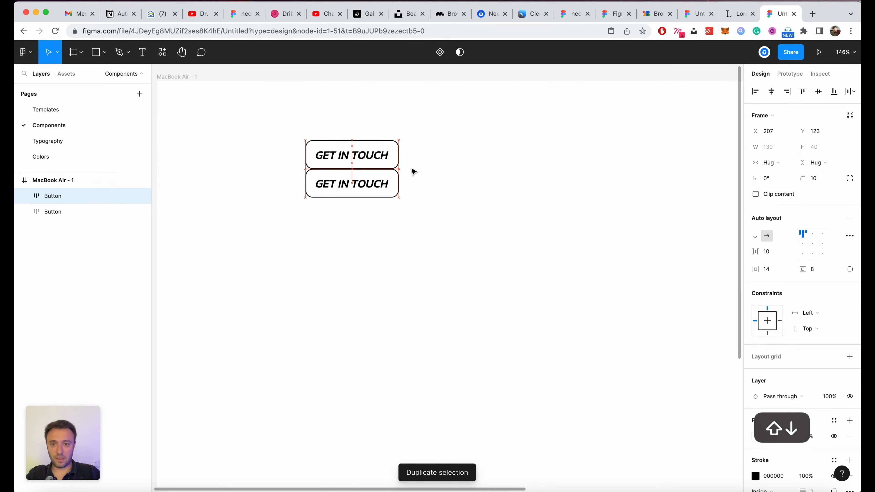
Step: Set the lower button's drop shadow color to black (000000)
click(332, 267)
scroll(327, 214, up, 3)
click(334, 202)
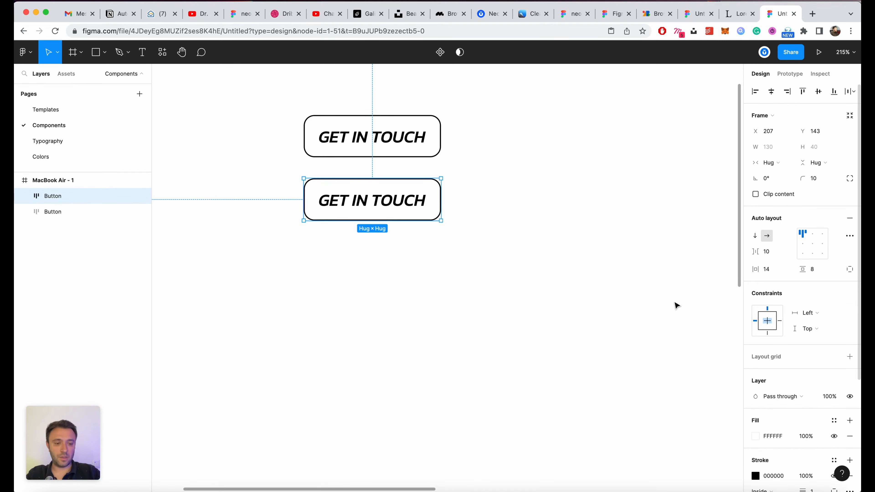
scroll(771, 363, down, 5)
click(758, 432)
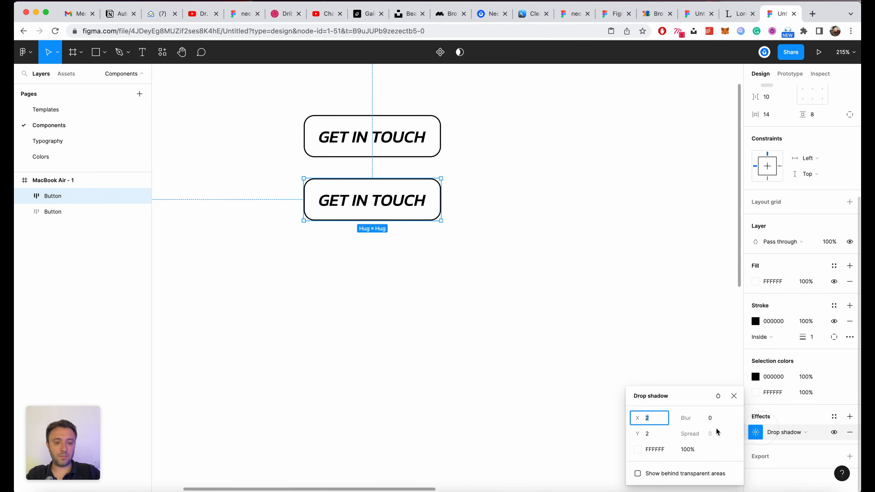
click(638, 449)
drag(576, 336, 457, 405)
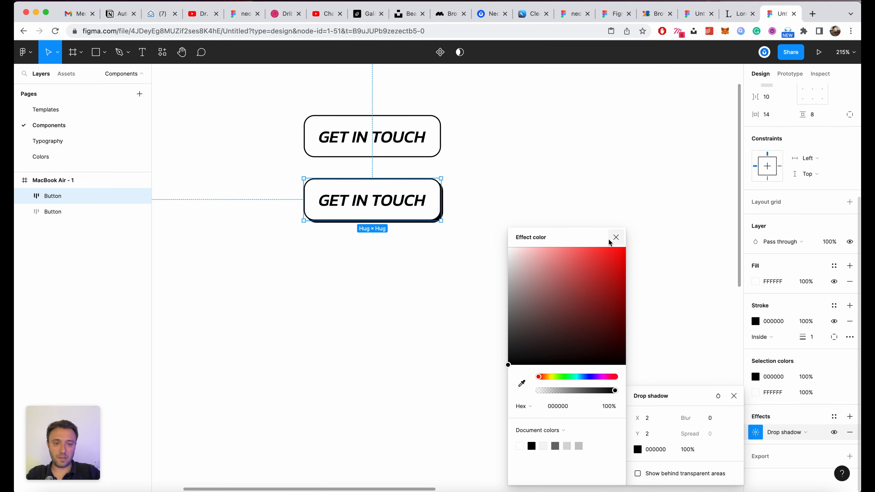
click(615, 235)
Step: Create a component set from the plain button and the shadowed button
scroll(371, 232, up, 4)
click(373, 280)
click(471, 205)
click(539, 259)
scroll(531, 261, down, 4)
click(372, 154)
click(294, 136)
drag(292, 119, 572, 285)
scroll(573, 285, up, 4)
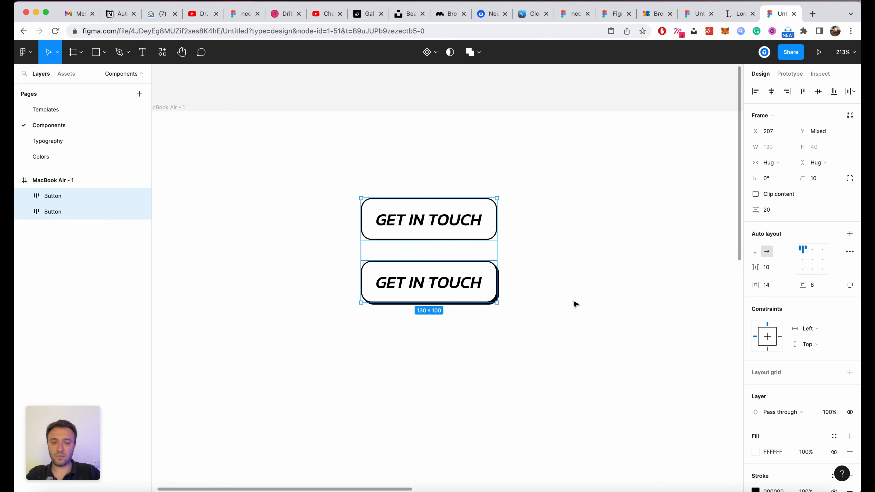
click(435, 53)
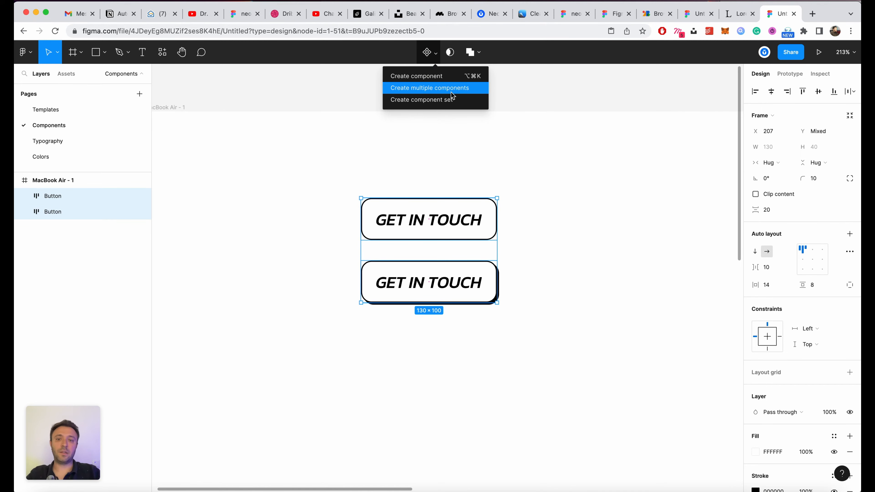
click(466, 102)
scroll(463, 180, down, 4)
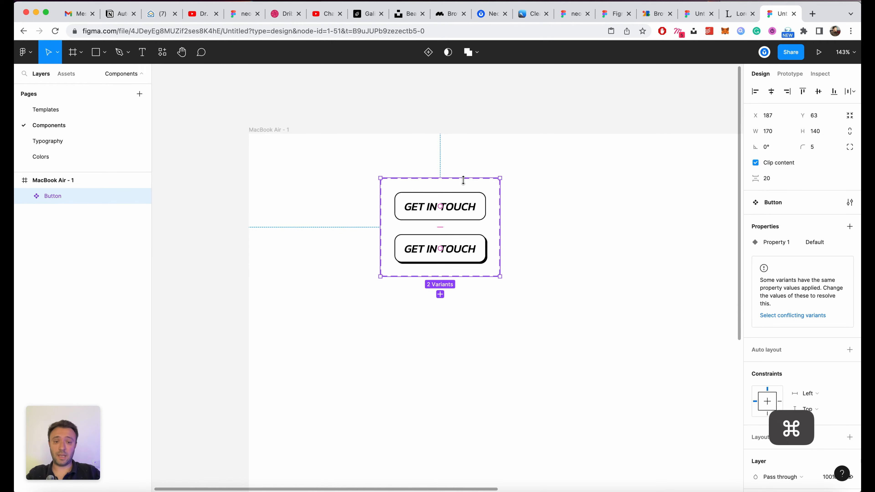
Step: Expand the Button component set and bring the upper variant forward so it comes first in the layer order
scroll(441, 221, up, 5)
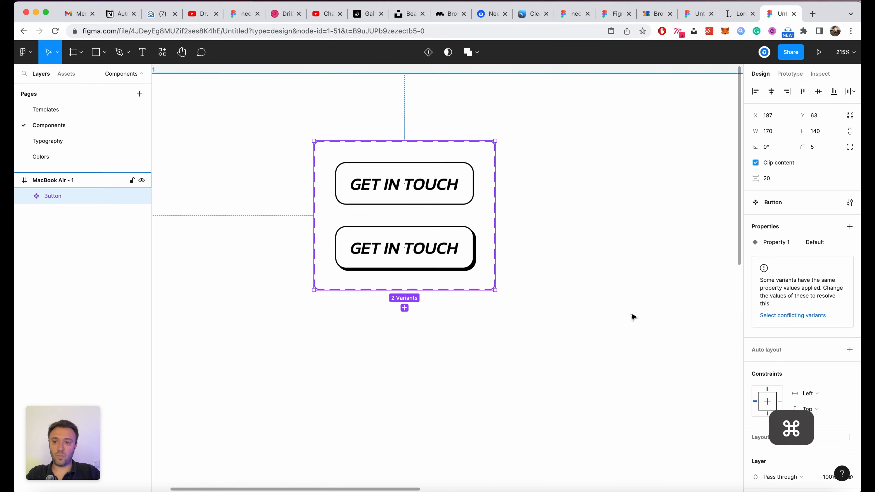
click(22, 197)
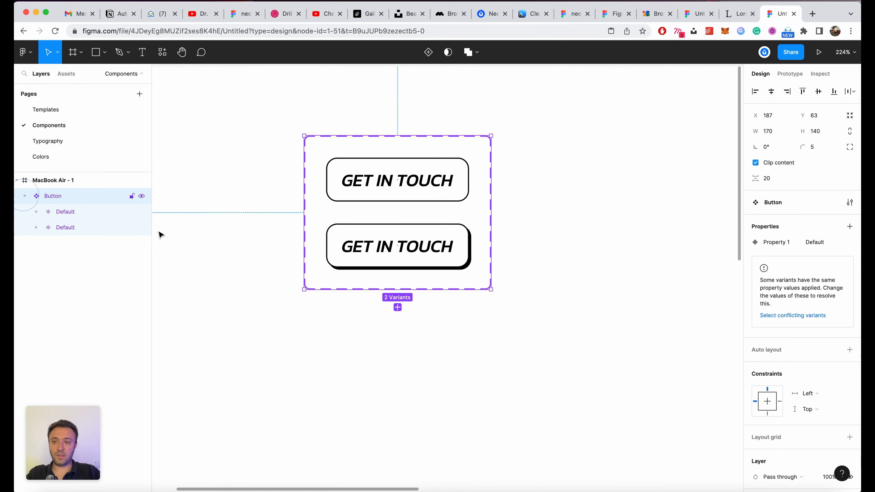
scroll(632, 273, up, 2)
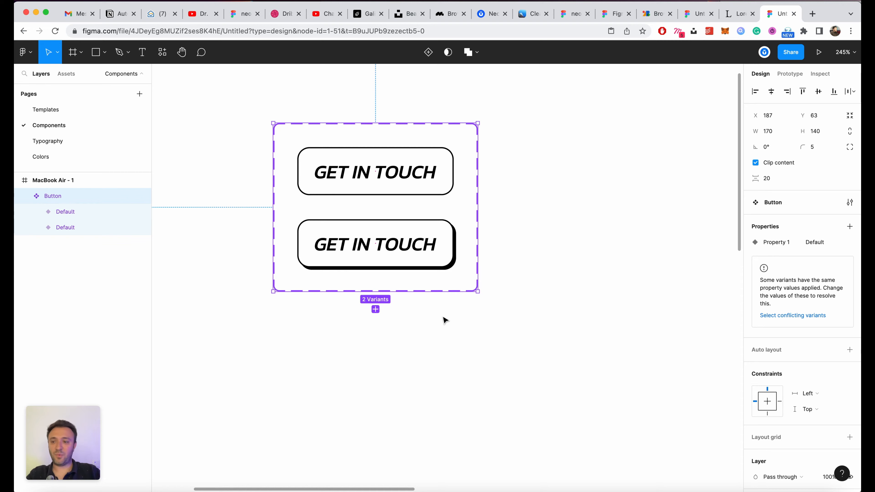
click(563, 307)
click(371, 182)
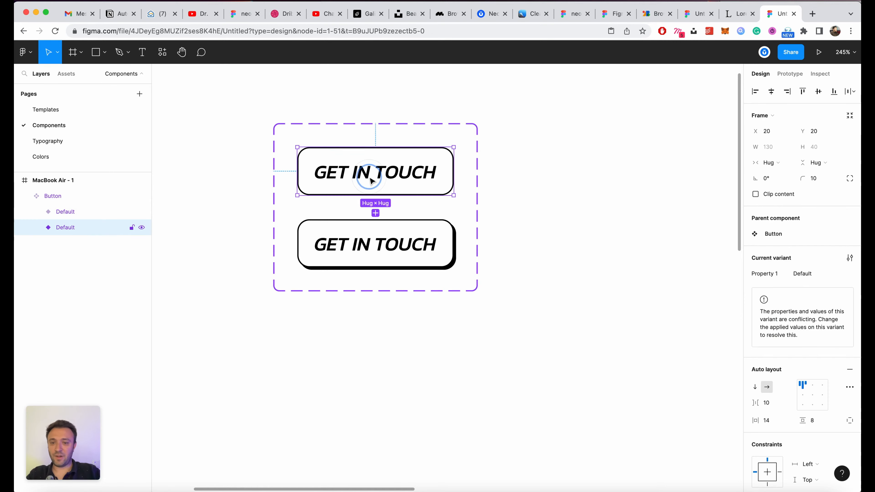
key(super+bracketright)
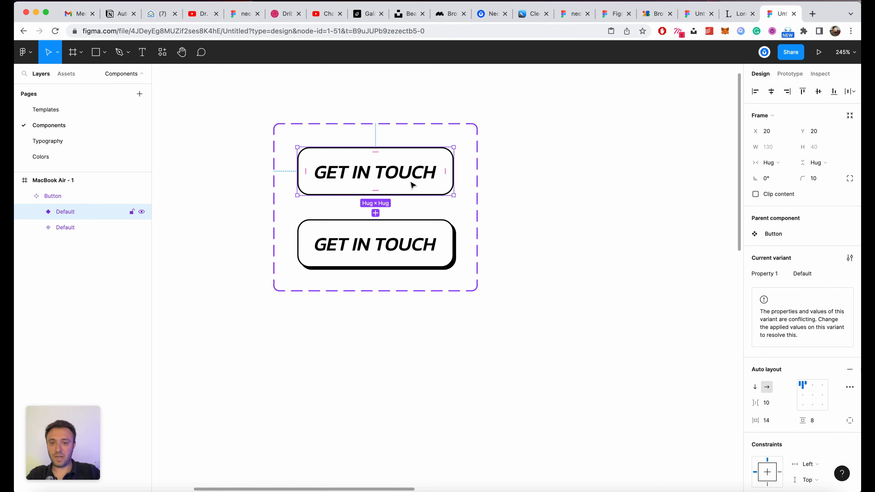
Step: Rename the upper button variant to "Type=Button, Theme=Dark" and copy that name
click(416, 263)
click(403, 169)
double_click(76, 214)
key(shift)
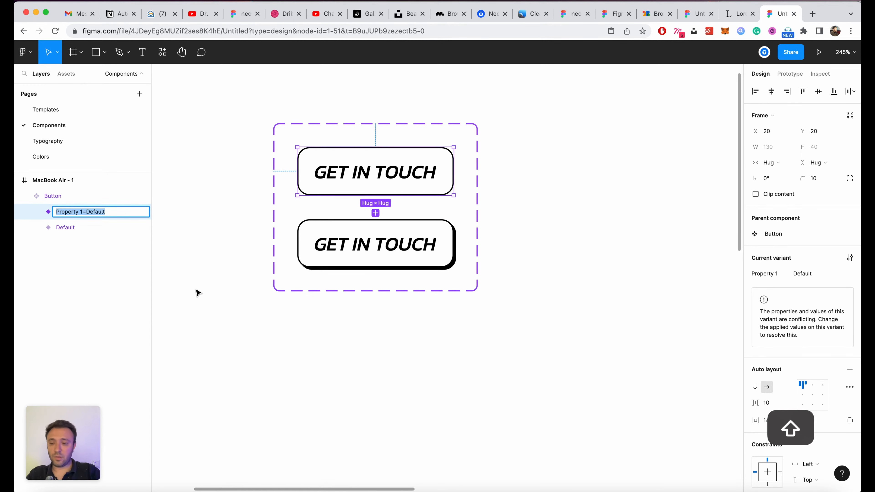
text(Type=)
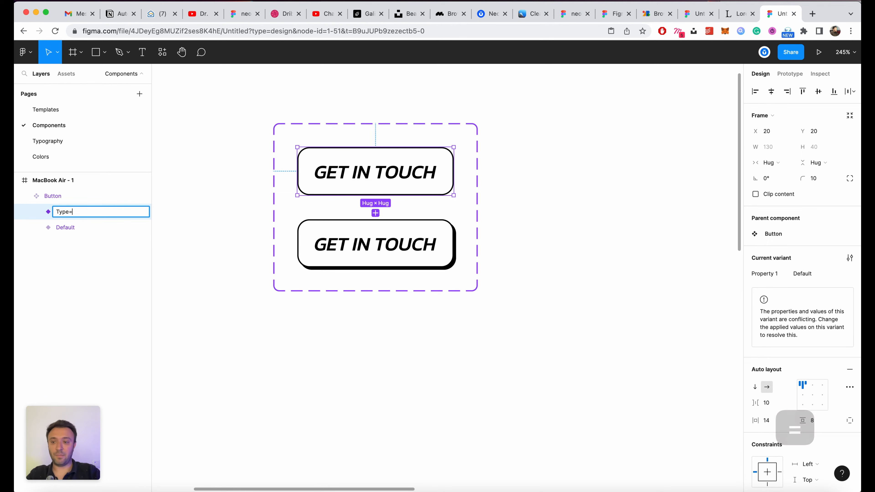
key(shift)
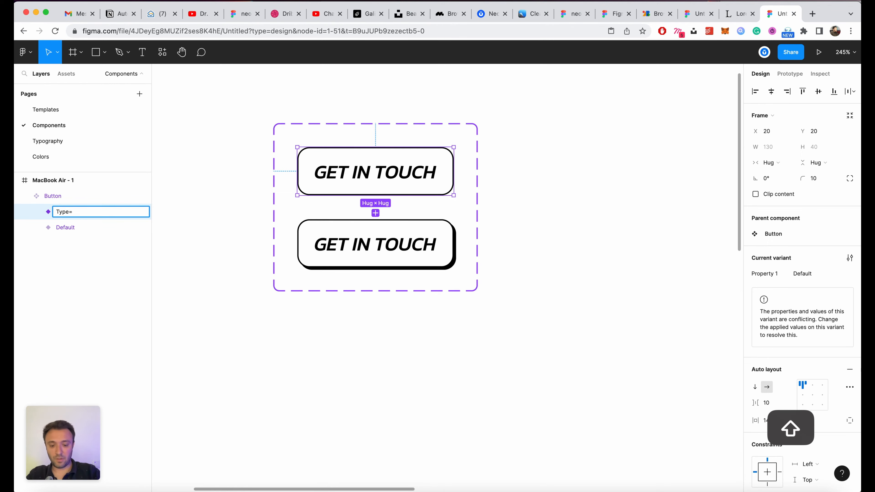
text(ype=Button)
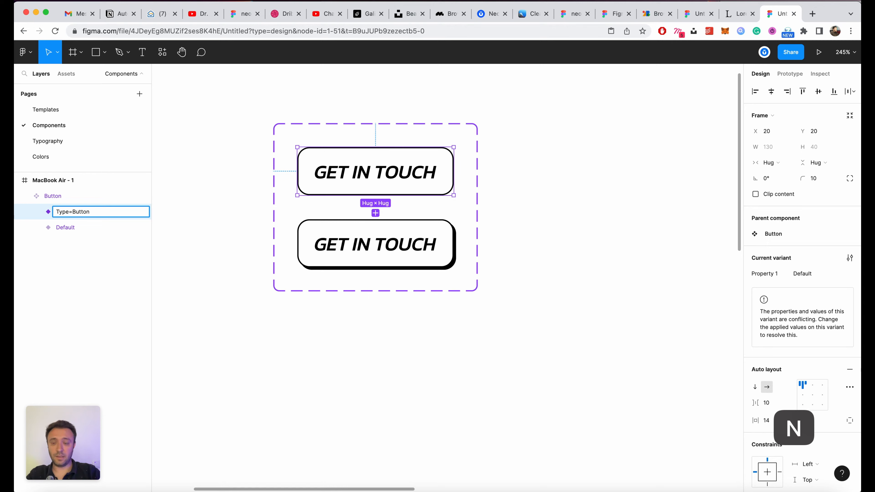
text(,)
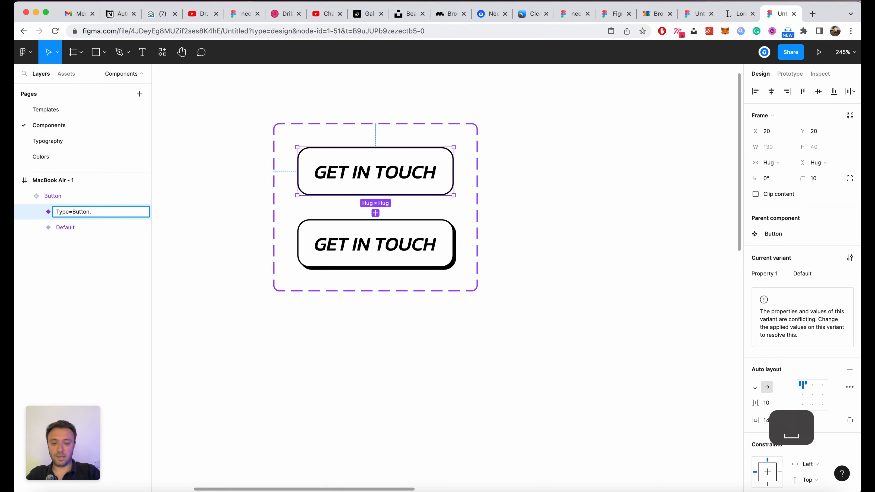
text( Theme)
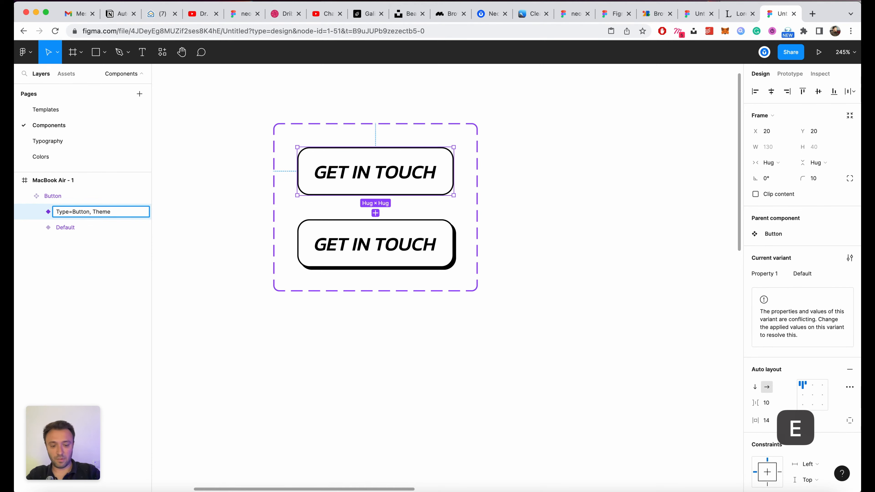
text(=Dark)
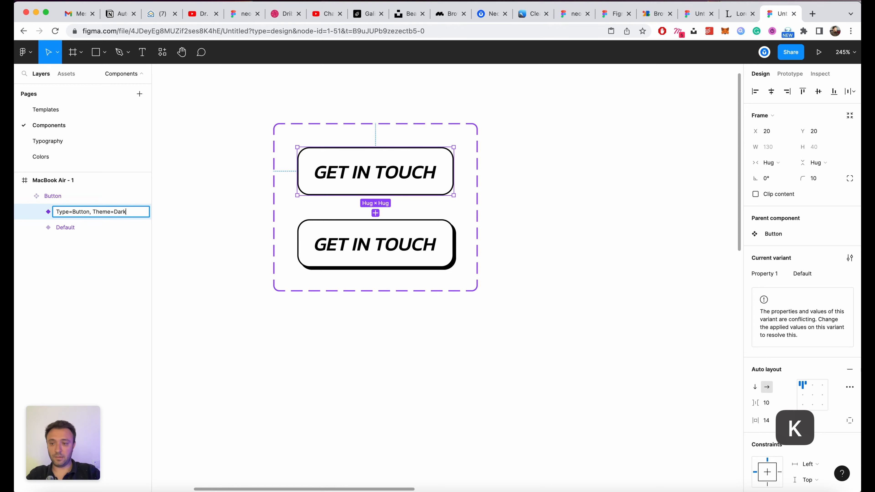
key(super+a)
key(super+c)
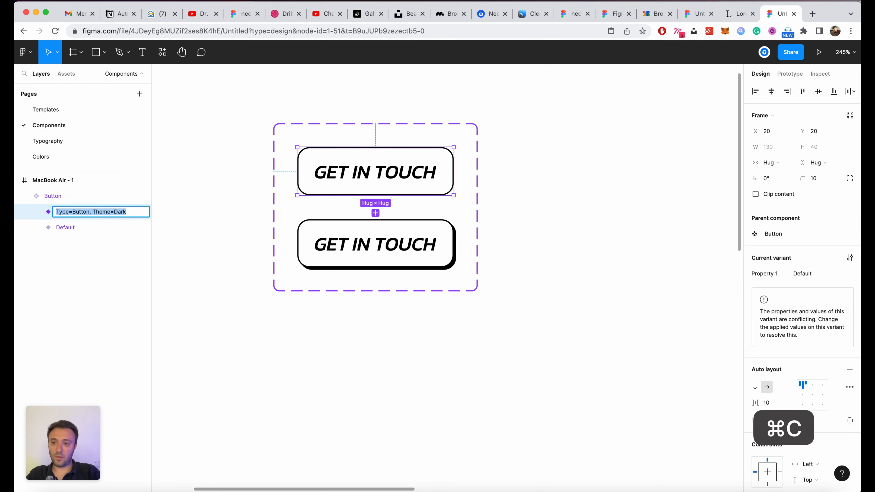
key(Return)
Step: Rename the lower button variant to "Type=Button, Theme=Light", reusing the copied name
click(74, 227)
double_click(78, 228)
key(super+v)
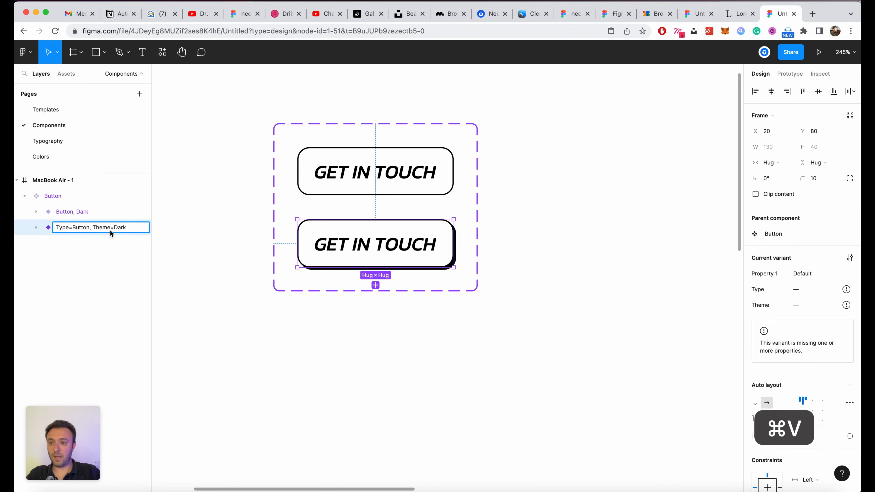
double_click(121, 228)
text(Light)
key(Return)
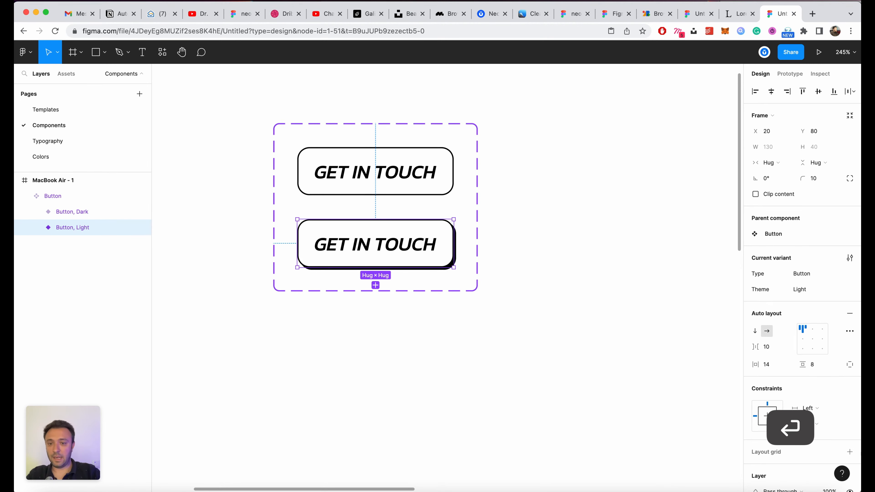
key(super+s)
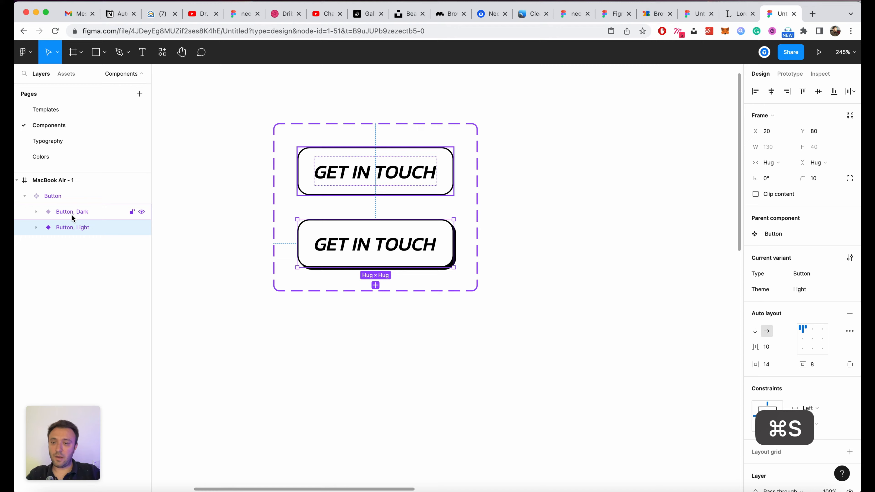
Step: Collapse the Button component set in the layer list and open the Templates page at the header
click(25, 196)
click(55, 198)
click(485, 254)
scroll(526, 250, down, 5)
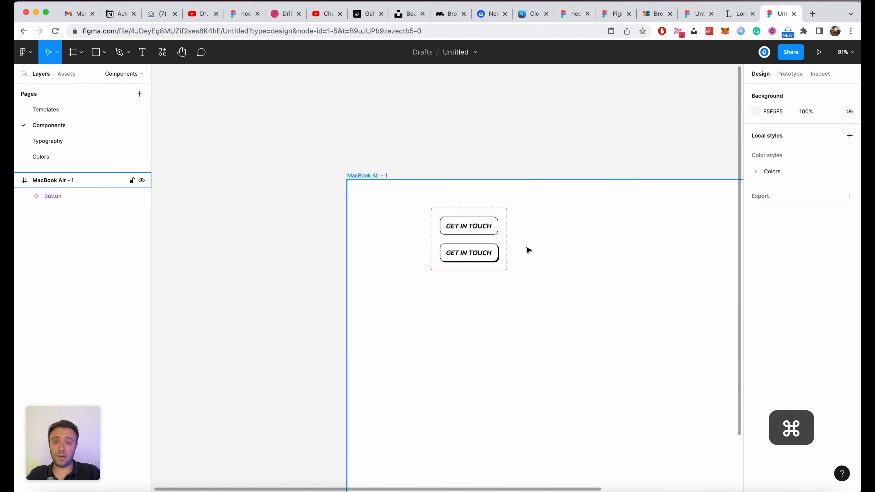
scroll(525, 248, up, 4)
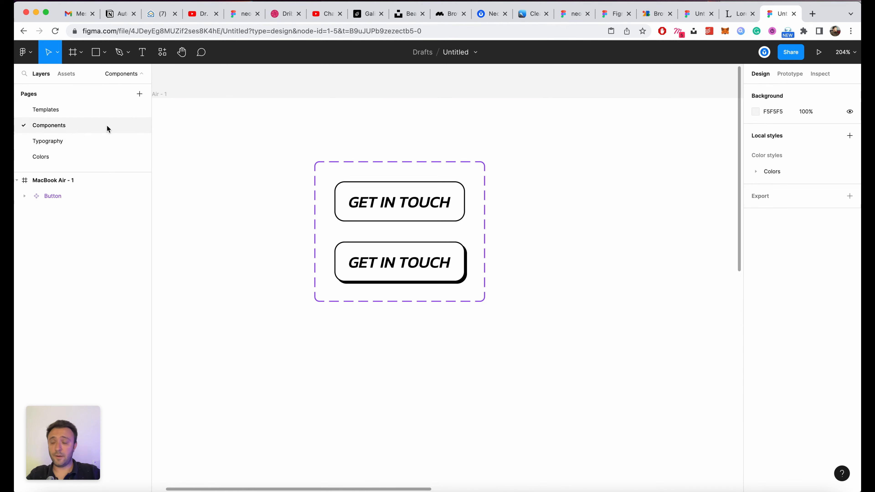
click(64, 112)
scroll(621, 242, down, 3)
scroll(677, 194, up, 5)
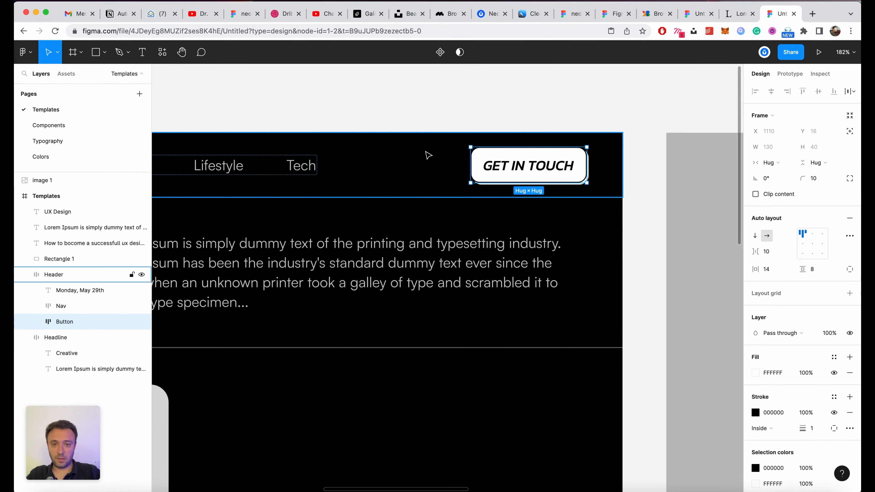
Step: Place an instance of the local Button component in the header, between the Nav and the original button
click(86, 306)
click(62, 276)
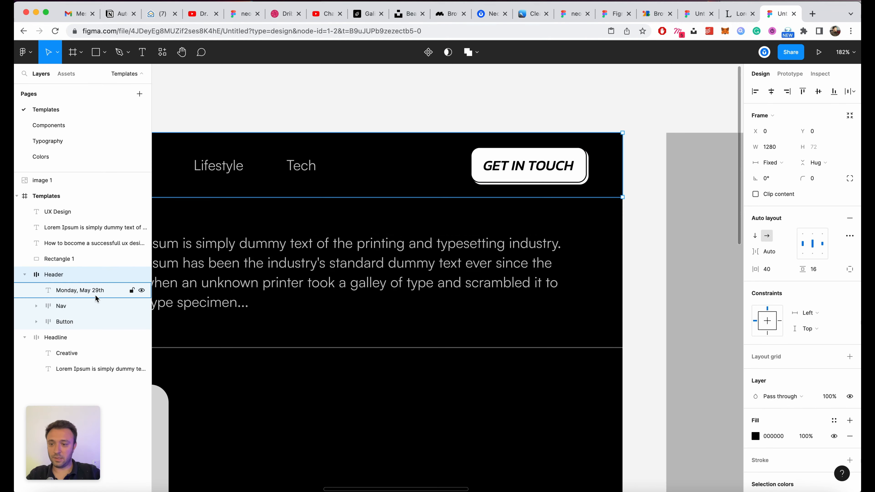
click(64, 76)
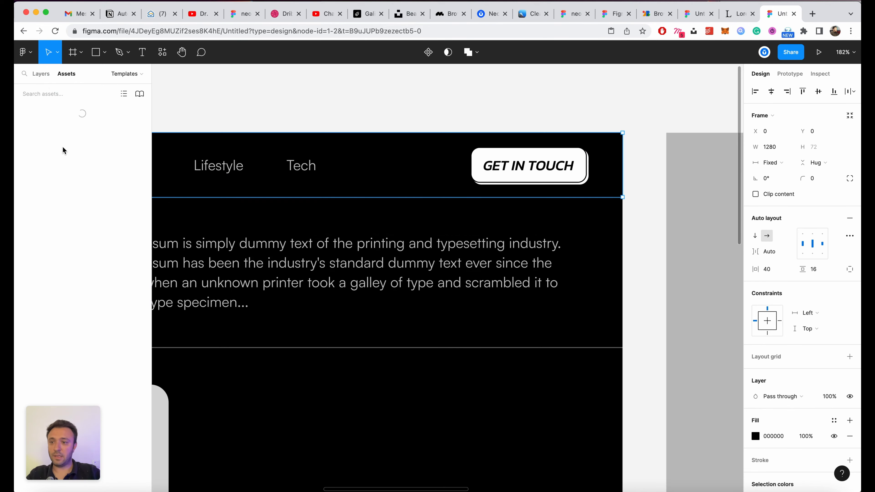
click(27, 139)
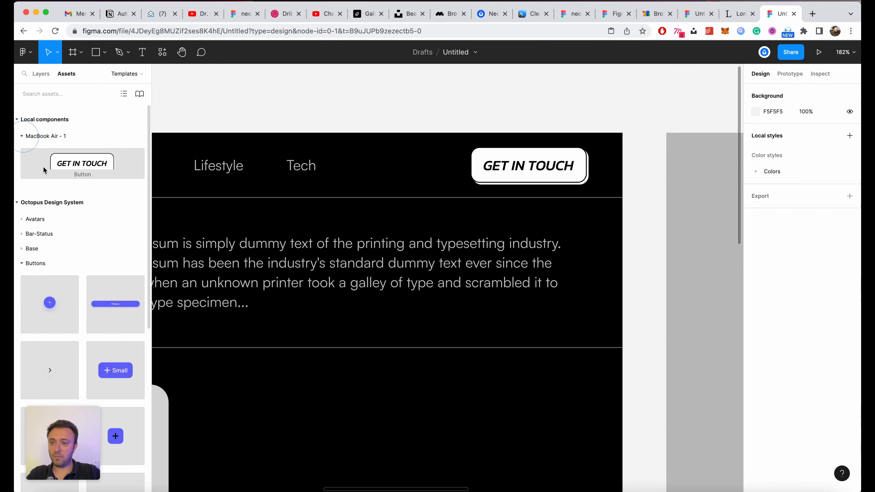
drag(95, 165, 442, 162)
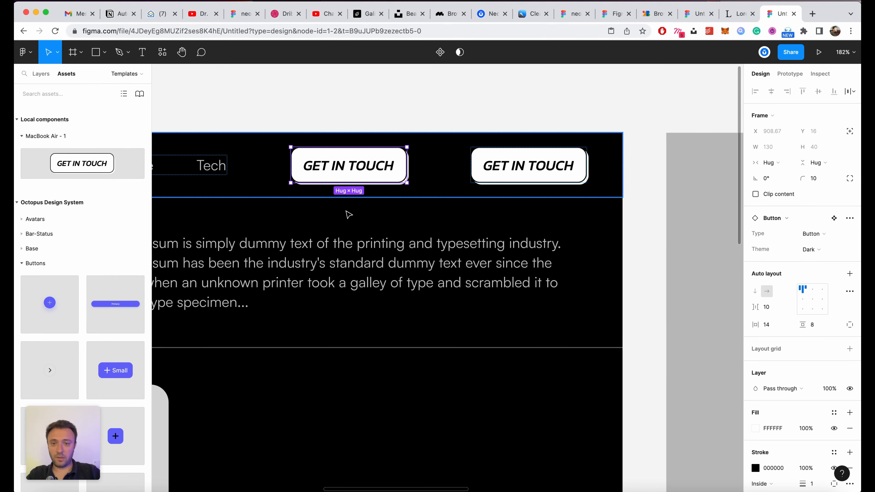
Step: Delete the original non-component Button from the Header, keeping the component instance
click(40, 74)
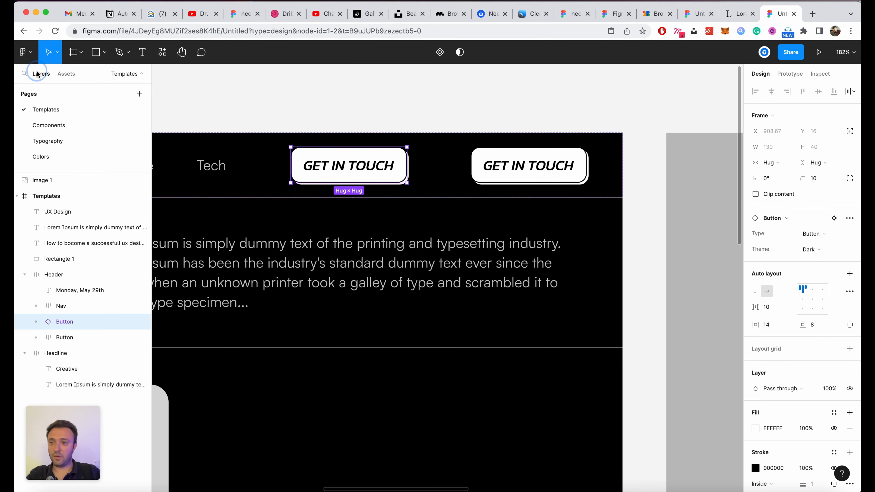
click(83, 338)
key(BackSpace)
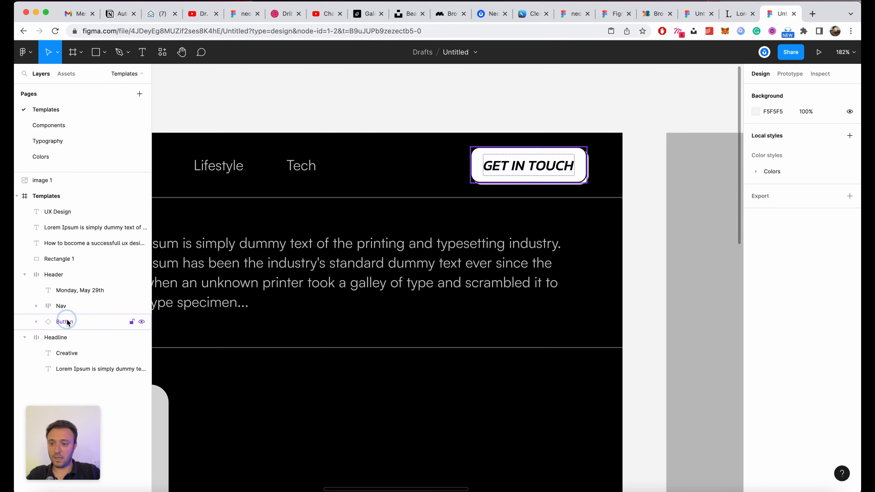
Step: Copy the header's Button instance and paste it into the Templates frame just above the article description layer
click(68, 322)
scroll(524, 287, down, 8)
key(super+c)
key(Escape)
scroll(506, 281, down, 4)
scroll(507, 282, down, 2)
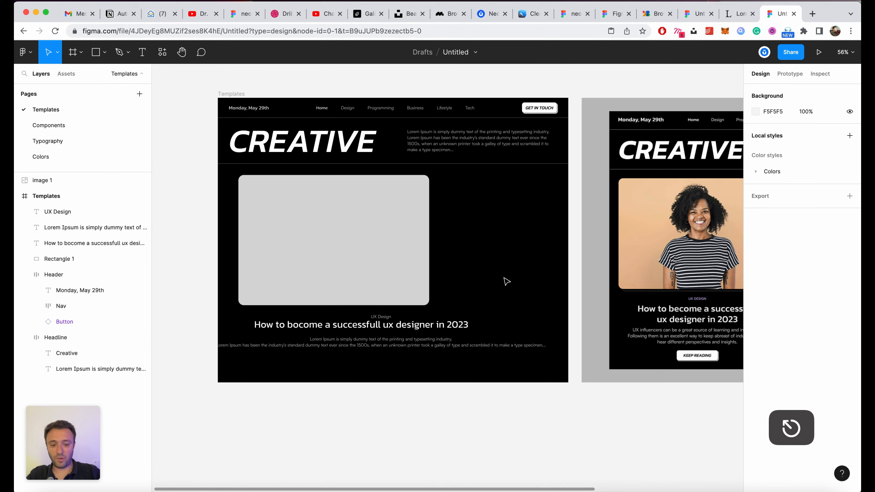
key(alt+l)
scroll(242, 367, up, 5)
click(459, 292)
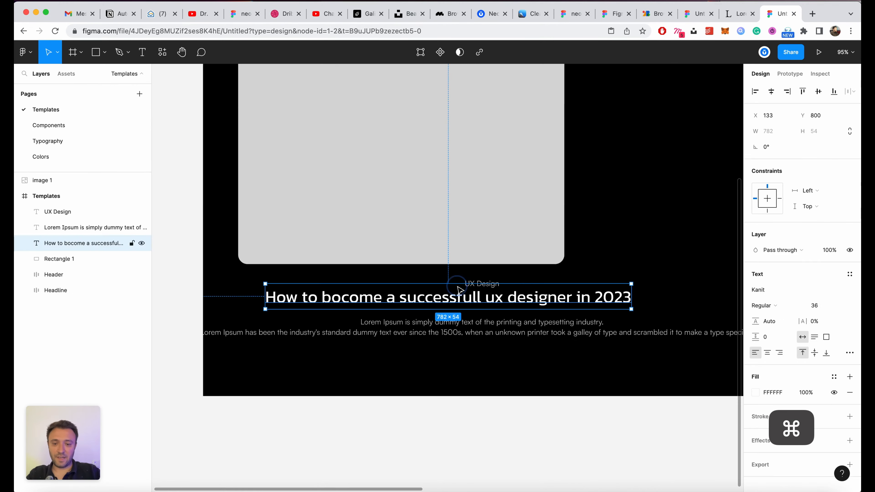
click(412, 332)
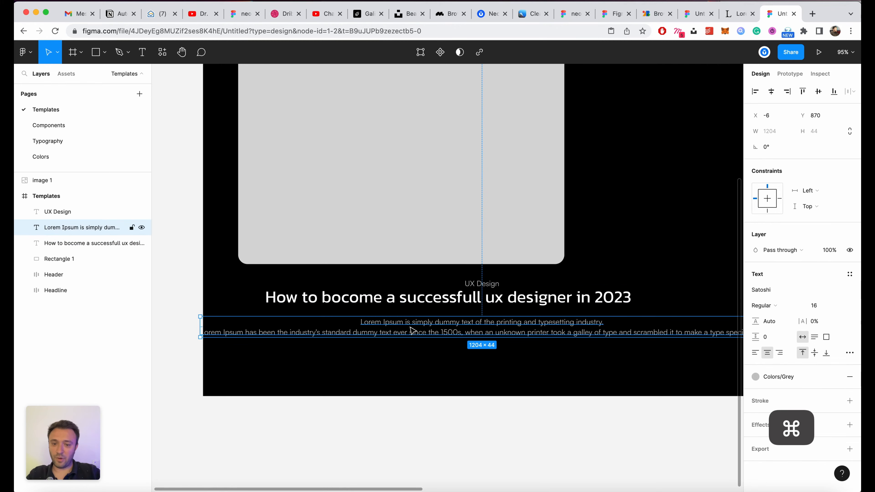
key(super+v)
scroll(412, 331, down, 3)
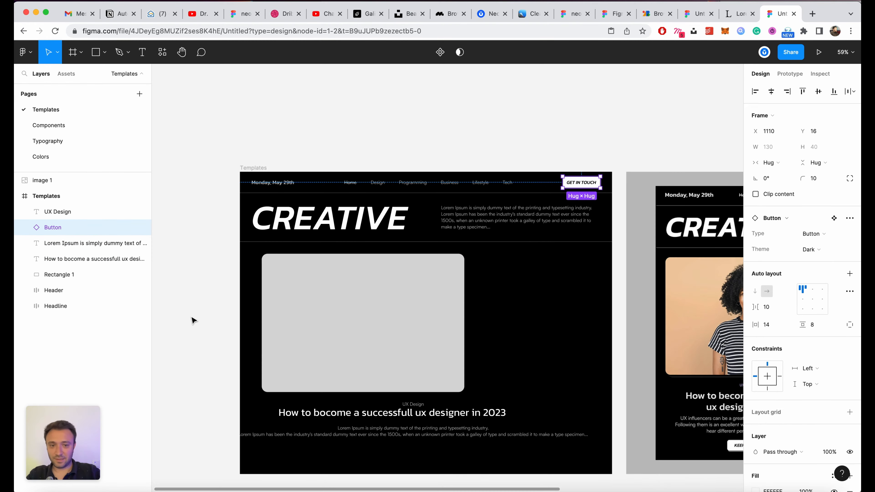
Step: Position the pasted button under the article description at X 450, Y 930, and move its layer directly above Rectangle 1
key(shift+Down)
key(shift+Down)
key(shift+Down)
key(shift+Down)
key(shift+Down)
key(shift+Down)
key(shift+Down)
key(shift+Down)
key(shift+Down)
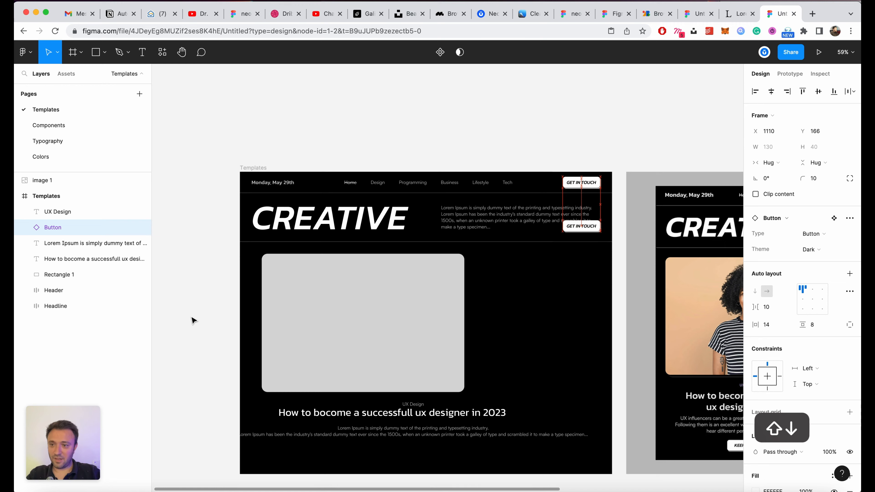
key(shift+Down)
key(shift+Down)
key(shift+Down)
key(shift+Down)
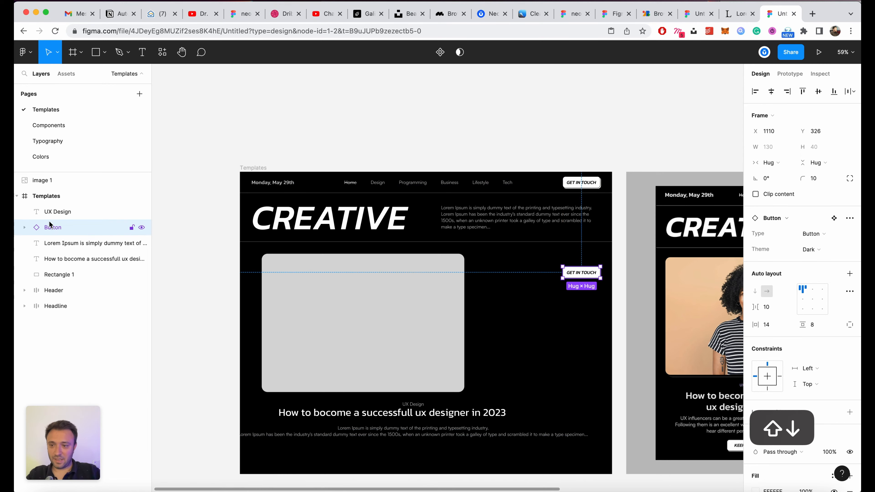
drag(49, 227, 50, 266)
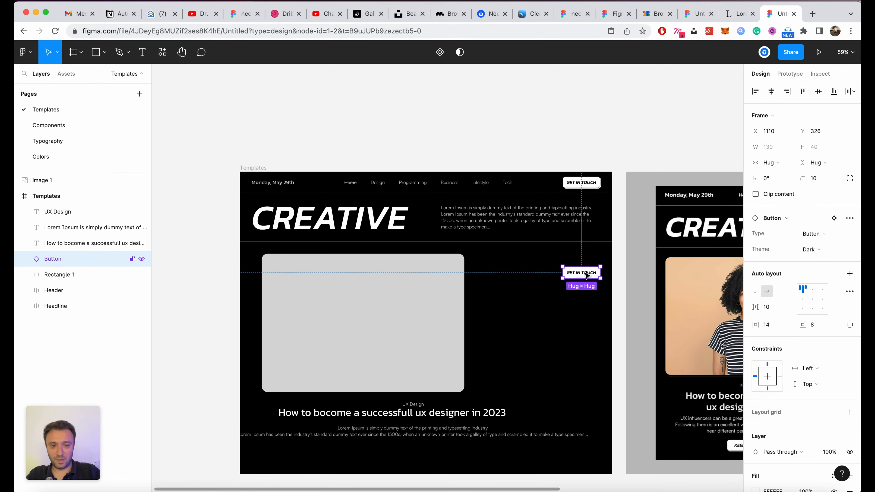
drag(586, 275, 390, 450)
scroll(354, 248, down, 5)
scroll(354, 248, up, 2)
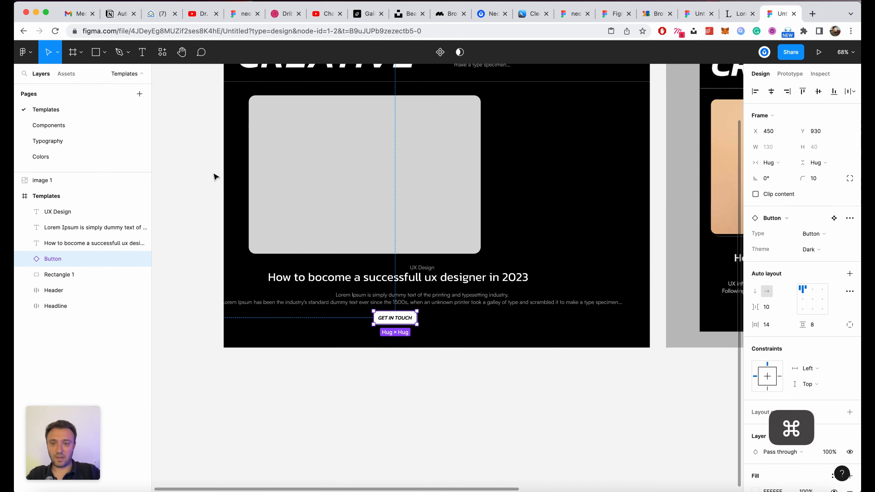
Step: Wrap the image placeholder, category label, article title, description and lower button in one vertical auto layout frame
click(213, 177)
drag(215, 100, 518, 349)
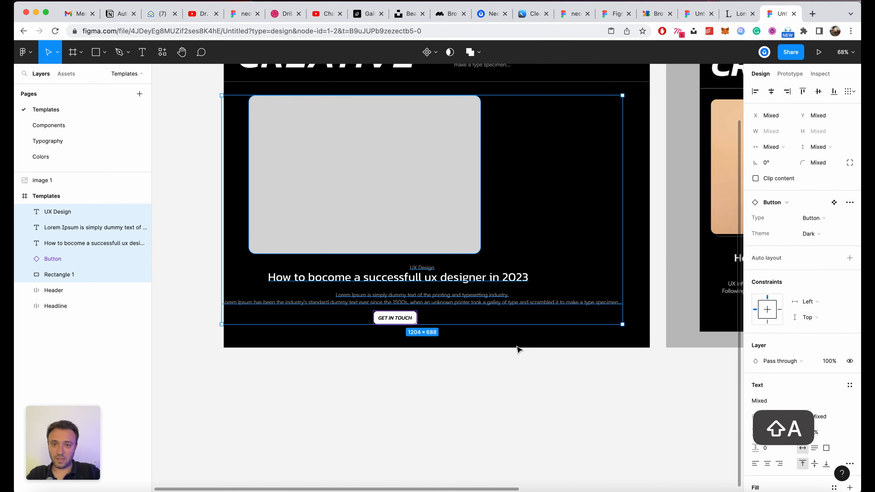
key(shift+a)
scroll(494, 355, down, 5)
scroll(496, 356, up, 3)
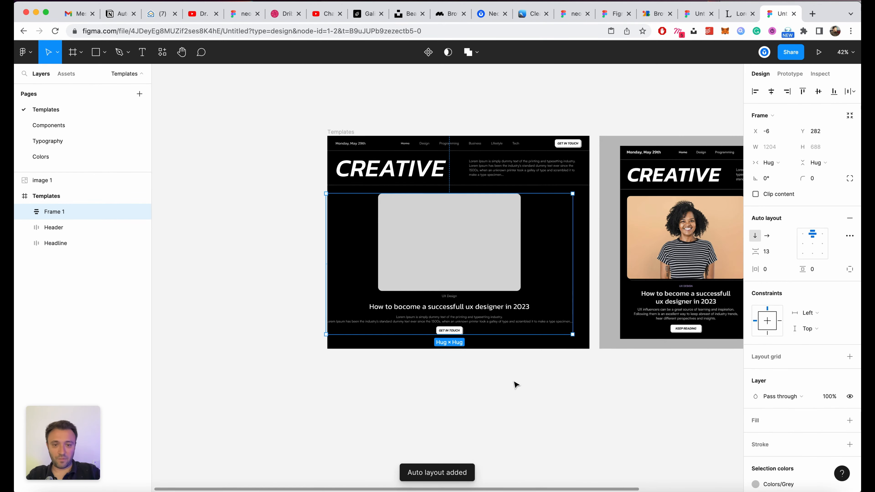
Step: Move the new auto layout frame to X 0 in the Templates frame
scroll(498, 358, up, 2)
click(526, 393)
click(489, 190)
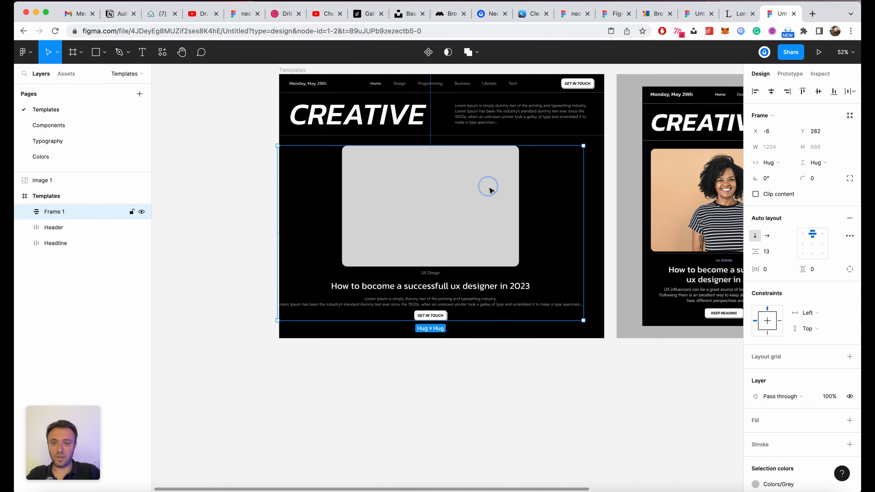
scroll(508, 196, up, 2)
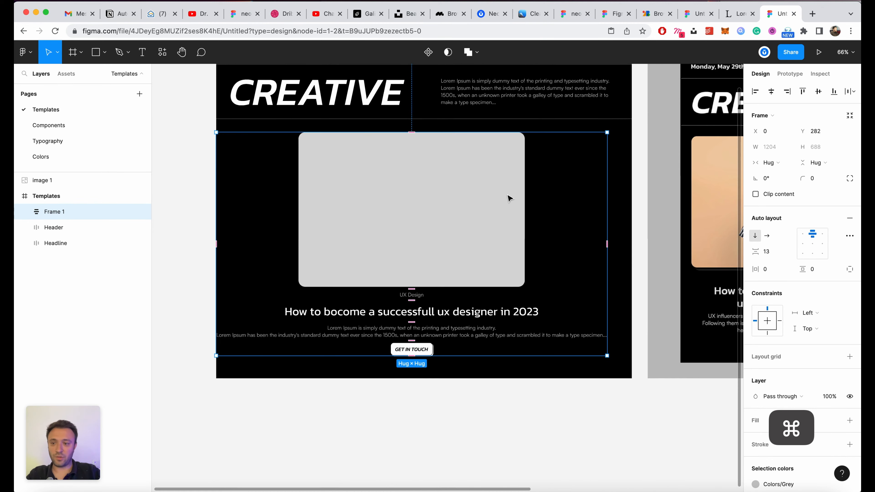
Step: Rename Frame 1 to Main-Post and send it backward below Headline in the layer order
double_click(68, 212)
text(Main)
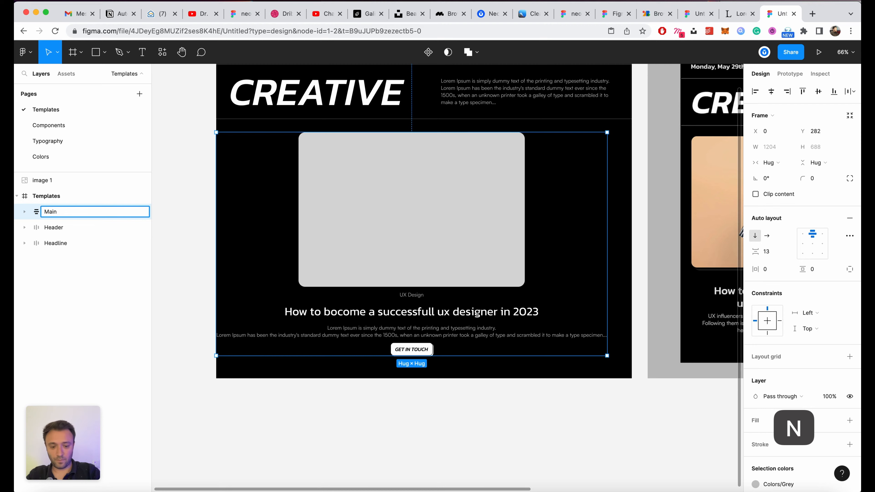
text(-Post)
key(Return)
key(super+bracketleft)
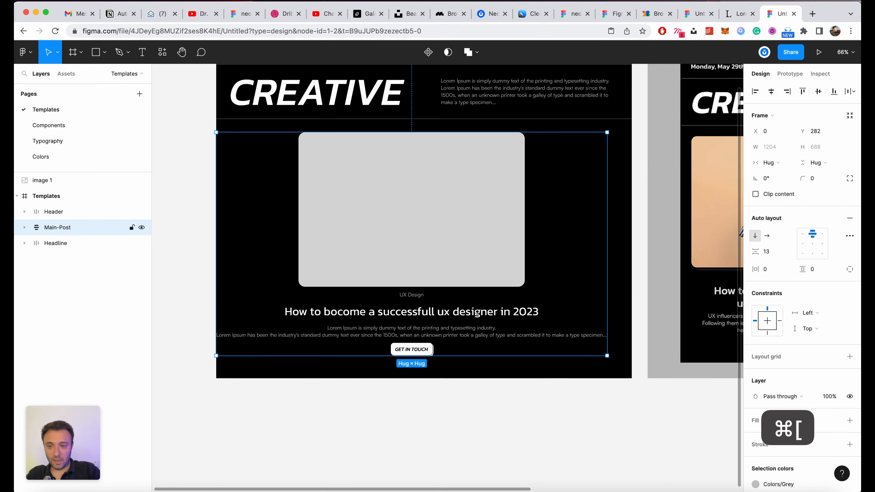
key(super+bracketleft)
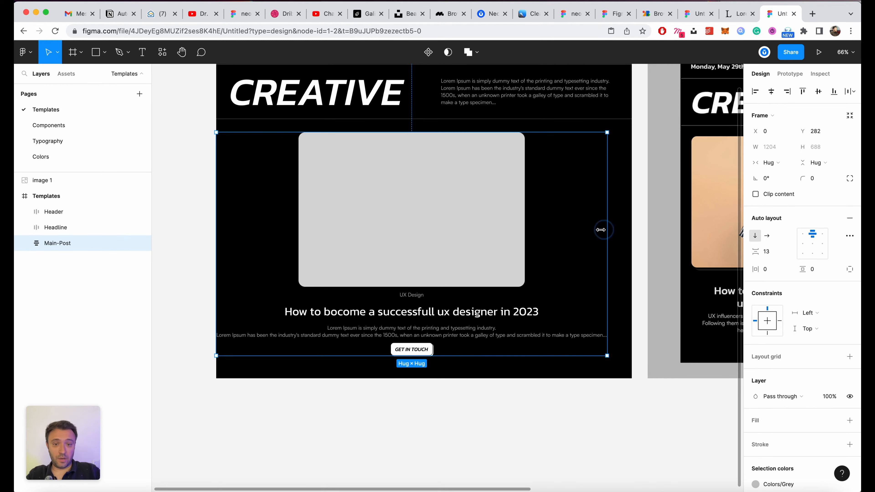
Step: Narrow the Main-Post frame to a fixed width of about 837
drag(600, 229, 488, 223)
scroll(332, 192, down, 10)
scroll(330, 193, up, 10)
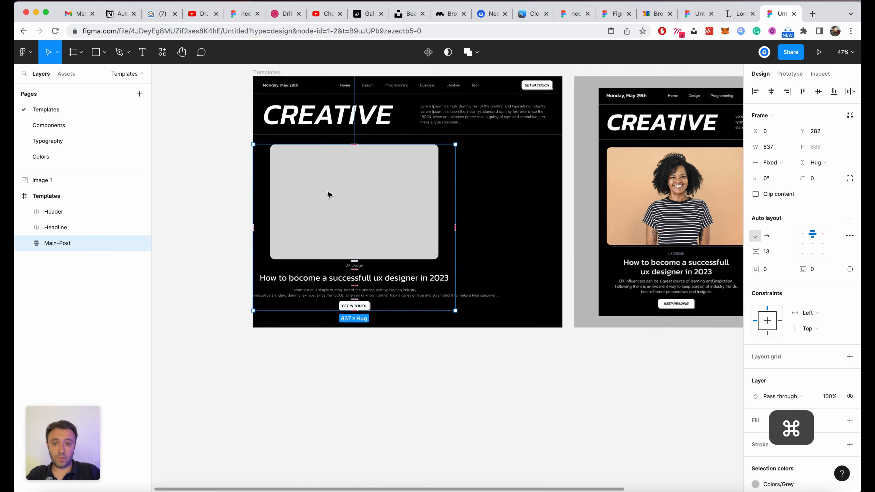
click(423, 411)
Step: Compare the main post's label, title, description and button with the article text block in the reference design
scroll(383, 410, up, 3)
super+click(363, 291)
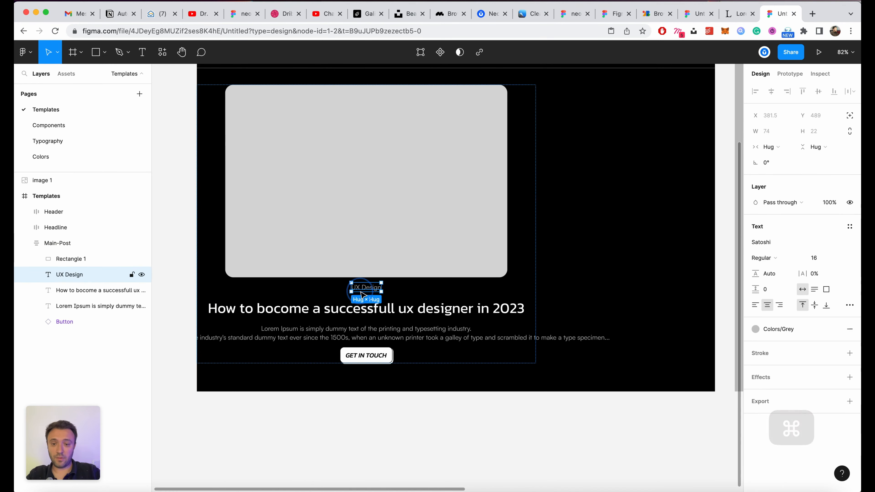
scroll(616, 349, right, 10)
scroll(578, 315, up, 2)
scroll(578, 315, up, 1)
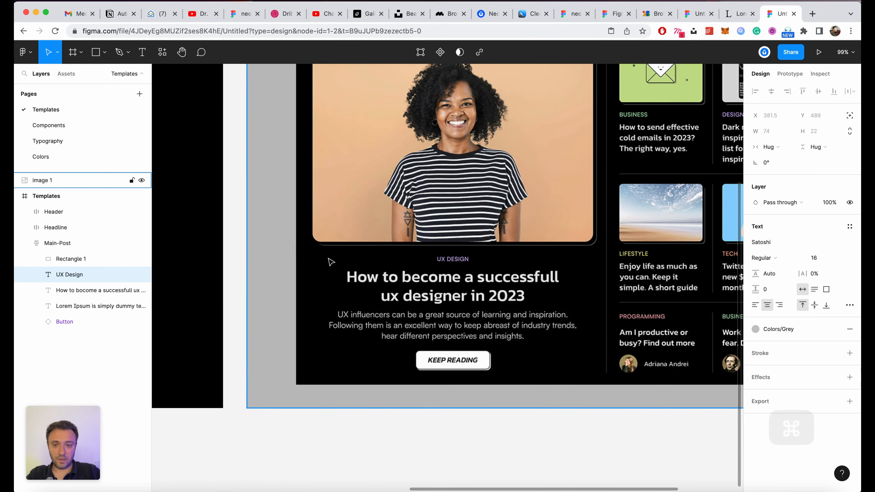
scroll(575, 339, down, 5)
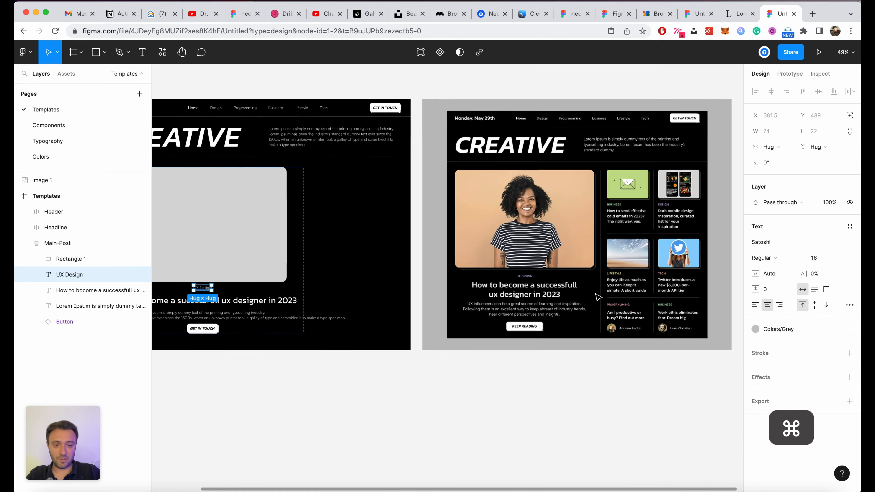
scroll(586, 300, up, 4)
scroll(587, 300, left, 5)
scroll(587, 299, left, 5)
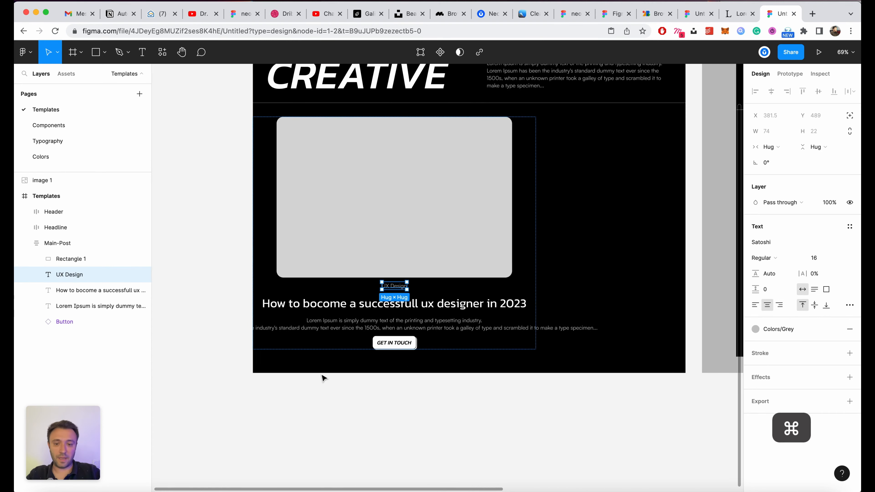
scroll(381, 352, up, 2)
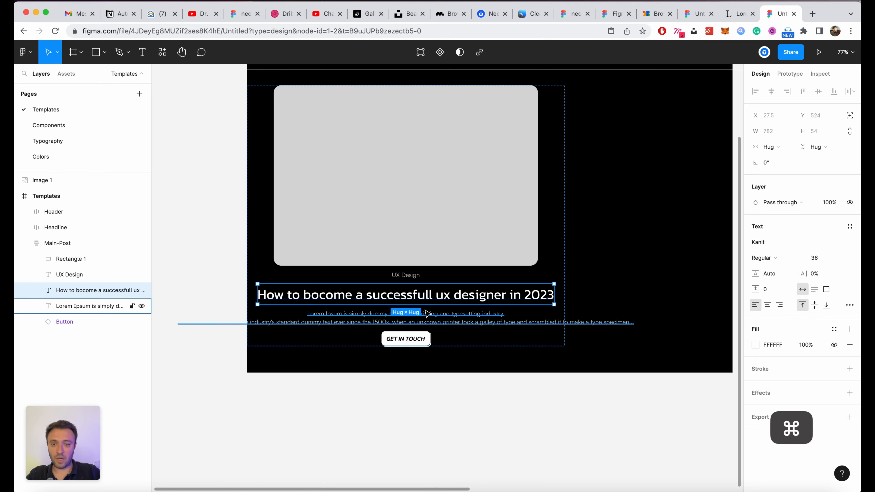
scroll(426, 306, up, 2)
Step: Wrap the category label, title, description and button inside Main-Post in a nested auto layout frame named Excerpt
click(86, 274)
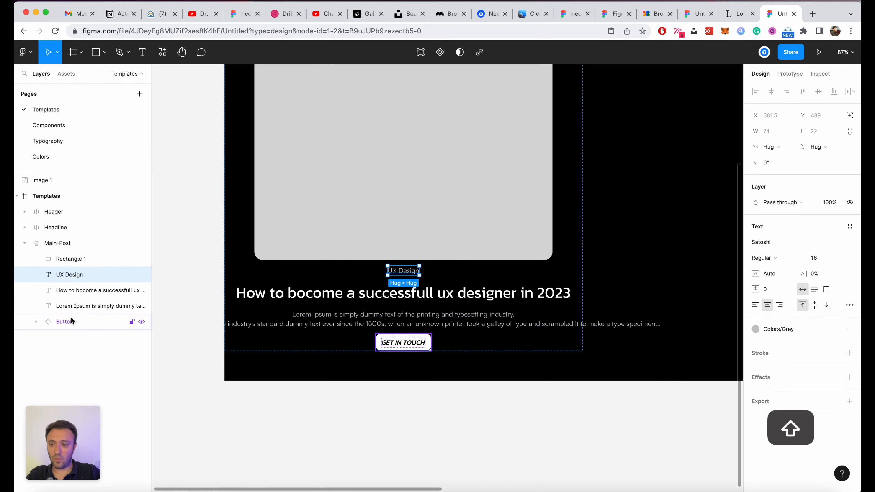
shift+click(65, 321)
key(shift+a)
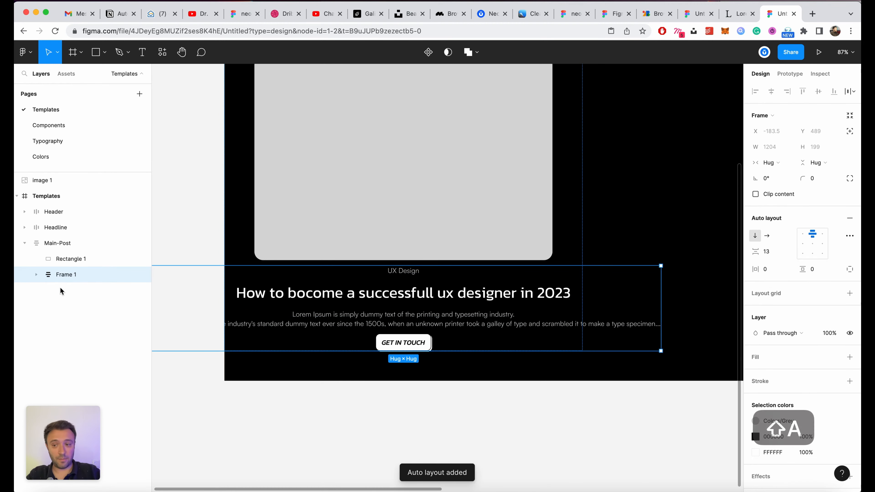
double_click(57, 275)
text(Ex)
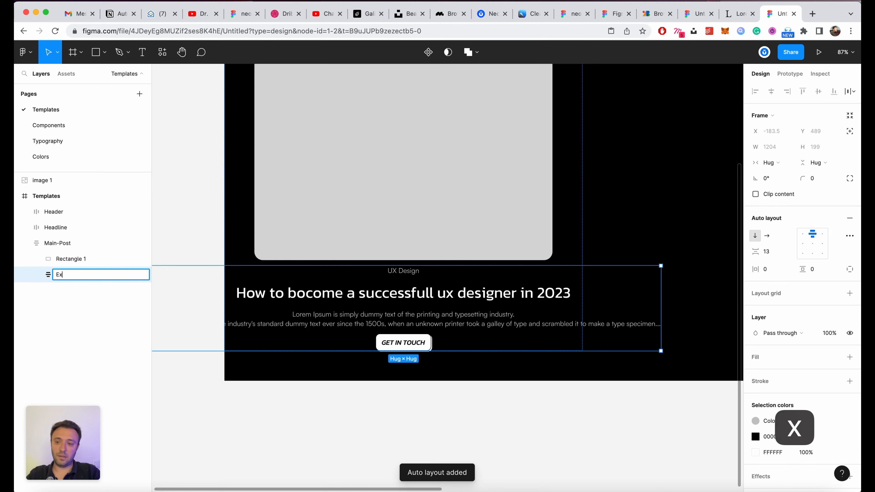
text(cerpt)
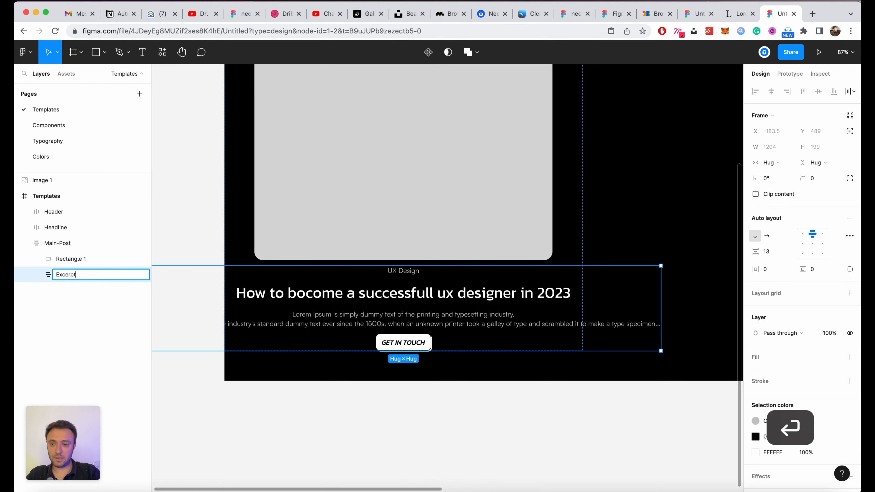
key(Return)
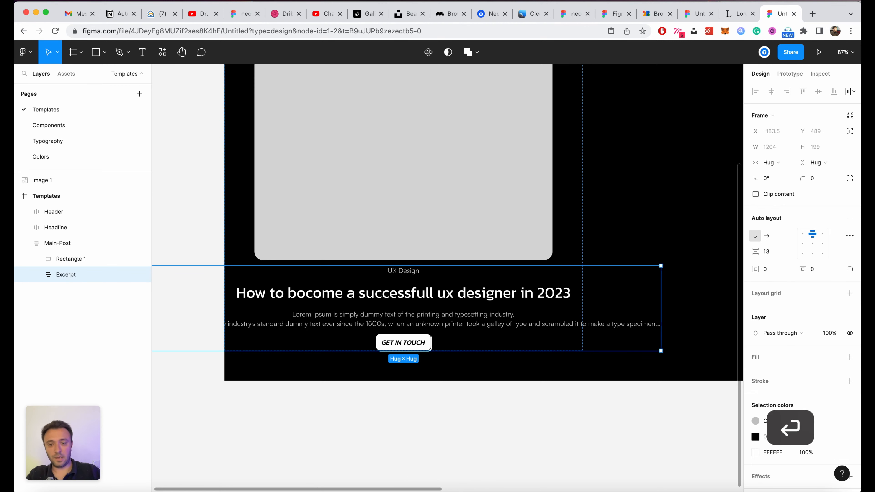
Step: Set the Excerpt frame's horizontal resizing to Fill container
click(772, 162)
click(772, 175)
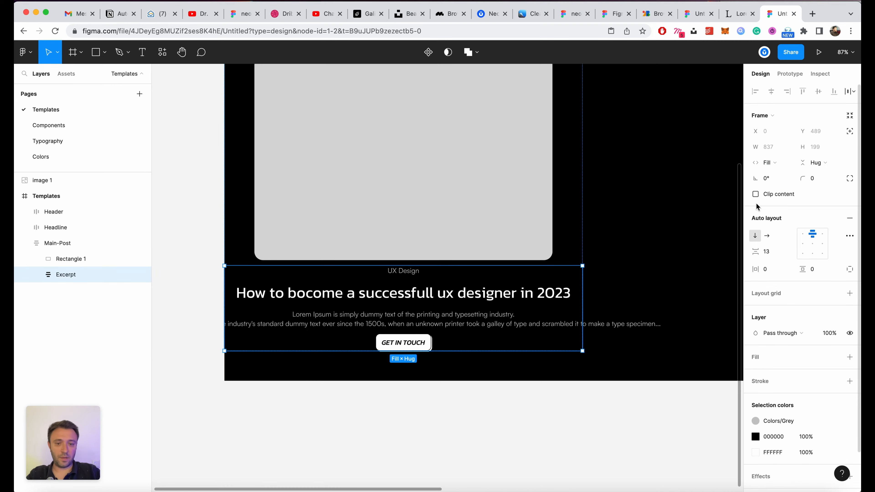
click(607, 404)
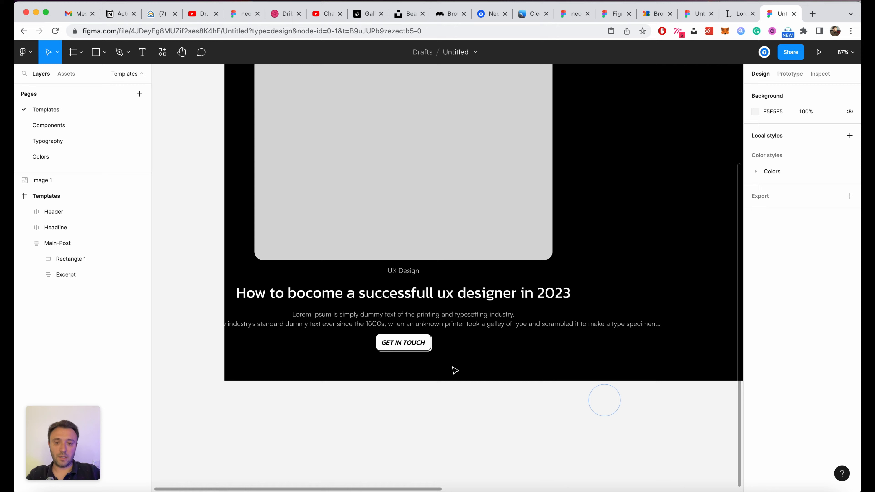
Step: Set the article title, the description and the UX Design label to fill the Excerpt frame's width
super+click(431, 303)
shift+super+click(446, 318)
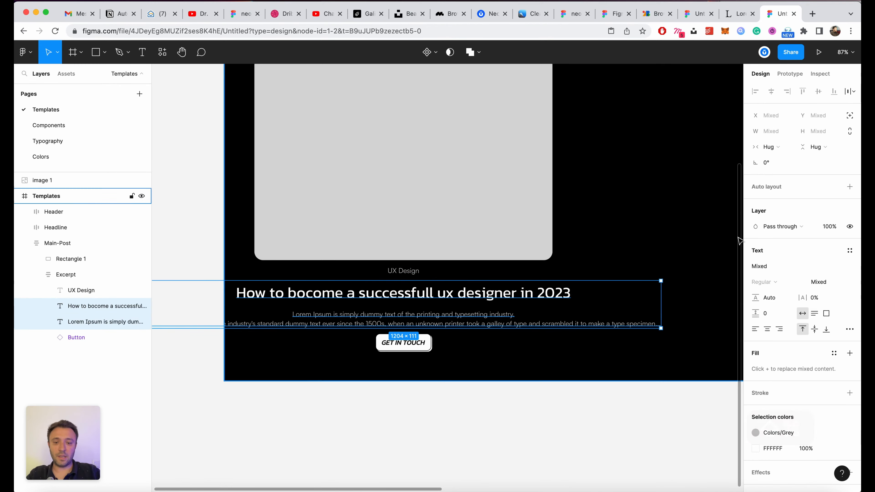
click(772, 146)
click(782, 158)
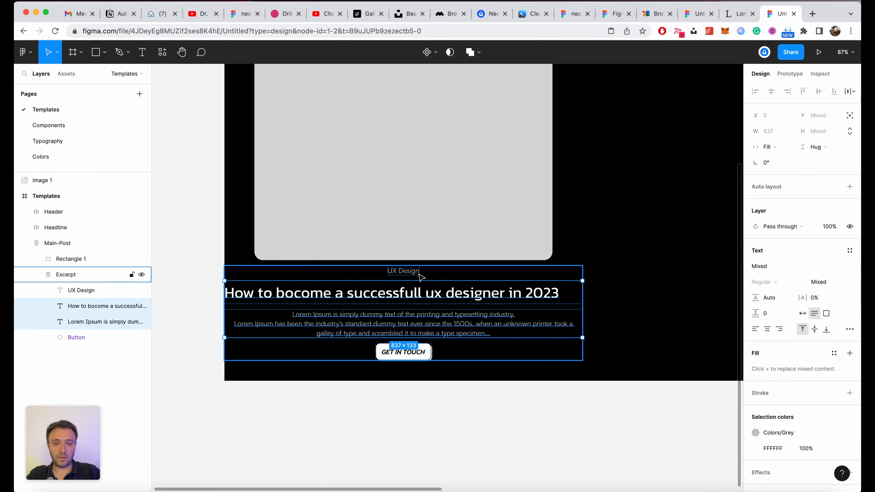
click(81, 291)
click(764, 144)
click(782, 158)
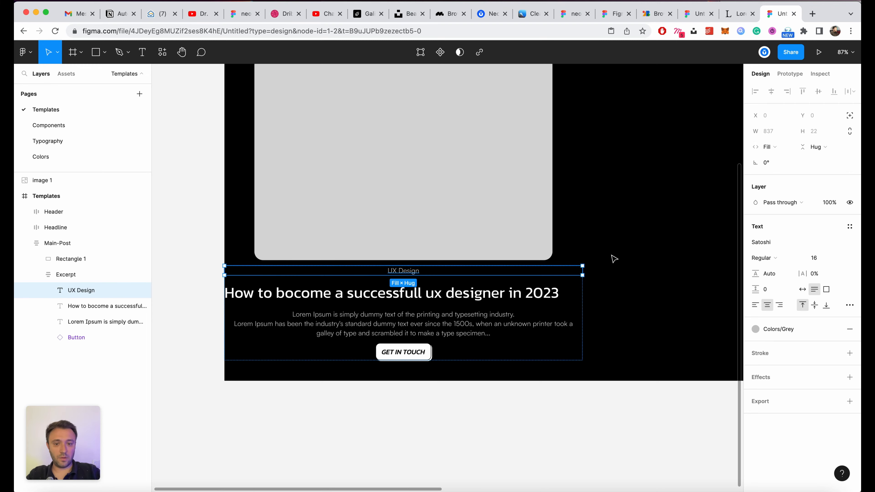
Step: Clear the selection and collapse all expanded layers in the layer list
click(391, 359)
scroll(489, 377, down, 5)
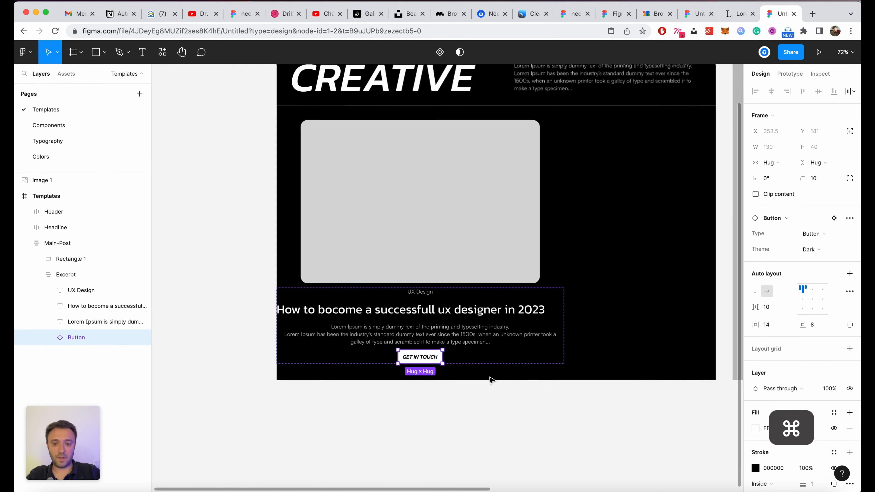
scroll(488, 377, up, 5)
click(490, 406)
key(alt+l)
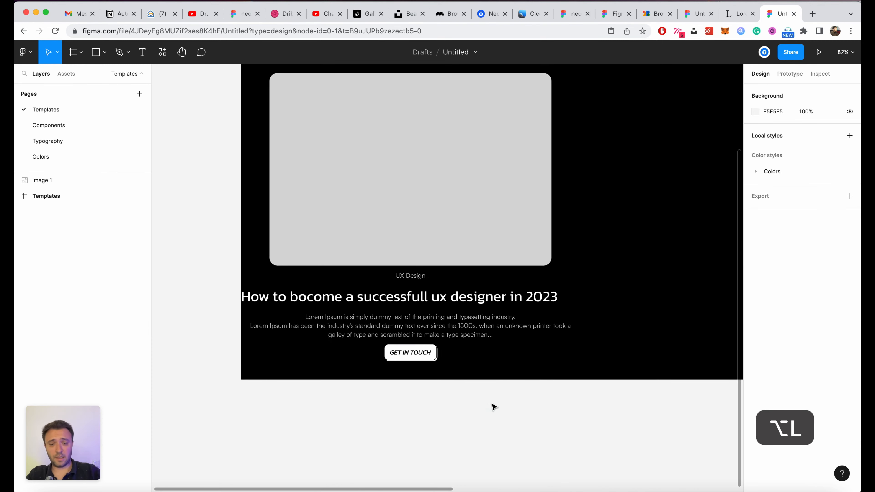
Step: Move the Main-Post frame to X 149, Y 249, just below the headline section
scroll(494, 407, up, 1)
click(444, 196)
scroll(432, 215, up, 3)
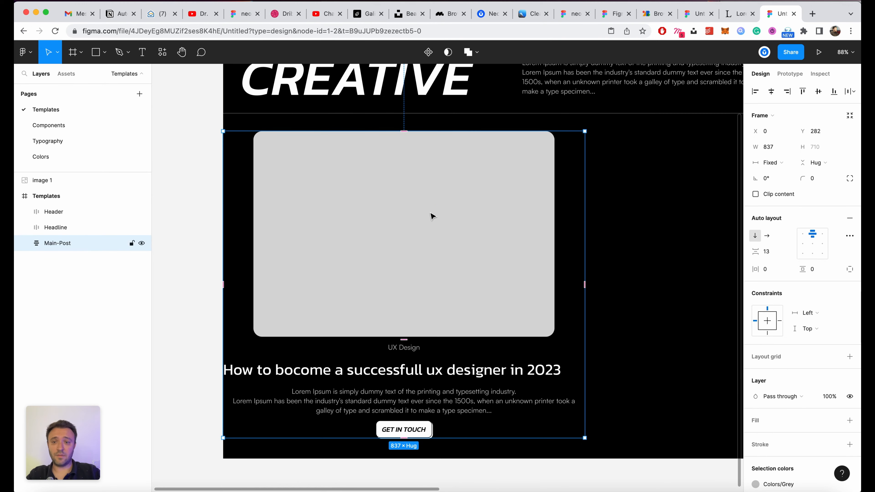
drag(434, 214, 484, 203)
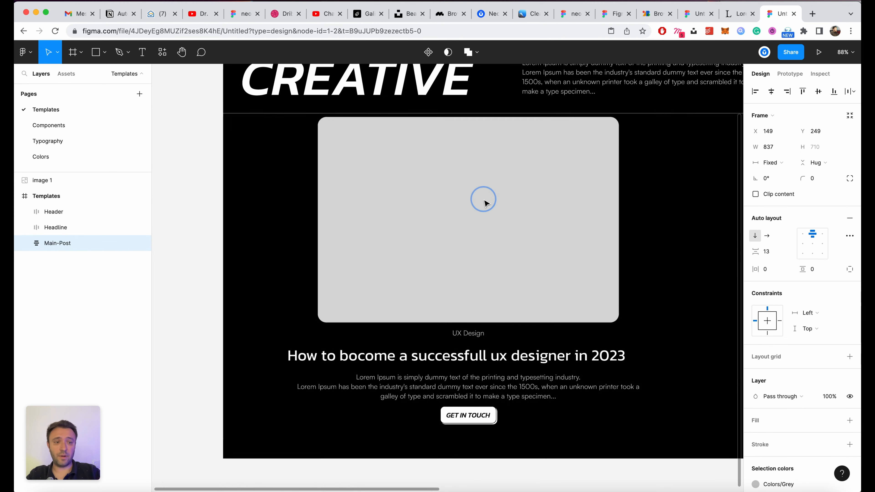
Step: Make the Rectangle 1 image placeholder fill the Main-Post width and set its height to 420
click(552, 211)
click(782, 148)
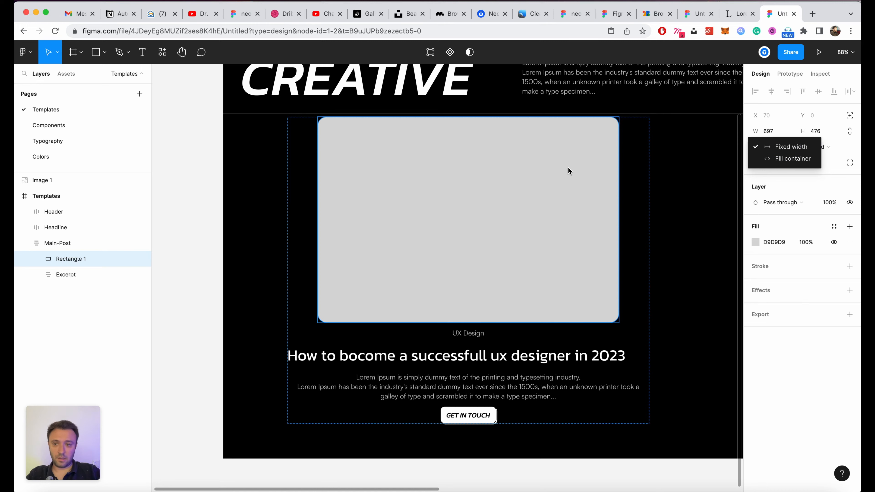
click(784, 159)
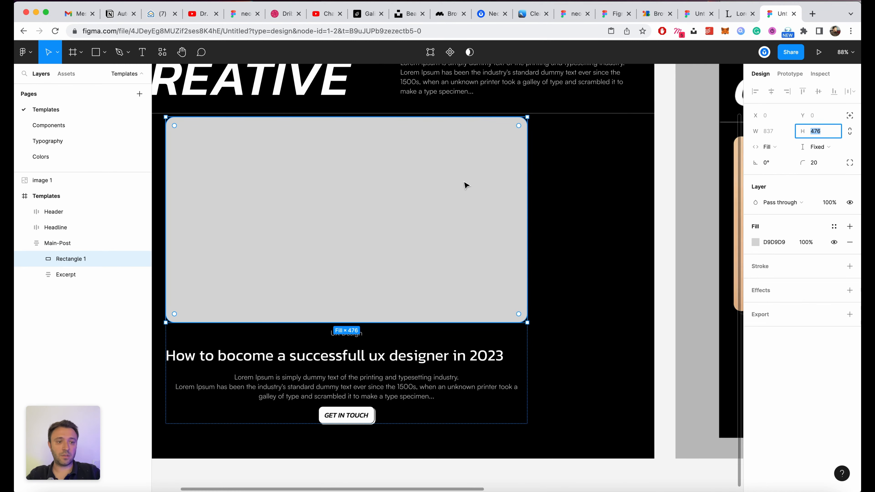
key(super+minus)
scroll(444, 189, up, 2)
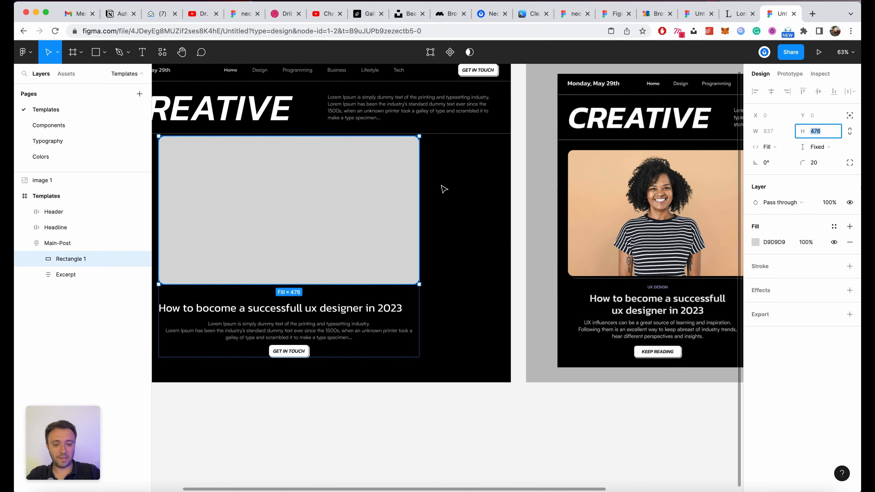
text(420)
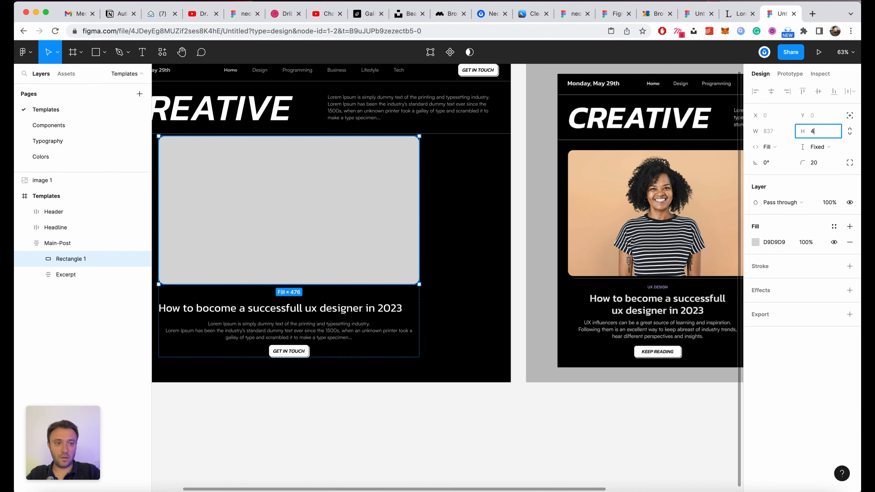
key(Return)
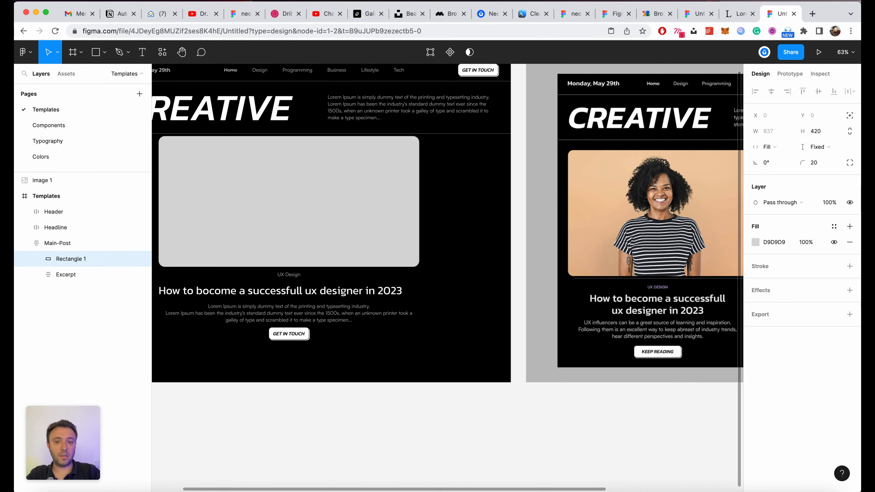
Step: Set the Main-Post frame's width to 600
click(433, 196)
scroll(479, 206, left, 6)
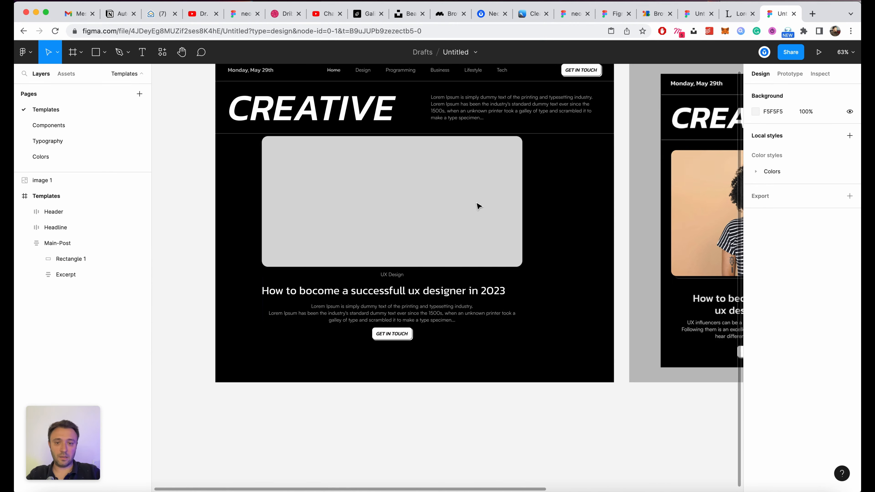
click(511, 192)
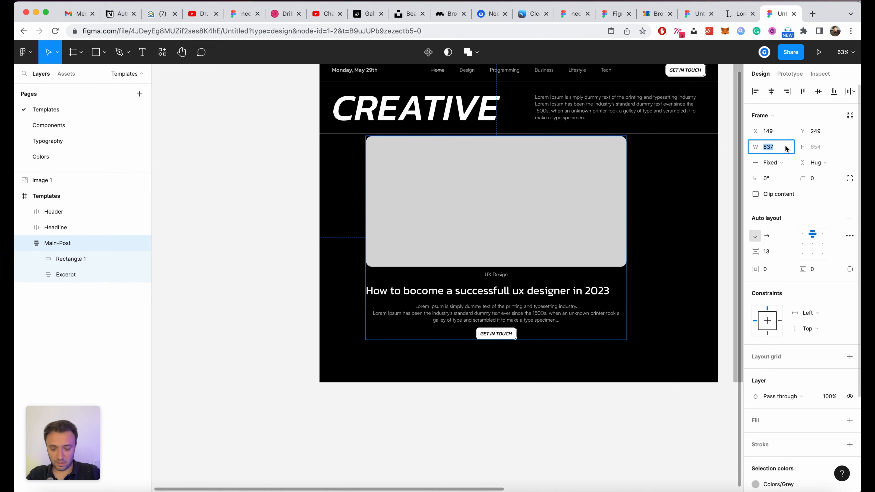
text(600)
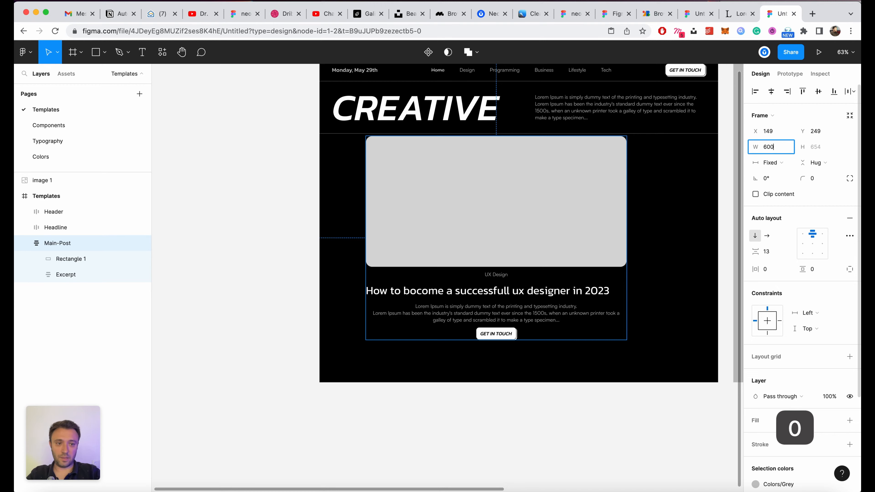
key(Return)
Step: Center-align the text of the article title in the Excerpt frame
scroll(485, 358, up, 3)
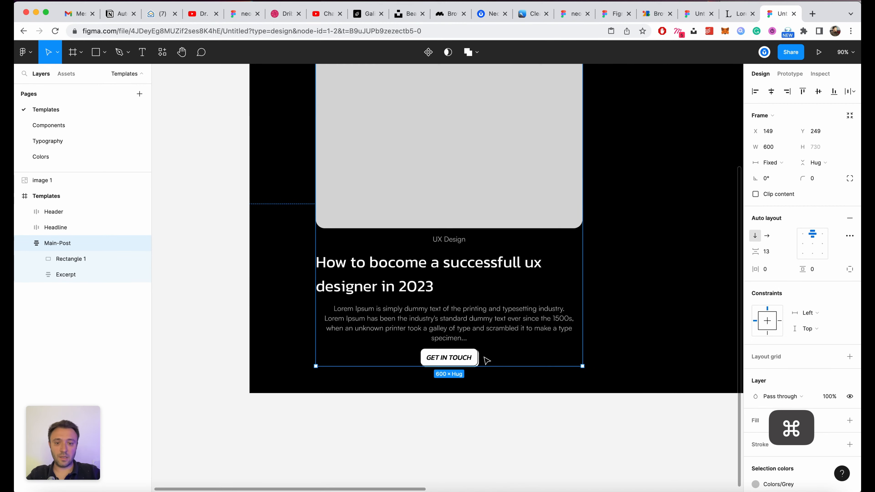
scroll(488, 275, down, 3)
scroll(414, 279, up, 3)
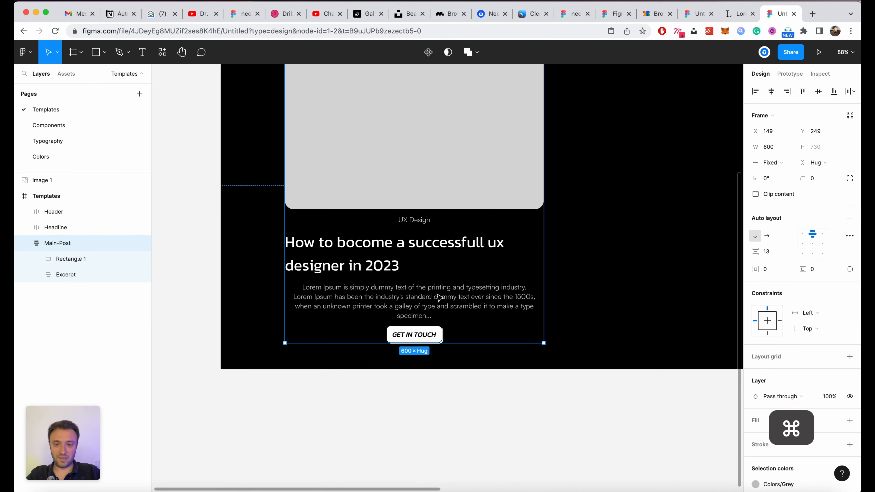
click(390, 254)
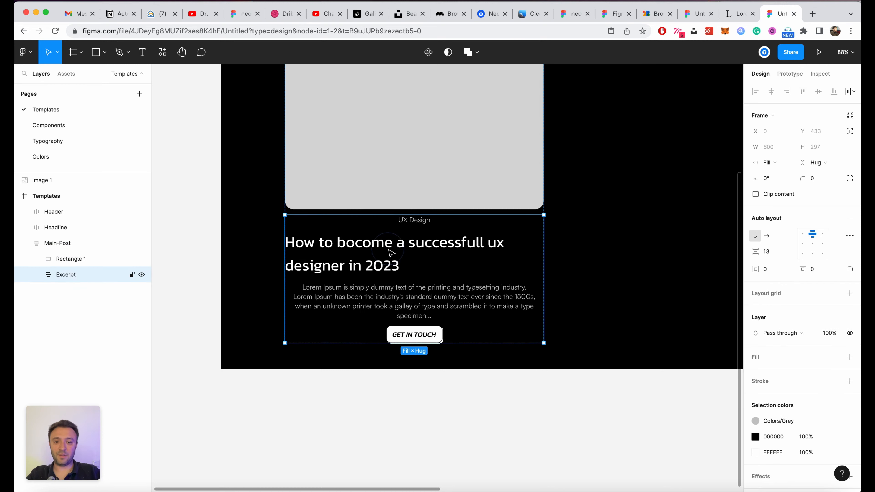
click(368, 249)
scroll(368, 249, up, 2)
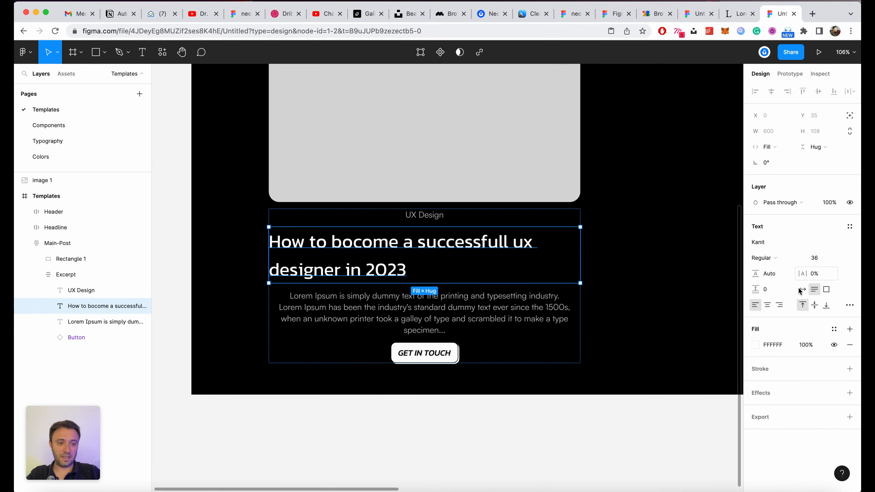
click(766, 305)
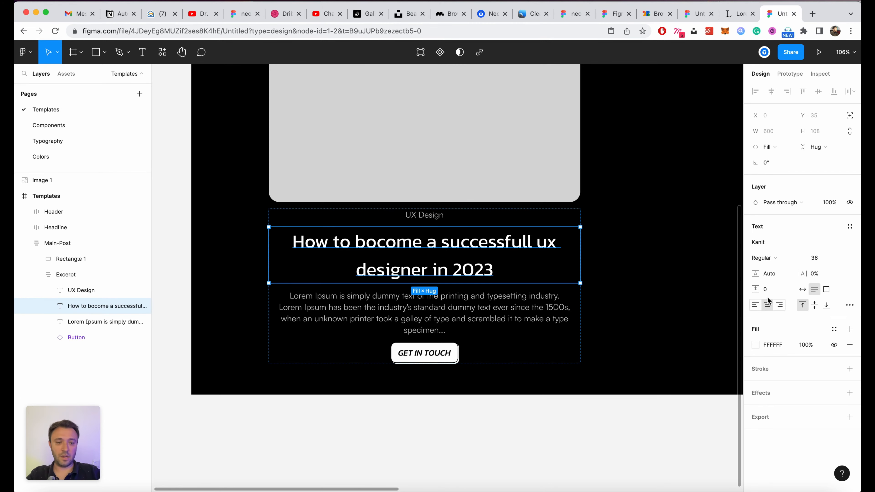
scroll(475, 245, up, 3)
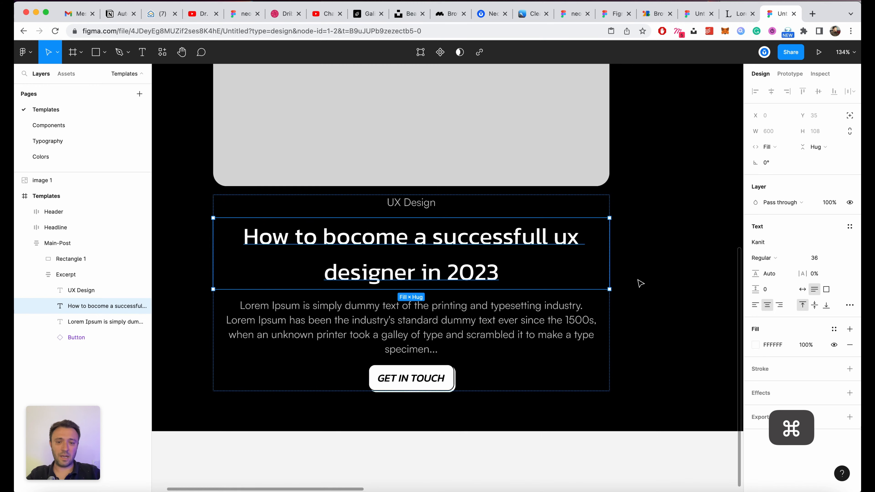
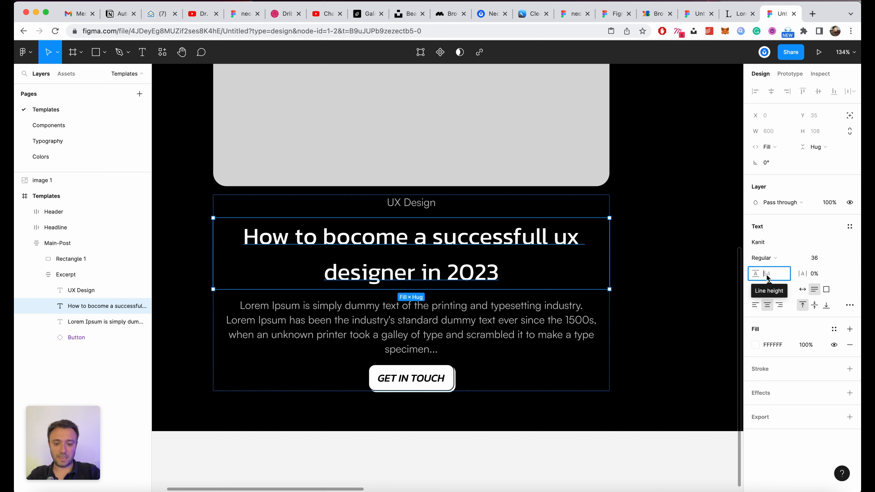
Step: Set the line height of the article title in the Excerpt frame to 42
text(au)
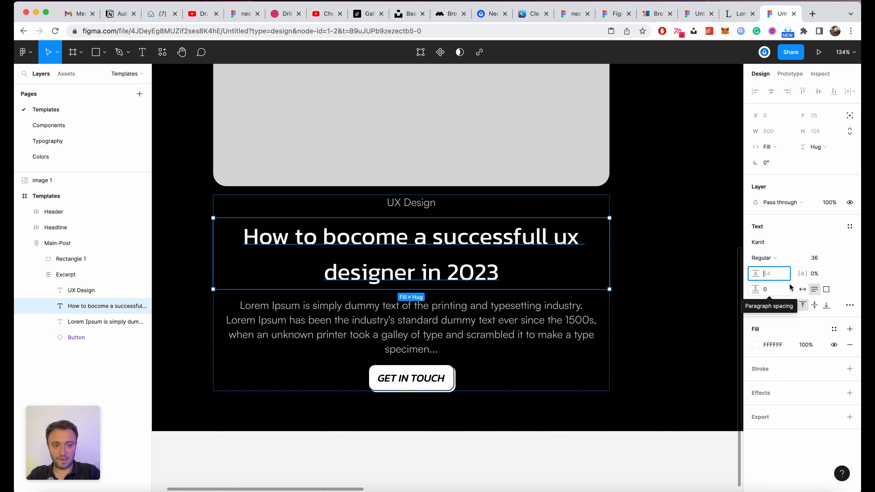
text(48)
key(Return)
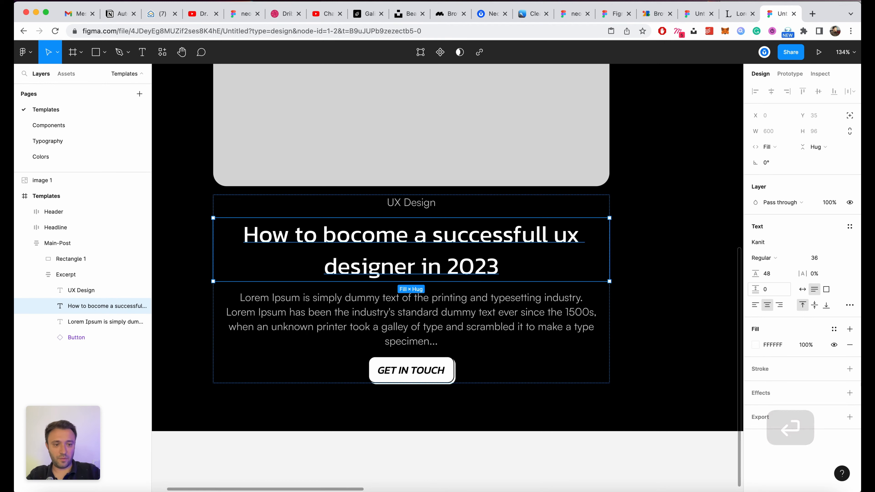
key(Down)
key(Down)
key(Down)
key(Down)
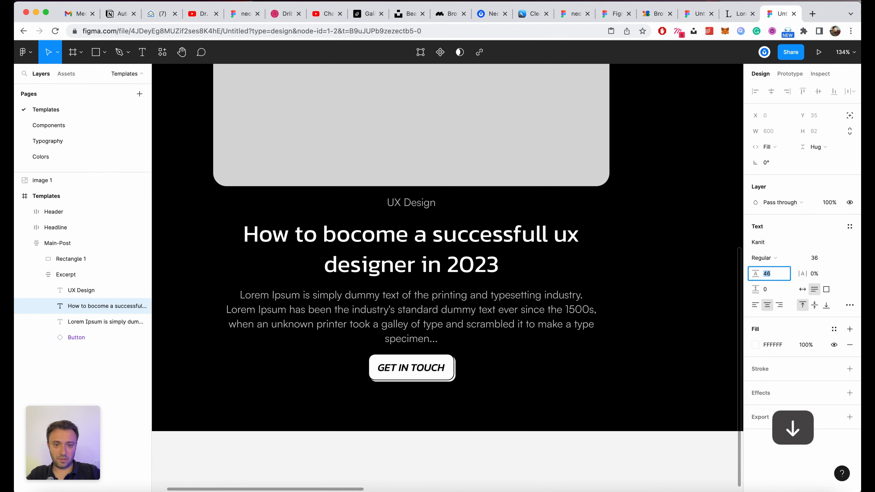
key(Down)
key(Down)
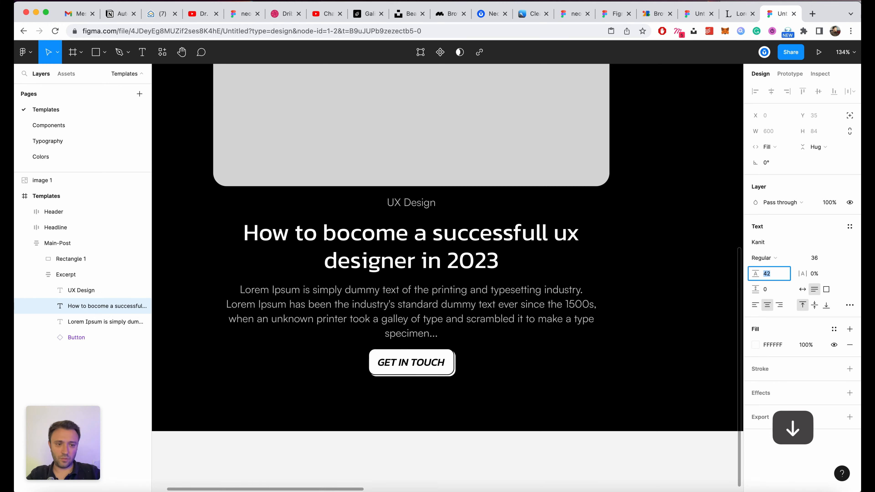
scroll(507, 201, down, 4)
click(582, 327)
Step: Set the letter case of the "UX Design" category label above the article title to uppercase
scroll(551, 331, up, 2)
scroll(496, 334, up, 4)
super+click(426, 228)
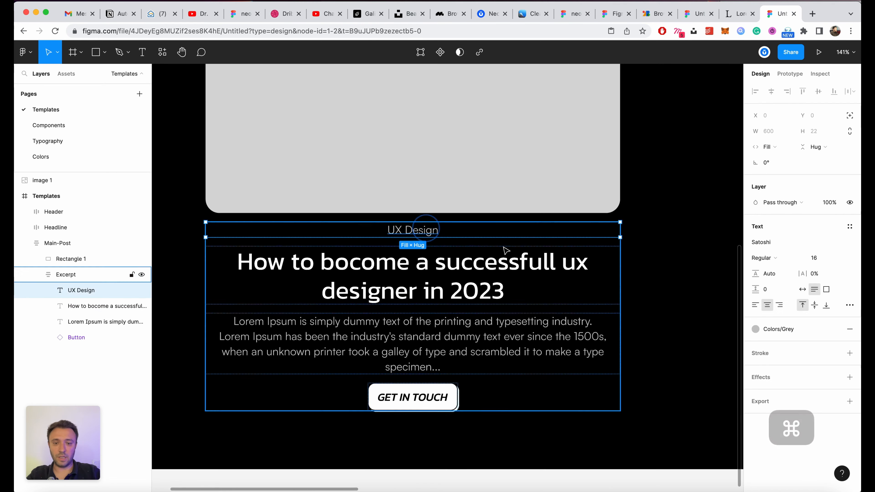
click(849, 305)
click(696, 443)
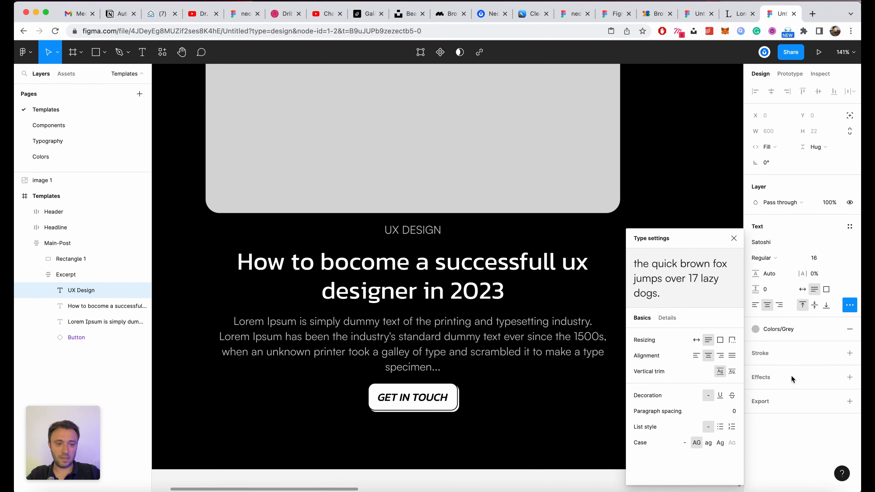
Step: Set the UX Design category label to Medium weight and font size 12
scroll(547, 303, down, 5)
scroll(474, 296, up, 3)
super+click(507, 281)
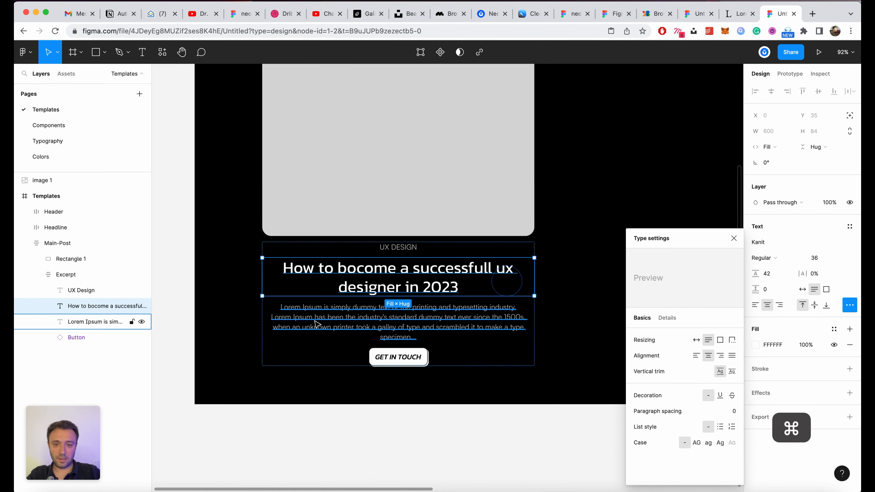
scroll(317, 324, up, 3)
key(Escape)
click(560, 202)
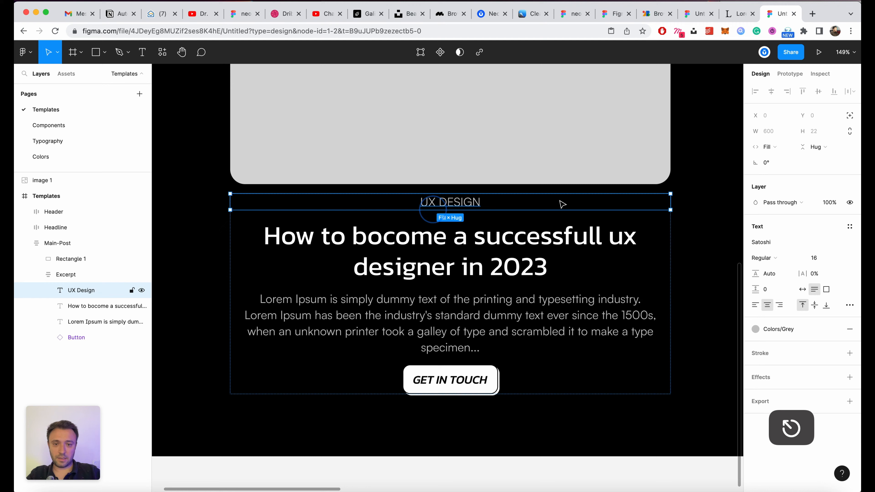
click(762, 257)
click(766, 267)
click(819, 258)
text(12)
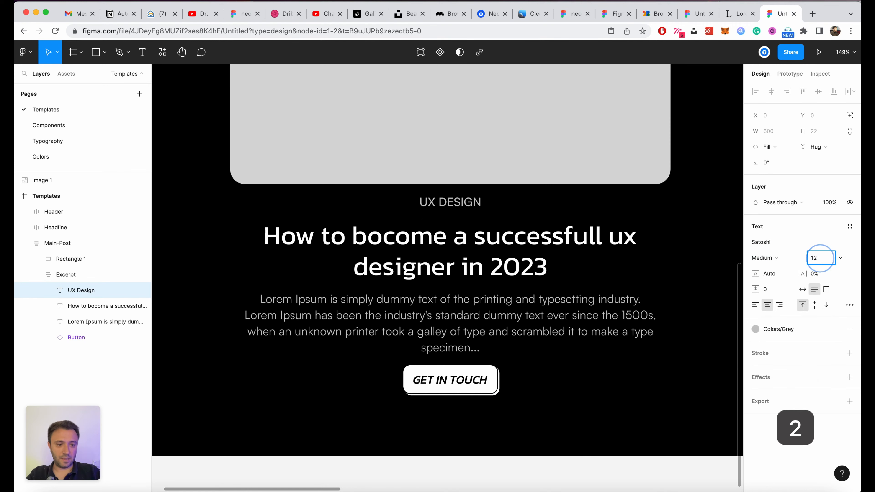
key(Return)
scroll(364, 283, down, 3)
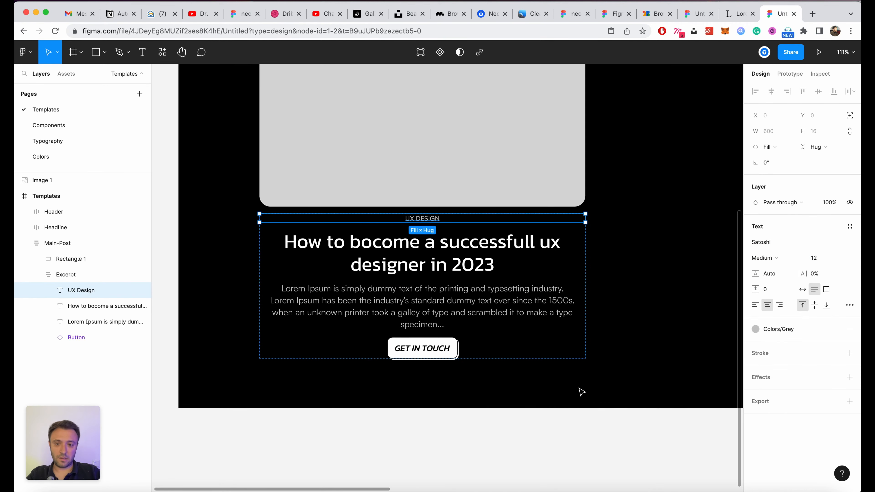
click(580, 390)
Step: Set the vertical spacing between the items of the Excerpt frame to 12
click(456, 258)
click(456, 259)
click(771, 252)
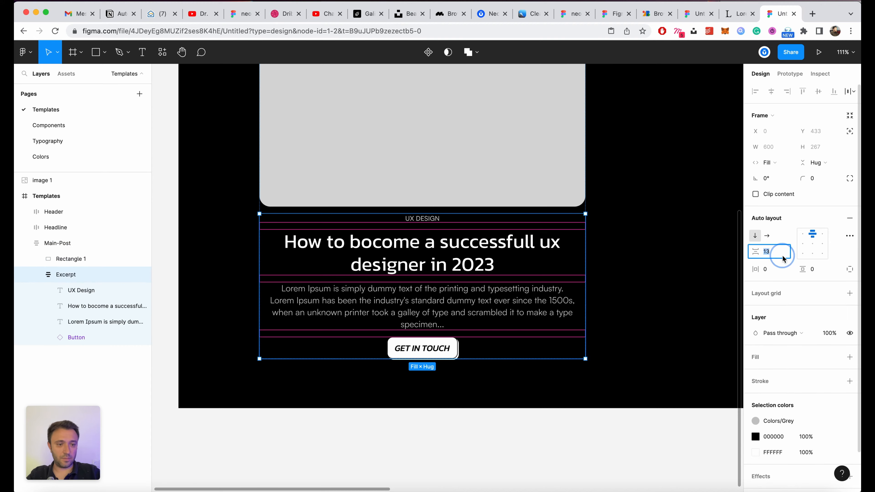
text(12)
key(Return)
click(638, 338)
Step: Change the text of the button below the excerpt to "Keep reading" and collapse the Button layer
scroll(427, 315, down, 5)
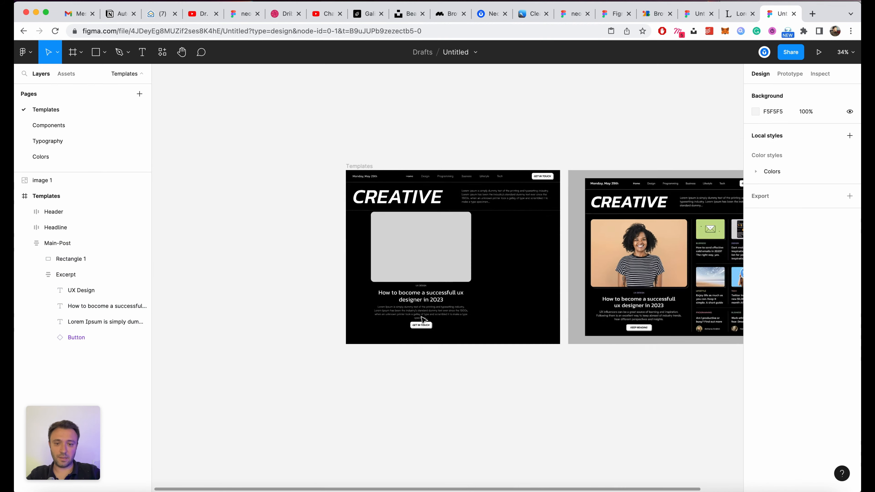
scroll(426, 315, up, 5)
super+double_click(433, 351)
text(Ke)
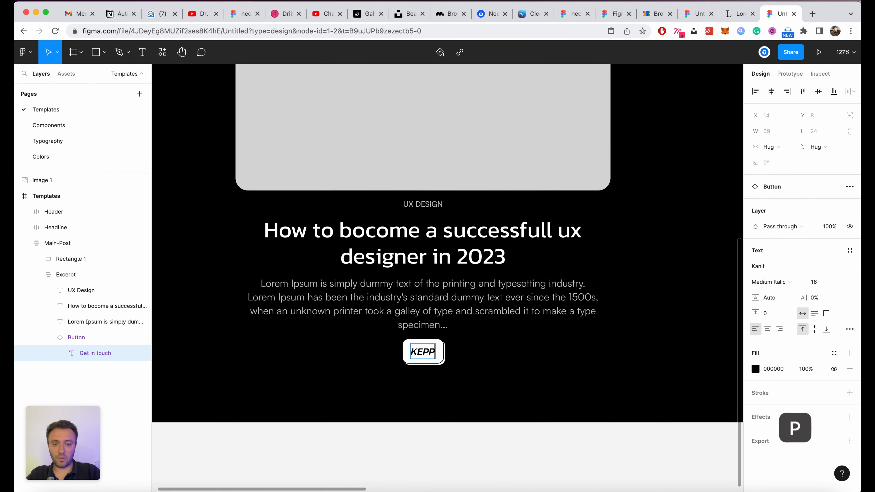
text(ep reading)
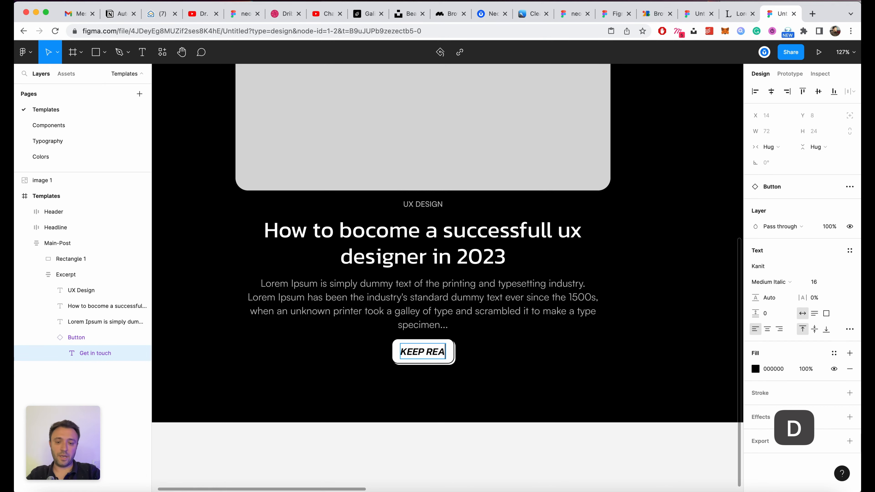
click(48, 337)
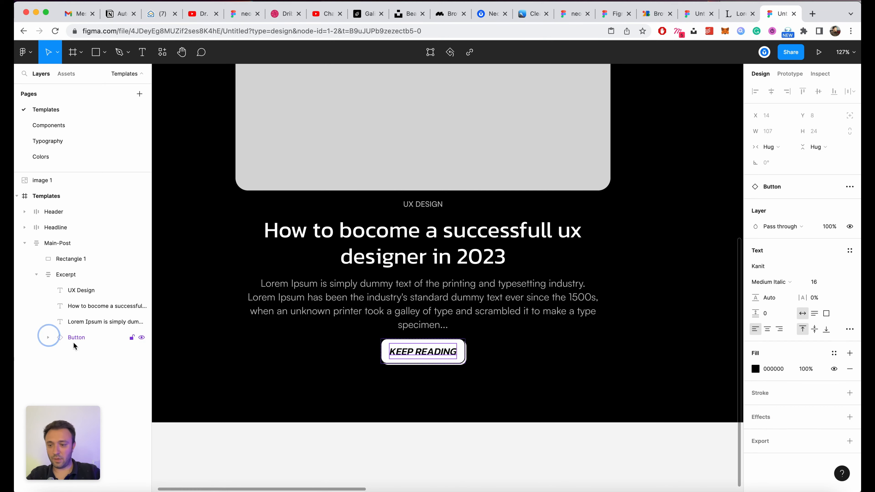
scroll(425, 330, down, 5)
click(500, 386)
Step: Collapse the Excerpt layer and set the spacing between the items of the Main-Post frame to 28
scroll(501, 386, right, 3)
scroll(391, 274, up, 5)
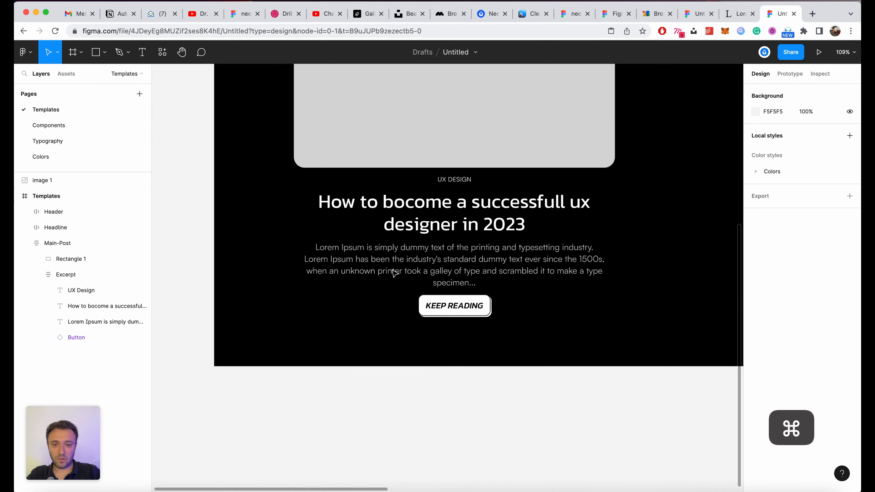
scroll(448, 224, up, 3)
click(502, 166)
click(504, 170)
scroll(550, 420, up, 3)
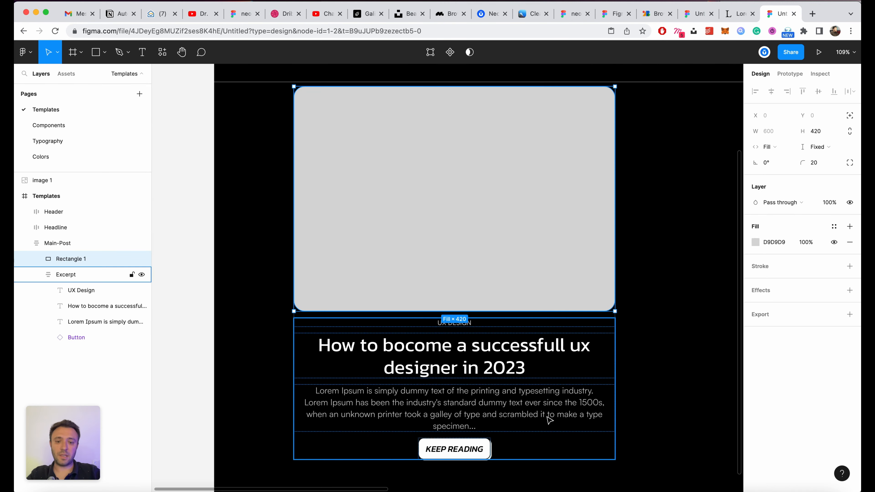
click(41, 274)
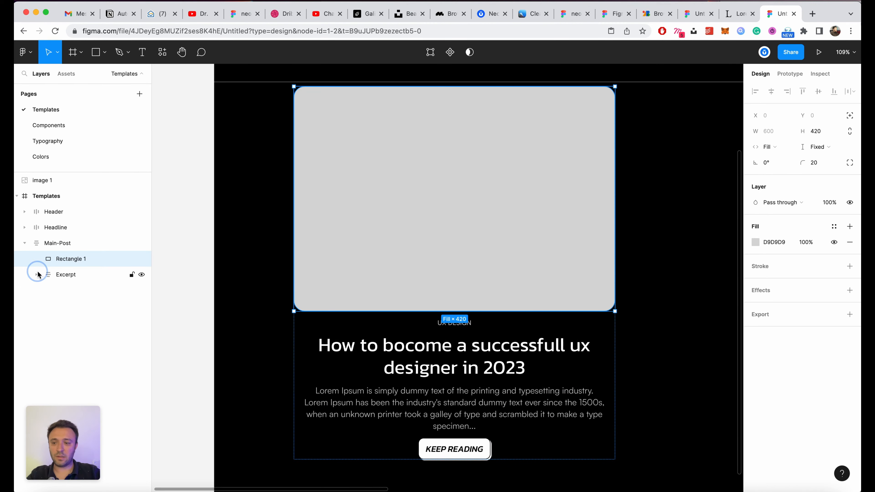
click(52, 243)
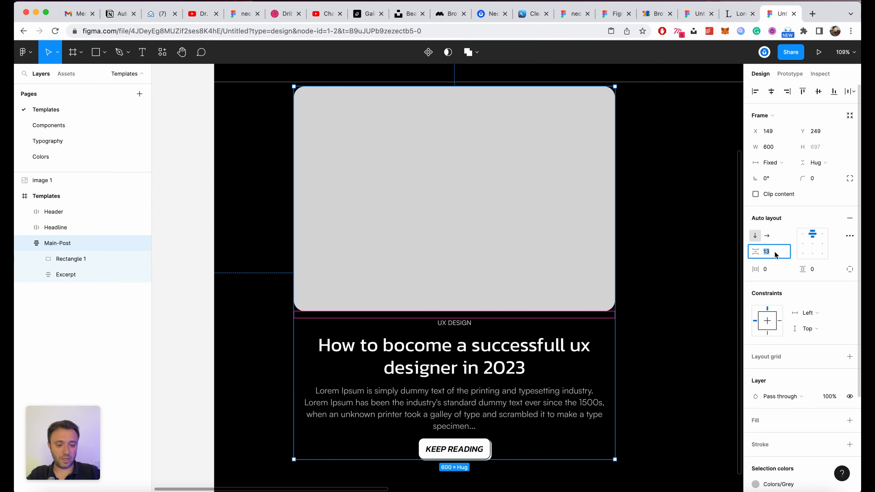
key(shift+Down)
key(shift+Up)
key(shift+Up)
key(shift+Up)
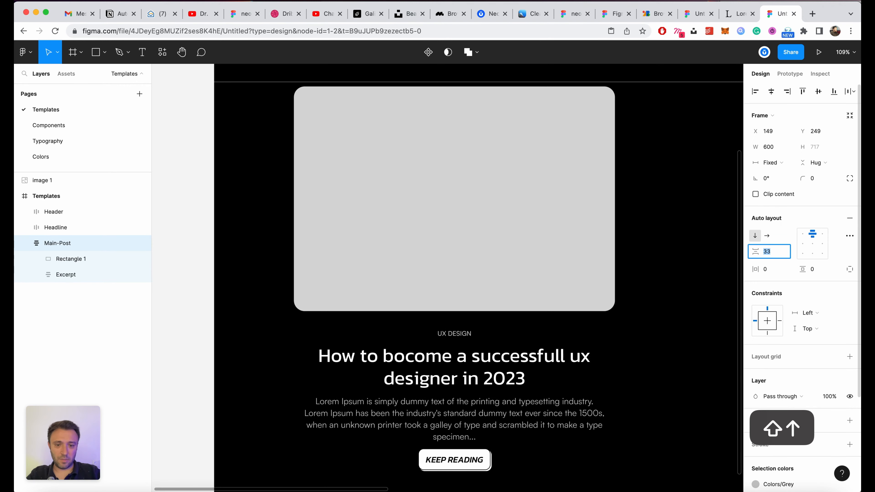
text(28)
key(Return)
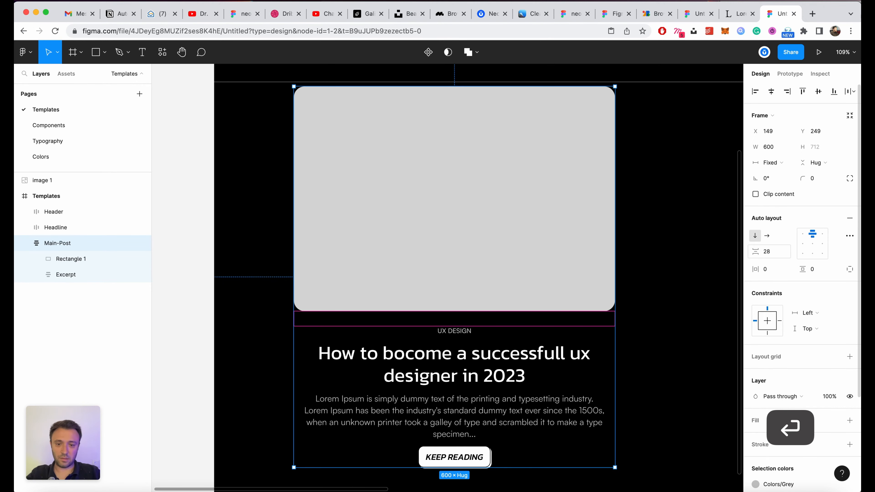
scroll(344, 200, down, 2)
scroll(343, 199, down, 5)
click(462, 379)
Step: Move the Main-Post frame to X 49, Y 271, below the headline section
scroll(369, 298, up, 3)
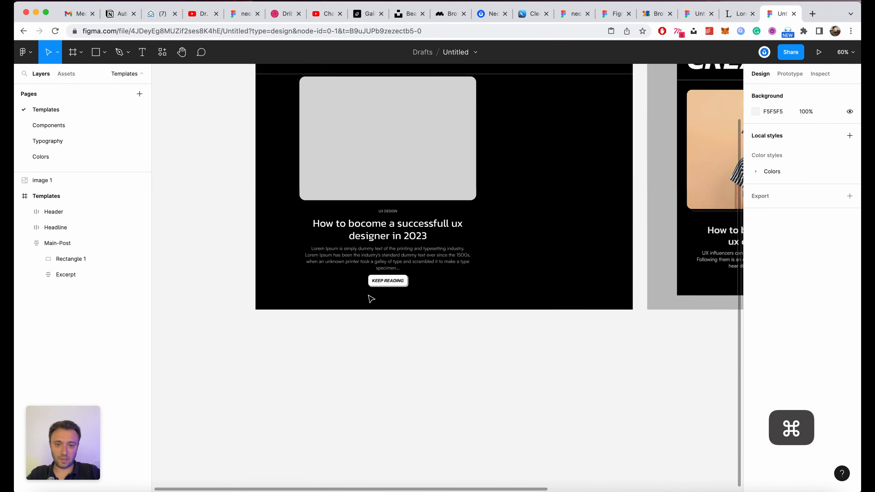
scroll(369, 297, up, 2)
scroll(371, 299, up, 1)
click(401, 198)
scroll(498, 242, right, 5)
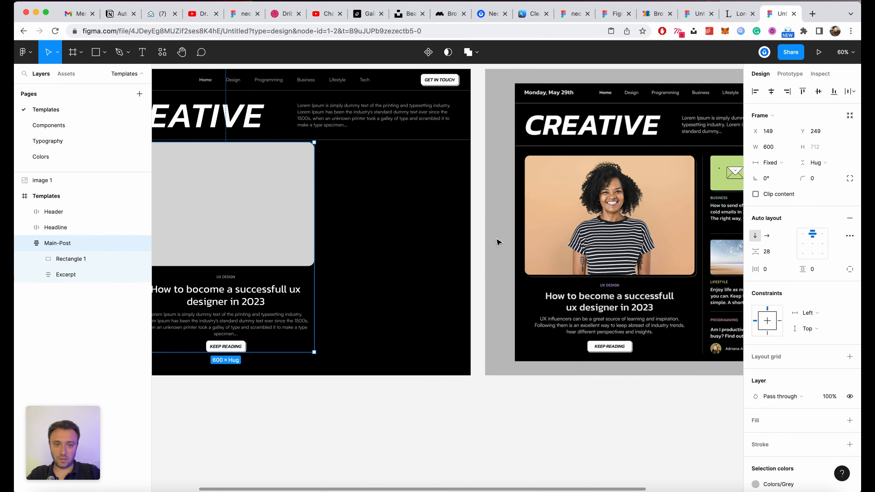
scroll(498, 242, left, 7)
drag(493, 237, 461, 241)
scroll(461, 242, down, 3)
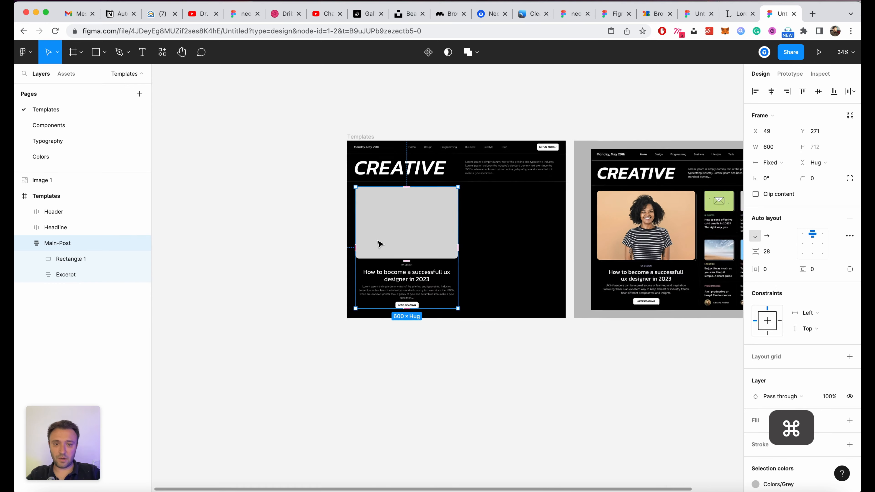
scroll(454, 317, up, 3)
click(498, 291)
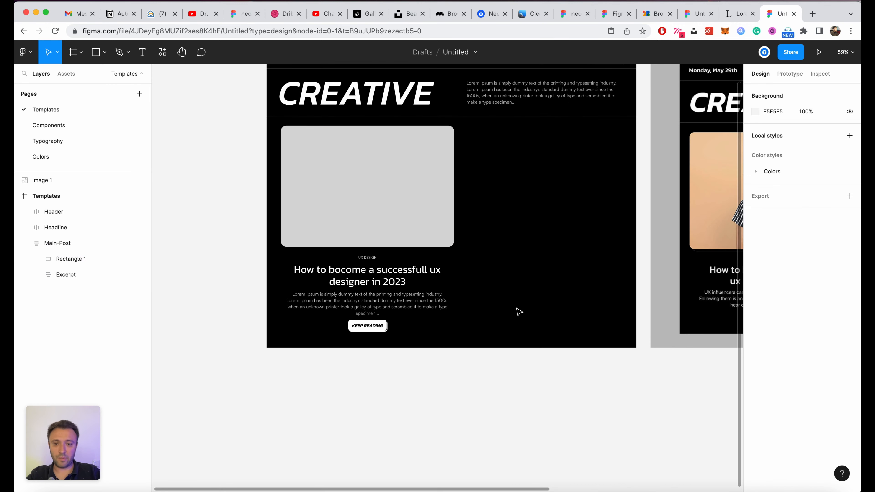
Step: Shift the Main-Post frame horizontally to X 40 and collapse its layer
scroll(534, 312, right, 5)
scroll(535, 309, left, 10)
scroll(447, 179, up, 2)
click(374, 176)
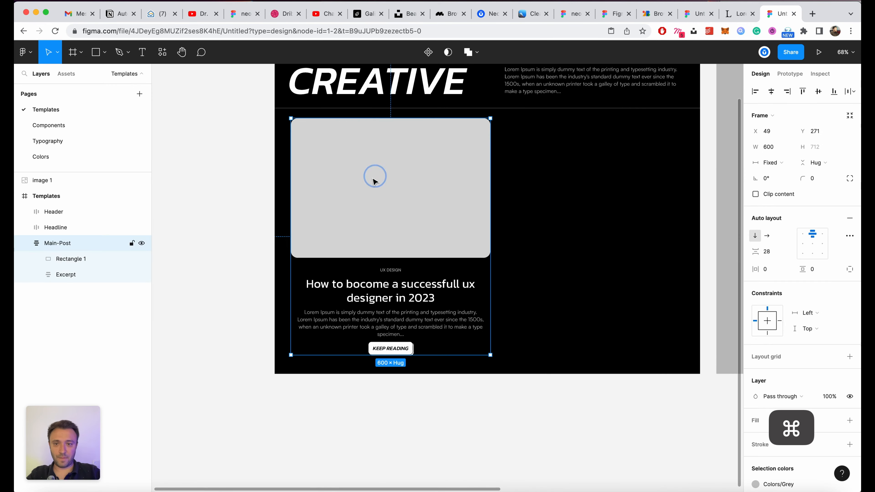
scroll(274, 202, up, 3)
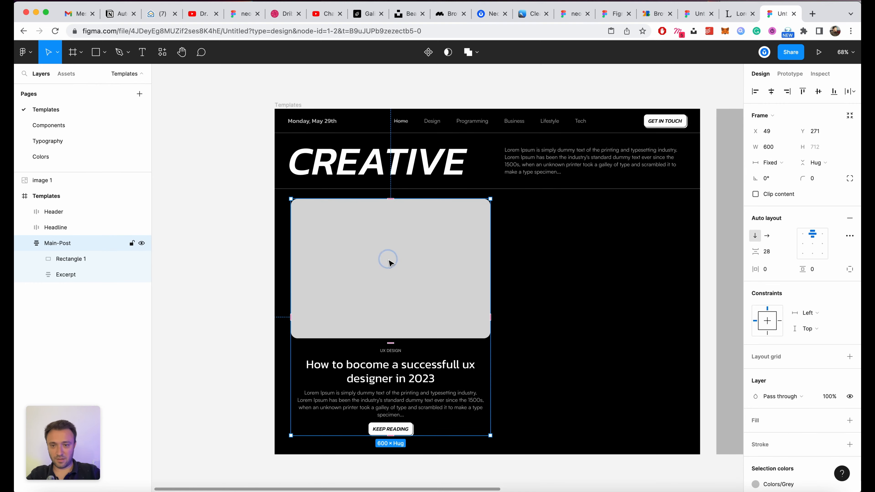
drag(390, 260, 385, 263)
click(26, 243)
scroll(408, 295, down, 5)
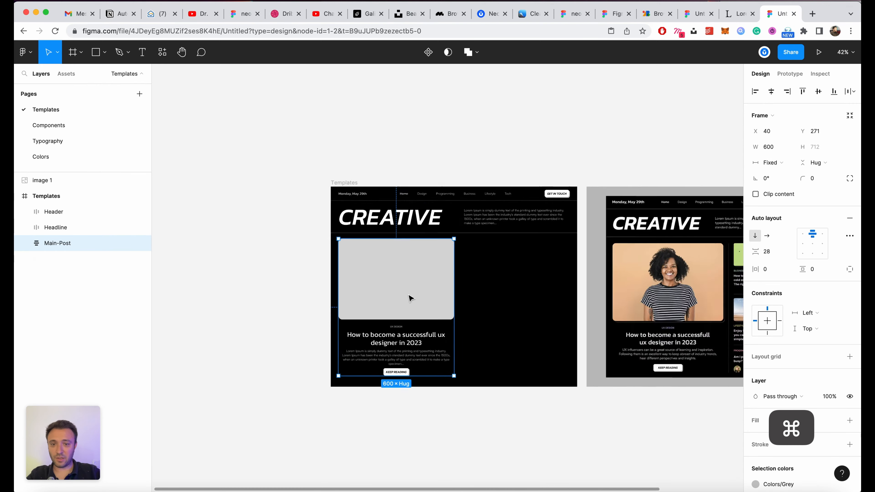
scroll(486, 344, up, 5)
scroll(485, 342, right, 10)
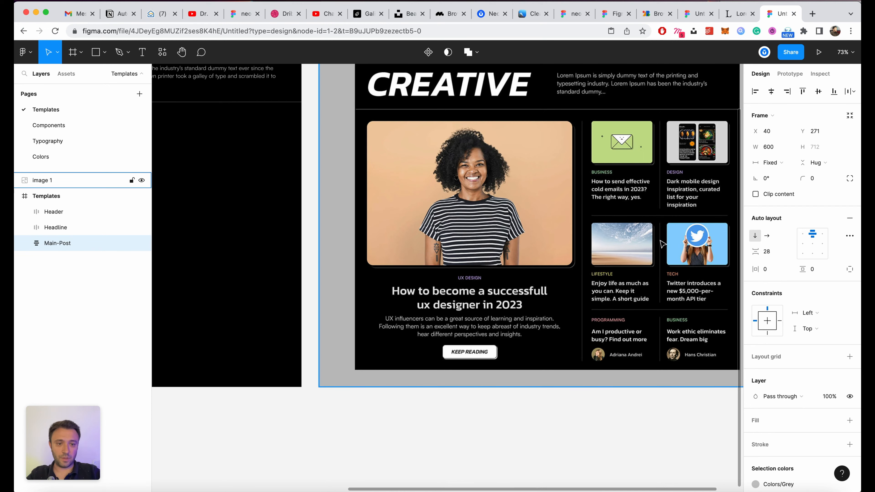
scroll(663, 342, left, 10)
scroll(483, 224, up, 3)
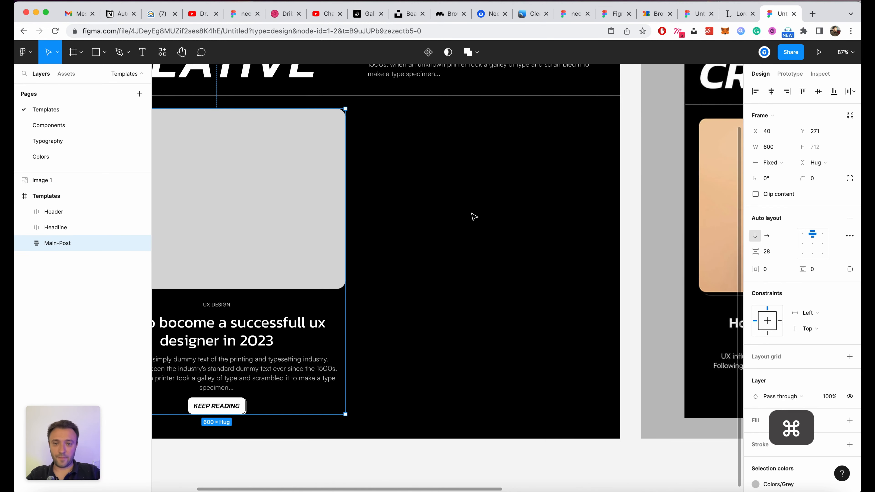
key(t)
drag(369, 137, 468, 198)
key(Escape)
key(super+z)
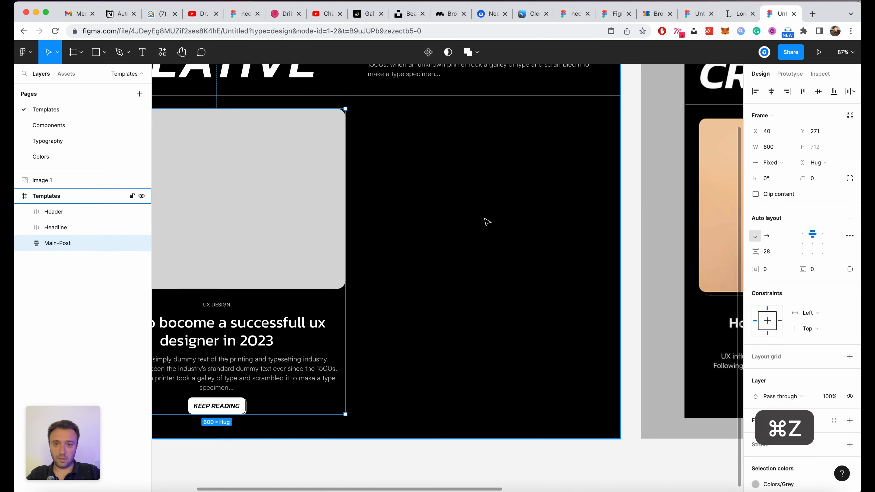
Step: Draw a rectangle about 219 by 175 in the empty area beside the main post image as a secondary post thumbnail
key(r)
drag(370, 118, 464, 196)
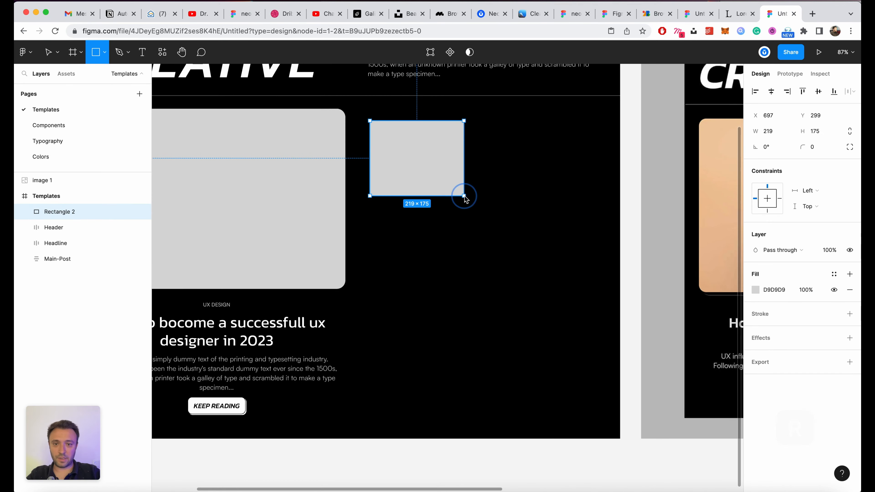
scroll(478, 210, right, 10)
scroll(598, 247, left, 7)
Step: Add the text "How to send effective cold emails in 2023" below the new thumbnail rectangle
scroll(347, 227, up, 3)
key(t)
click(323, 214)
text(How)
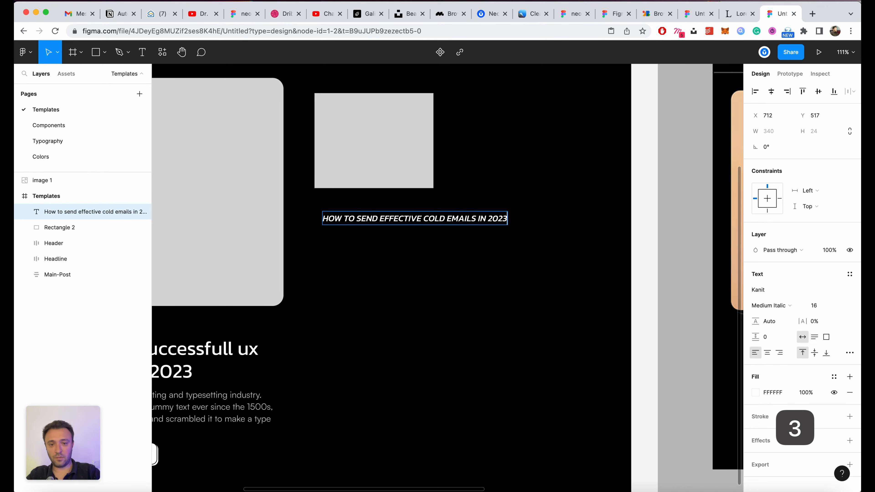
key(Escape)
Step: Change the font of the secondary post title to Satoshi
scroll(398, 282, left, 3)
click(782, 293)
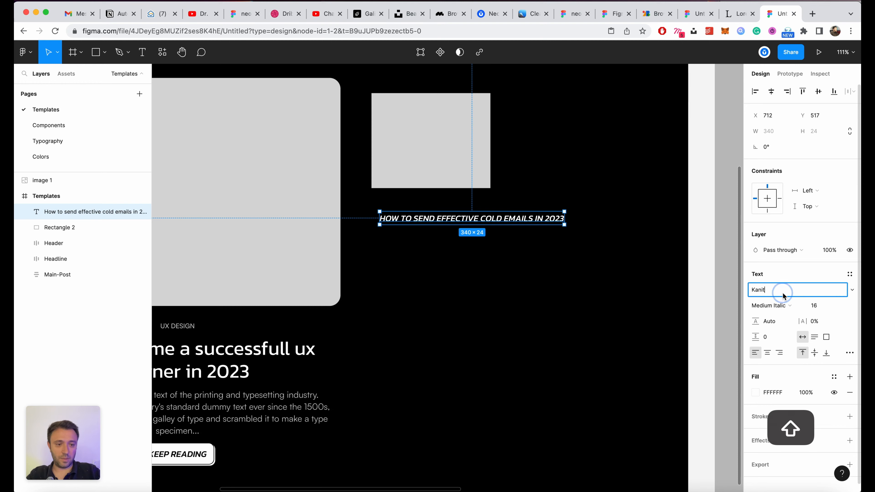
text(Satoshi)
key(Return)
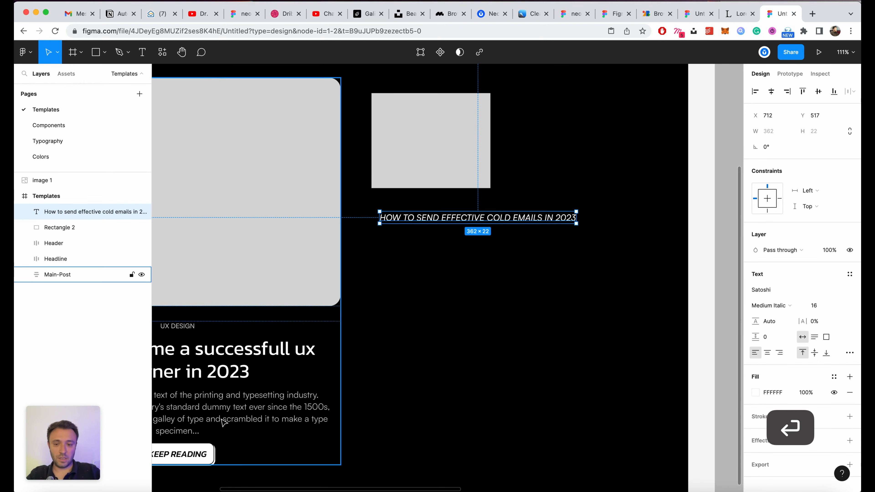
Step: Apply the main post title's text style to the secondary post title, keeping it left-aligned below the thumbnail
super+click(237, 371)
key(alt+super+c)
click(475, 218)
key(alt+super+v)
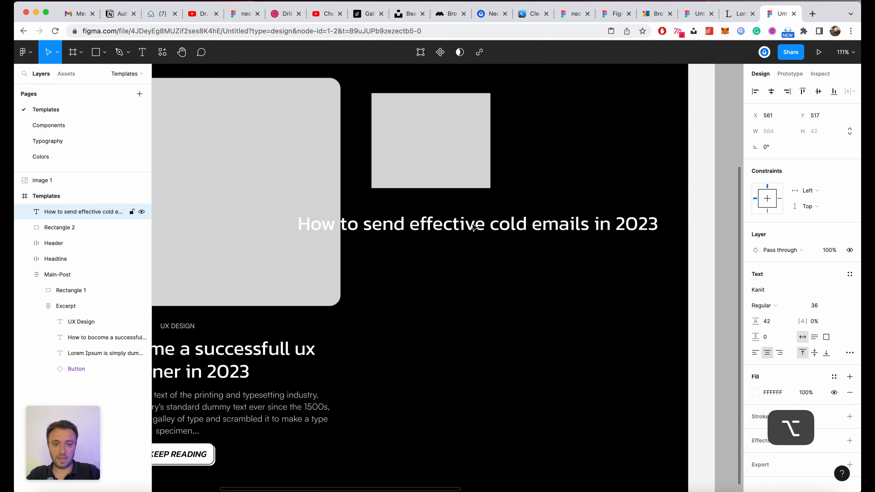
drag(522, 226, 568, 217)
Step: Set the secondary post title's font size to 20 and its line height to 22
click(826, 306)
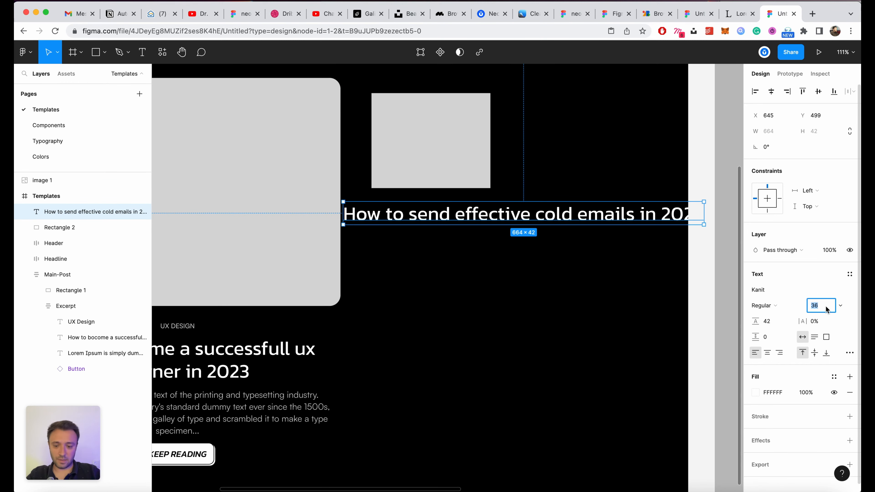
text(20)
key(Return)
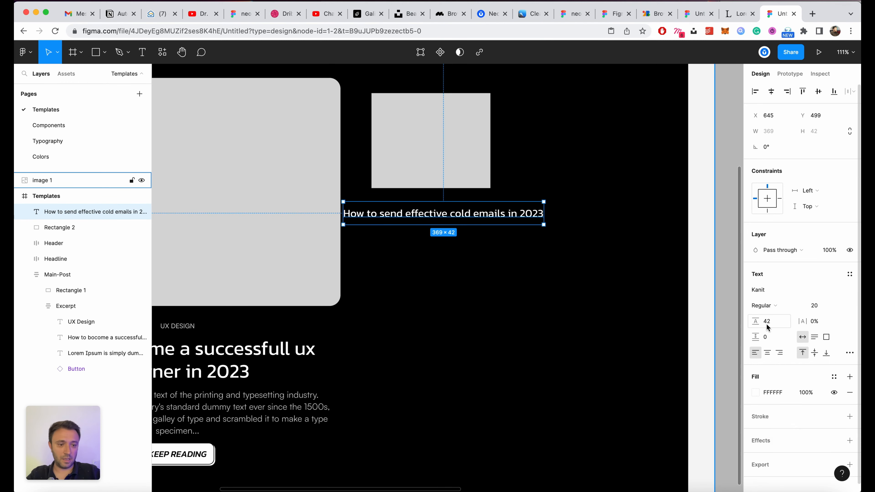
text(2)
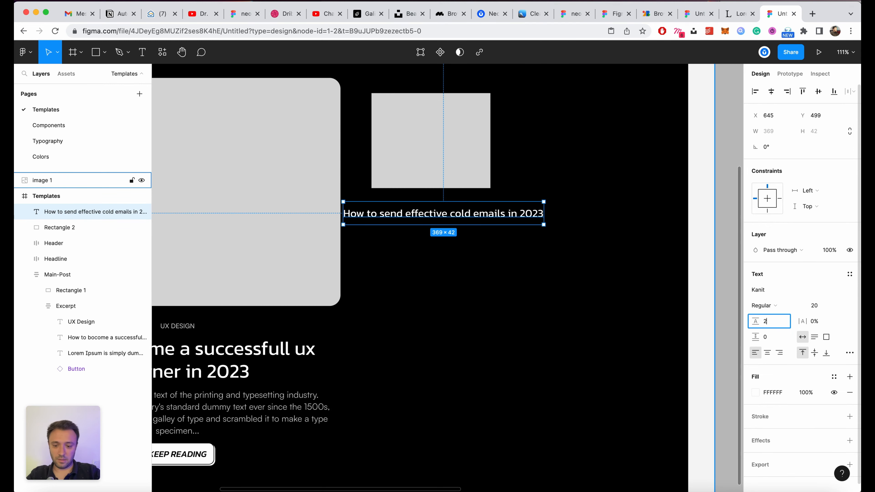
text(2)
key(Return)
Step: Add a copy of the main post's "UX Design" category label between the thumbnail and the secondary post title
scroll(617, 234, up, 3)
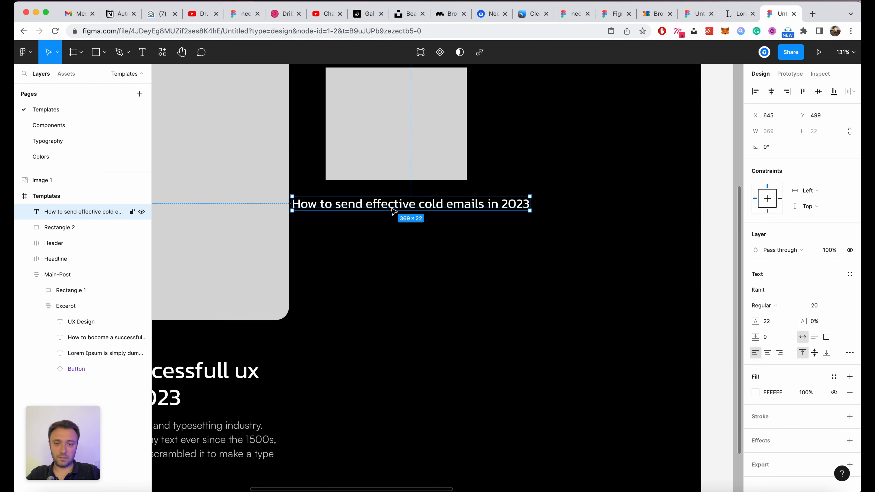
drag(385, 211, 425, 195)
scroll(422, 196, left, 7)
super+click(347, 343)
key(super+c)
scroll(586, 248, right, 5)
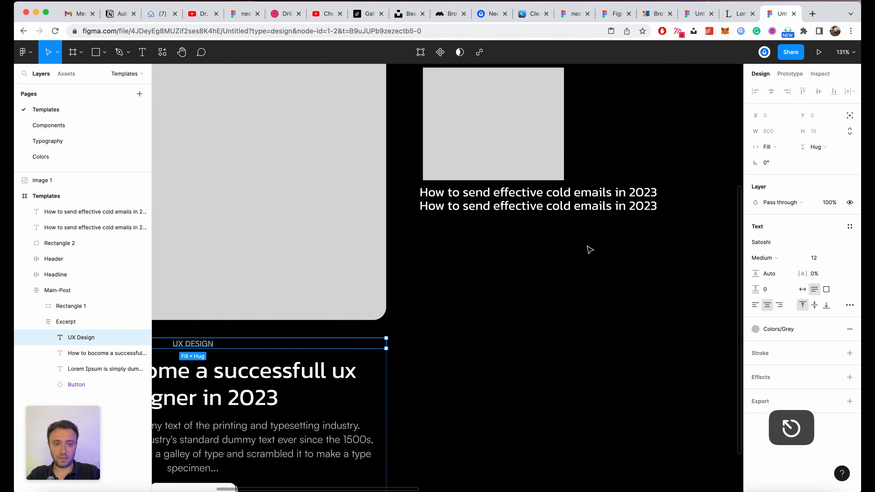
click(549, 192)
key(super+v)
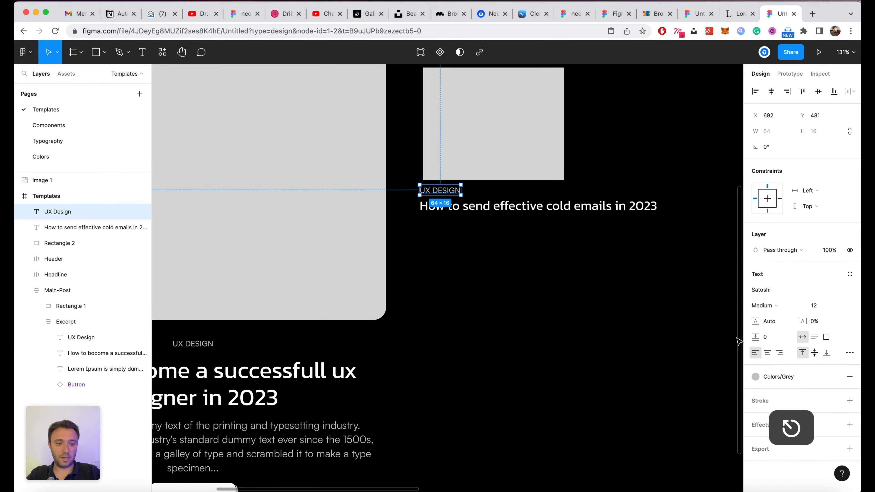
click(534, 271)
Step: Wrap the thumbnail, category label and title in a vertical auto layout with a spacing of 12
scroll(447, 293, down, 10)
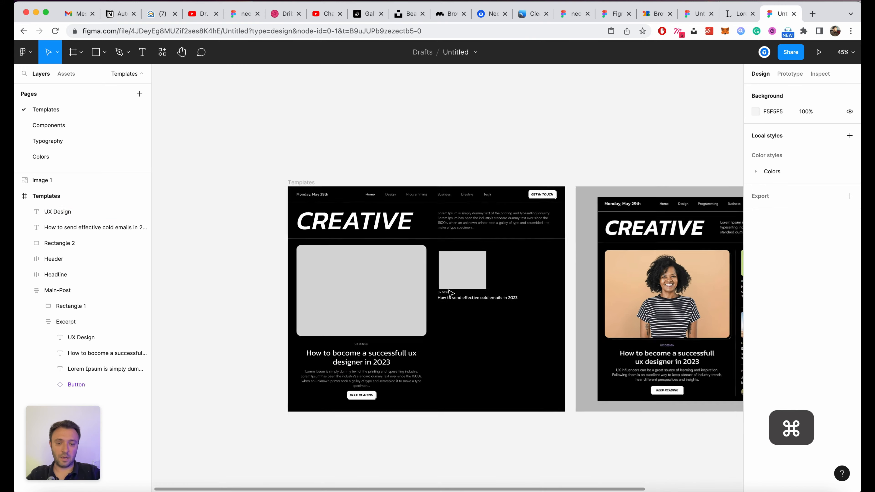
scroll(557, 337, up, 5)
scroll(558, 337, right, 3)
scroll(576, 209, left, 8)
click(576, 210)
click(463, 166)
drag(468, 136, 607, 285)
key(shift+a)
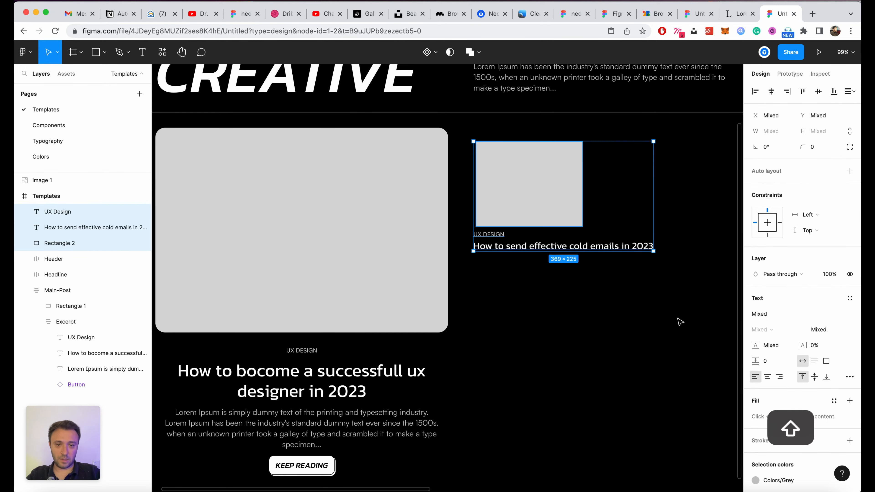
scroll(656, 318, up, 3)
click(766, 251)
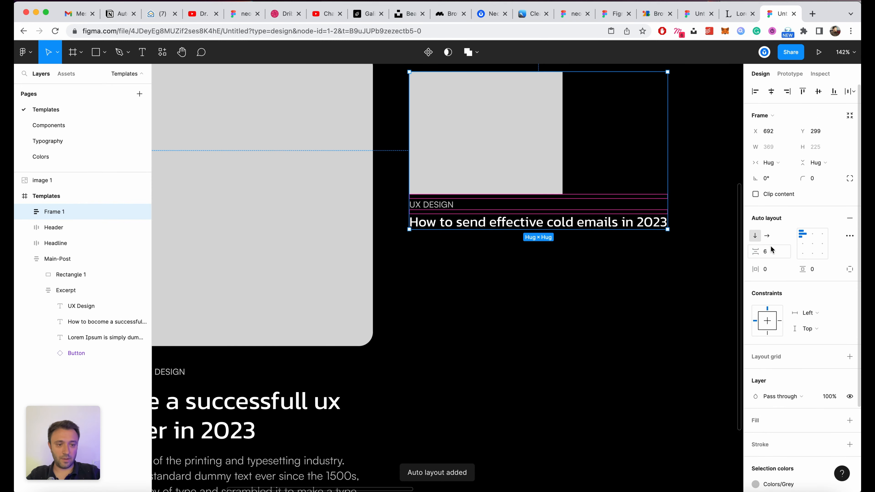
text(12)
key(Return)
click(531, 307)
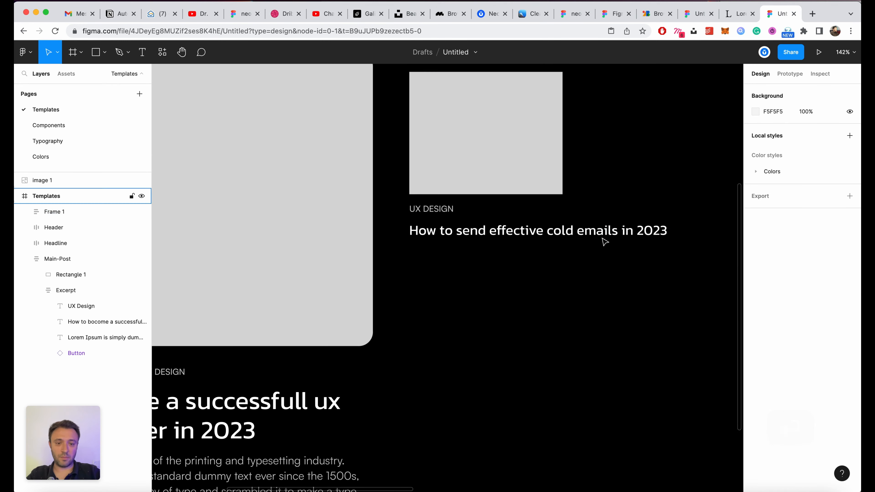
Step: Make the secondary post's thumbnail rectangle fill the width of its auto-layout card
double_click(602, 236)
scroll(551, 224, up, 2)
click(515, 172)
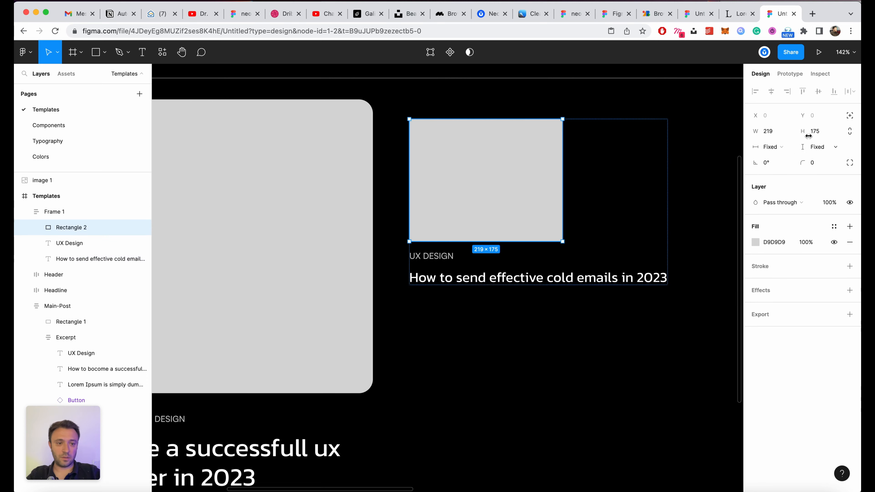
click(770, 147)
click(787, 162)
Step: Set the card's title and category label to fill the container width and collapse the layers
click(647, 278)
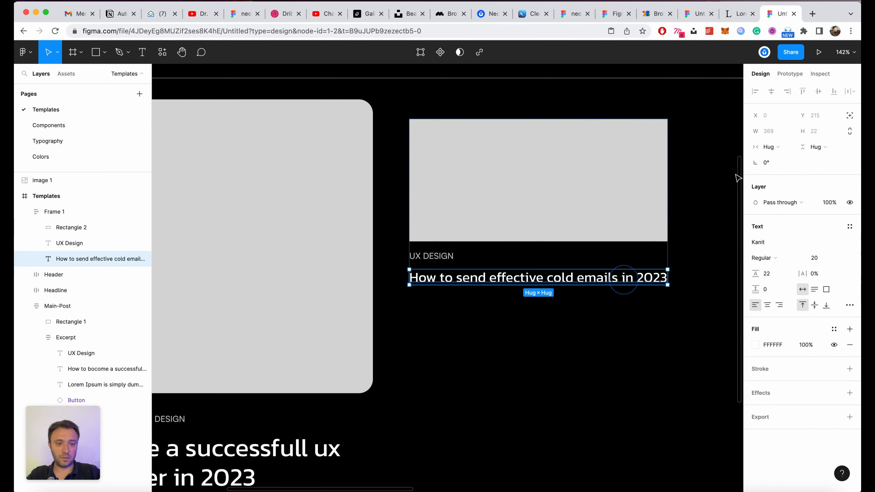
click(770, 147)
click(779, 159)
click(461, 256)
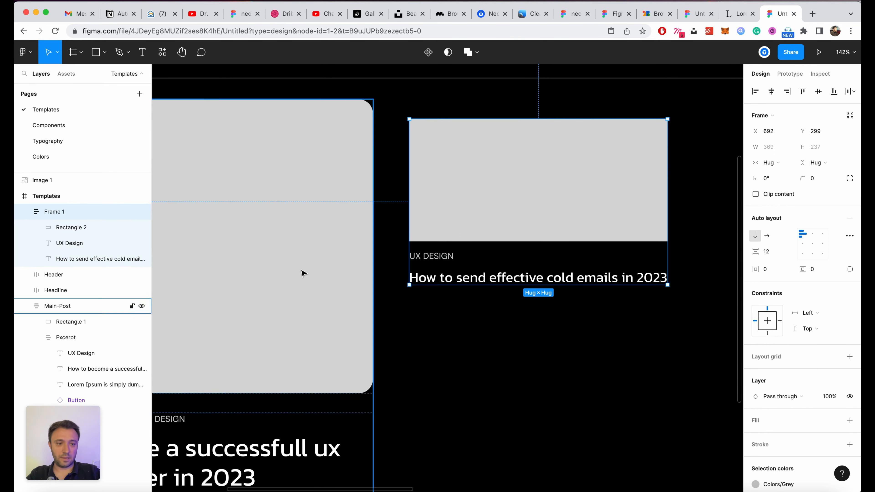
super+click(425, 256)
click(771, 146)
click(779, 156)
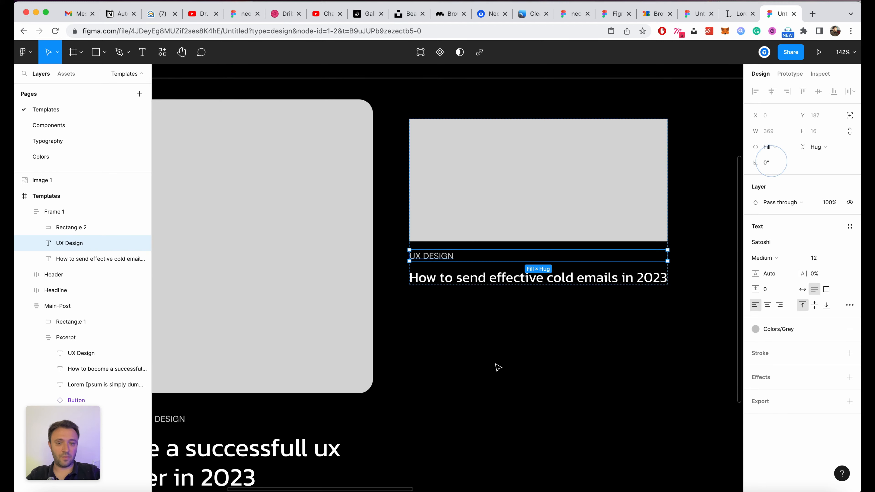
click(496, 365)
scroll(489, 327, down, 10)
key(alt+l)
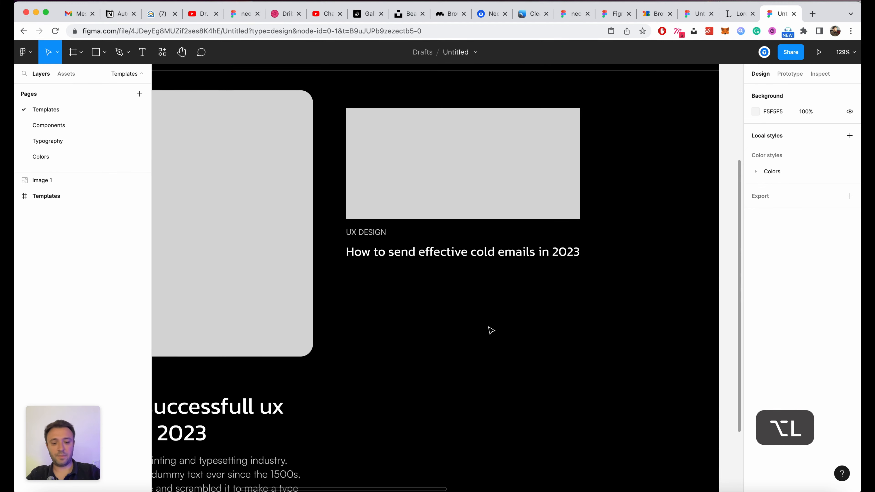
Step: Round the secondary thumbnail's corners with a radius of 16
click(475, 189)
scroll(475, 190, down, 5)
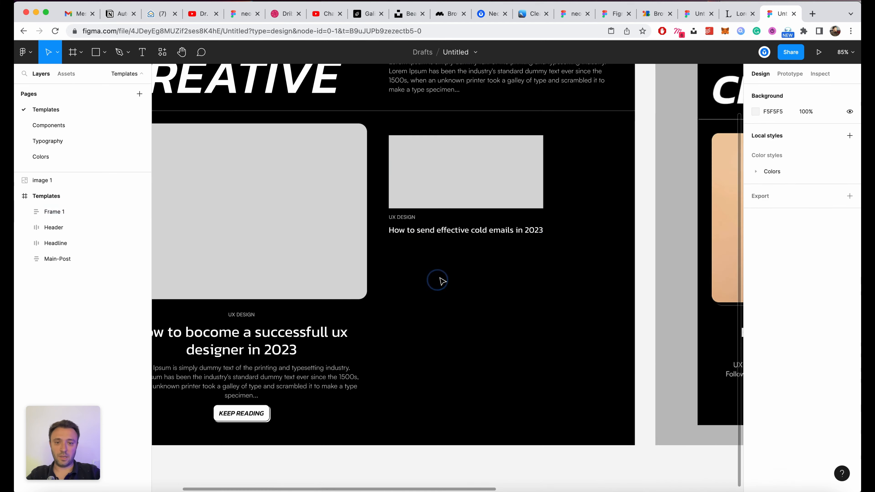
super+click(486, 147)
scroll(483, 150, up, 3)
scroll(554, 216, up, 2)
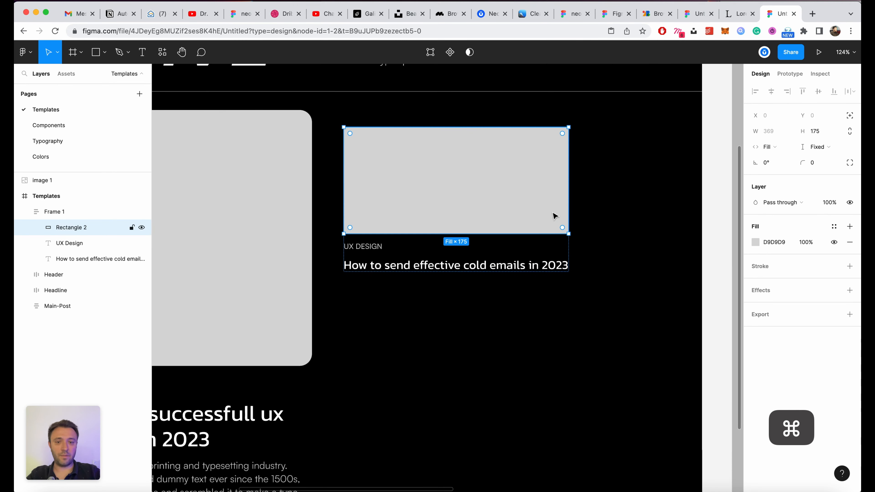
scroll(635, 252, up, 2)
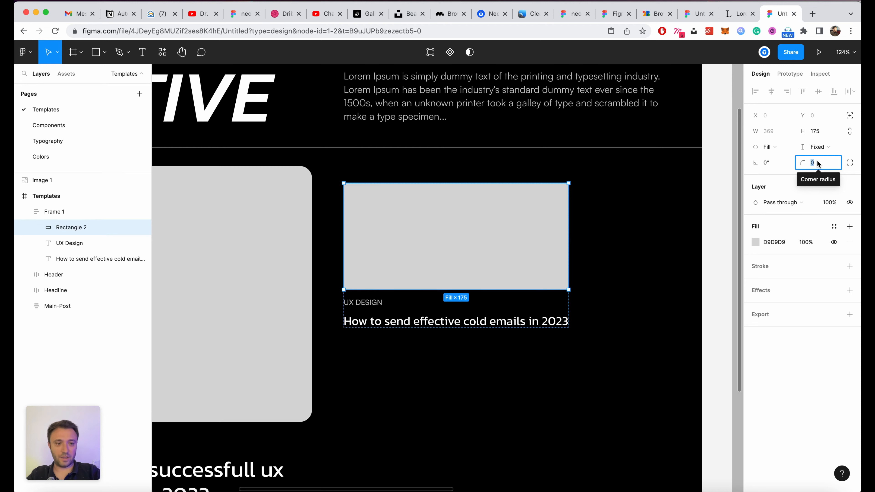
text(20)
key(Return)
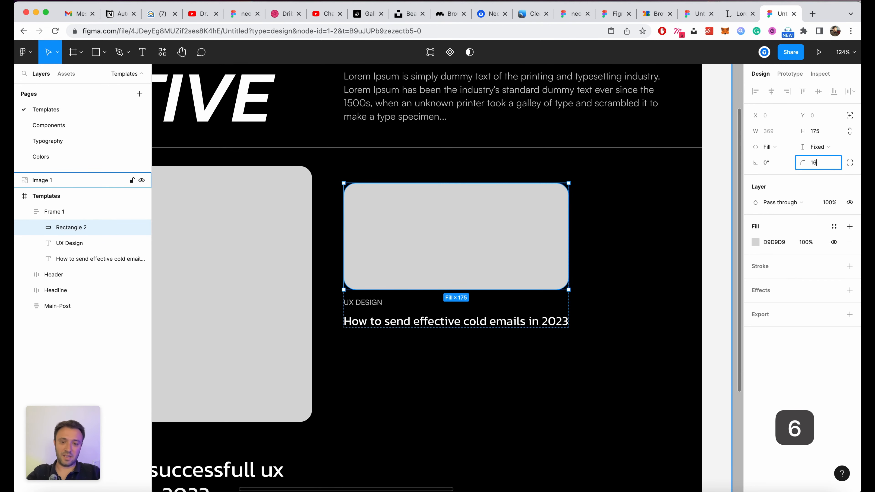
key(Return)
scroll(531, 329, down, 5)
click(530, 329)
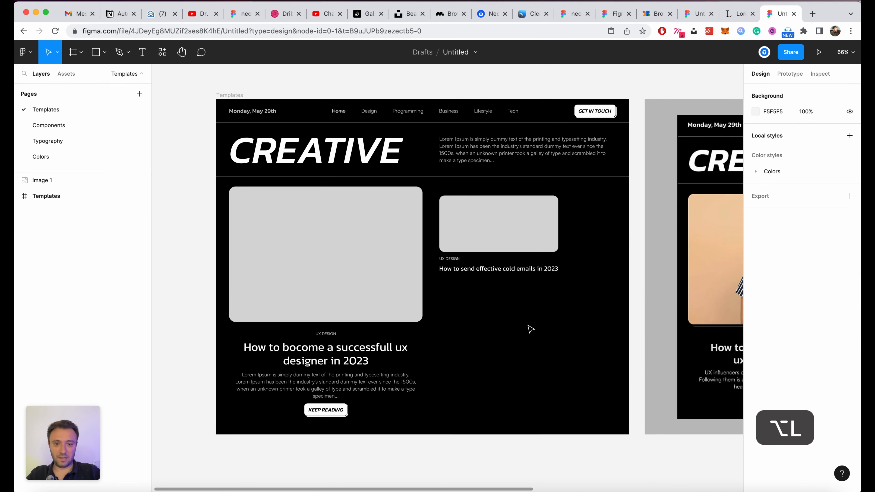
Step: Align the secondary post card with the top of the main post and place a duplicate below it
scroll(561, 289, up, 3)
drag(469, 237, 461, 346)
click(562, 334)
Step: Combine both secondary post cards into one horizontal auto-layout row
scroll(563, 332, up, 2)
shift+click(484, 179)
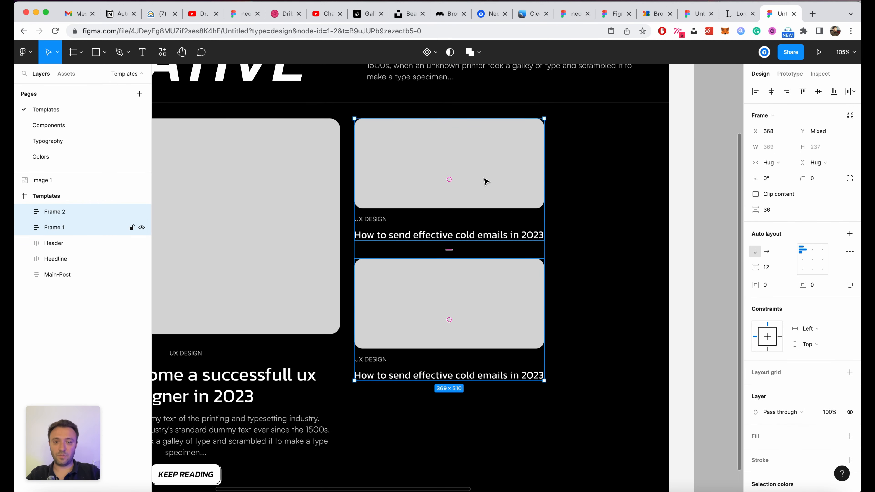
key(shift+a)
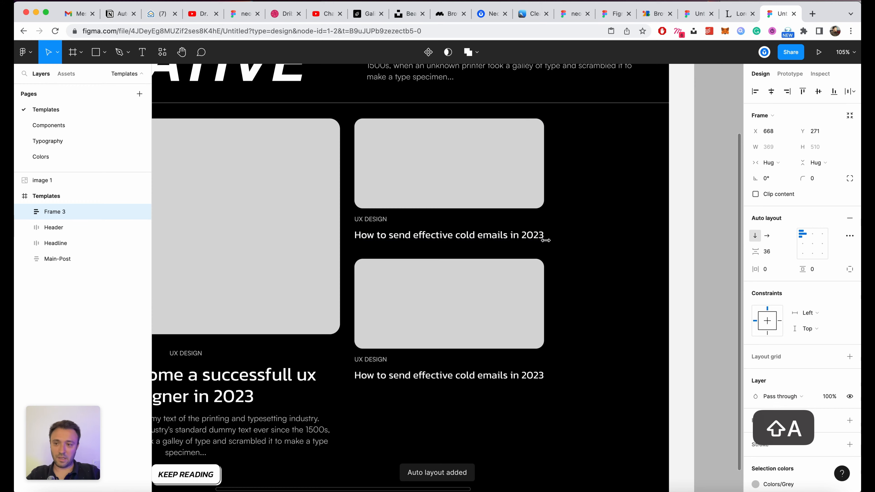
click(767, 235)
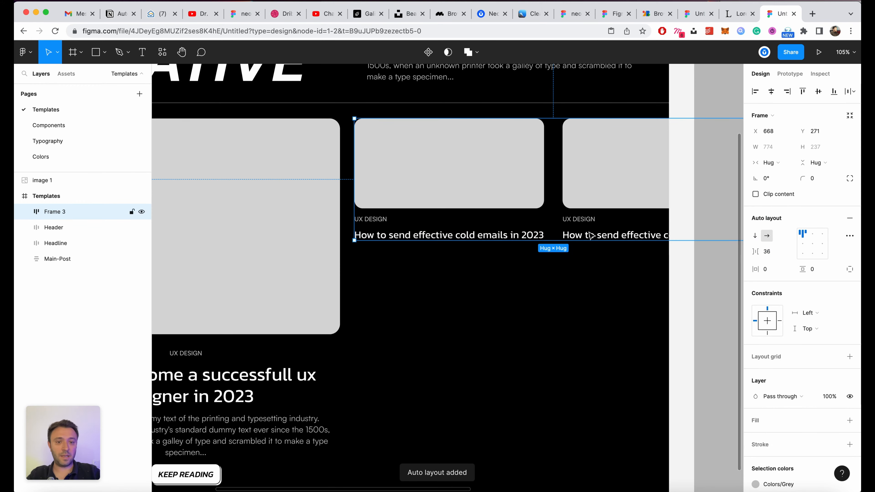
scroll(544, 230, down, 10)
scroll(544, 230, up, 8)
click(631, 357)
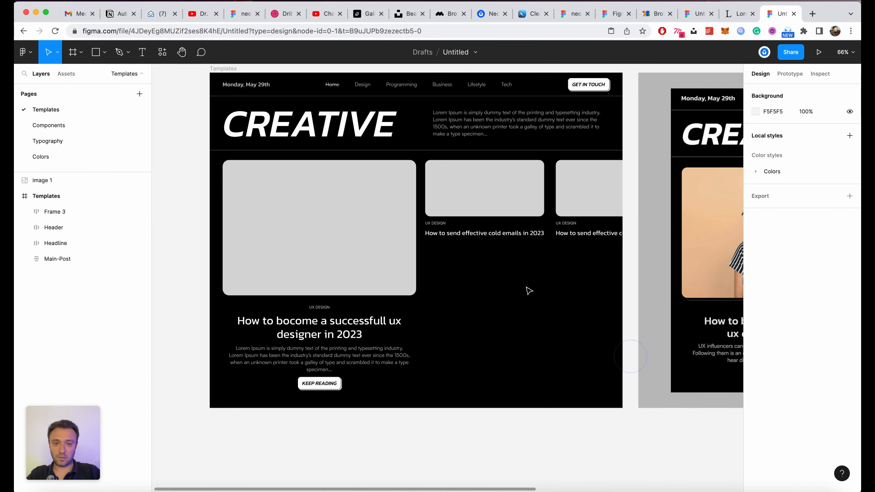
Step: Try repositioning the row of secondary cards lower and further over the main post
drag(547, 197, 521, 230)
scroll(611, 279, up, 2)
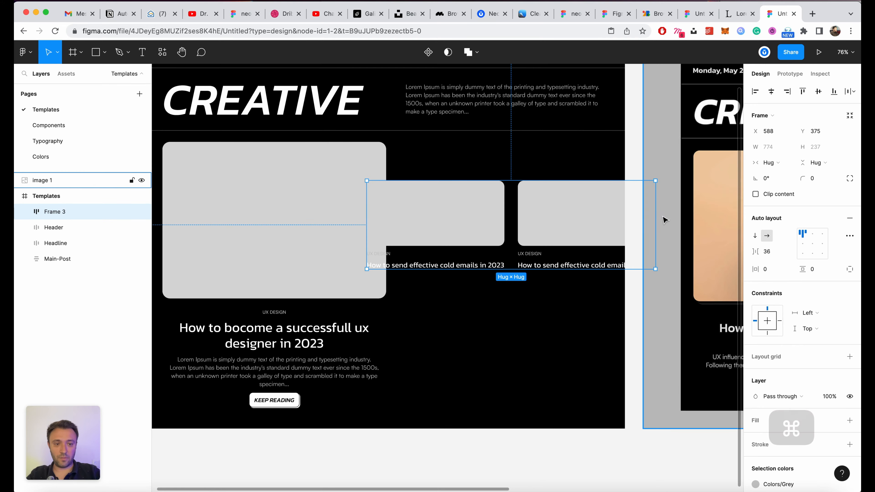
key(super+z)
key(super+z)
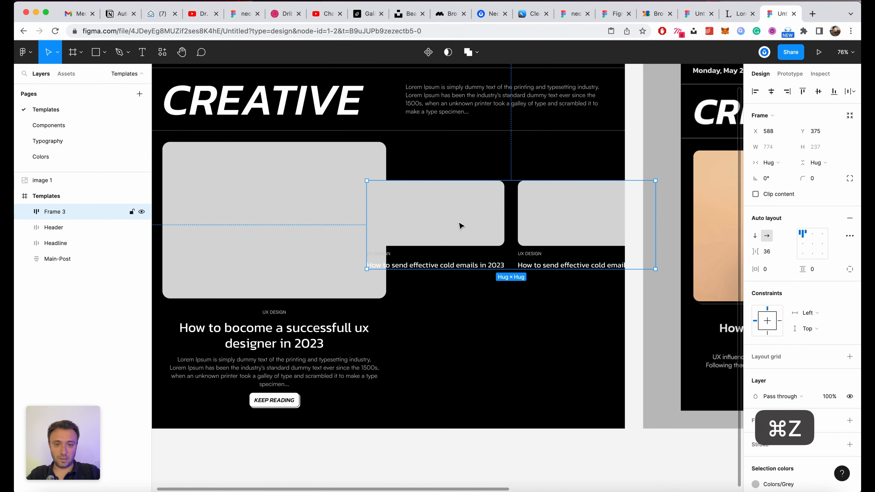
scroll(526, 256, up, 1)
scroll(513, 248, up, 1)
Step: Set the width of both secondary cards to fill their row container
super+click(501, 237)
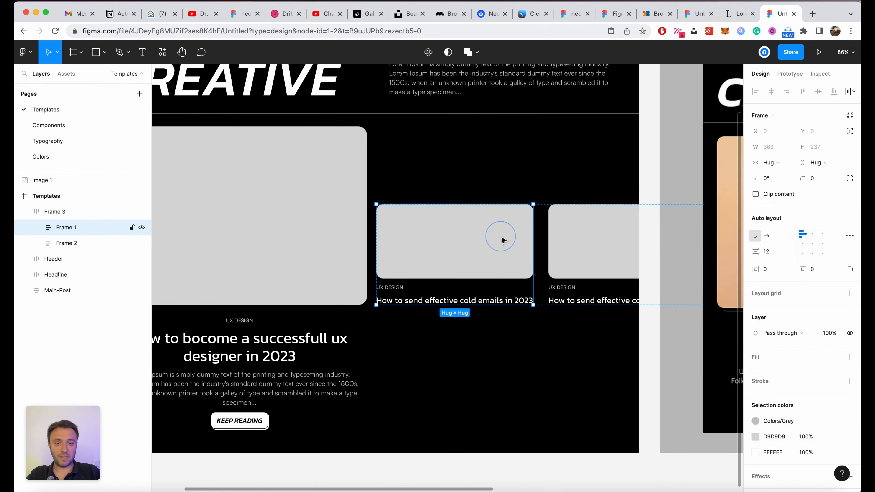
click(786, 162)
click(792, 174)
super+click(610, 249)
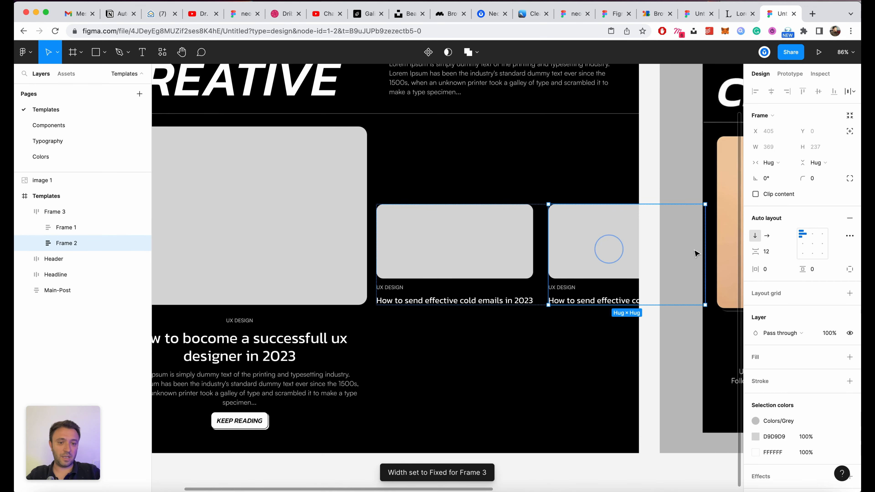
click(770, 164)
click(781, 175)
click(588, 381)
Step: Set the card row's width to 600 and move it beside the main post to X 666, Y 271
click(495, 251)
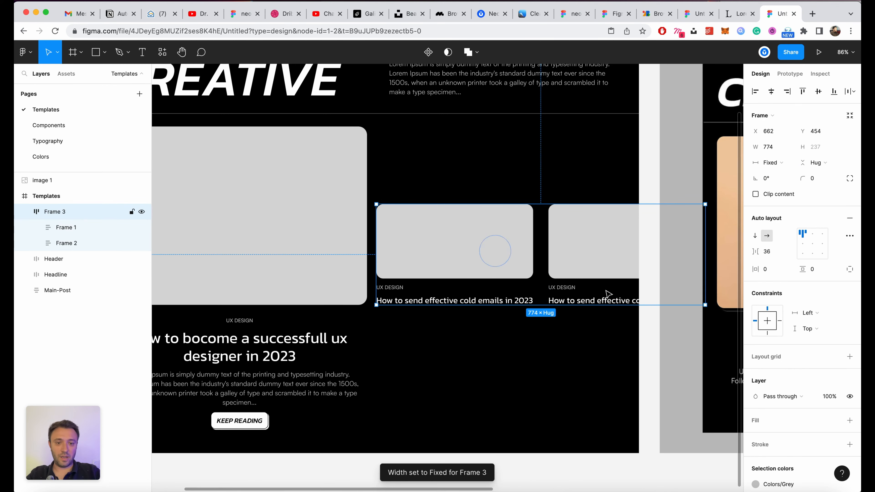
drag(578, 242, 540, 233)
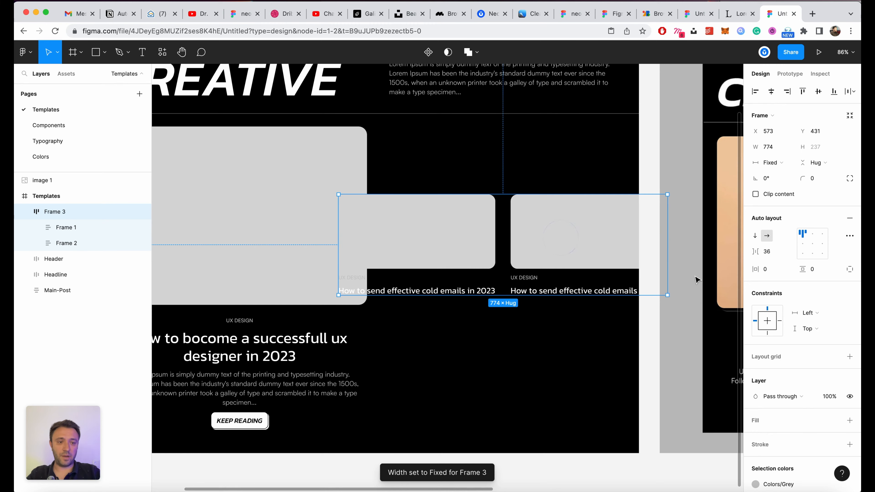
scroll(617, 236, up, 3)
click(770, 149)
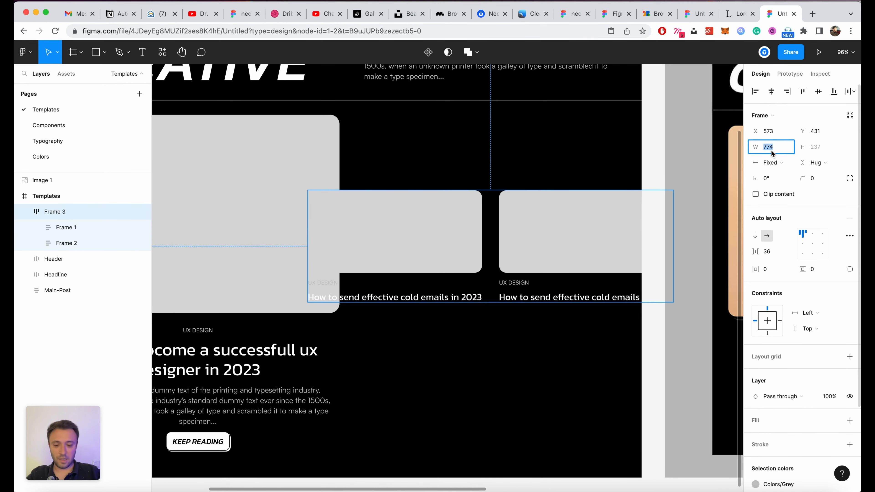
text(60)
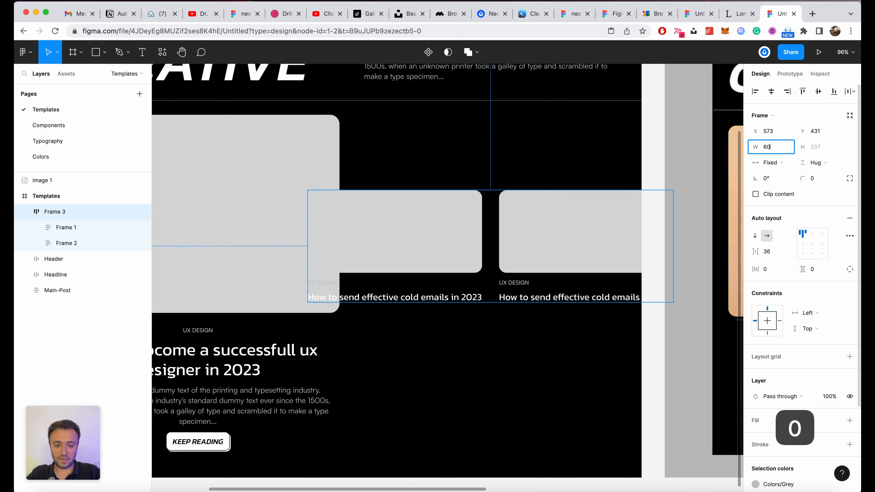
text(0)
key(Return)
drag(523, 208, 564, 132)
scroll(567, 138, down, 5)
scroll(567, 141, up, 5)
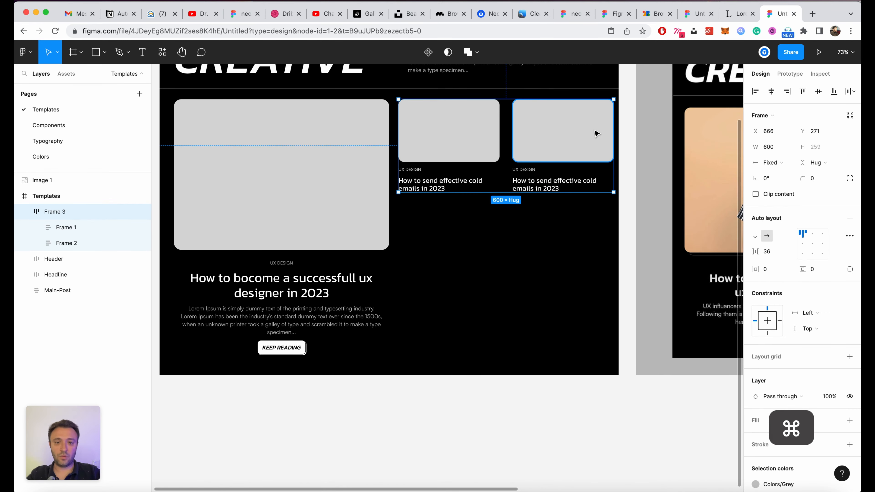
Step: Duplicate the row of two secondary cards and move the copy below the original to Y 564
key(cmd+d)
key(shift+Down)
key(shift+Down)
key(shift+Down)
key(shift+Down)
key(shift+Down)
key(shift+Down)
key(shift+Down)
key(shift+Down)
key(shift+Down)
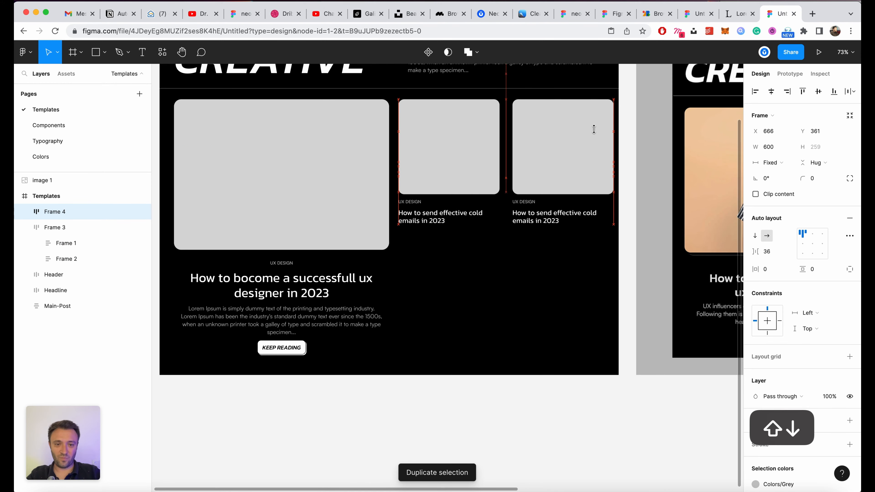
key(shift+Down)
key(shift+Down)
key(shift+Down)
key(shift+Down)
key(shift+Down)
key(shift+Down)
key(shift+Down)
key(shift+Down)
key(shift+Down)
key(shift+Down)
key(shift+Down)
key(shift+Down)
key(shift+Down)
key(shift+Down)
key(shift+Down)
key(shift+Down)
key(shift+Down)
key(shift+Down)
key(shift+Down)
key(shift+Down)
Step: Combine both card rows into one vertical auto-layout stack with a spacing of 32
shift+click(576, 153)
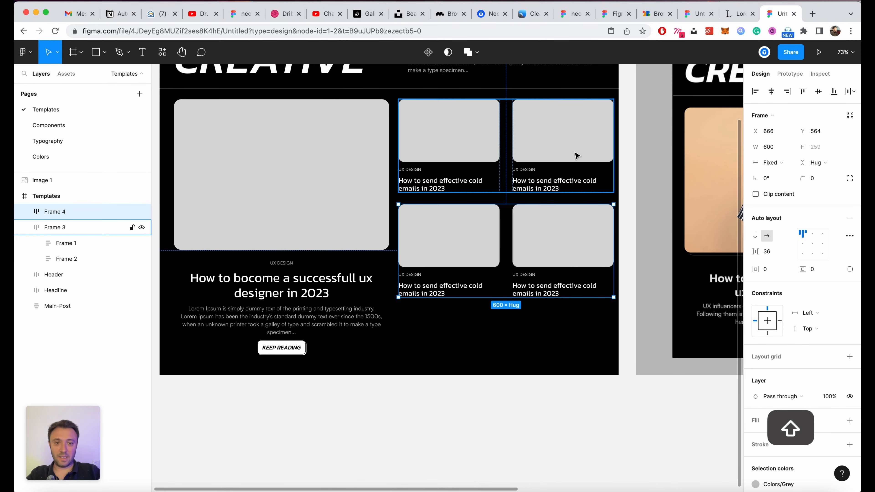
key(shift+a)
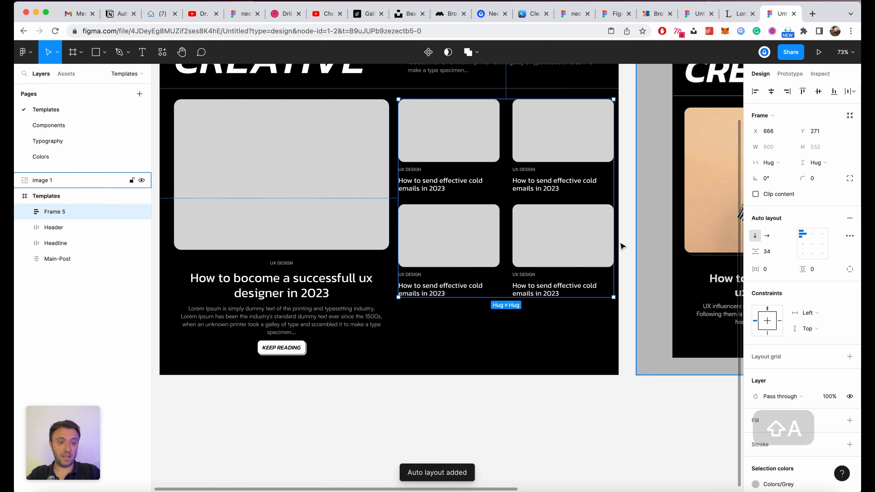
scroll(522, 131, up, 1)
scroll(523, 131, up, 1)
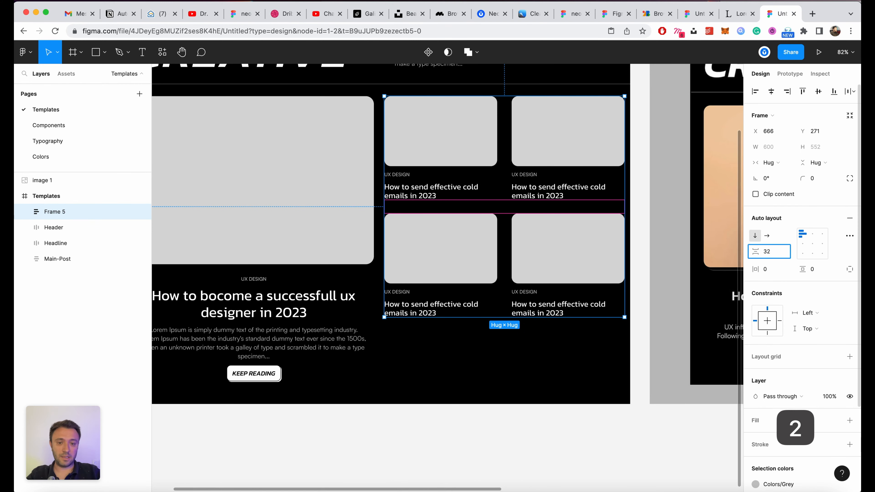
text(32)
key(Return)
scroll(570, 281, down, 2)
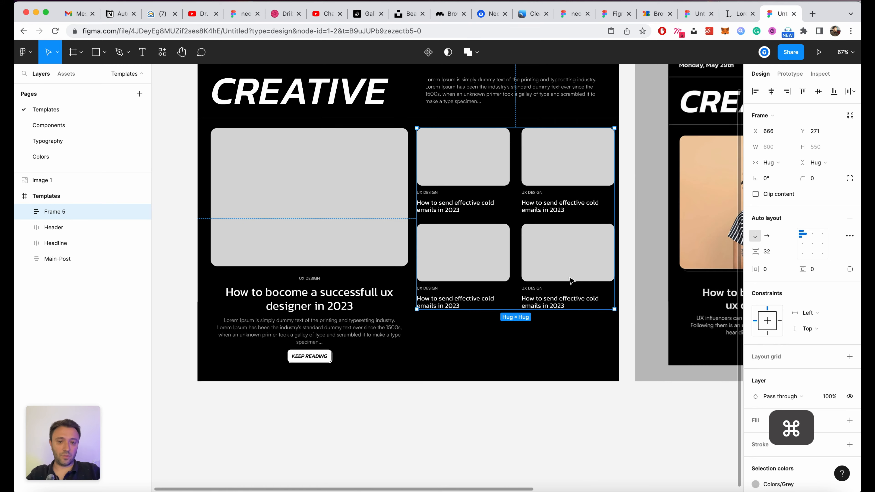
Step: Duplicate the second card row inside the stack to add a third row of cards
click(633, 407)
click(564, 270)
click(566, 273)
key(super+d)
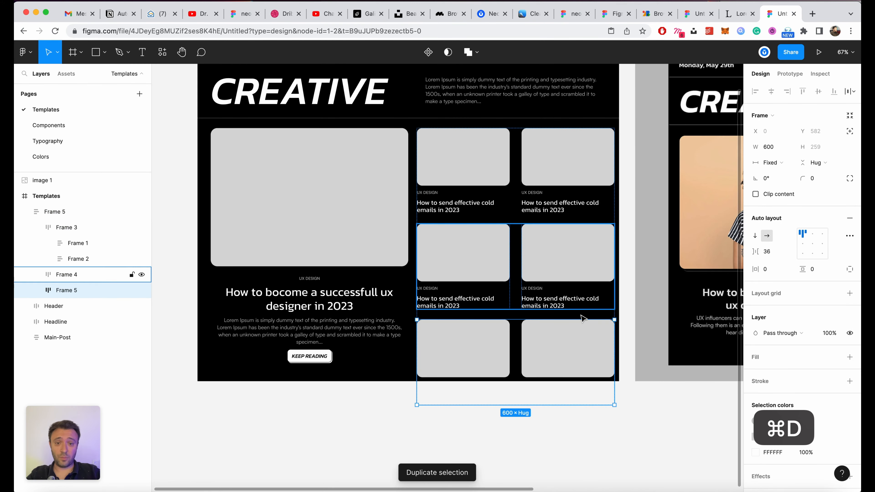
click(651, 442)
scroll(295, 275, down, 5)
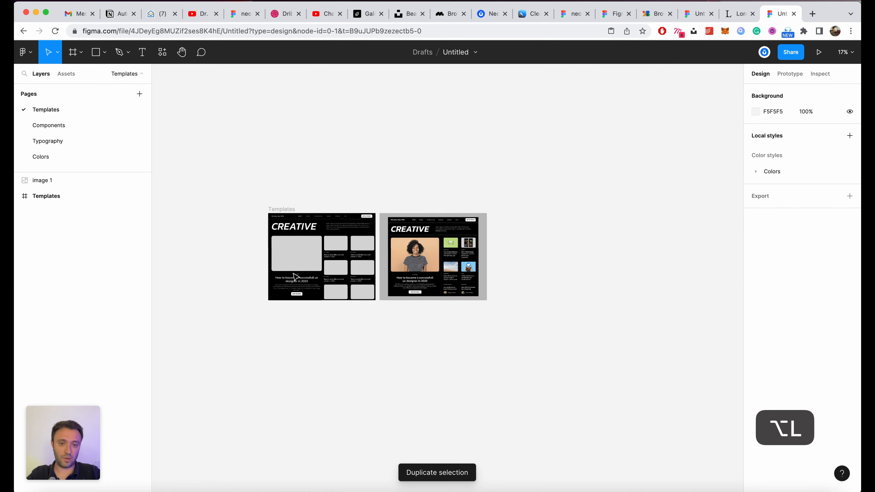
Step: Place the stack of card rows below Main-Post in the layer order and rename it Secondary-articles
scroll(298, 275, up, 4)
scroll(316, 228, up, 2)
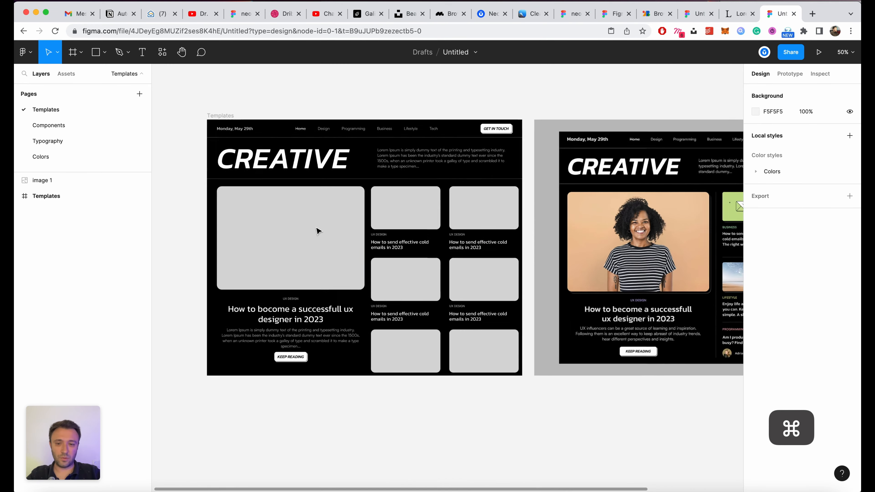
click(416, 225)
scroll(277, 250, up, 2)
scroll(481, 292, down, 4)
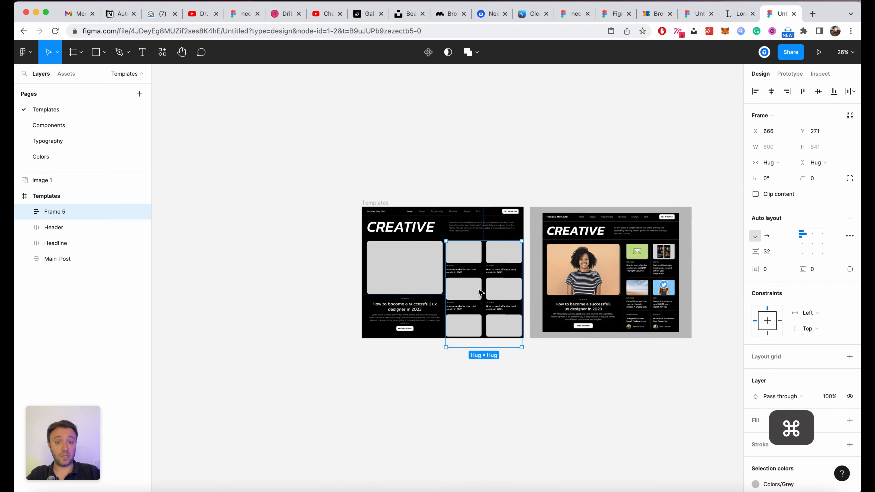
scroll(481, 292, up, 5)
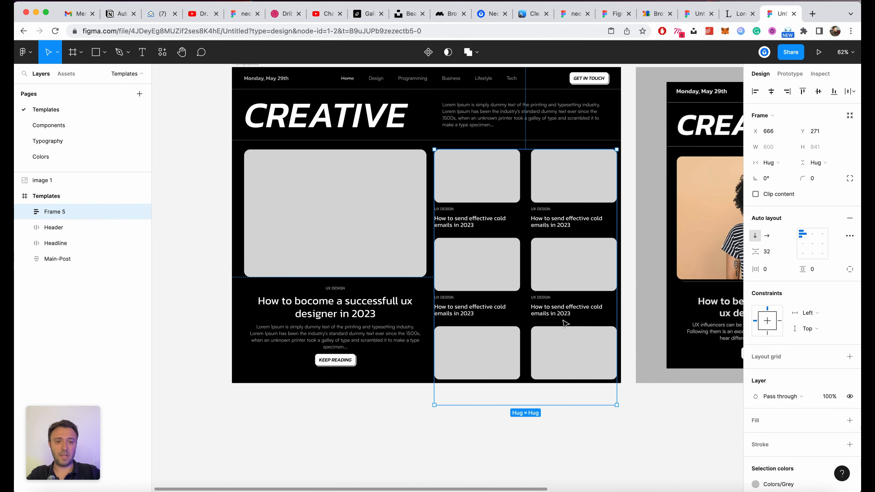
scroll(415, 307, up, 1)
key(super+bracketleft)
key(super+bracketleft)
key(super+bracketleft)
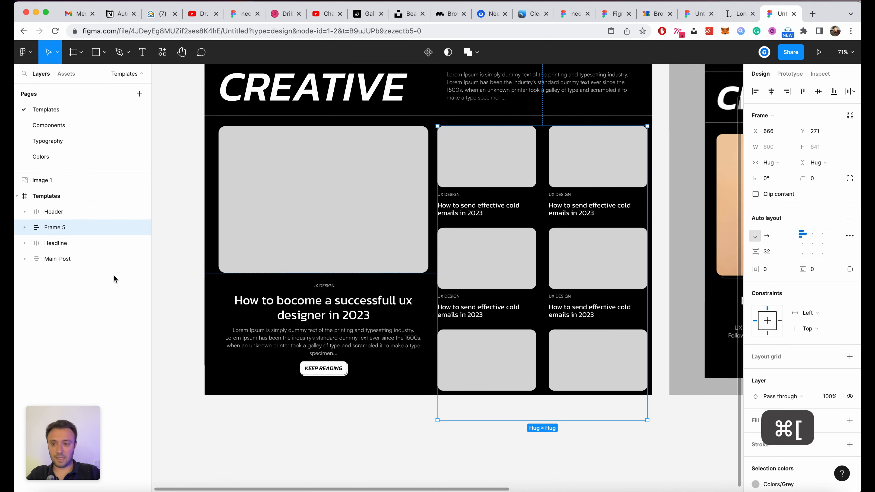
click(57, 258)
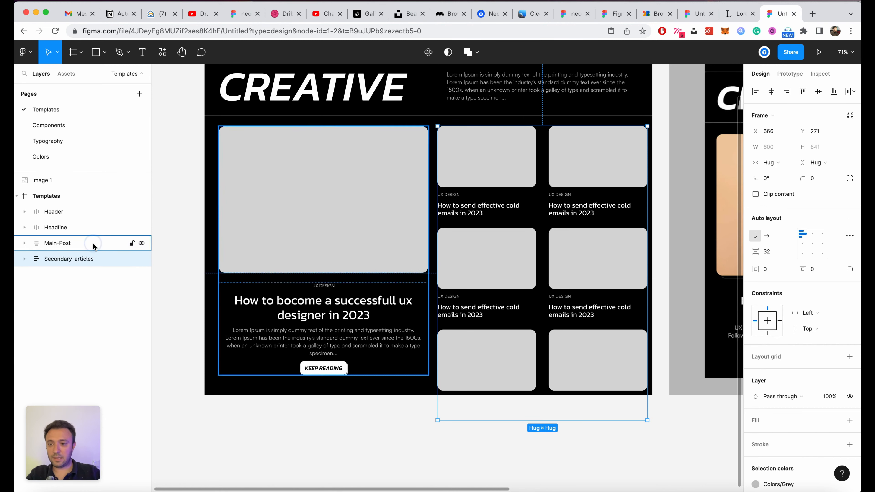
Step: Combine Main-Post and Secondary-articles into a horizontal auto-layout frame with a fixed width of 1200
shift+click(69, 243)
scroll(523, 434, up, 2)
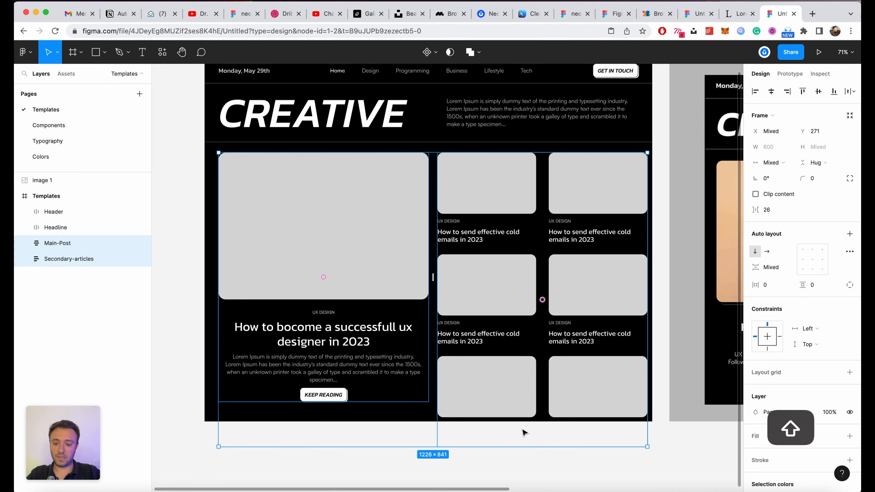
key(shift+a)
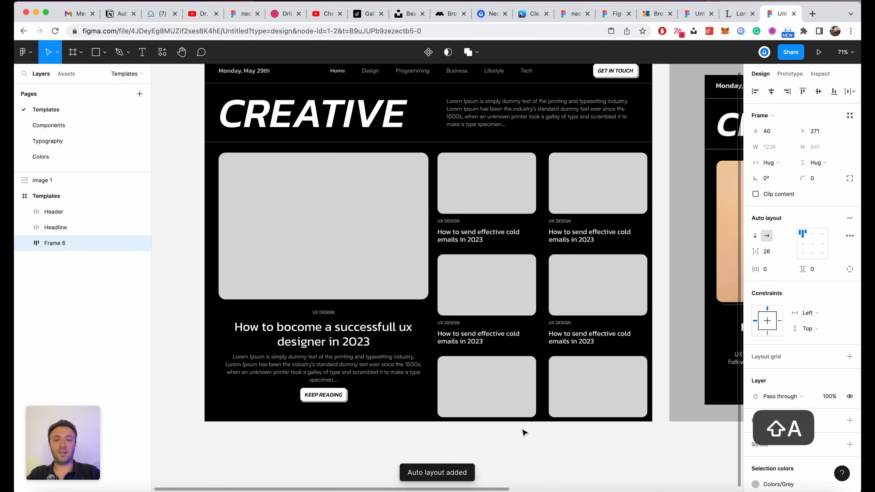
click(773, 162)
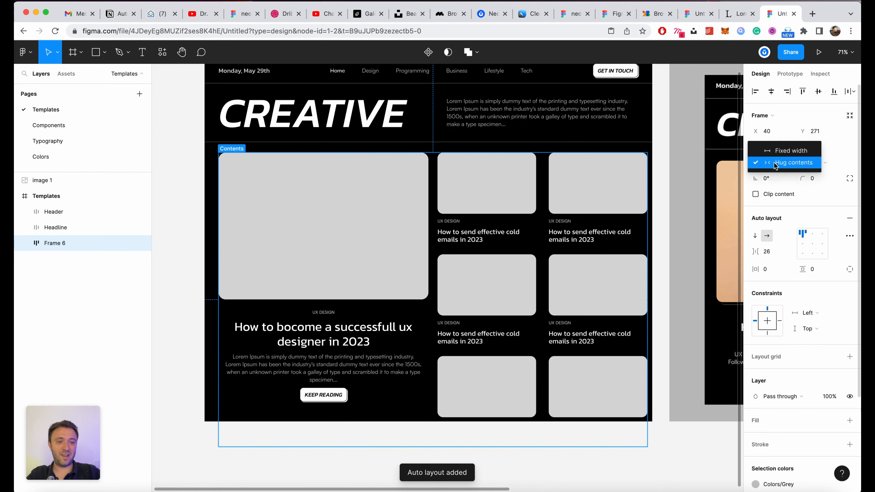
click(786, 151)
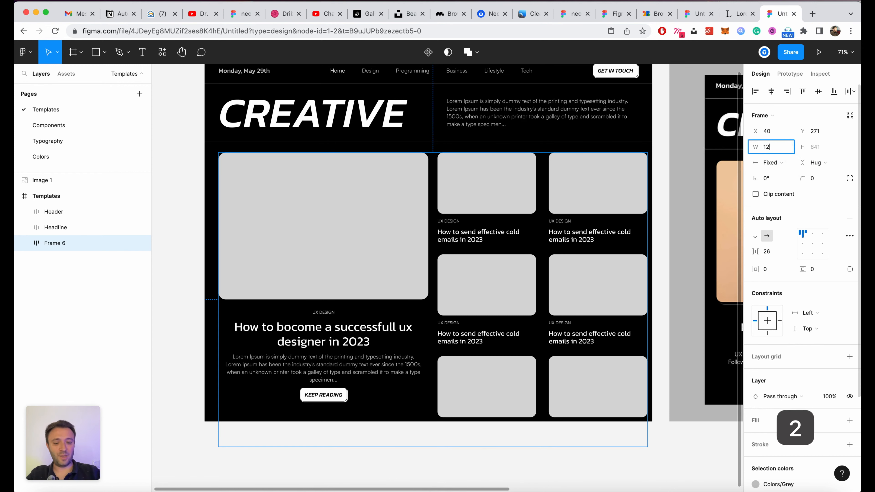
key(Return)
Step: Set the widths of Main-Post and Secondary-articles to fill their shared container
click(352, 211)
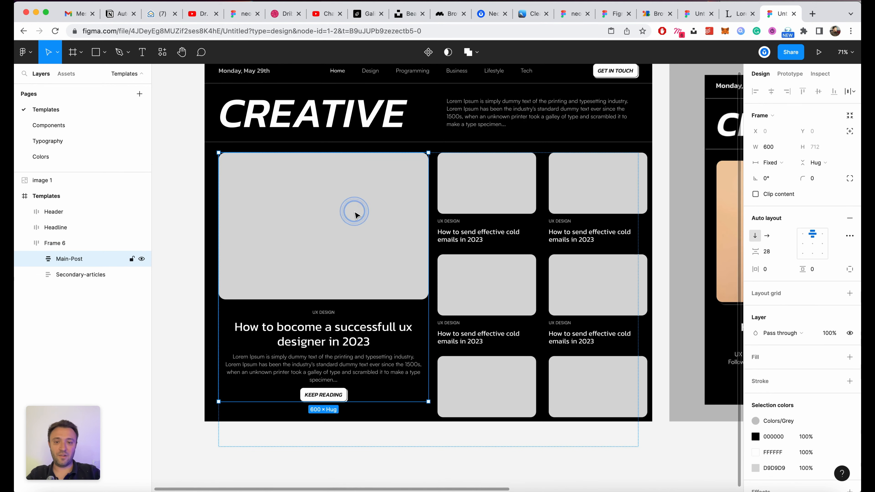
click(772, 163)
click(786, 186)
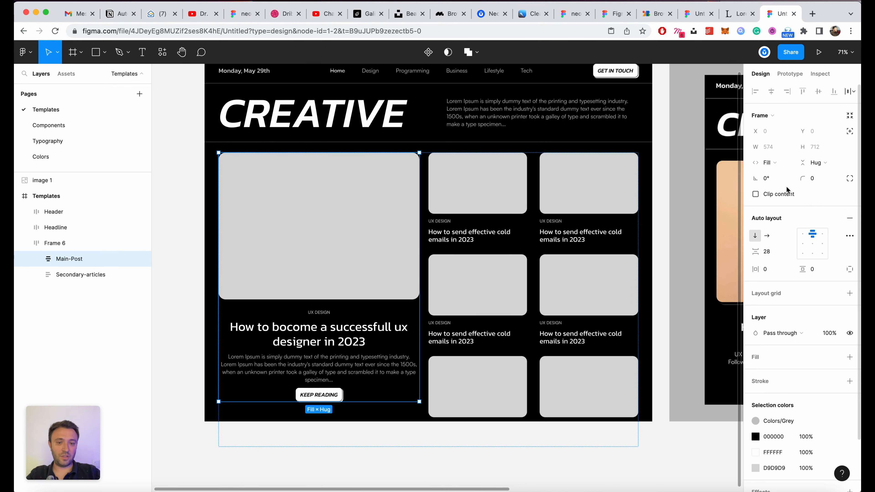
click(590, 190)
click(775, 164)
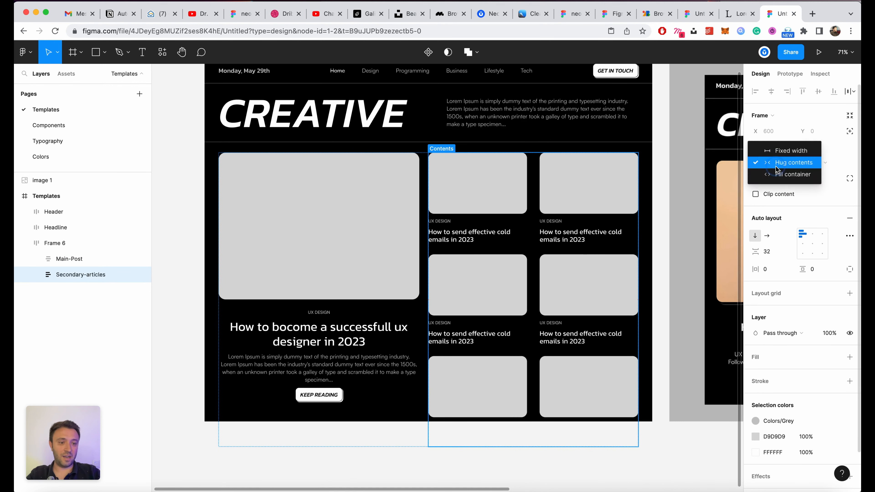
click(776, 175)
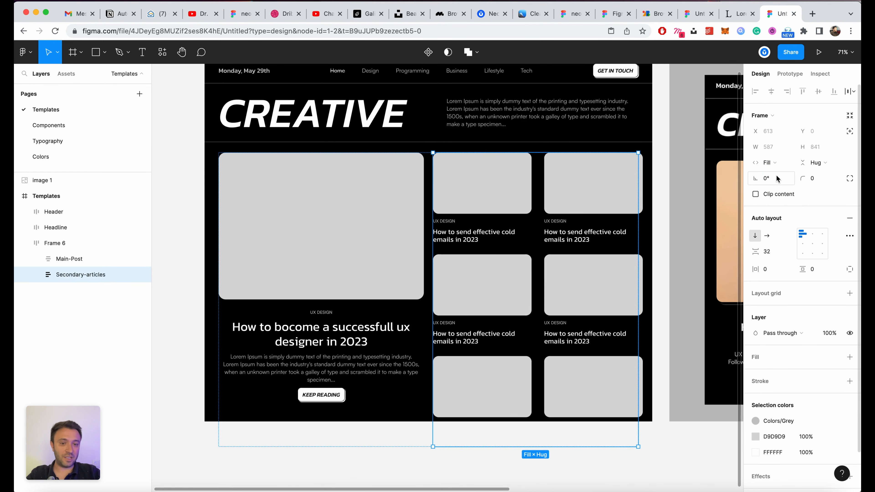
Step: Set the width of all three secondary card rows to fill the Secondary-articles container
click(589, 181)
shift+click(611, 278)
shift+click(612, 368)
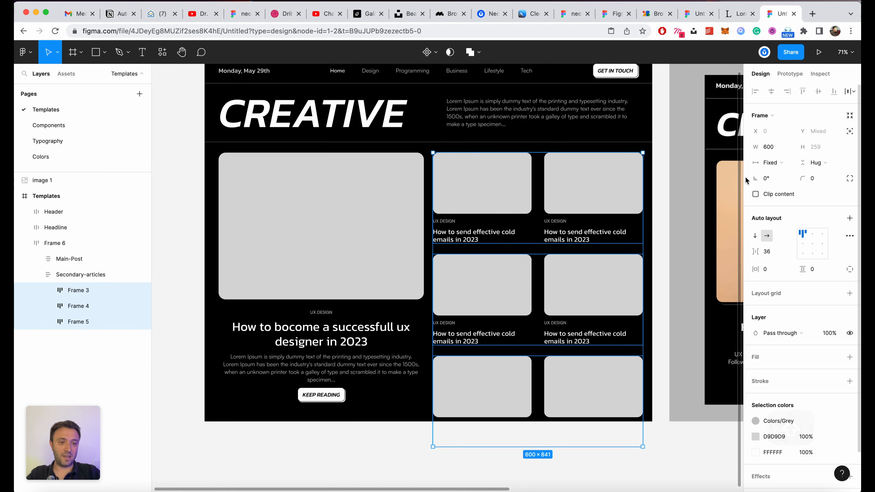
click(777, 165)
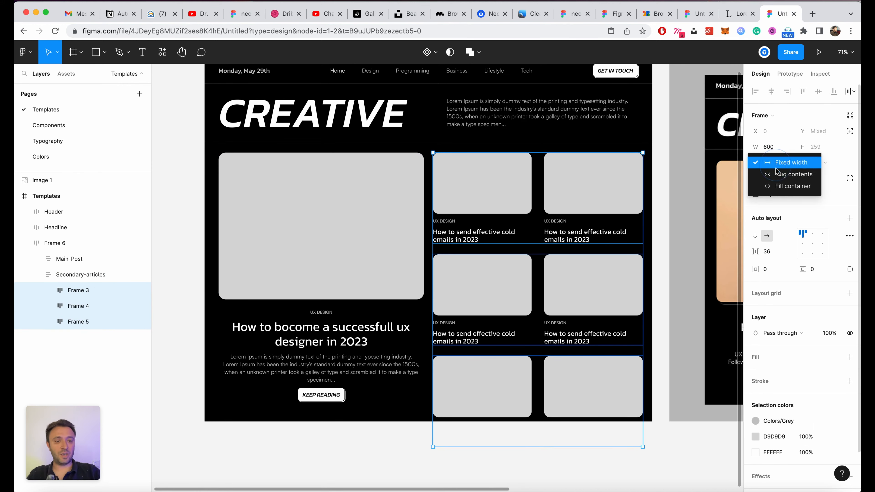
click(776, 188)
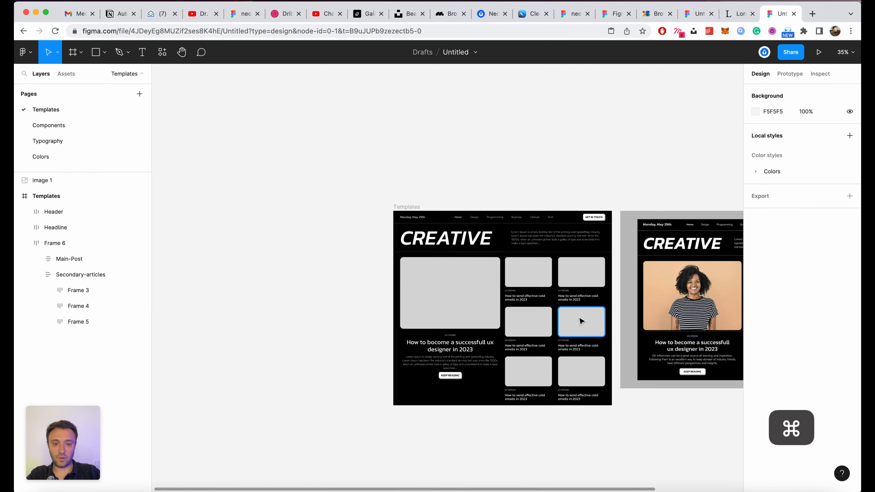
Step: Compare the template with the reference design and examine the divider lines around its secondary posts
scroll(580, 321, up, 6)
scroll(589, 319, right, 14)
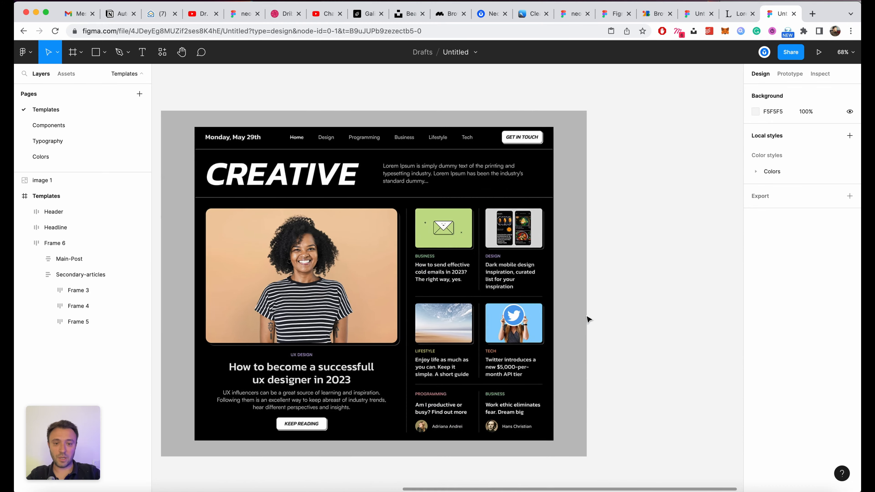
scroll(587, 318, left, 10)
scroll(451, 329, down, 5)
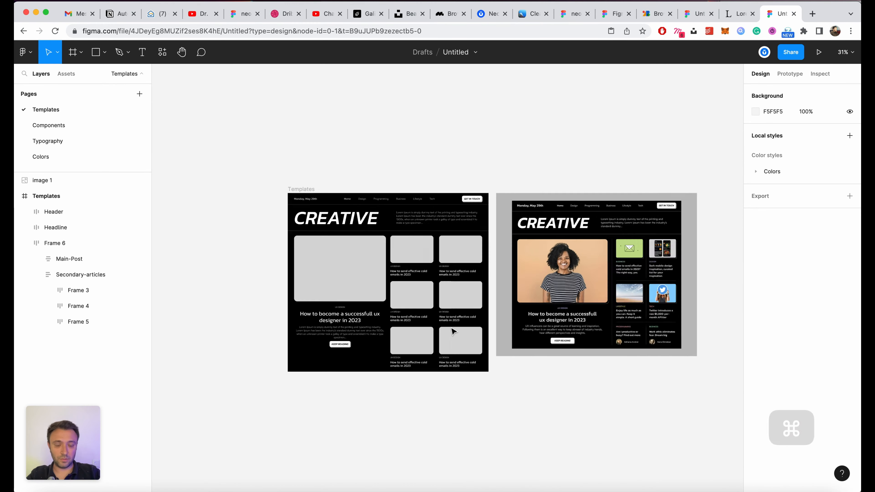
scroll(453, 331, up, 3)
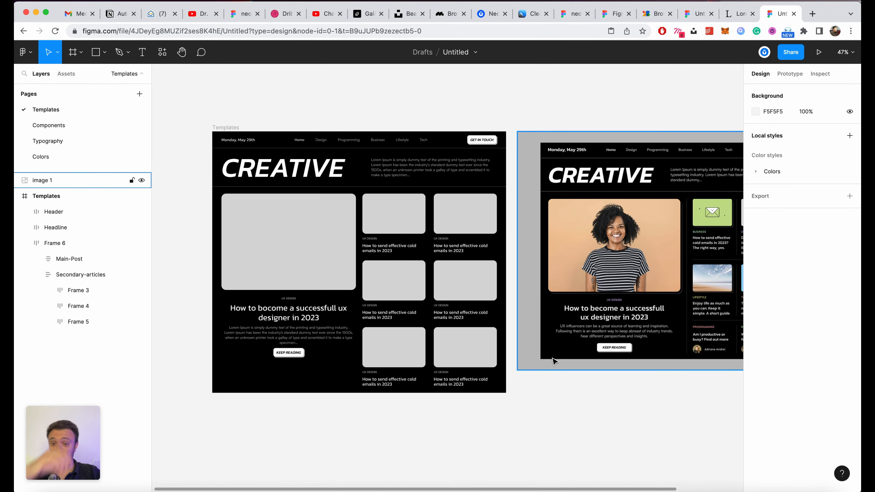
scroll(553, 361, down, 3)
scroll(605, 361, right, 4)
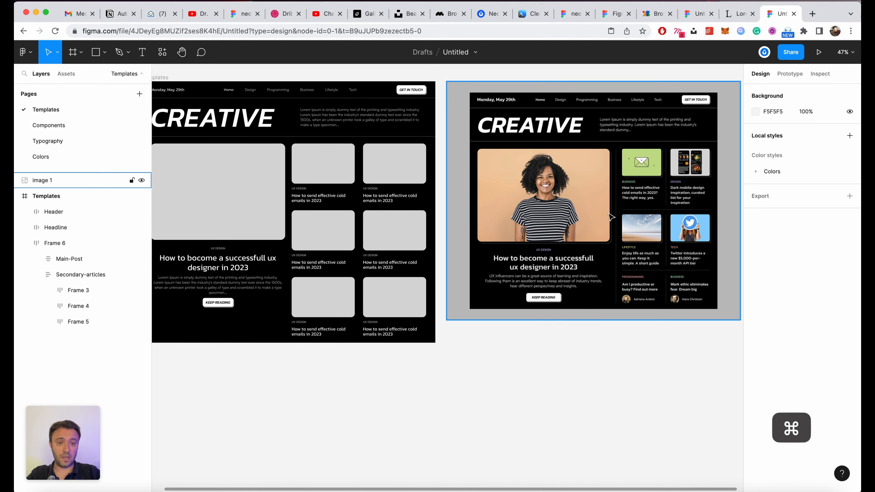
scroll(610, 217, up, 10)
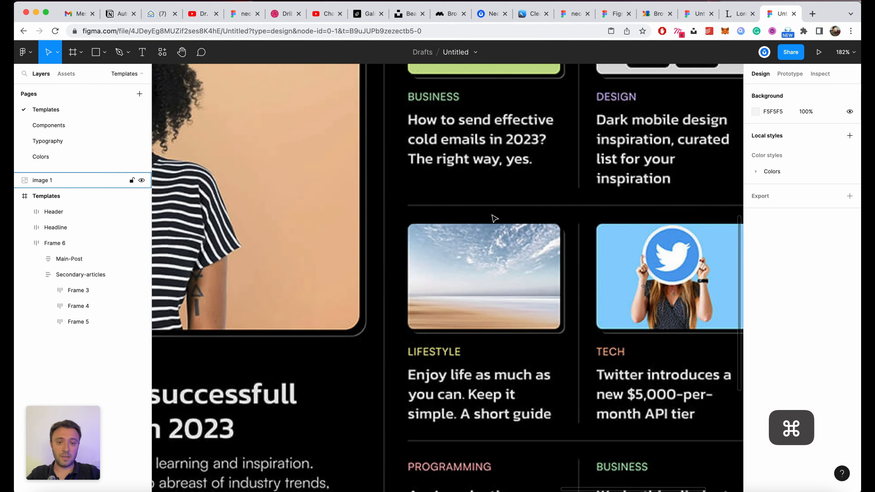
scroll(468, 217, down, 10)
scroll(297, 229, up, 6)
Step: Rename the frame holding the main post and secondary articles as Hero-section
click(349, 226)
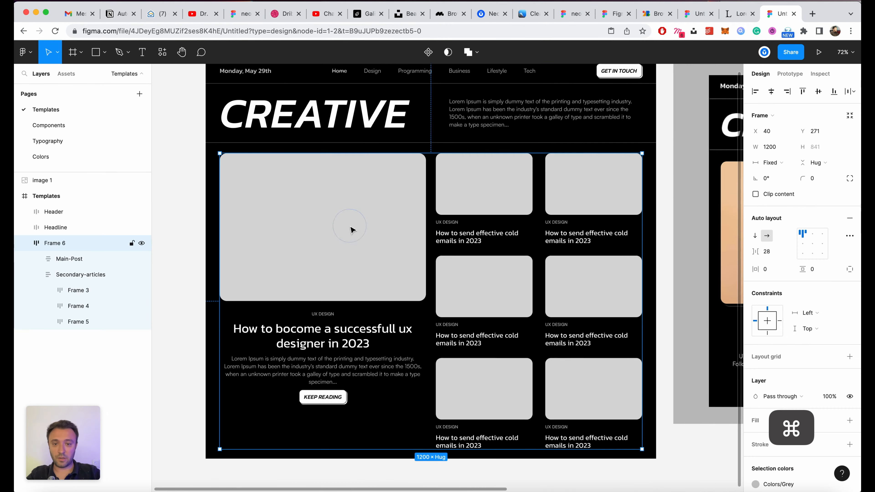
scroll(350, 229, up, 2)
click(61, 247)
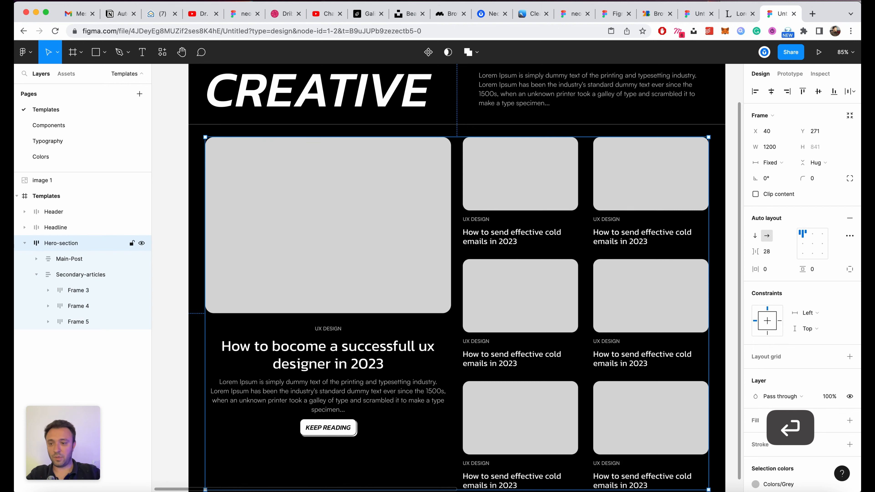
Step: Draw a vertical divider line about 475 long between the main post and the secondary articles in Hero-section
click(32, 276)
click(36, 274)
key(l)
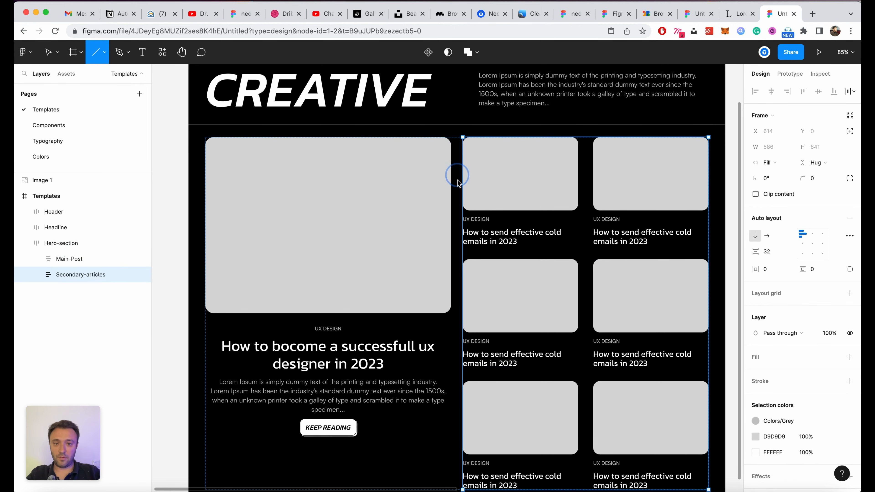
drag(458, 183, 457, 344)
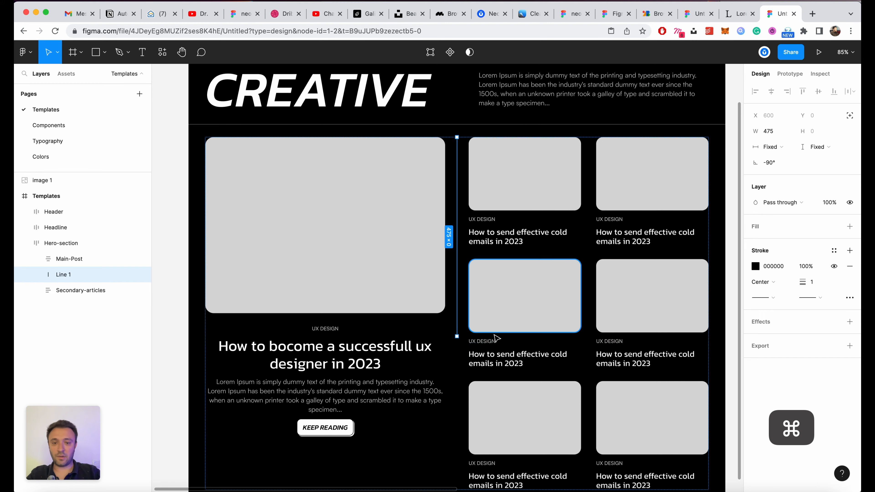
Step: Set the height of the vertical divider in Hero-section to fill its container
scroll(496, 337, down, 5)
scroll(532, 350, up, 5)
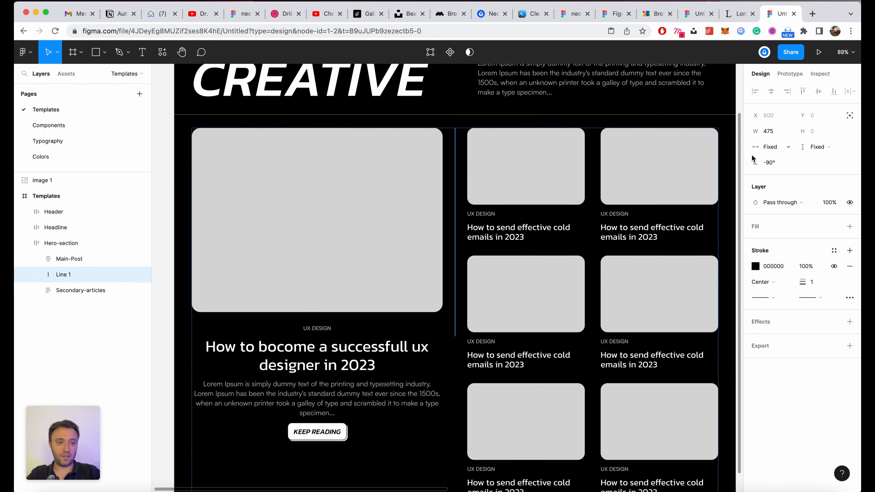
scroll(484, 231, down, 3)
scroll(483, 232, up, 3)
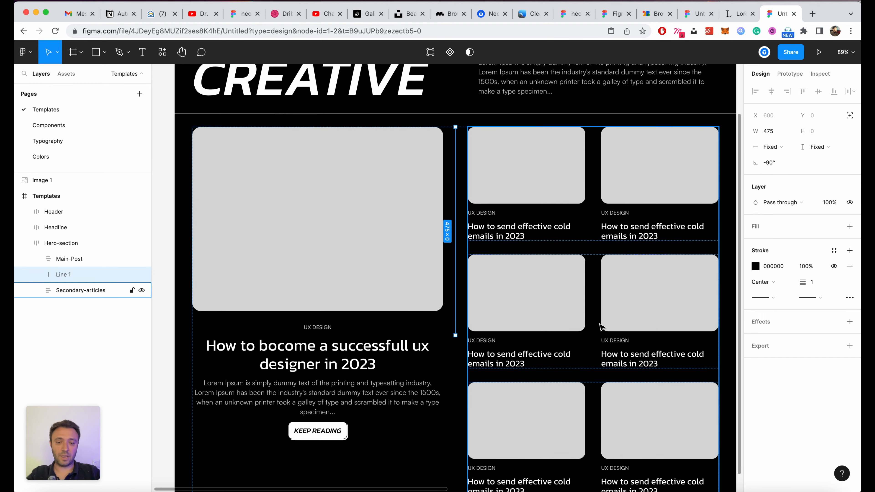
scroll(602, 327, down, 2)
scroll(602, 327, up, 2)
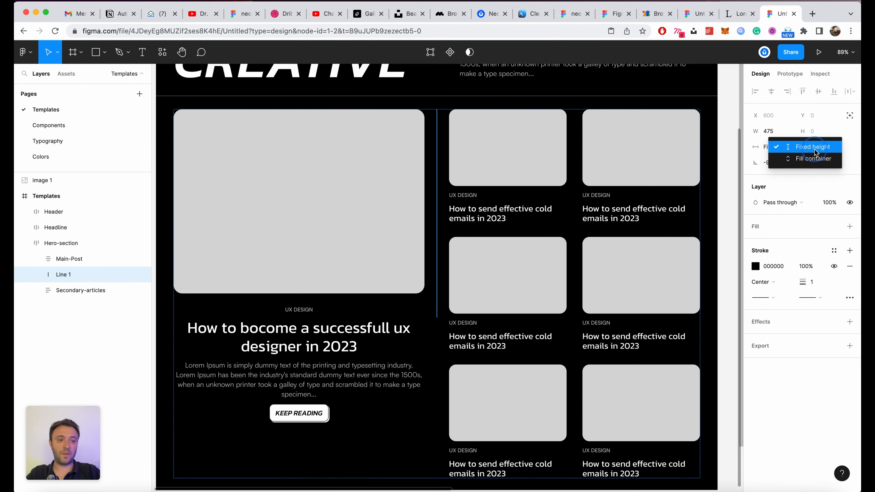
click(814, 148)
click(807, 157)
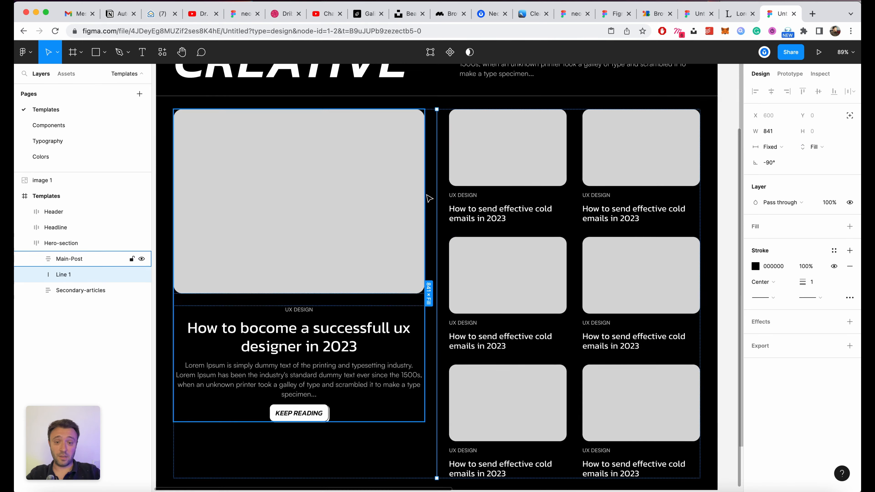
Step: Apply the Colors/Grey color style to the stroke of the vertical divider in Hero-section
scroll(427, 195, down, 5)
click(466, 398)
scroll(465, 399, up, 3)
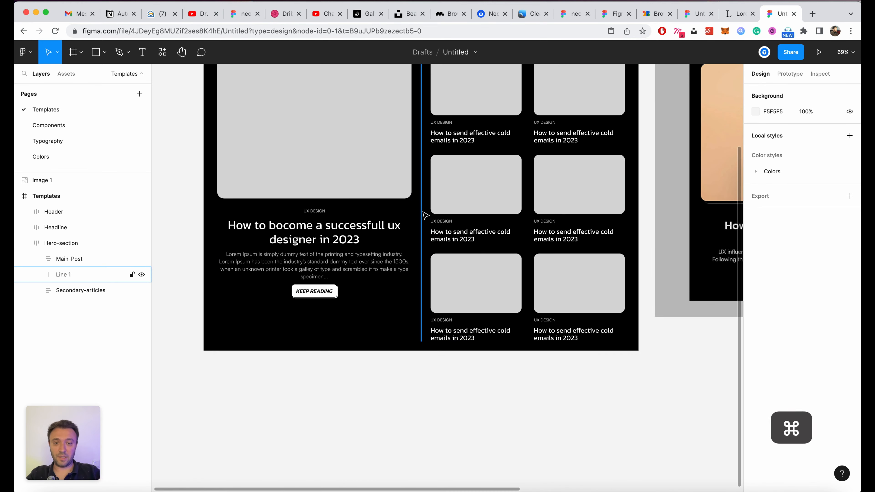
super+click(422, 211)
click(834, 251)
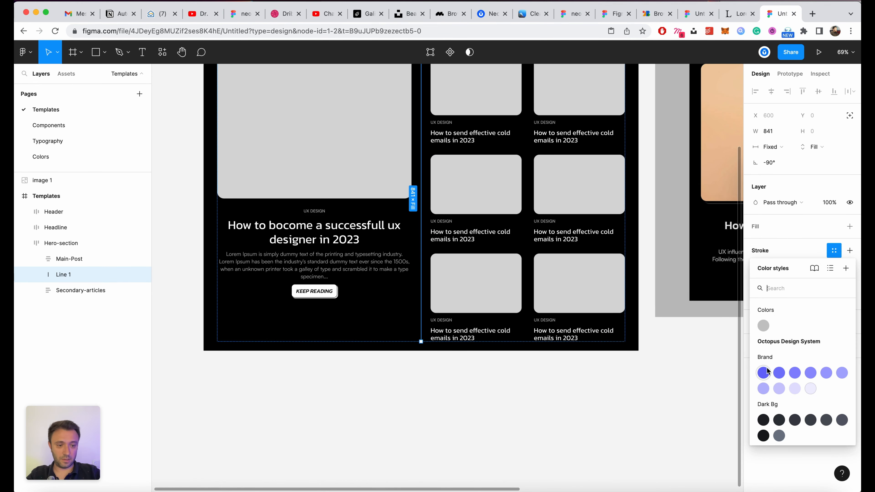
click(759, 327)
scroll(502, 241, up, 4)
scroll(502, 240, up, 3)
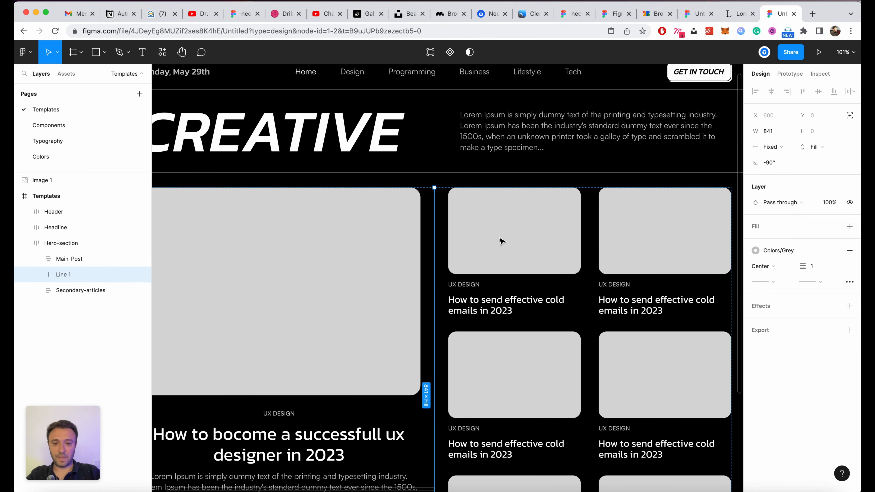
Step: Try removing the third row of secondary cards and undo the removal
scroll(502, 251, down, 4)
double_click(502, 396)
key(BackSpace)
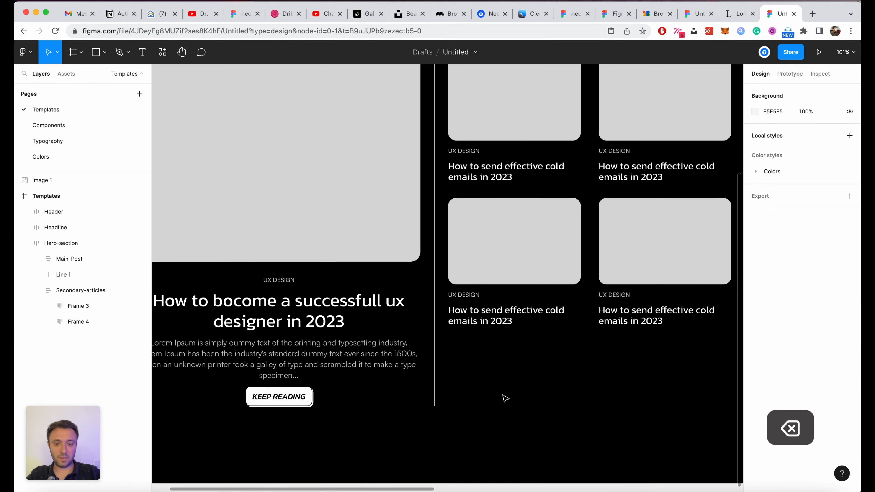
scroll(505, 266, down, 5)
scroll(482, 310, up, 4)
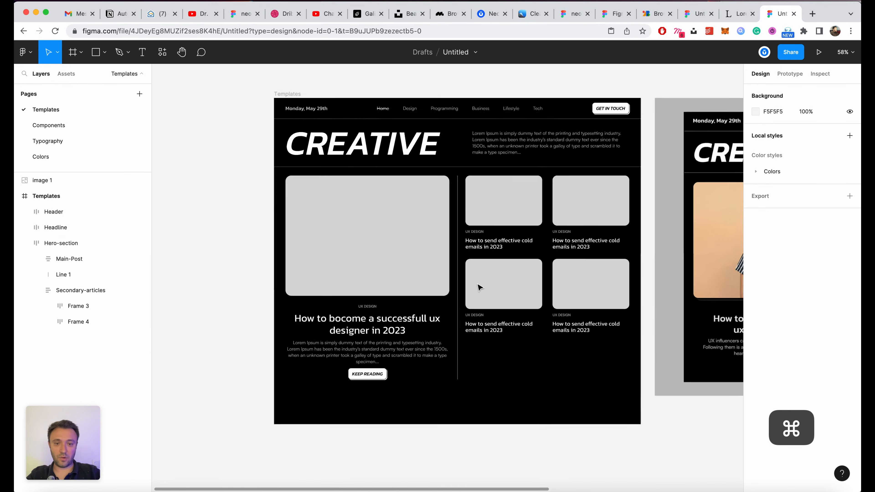
key(super+z)
click(438, 461)
scroll(464, 202, up, 5)
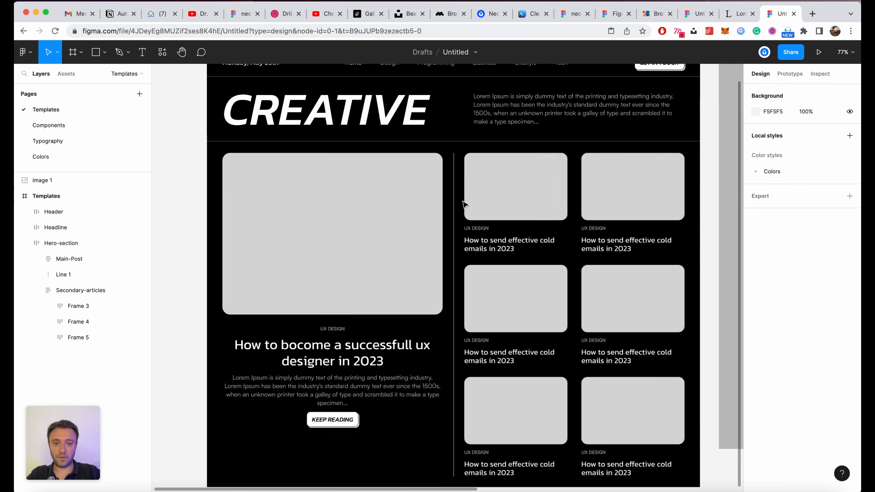
Step: Draw a horizontal divider line about 567 wide between the first and second card rows in Secondary-articles
click(447, 204)
scroll(499, 245, right, 5)
double_click(516, 188)
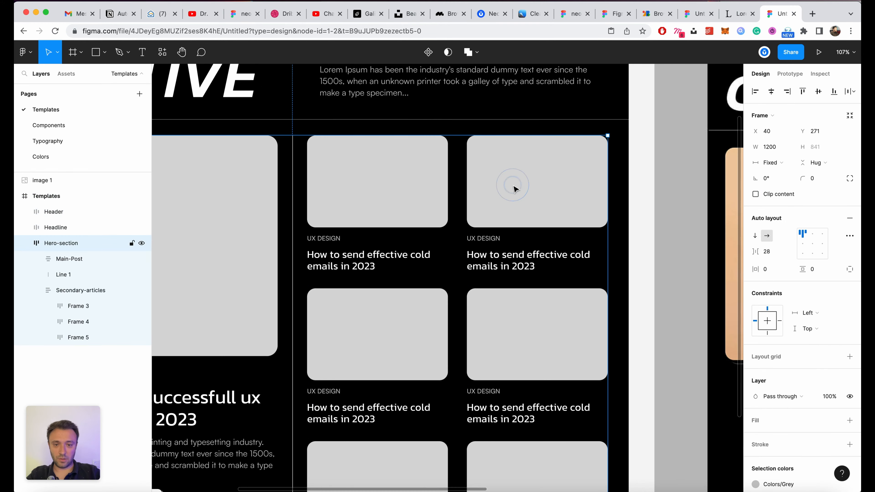
scroll(470, 274, up, 3)
key(l)
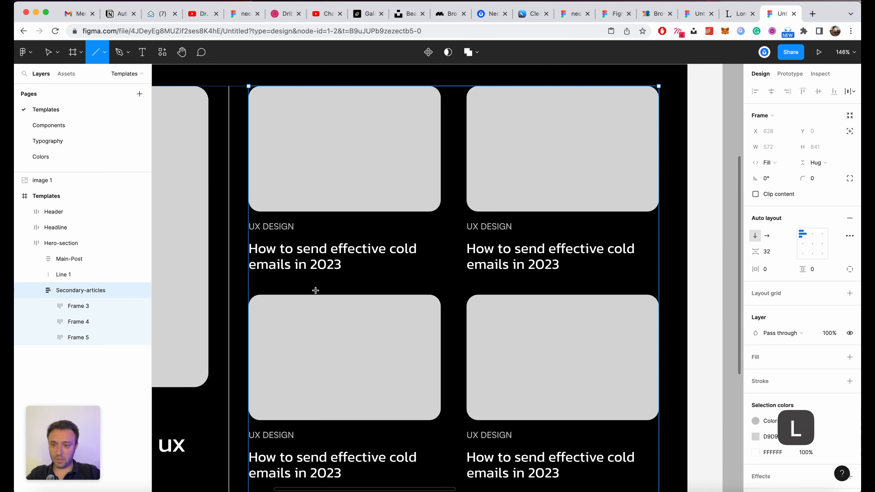
drag(253, 285, 661, 285)
Step: Duplicate the horizontal divider and place the copy between the second and third rows of secondary cards
scroll(590, 290, down, 5)
key(super+d)
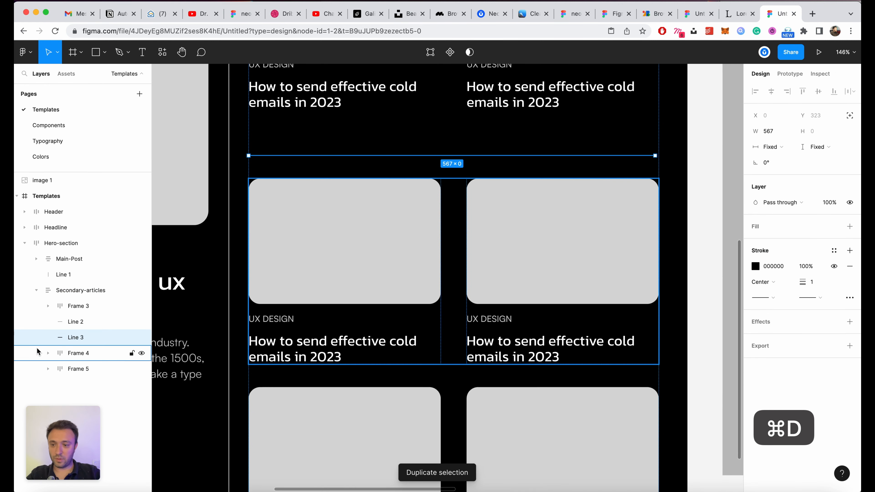
drag(82, 337, 82, 360)
scroll(537, 310, down, 3)
scroll(537, 310, down, 3)
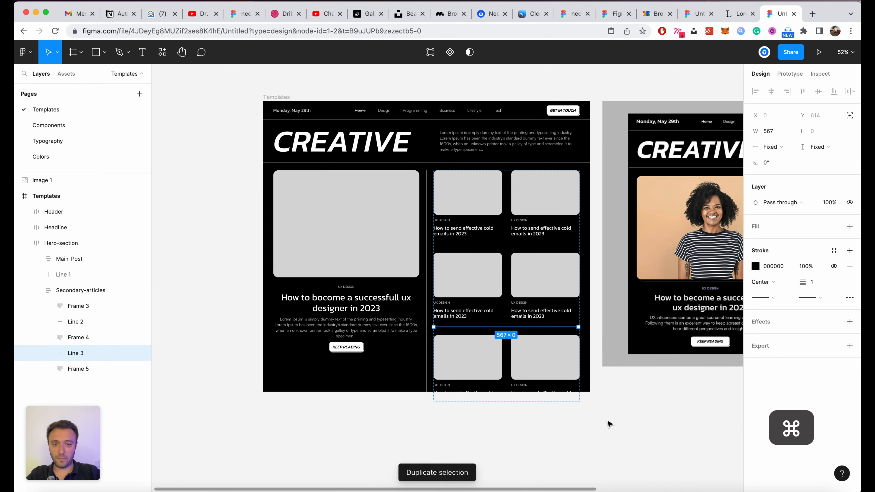
click(635, 431)
Step: Copy the vertical divider's Colors/Grey stroke properties onto both horizontal dividers in Secondary-articles
click(97, 322)
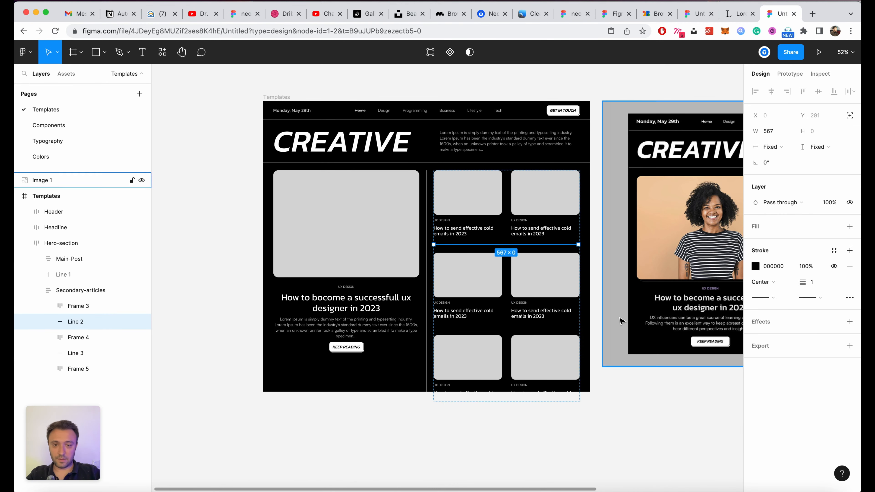
scroll(605, 305, up, 3)
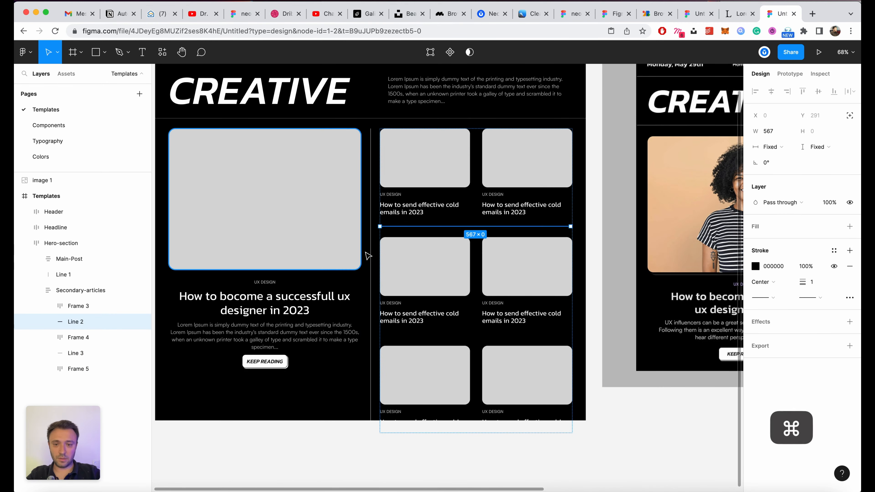
super+click(370, 256)
scroll(370, 256, up, 3)
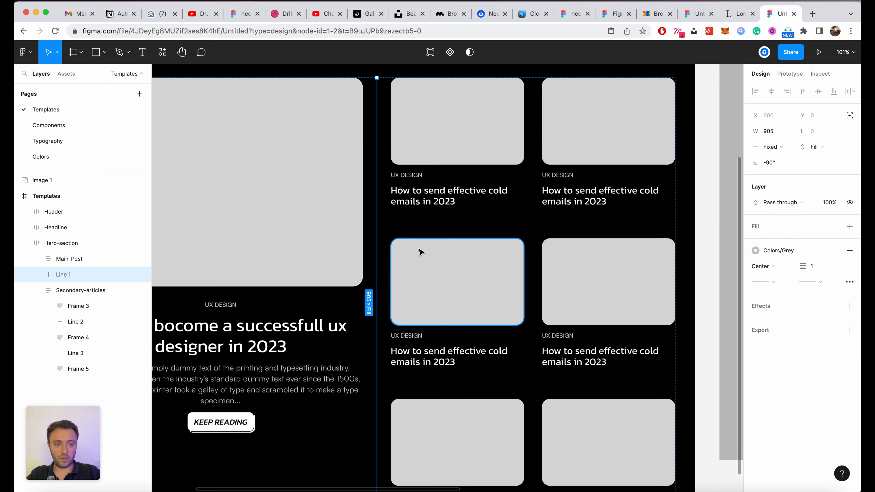
key(alt+super)
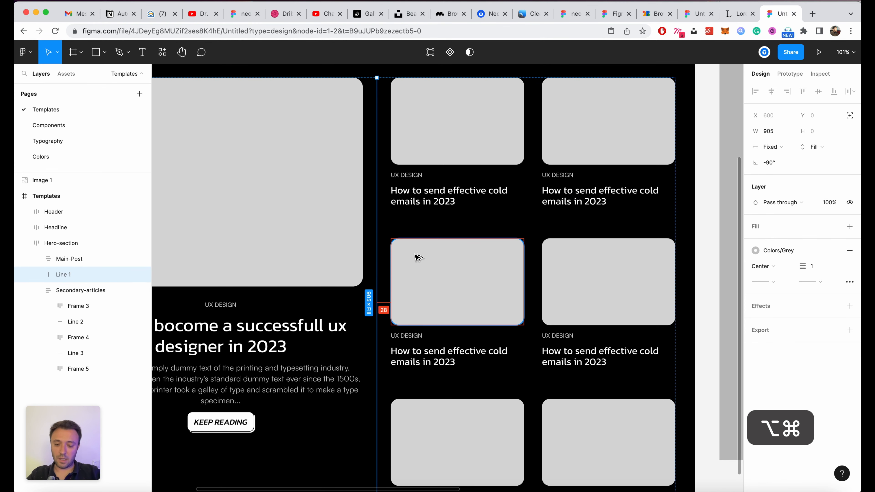
click(498, 223)
key(alt+super+v)
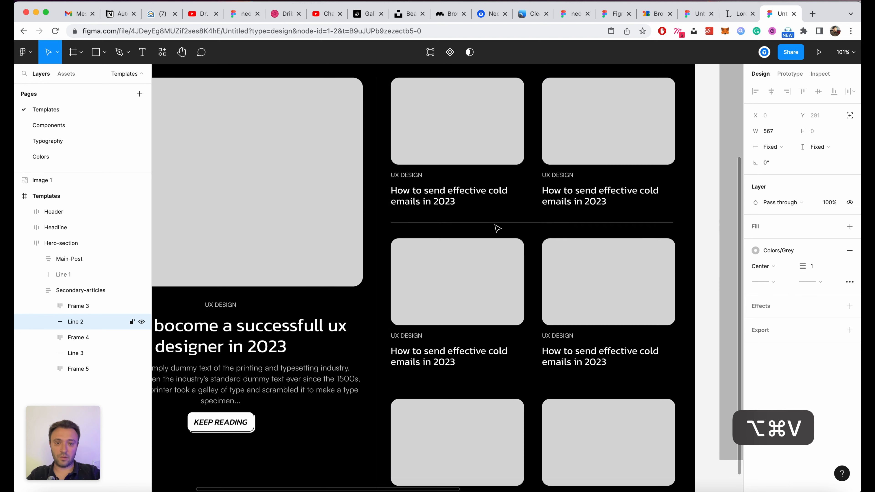
click(501, 385)
key(alt+super+v)
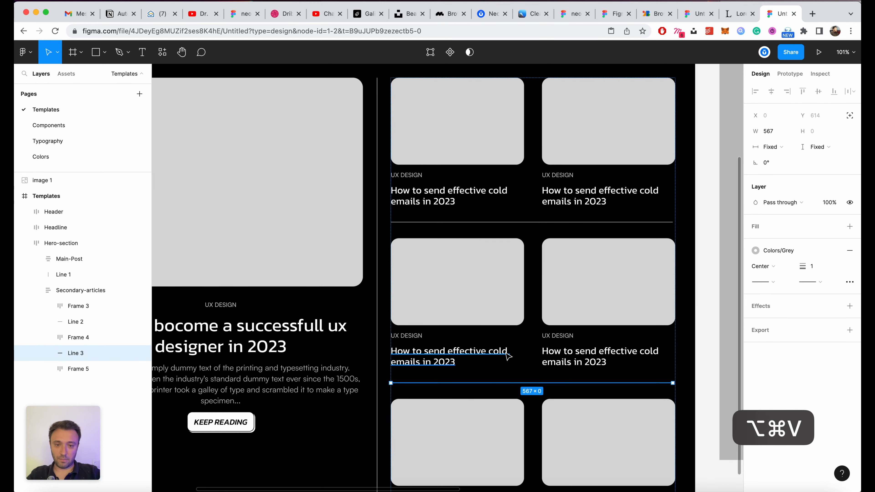
Step: Compare the template with the reference design and examine the dividers between its secondary cards
scroll(546, 406, down, 5)
click(660, 410)
scroll(660, 410, right, 8)
scroll(661, 412, left, 3)
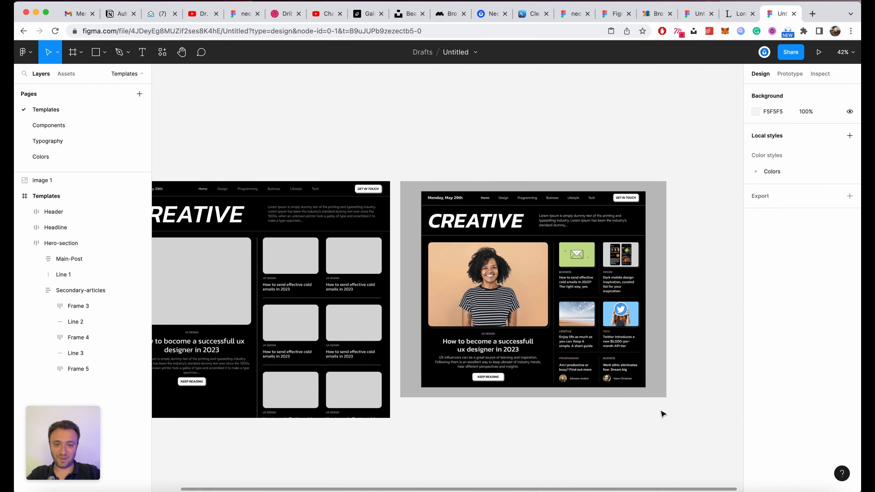
scroll(270, 350, up, 3)
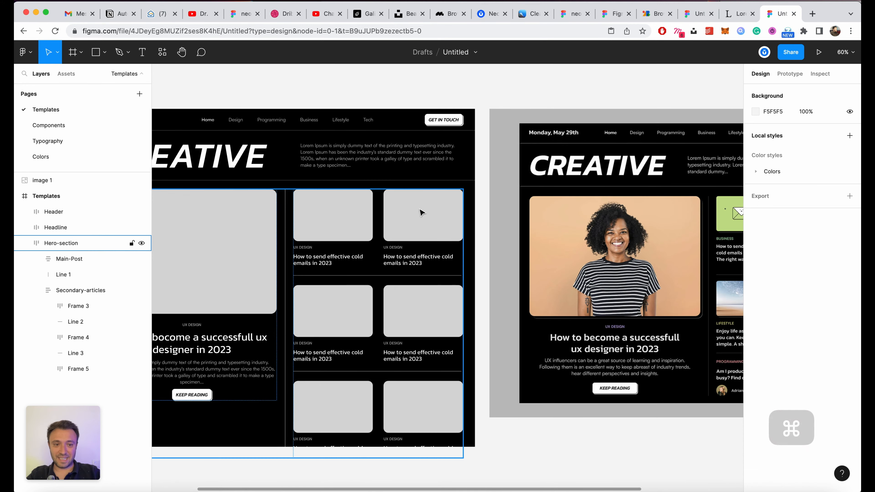
scroll(421, 211, right, 5)
scroll(420, 211, left, 3)
scroll(303, 223, up, 5)
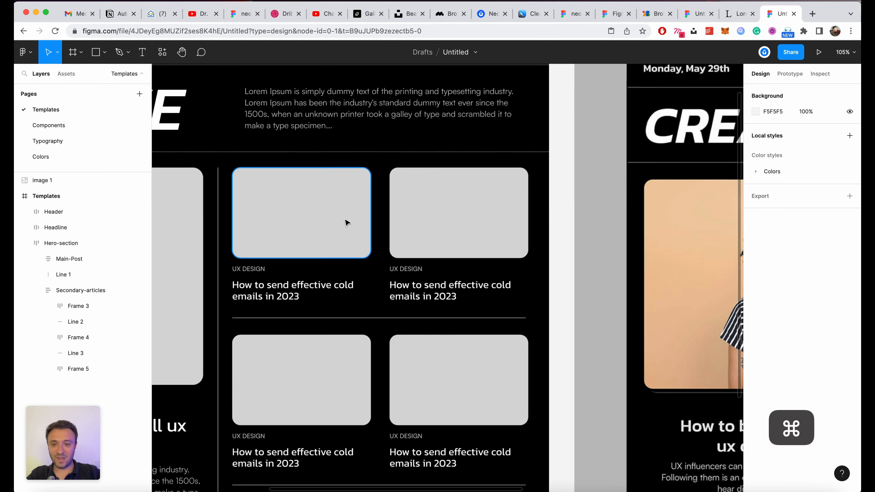
Step: Expand the first row of secondary cards in the layer list and paste the copied grey stroke onto it
click(493, 209)
scroll(312, 213, up, 5)
click(545, 213)
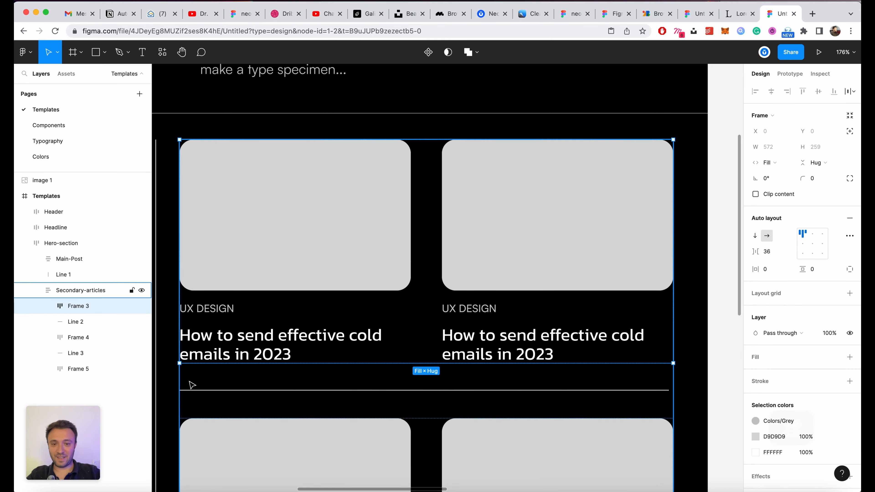
click(49, 306)
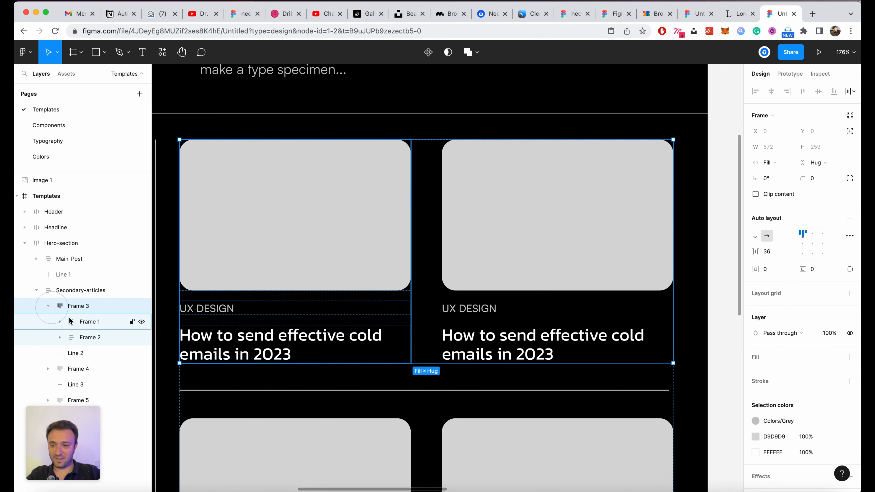
key(super+v)
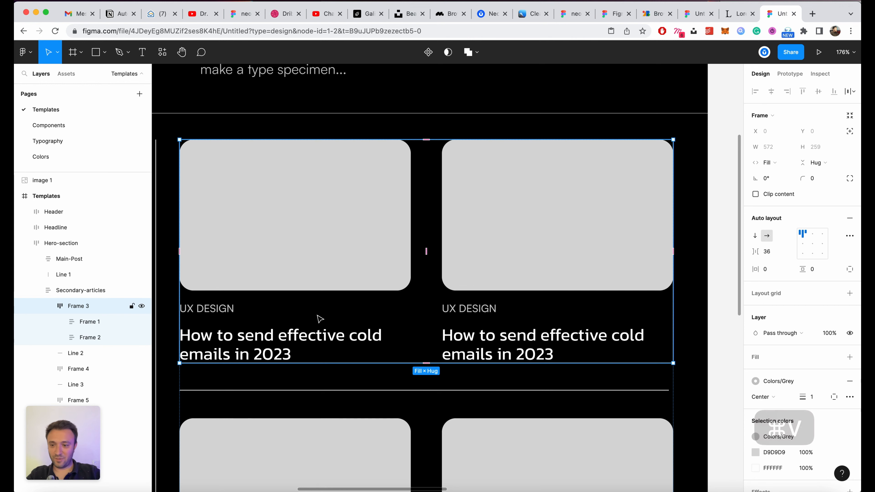
Step: Move the divider below the first card row in between that row's two cards and rotate it to 90°
drag(79, 353, 88, 329)
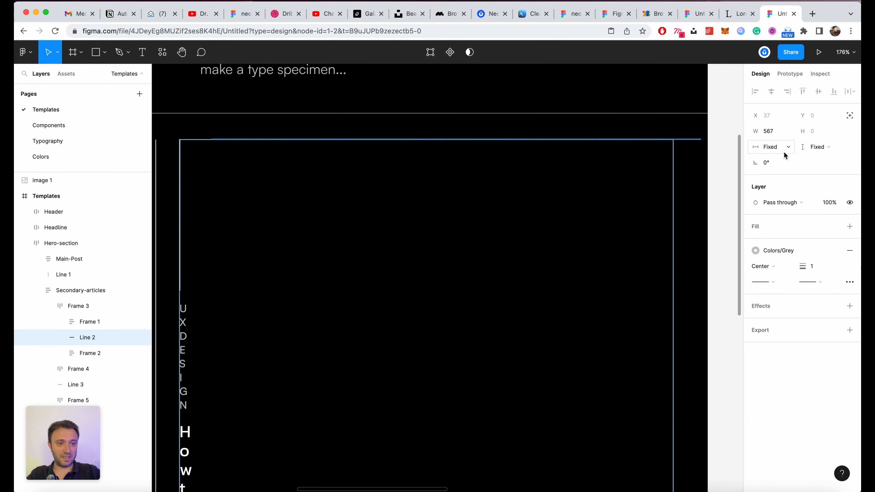
text(90)
key(Return)
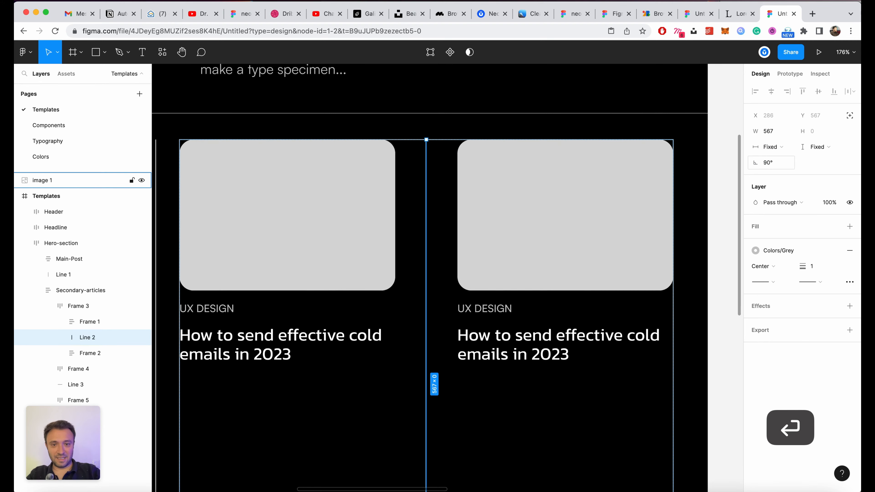
scroll(682, 160, down, 5)
scroll(682, 160, up, 4)
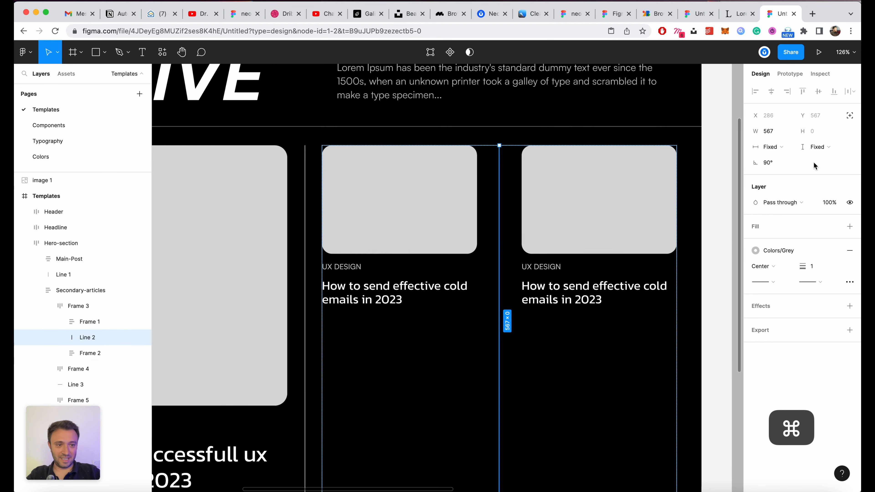
Step: Set the height of the rotated divider in the first card row to fill its container
click(775, 148)
key(Escape)
click(813, 160)
scroll(620, 267, down, 5)
Step: Copy the first row's vertical divider into the second card row and place it between the two cards
key(super+c)
scroll(620, 267, up, 5)
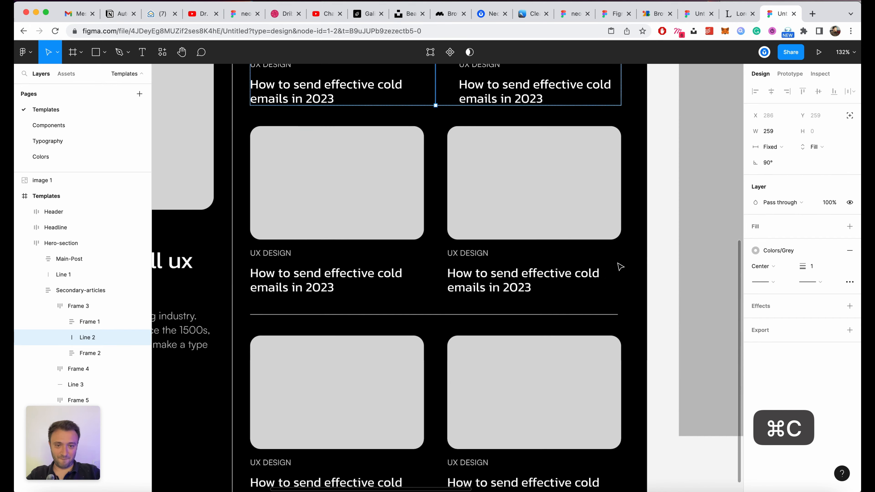
key(Escape)
scroll(620, 265, up, 4)
click(553, 270)
double_click(528, 313)
double_click(527, 312)
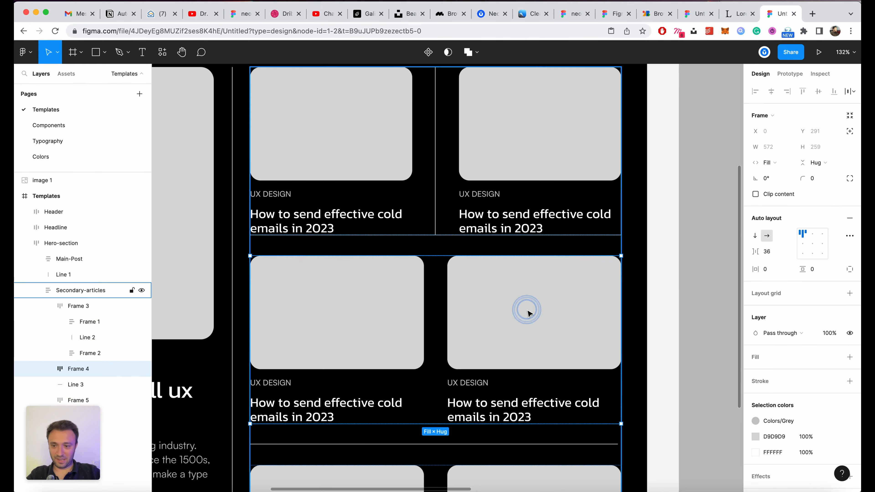
key(super+v)
scroll(392, 324, up, 3)
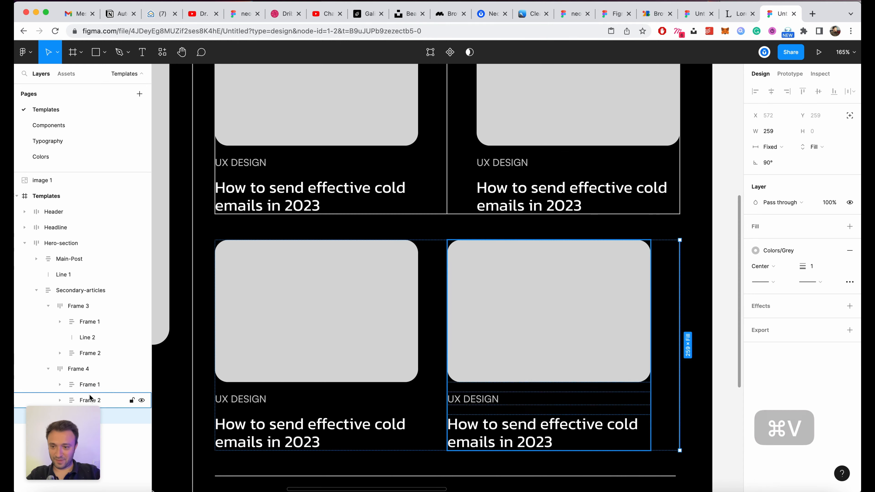
drag(117, 397, 118, 396)
scroll(505, 299, down, 8)
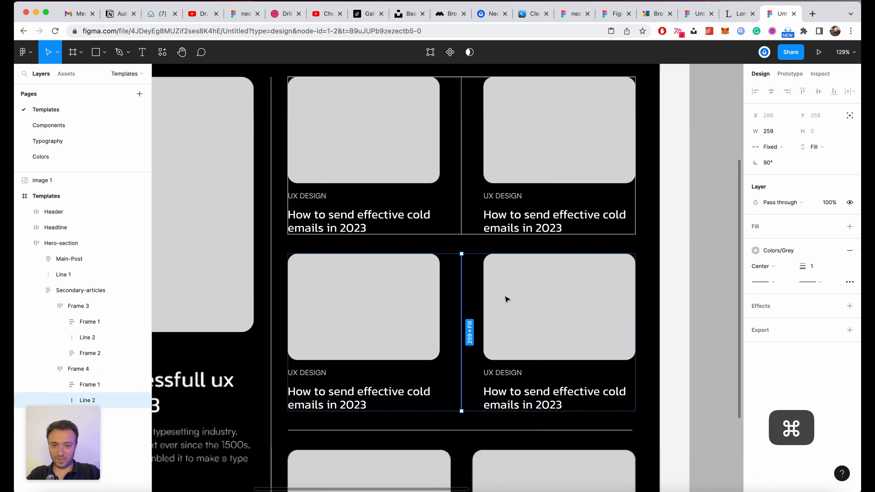
Step: Paste the vertical divider into the third card row, between its two cards
scroll(527, 301, down, 4)
scroll(478, 231, up, 7)
click(566, 252)
key(cmd+v)
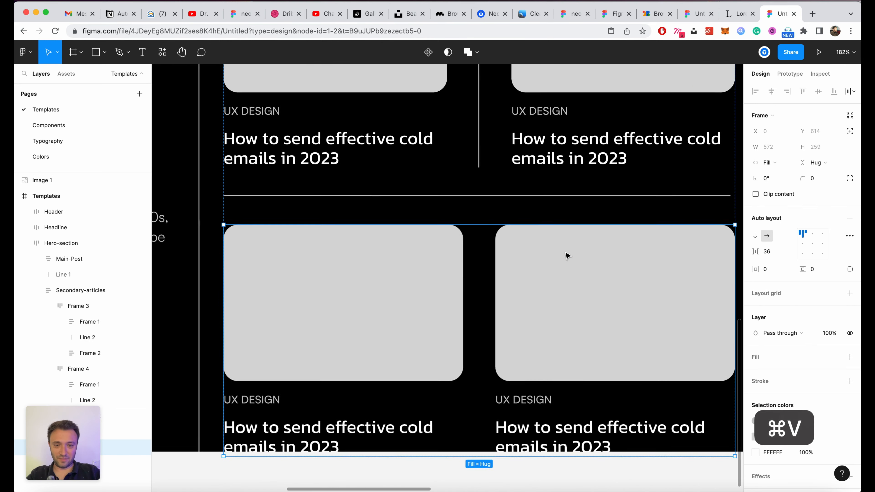
scroll(554, 254, down, 5)
click(544, 428)
scroll(517, 413, down, 4)
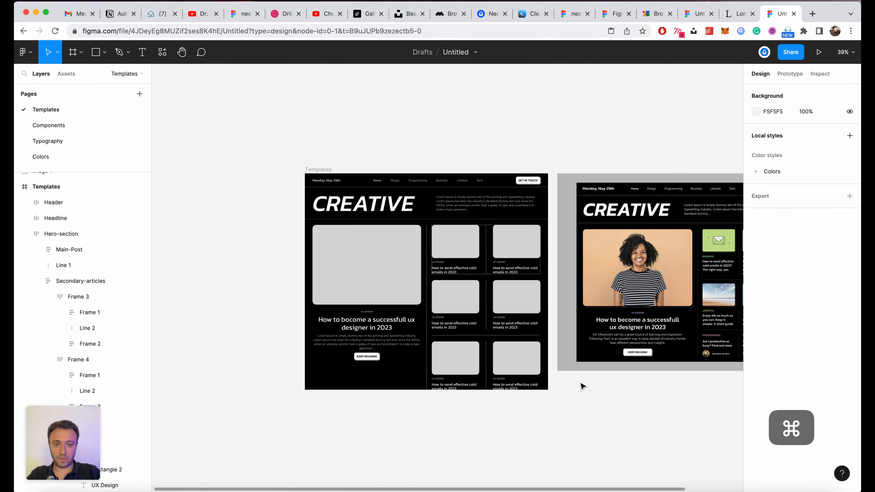
Step: Collapse all expanded layers in the layer tree
scroll(540, 377, up, 3)
key(alt+l)
scroll(564, 215, right, 7)
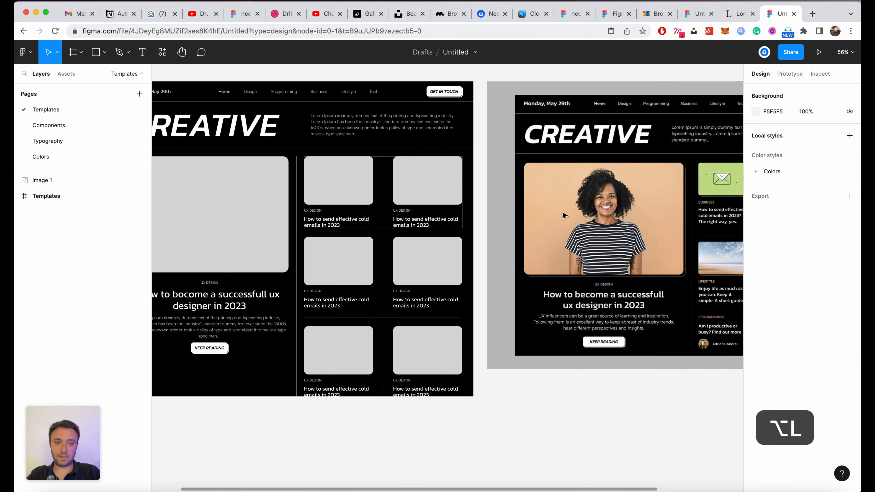
scroll(569, 134, up, 8)
scroll(572, 237, down, 10)
scroll(417, 243, up, 8)
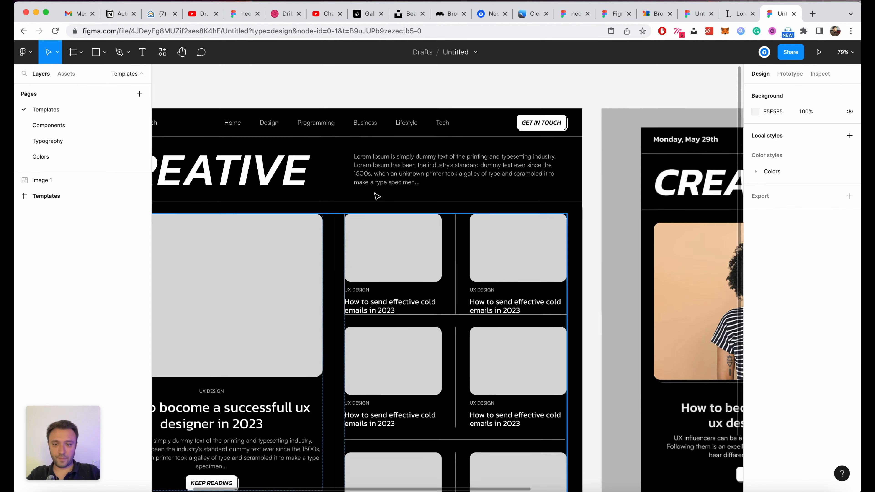
Step: Set the width of the horizontal divider between the second and third card rows to fill its container, and save the file
click(406, 189)
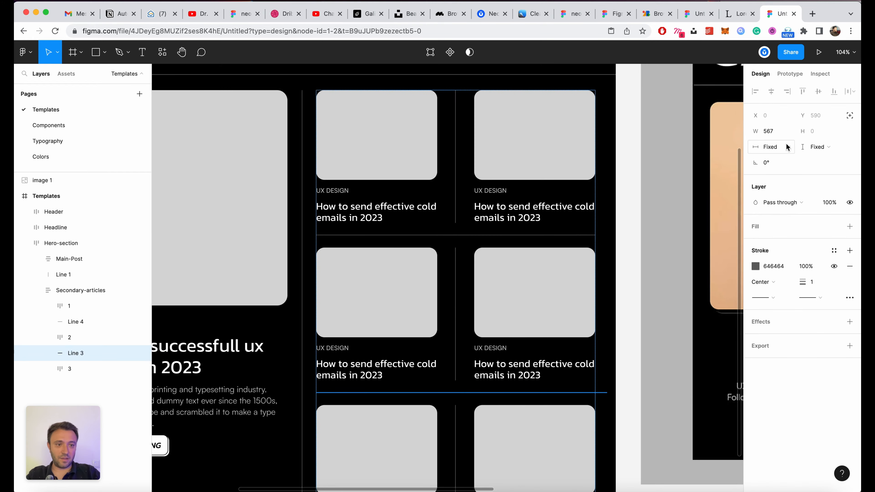
click(786, 147)
click(783, 163)
scroll(611, 205, down, 4)
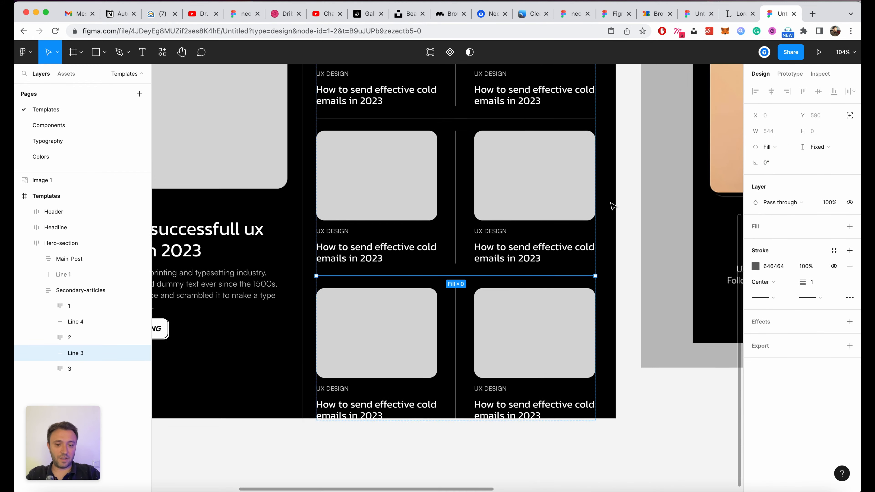
scroll(613, 220, down, 6)
key(super+s)
Step: Examine the hero section's card rows and dividers alongside the reference image, and save the file
click(657, 277)
scroll(658, 278, up, 2)
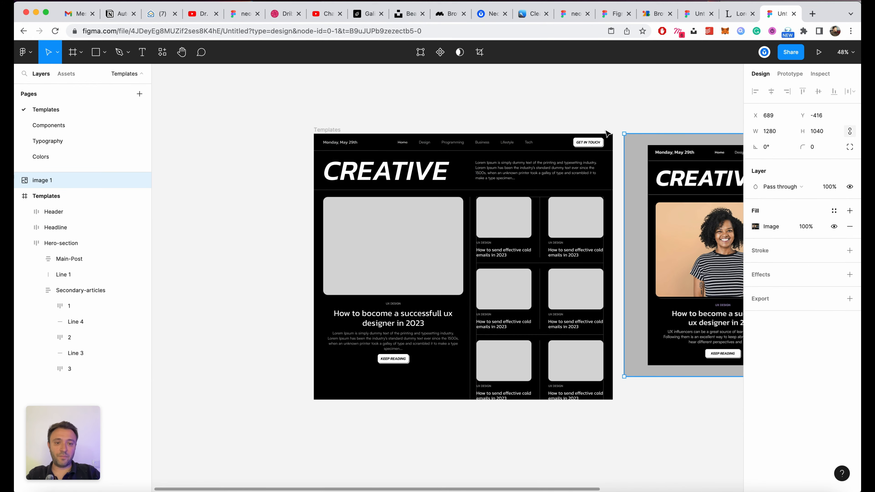
click(625, 84)
scroll(627, 88, up, 5)
scroll(629, 92, up, 3)
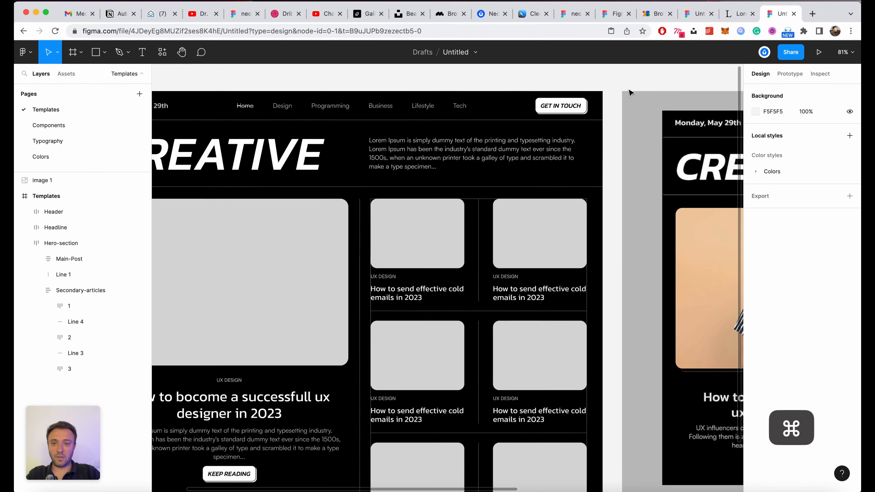
scroll(629, 93, left, 3)
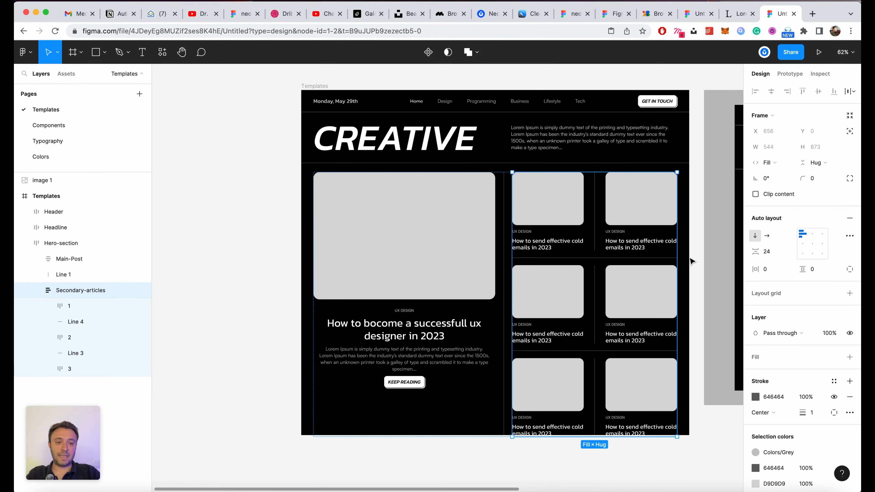
scroll(533, 222, up, 2)
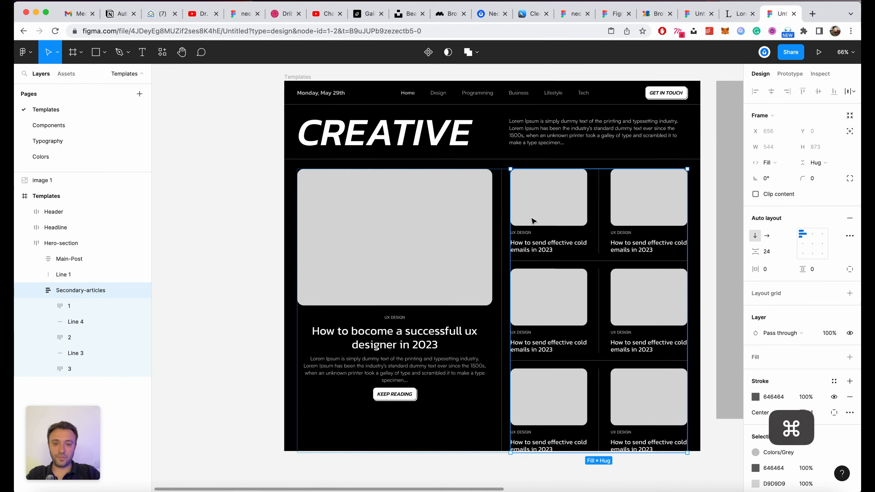
click(205, 193)
scroll(272, 140, up, 2)
scroll(271, 140, right, 2)
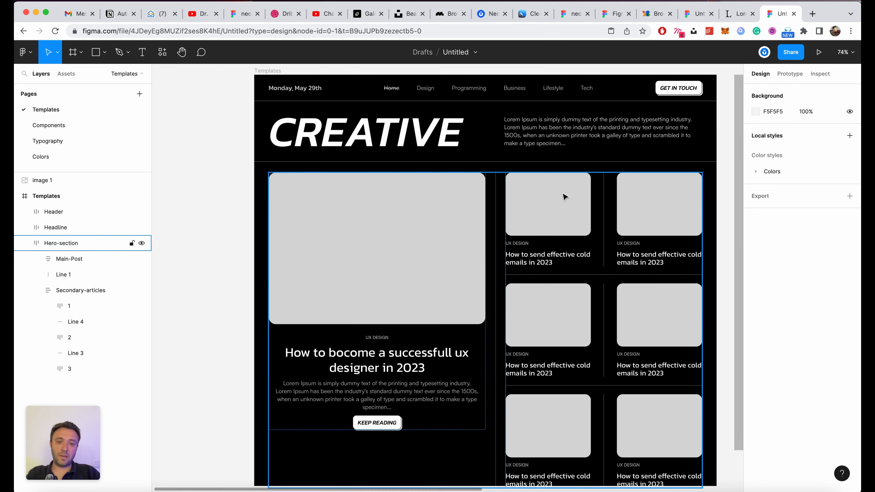
double_click(562, 194)
key(super+s)
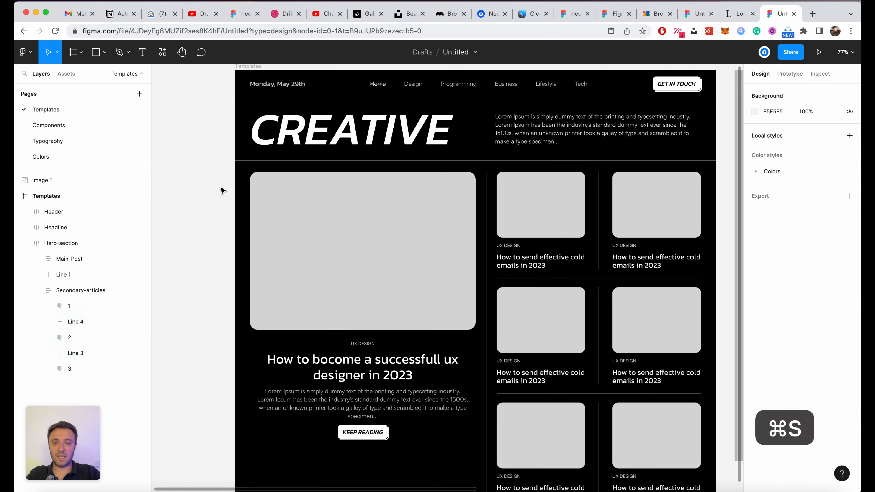
click(221, 187)
scroll(220, 191, down, 3)
scroll(221, 191, up, 3)
click(267, 240)
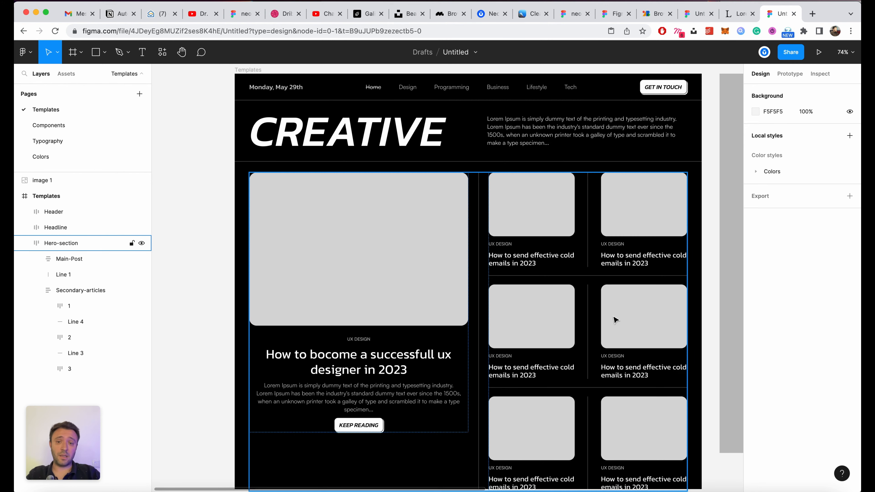
click(232, 136)
scroll(220, 133, down, 3)
scroll(220, 132, up, 4)
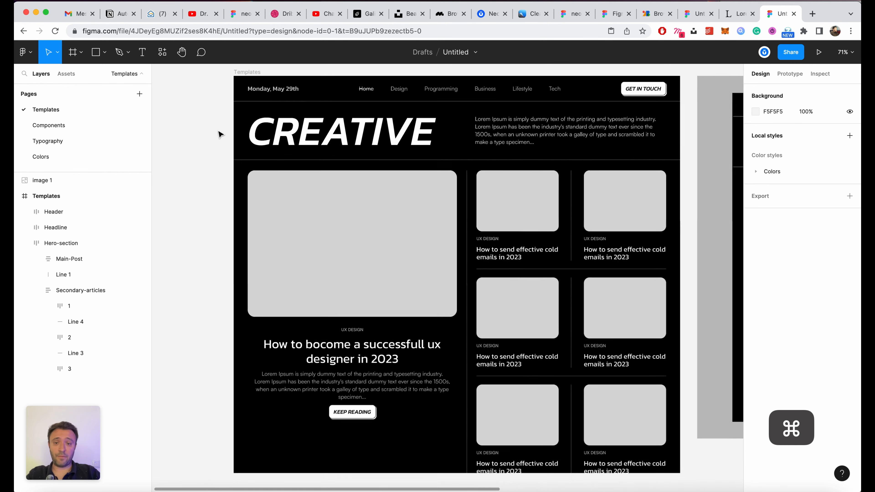
click(522, 222)
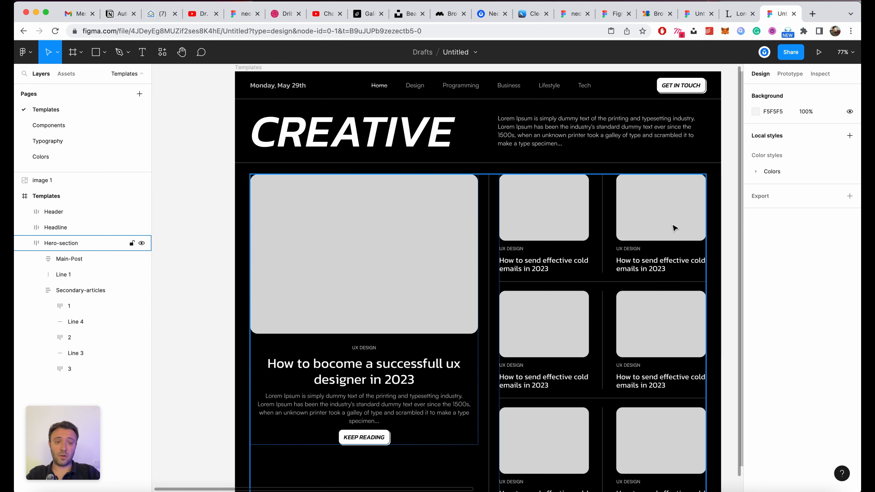
click(733, 186)
scroll(729, 178, up, 2)
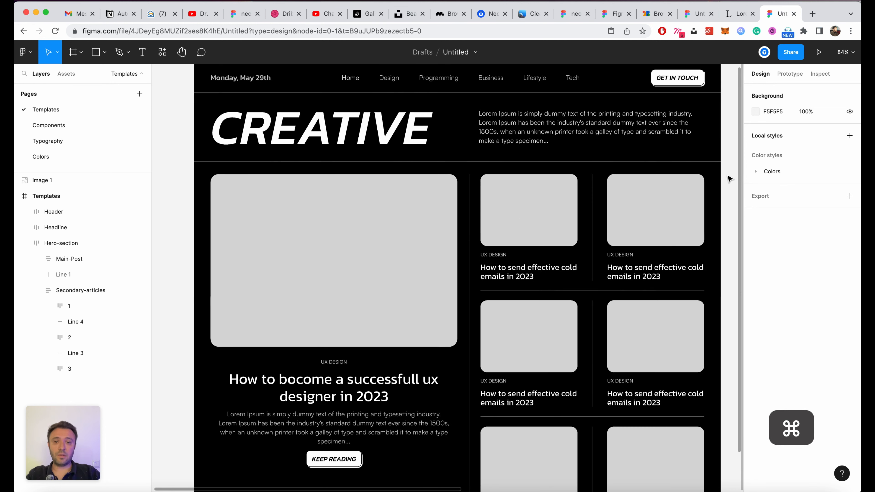